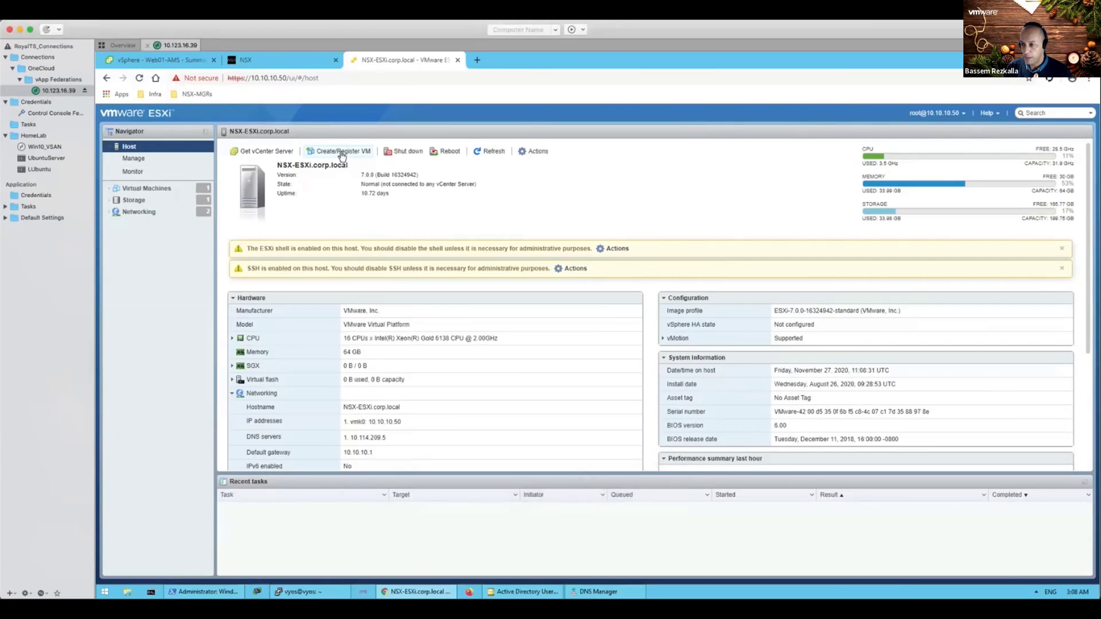
Step: Switch to the NSX-ESXi.corp.local browser tab showing the ESXi Host Client host summary
mouse_move(349, 36)
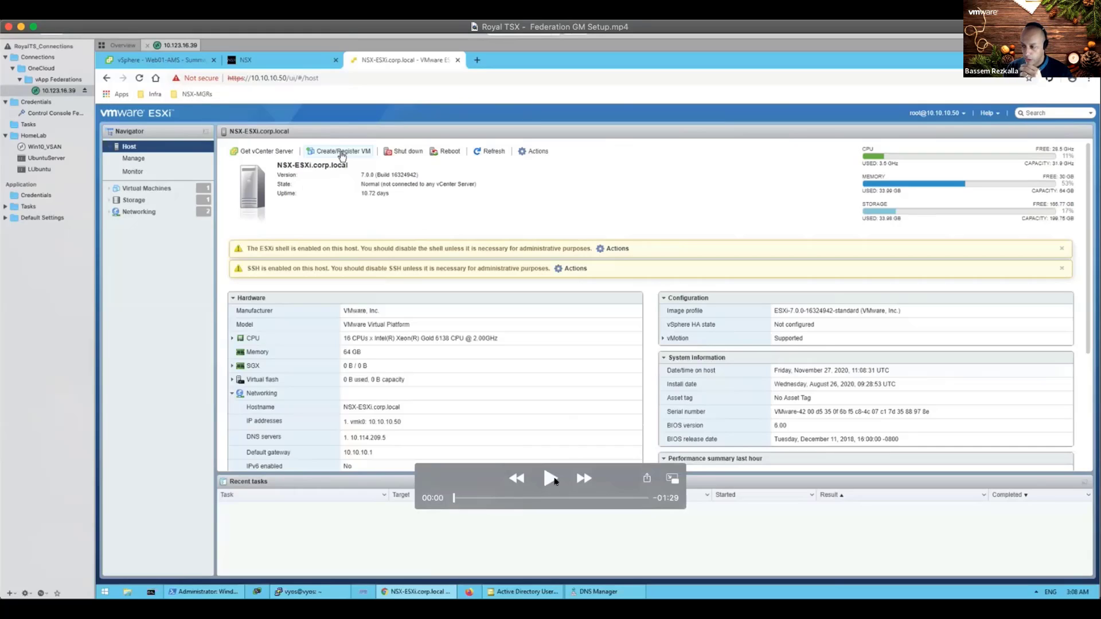
Step: Play the recorded NSX-GM OVF deployment on Datastore01 through the root and CLI admin password entries
left_click(555, 481)
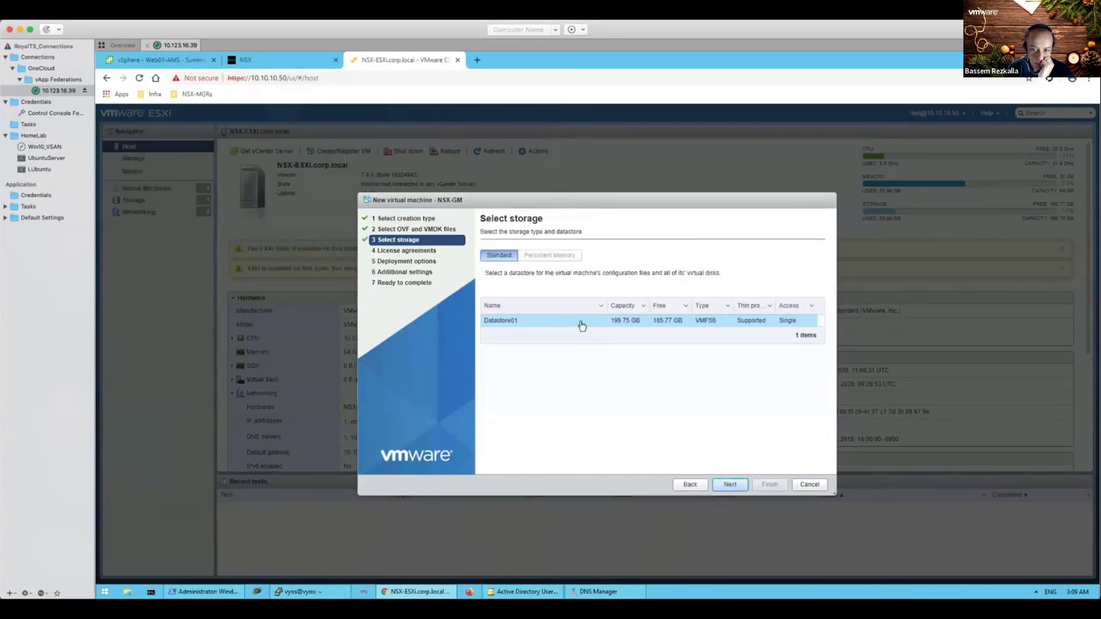
mouse_move(710, 403)
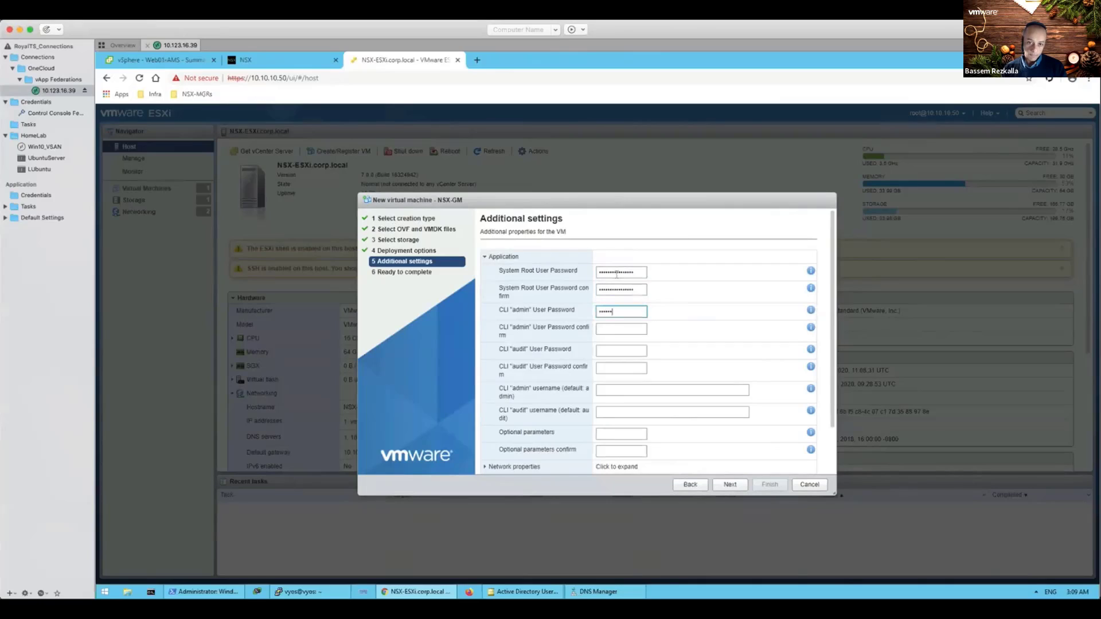
Step: Finish entering the CLI admin password and confirm it
type("•••")
key("Tab")
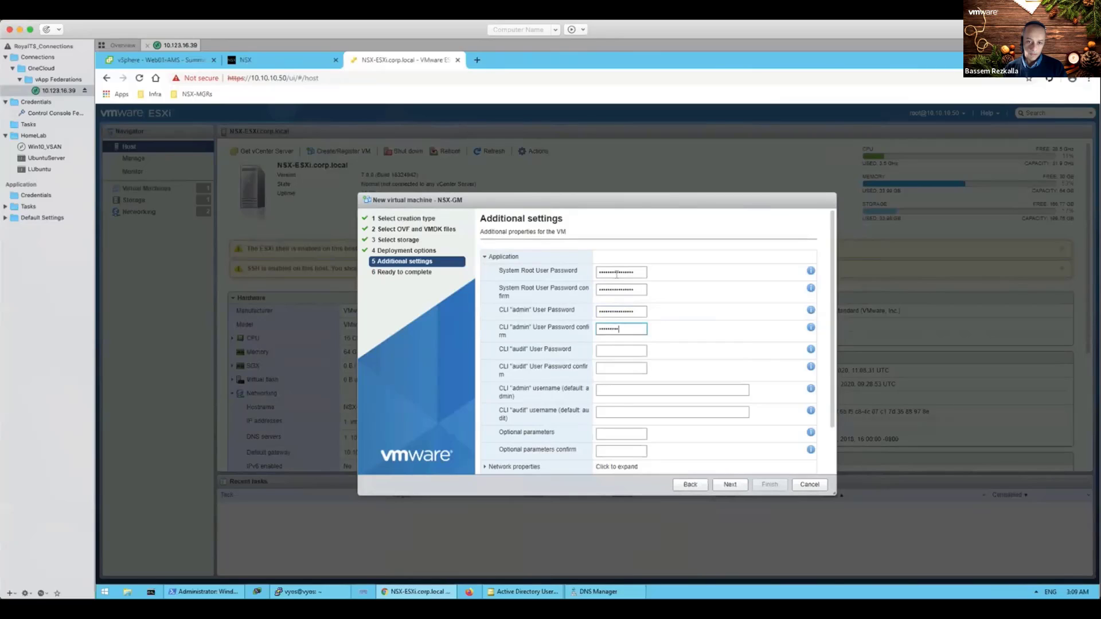
type("••••••••••••••••")
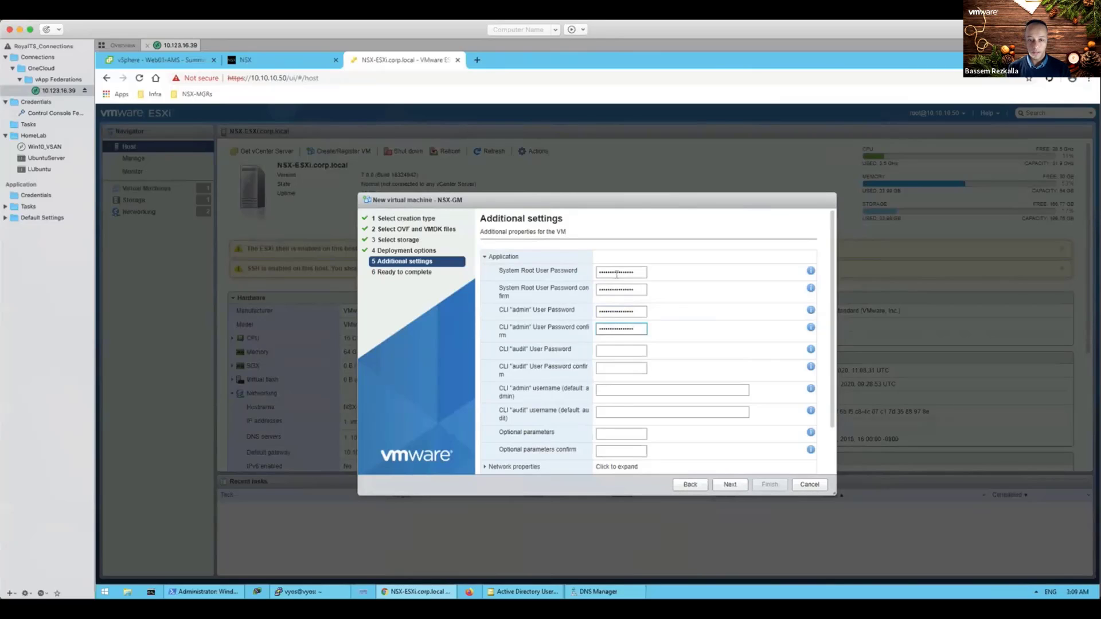
Step: Under Network properties, set hostname nsx-gm and role NSX Global Manager
scroll(730, 335, "down", 2)
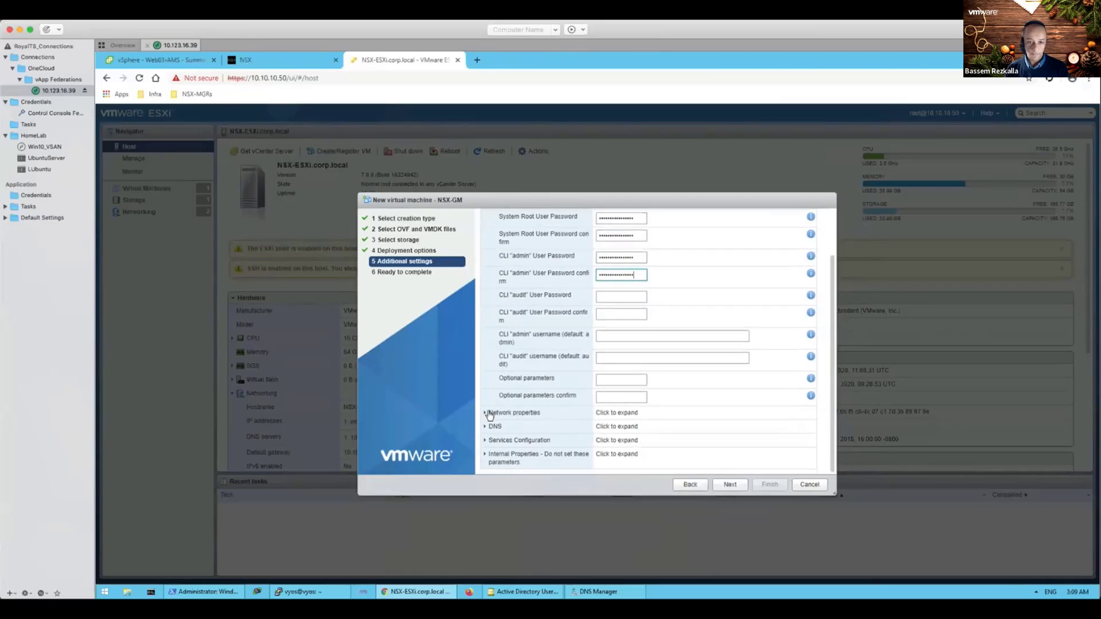
left_click(486, 413)
scroll(533, 416, "down", 2)
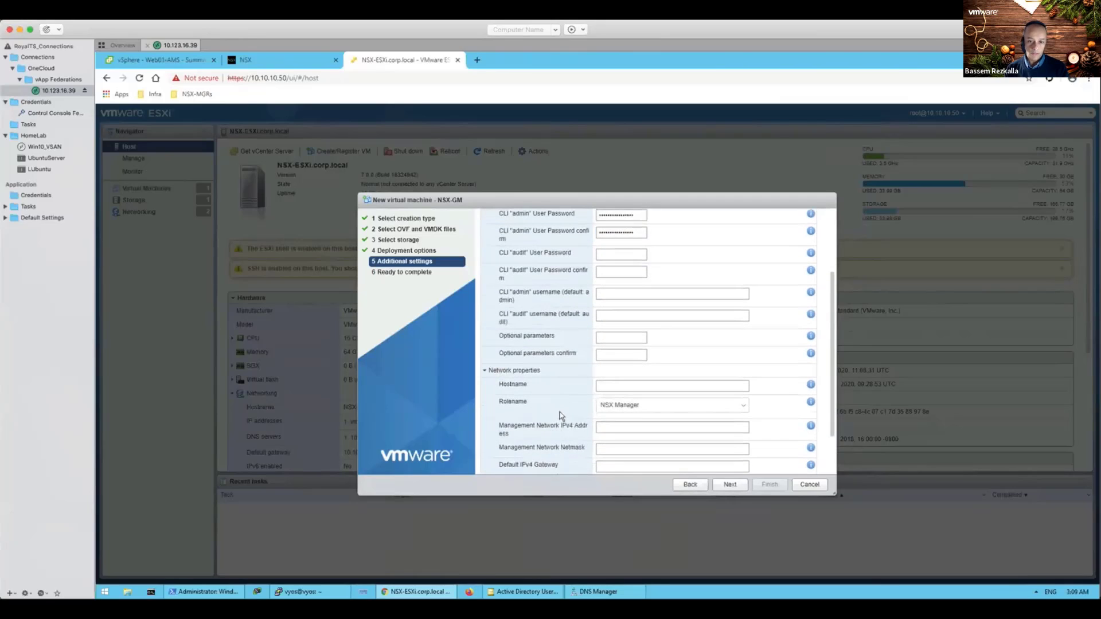
left_click(626, 387)
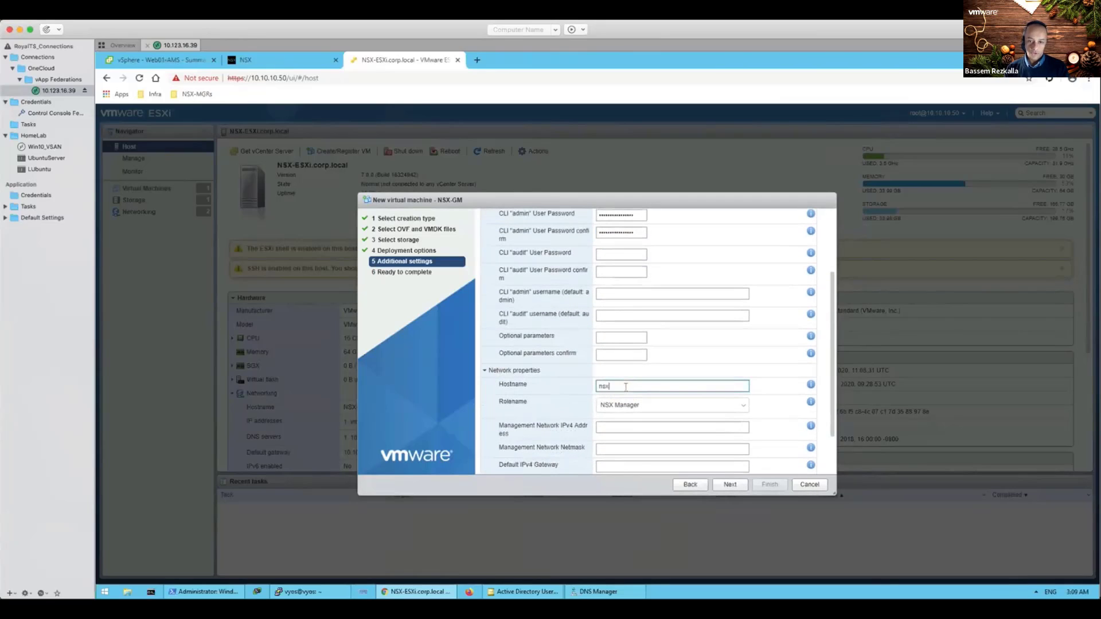
type("nsx-gm")
scroll(625, 373, "down", 3)
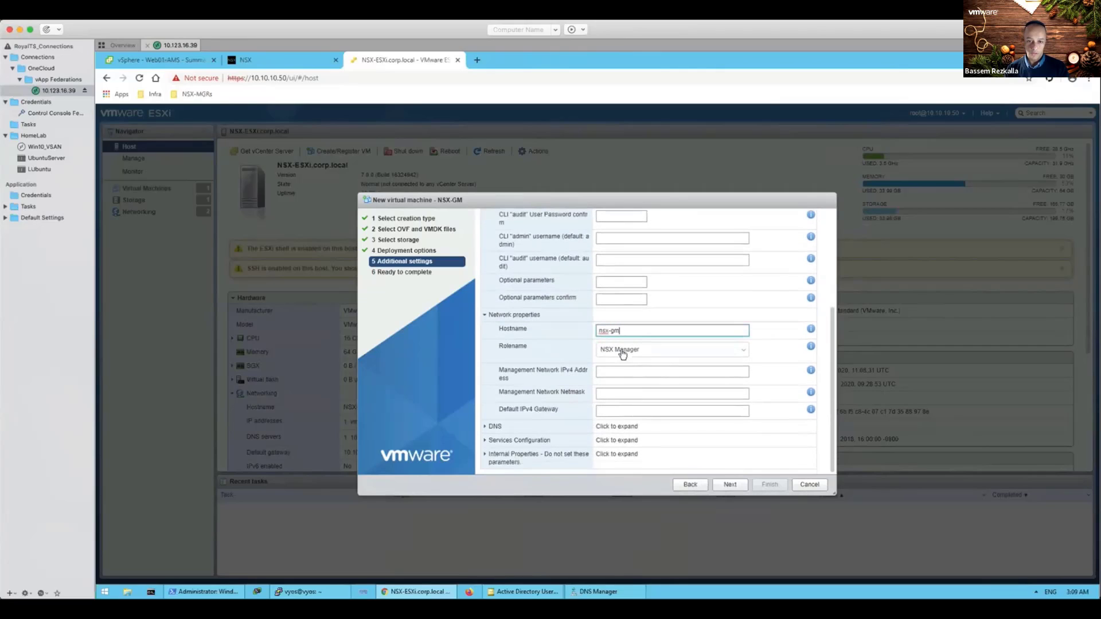
left_click(624, 351)
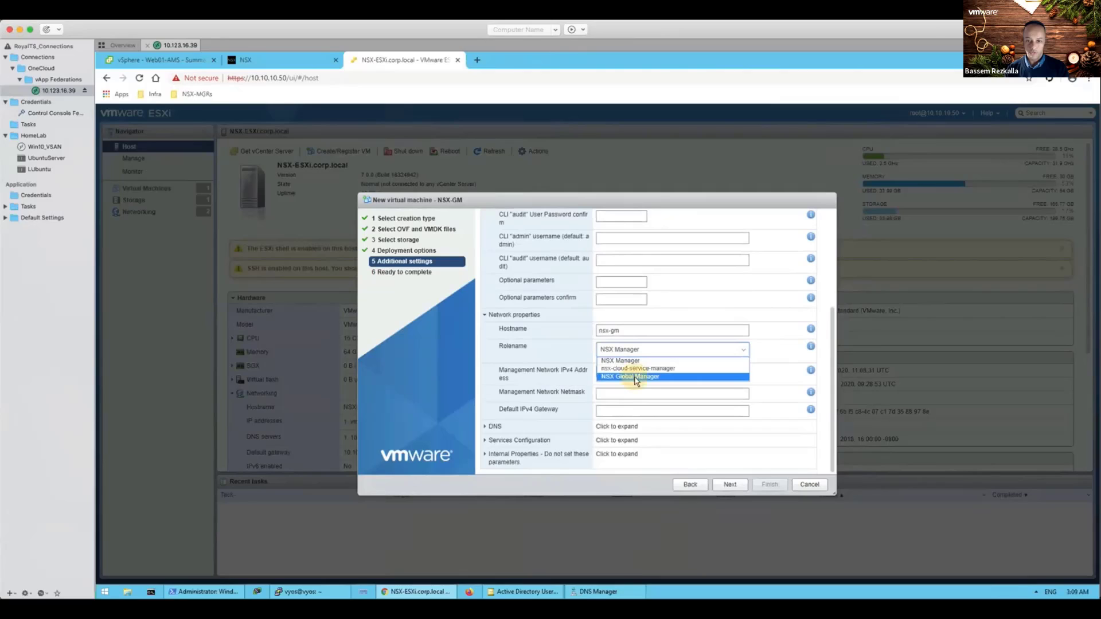
left_click(632, 377)
Step: Enter management IP 10.10.10.60, netmask 255.255.255.0 and gateway 10.10.10.1
left_click(628, 373)
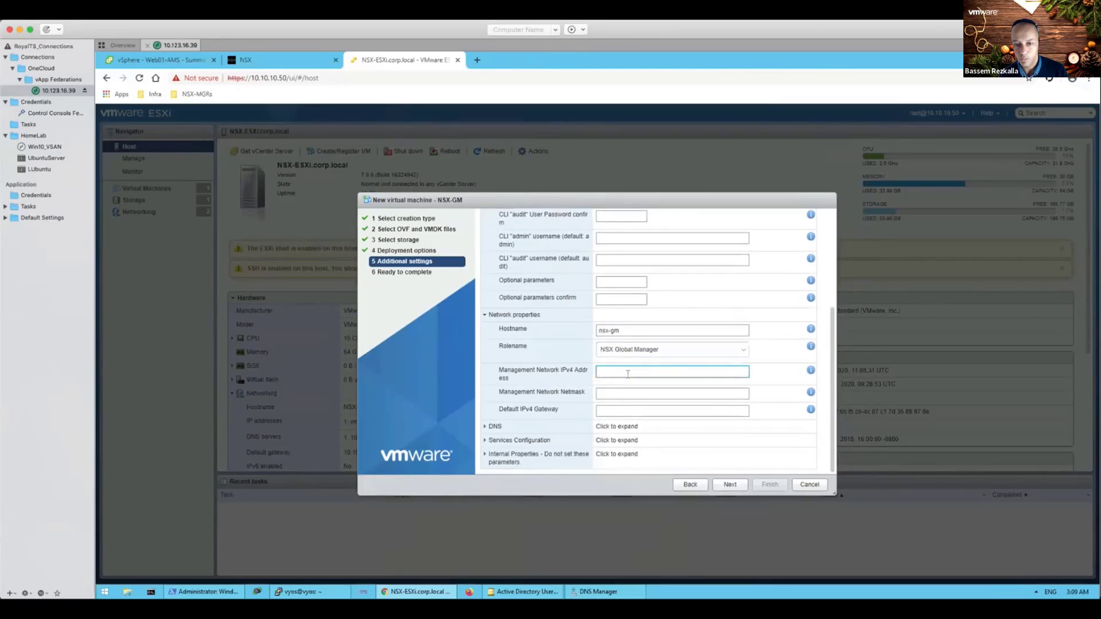
type("10.101")
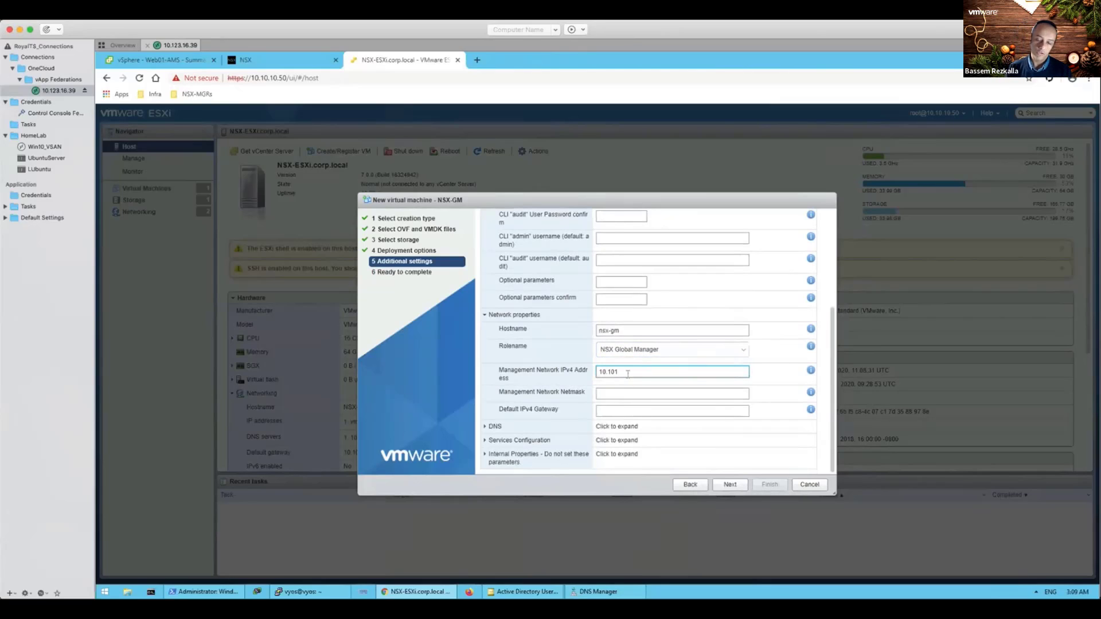
key("BackSpace")
type(".10.")
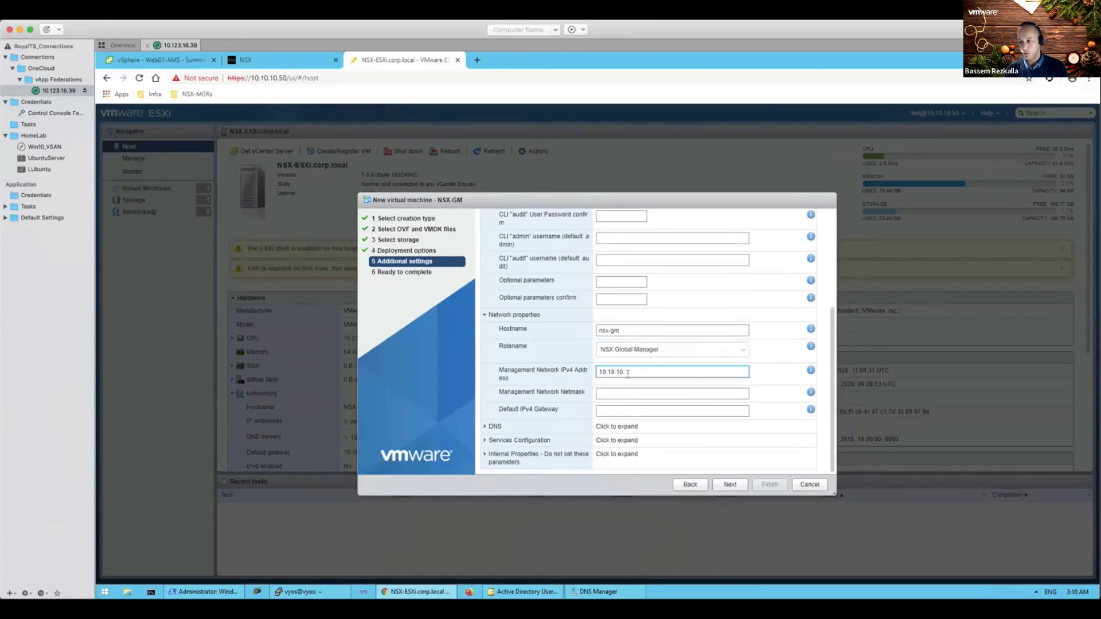
type("60")
key("Tab")
type("2")
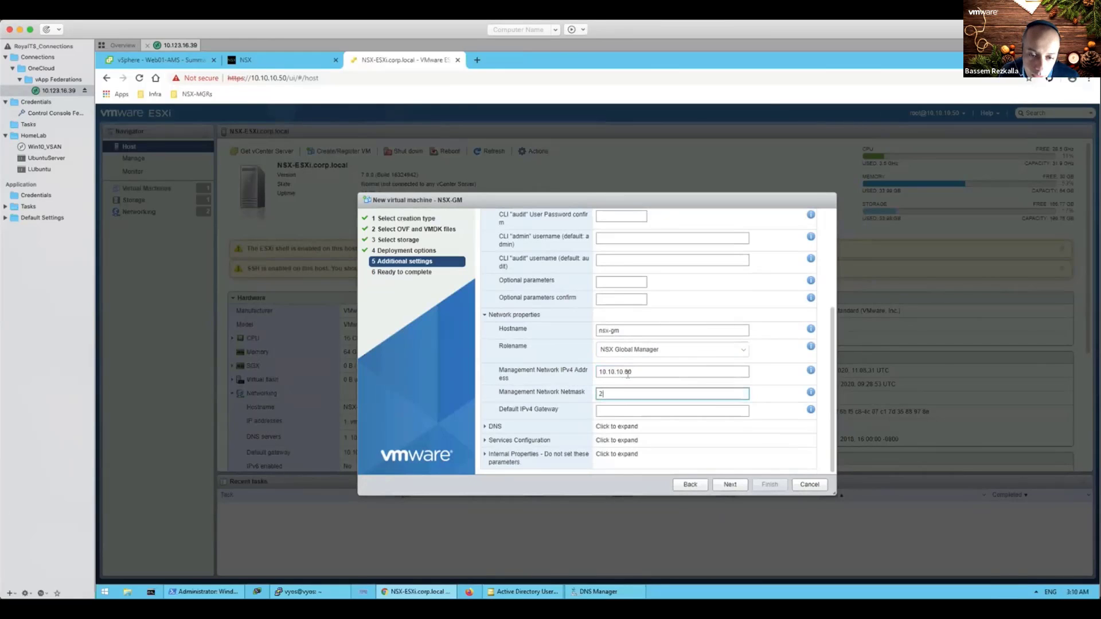
type("55.255.255")
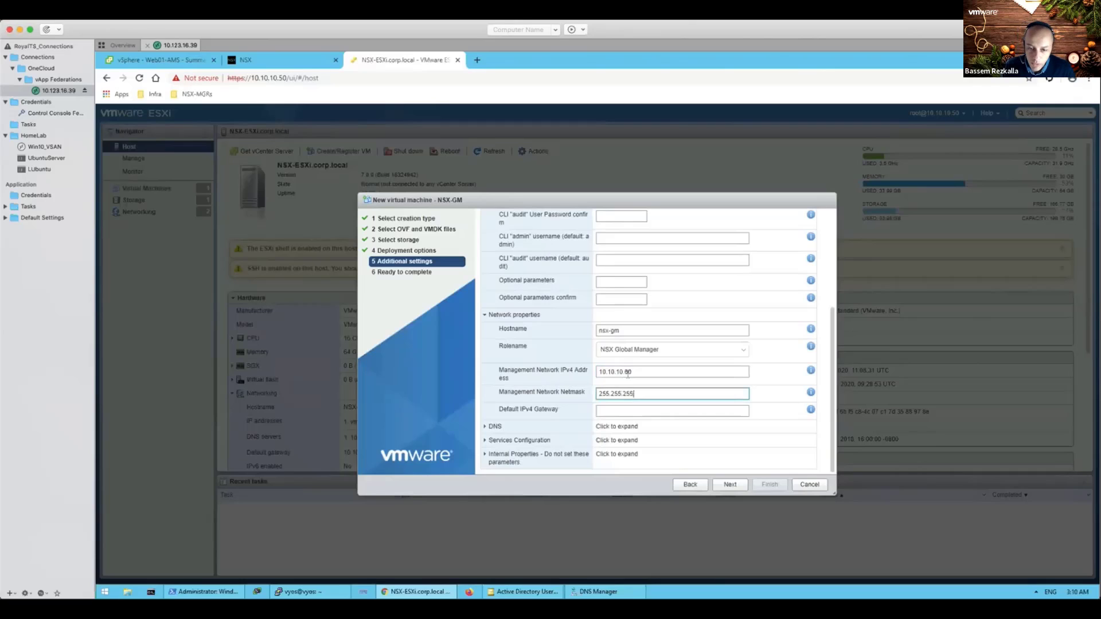
type(".0")
key("Tab")
type("10.10")
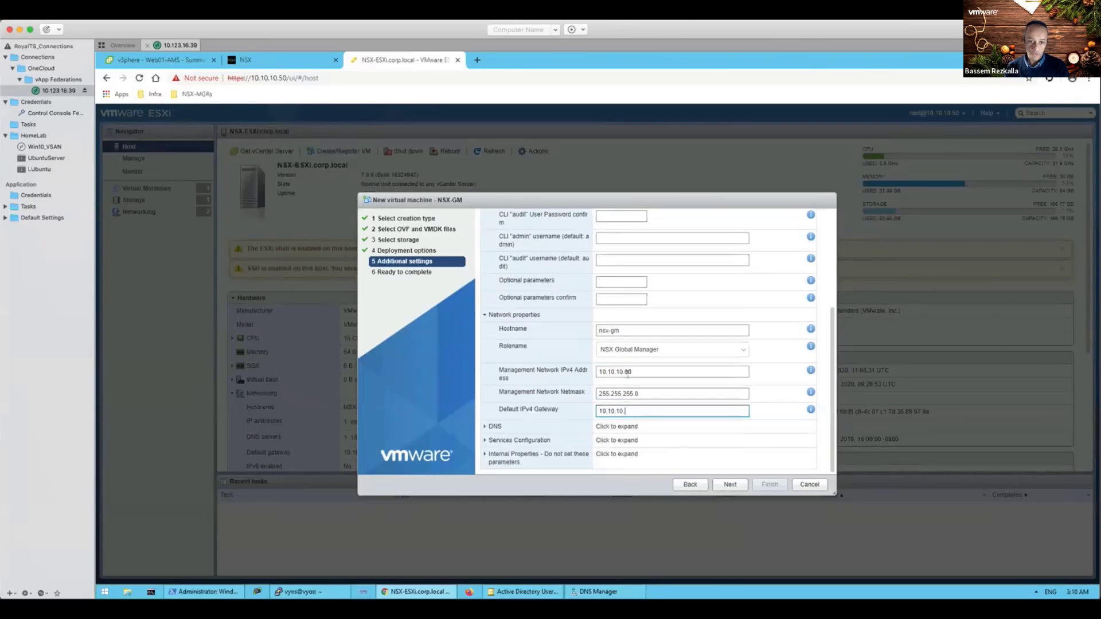
Step: Set DNS server 10.10.10.100 and domain search list corp.local, then continue to the summary
left_click(492, 427)
scroll(591, 434, "down", 1)
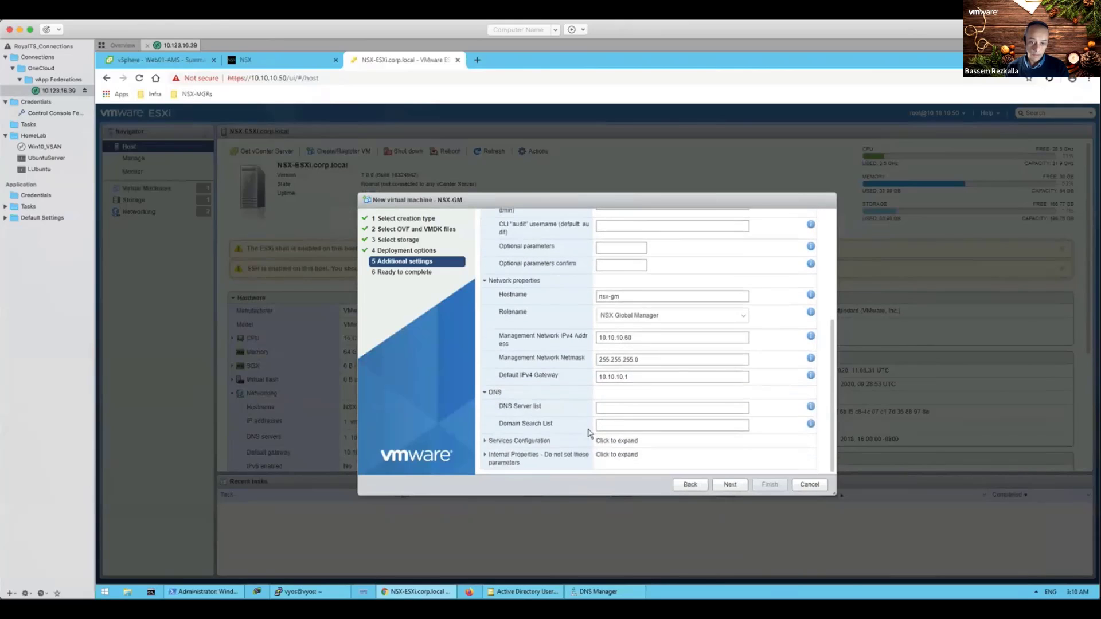
left_click(616, 406)
type("10.10")
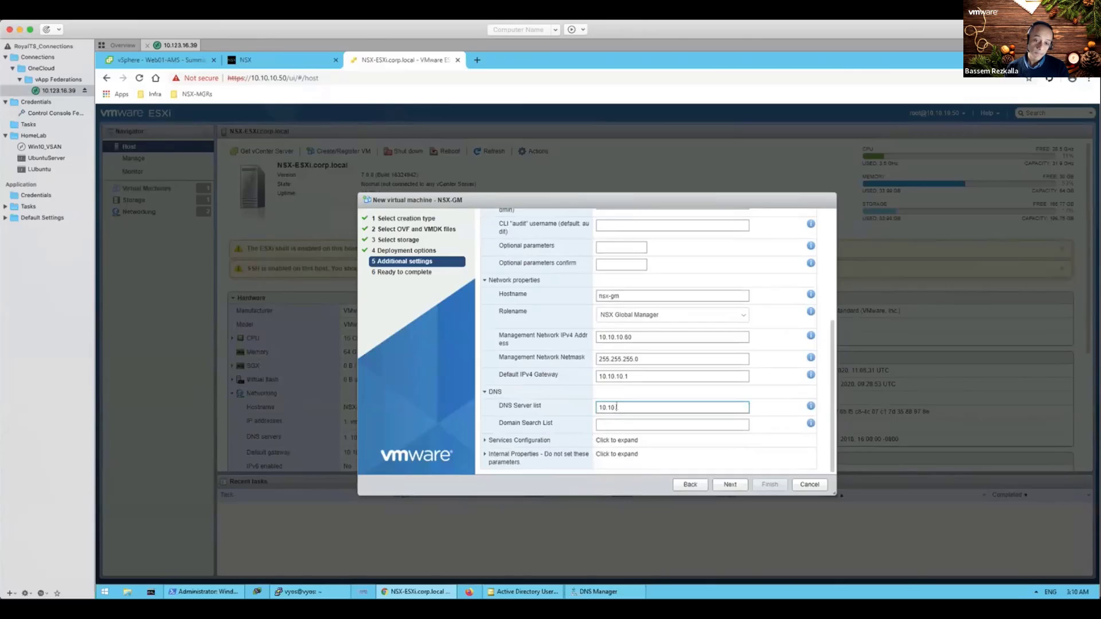
type(".10.100")
key("Tab")
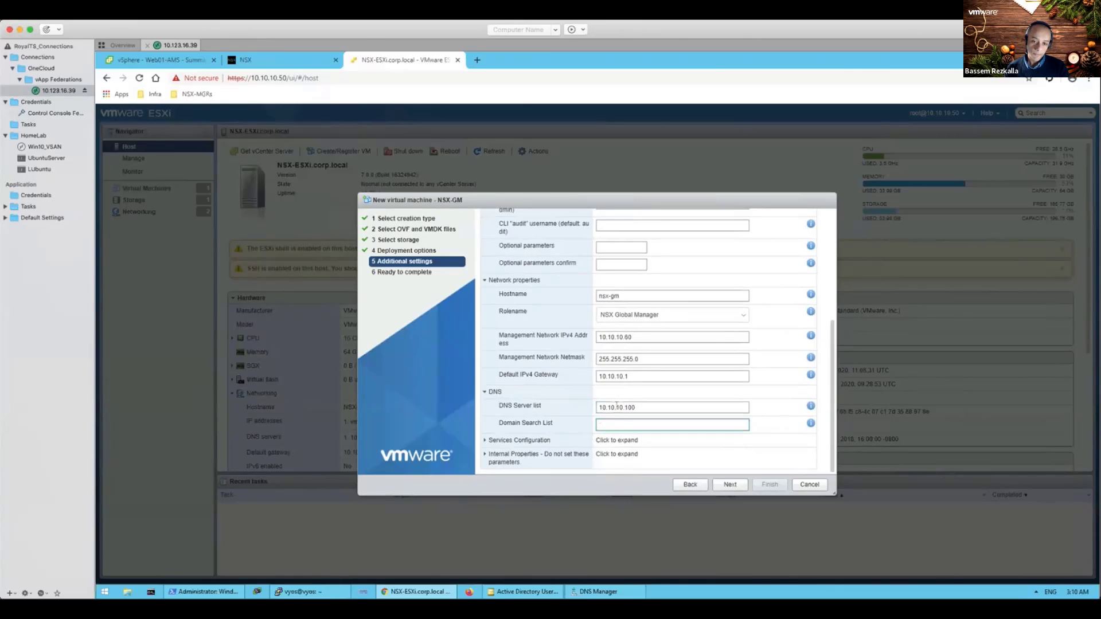
type("corp.")
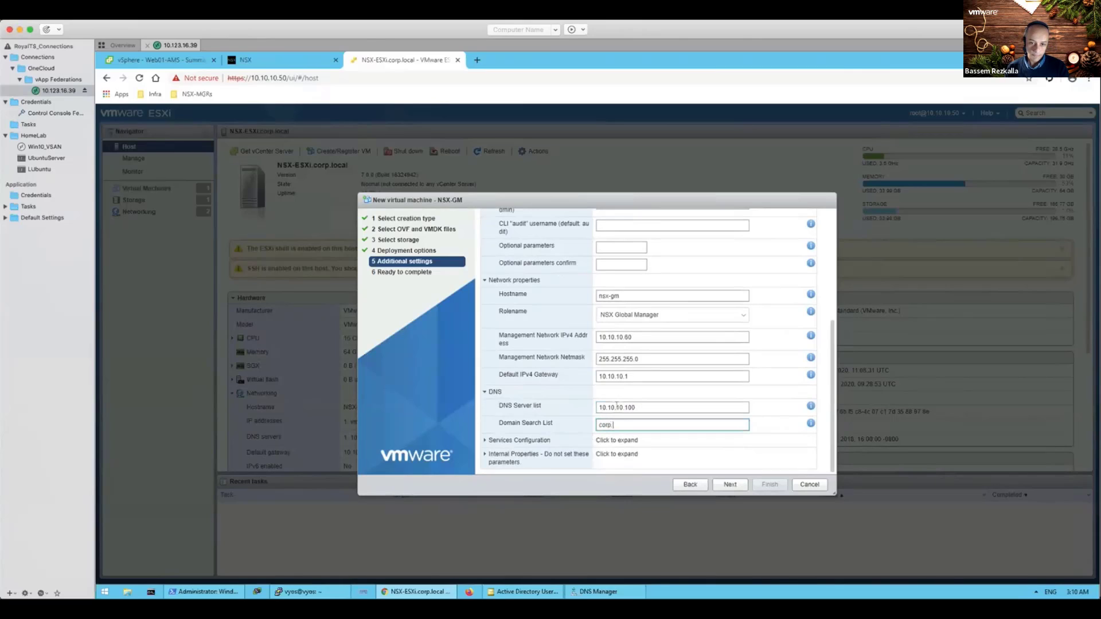
type("local")
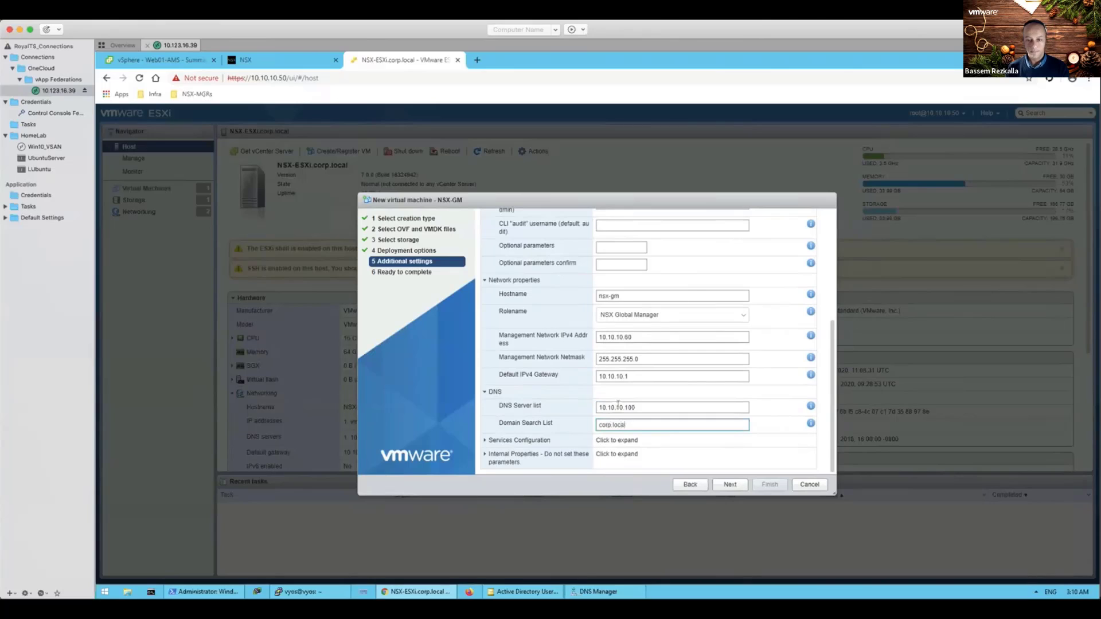
left_click(726, 485)
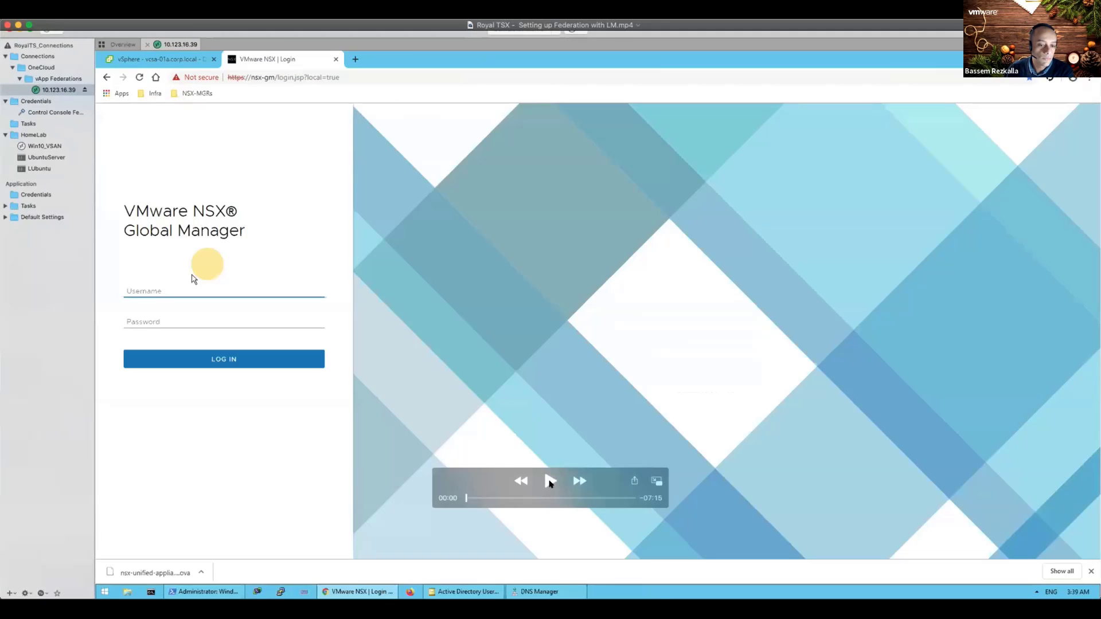
Step: Play and scrub the login recording to sign in and view the Almere Home overview
left_click(549, 481)
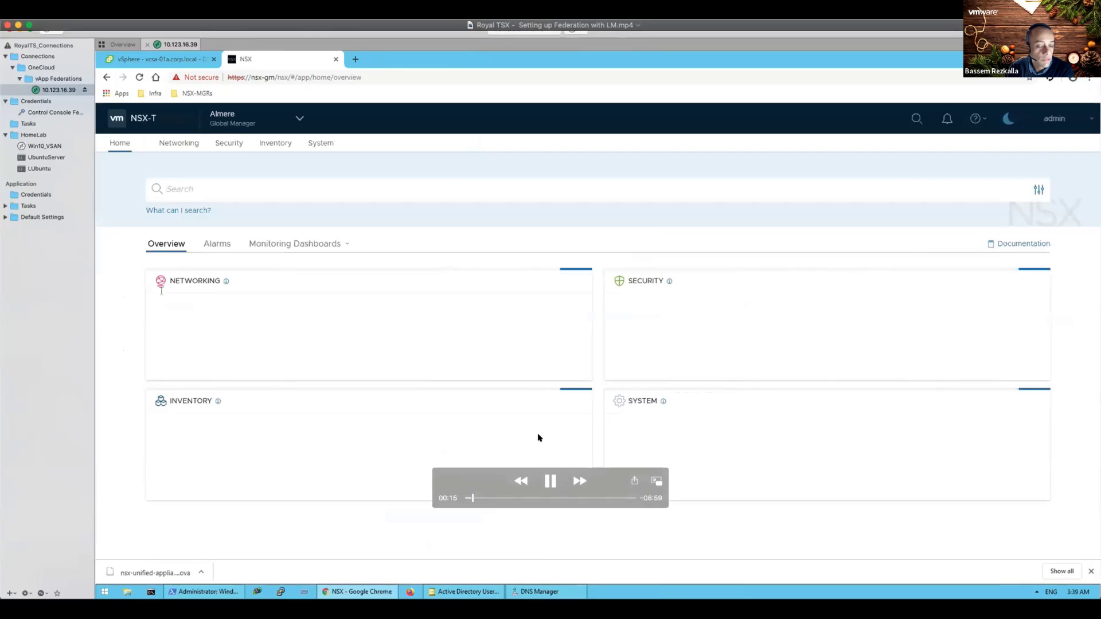
left_click(549, 486)
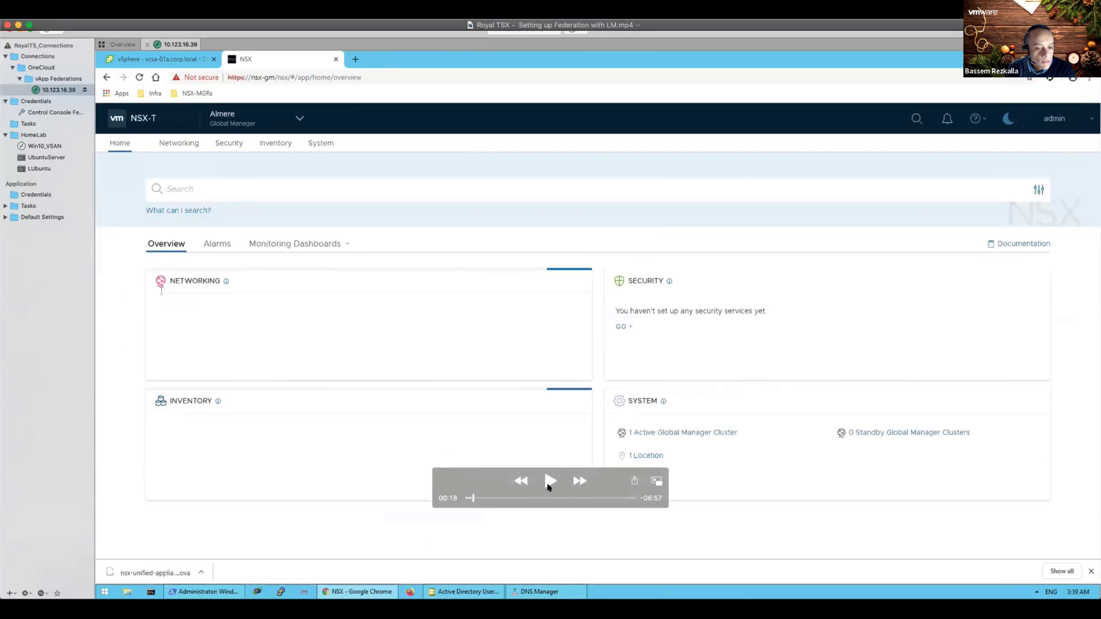
left_click(525, 480)
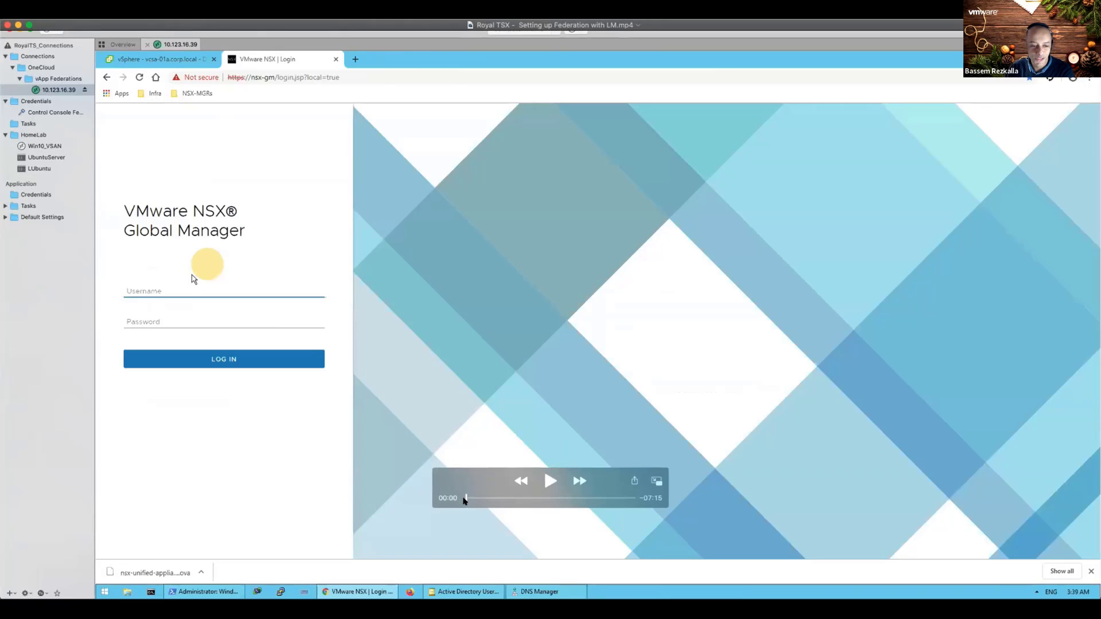
left_click_drag(465, 501, 471, 500)
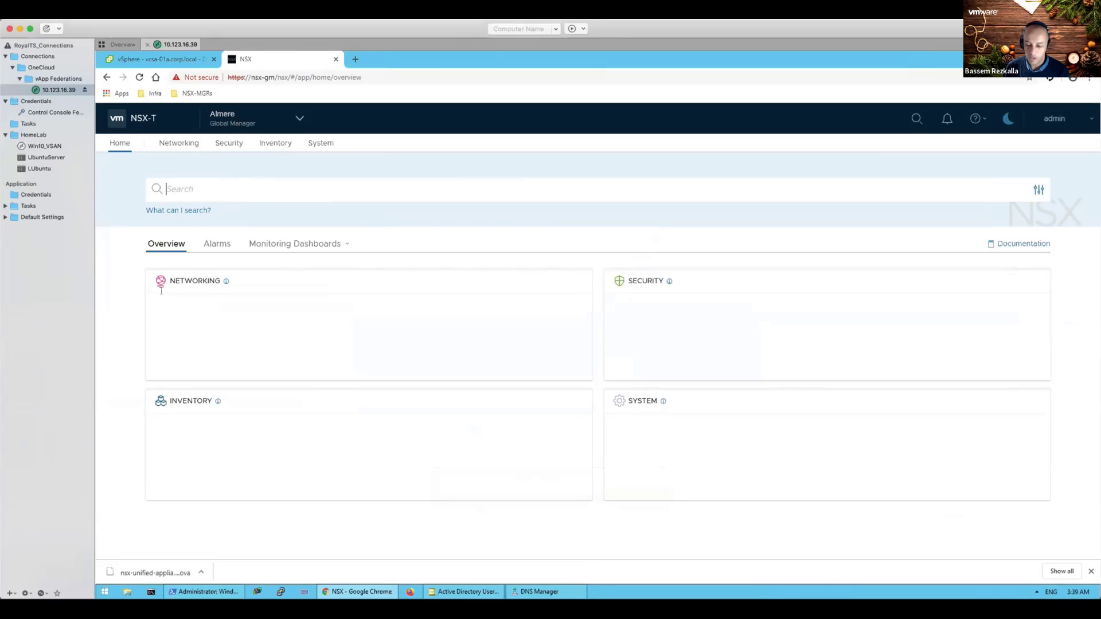
mouse_move(240, 124)
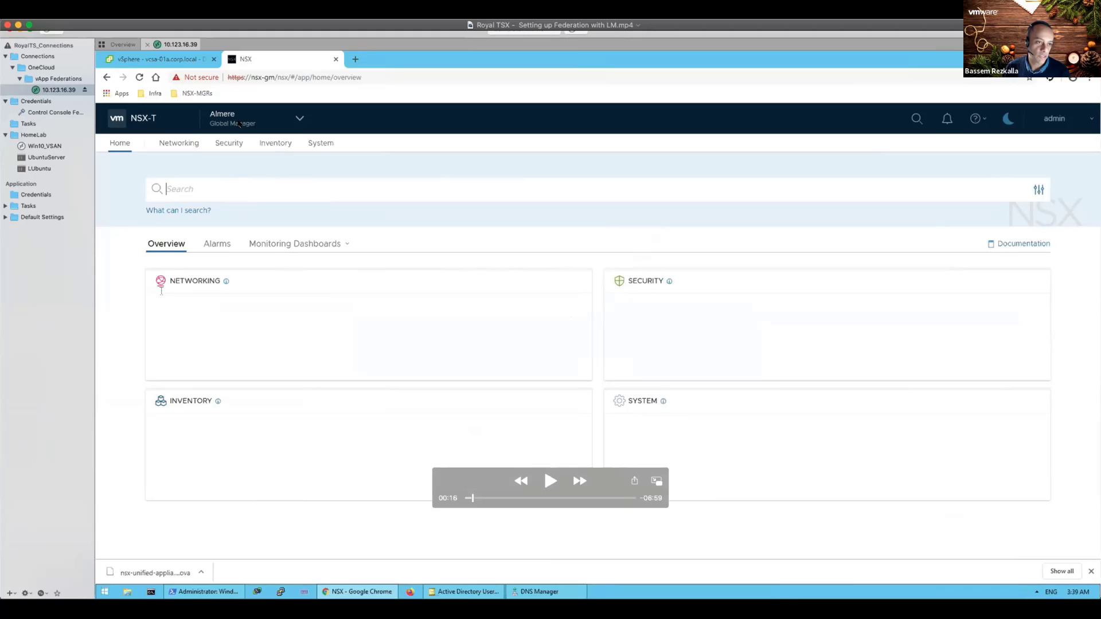
left_click(549, 481)
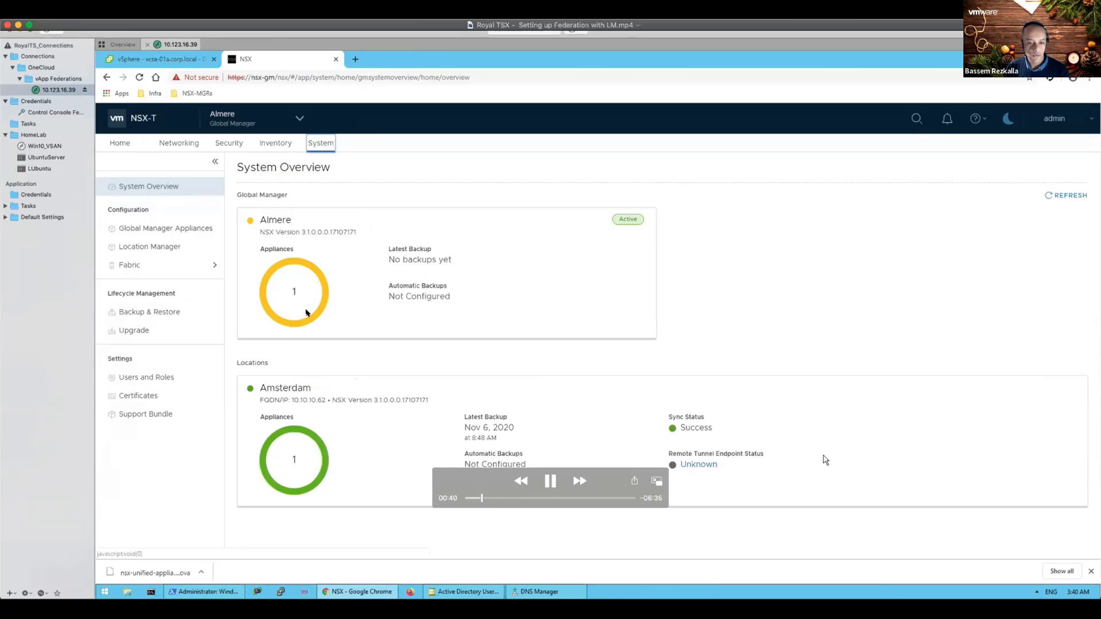
left_click(550, 482)
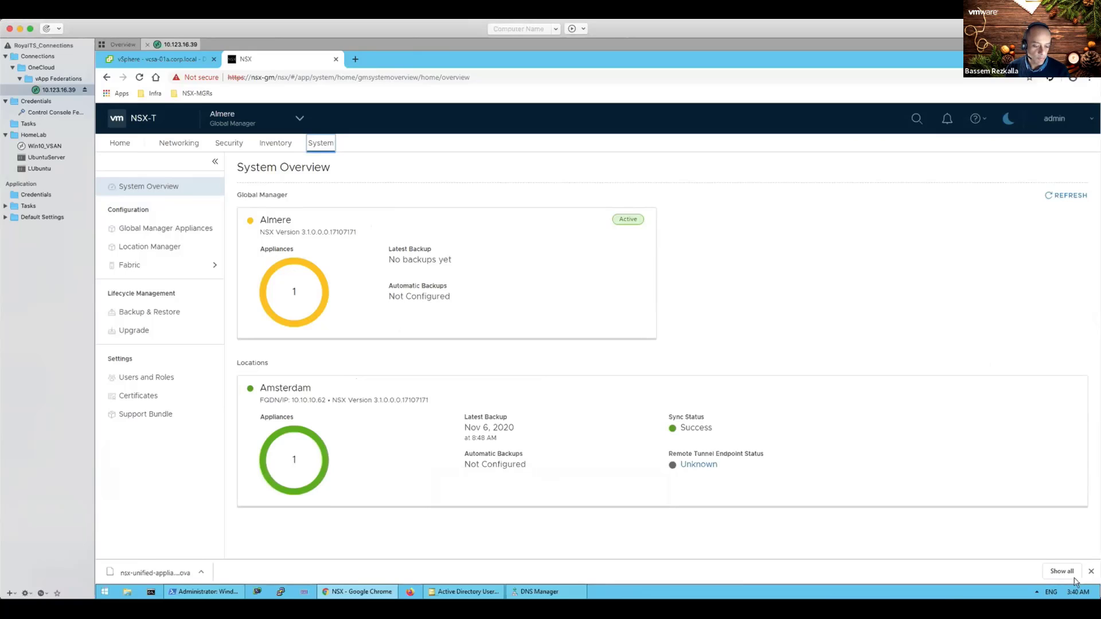
mouse_move(316, 319)
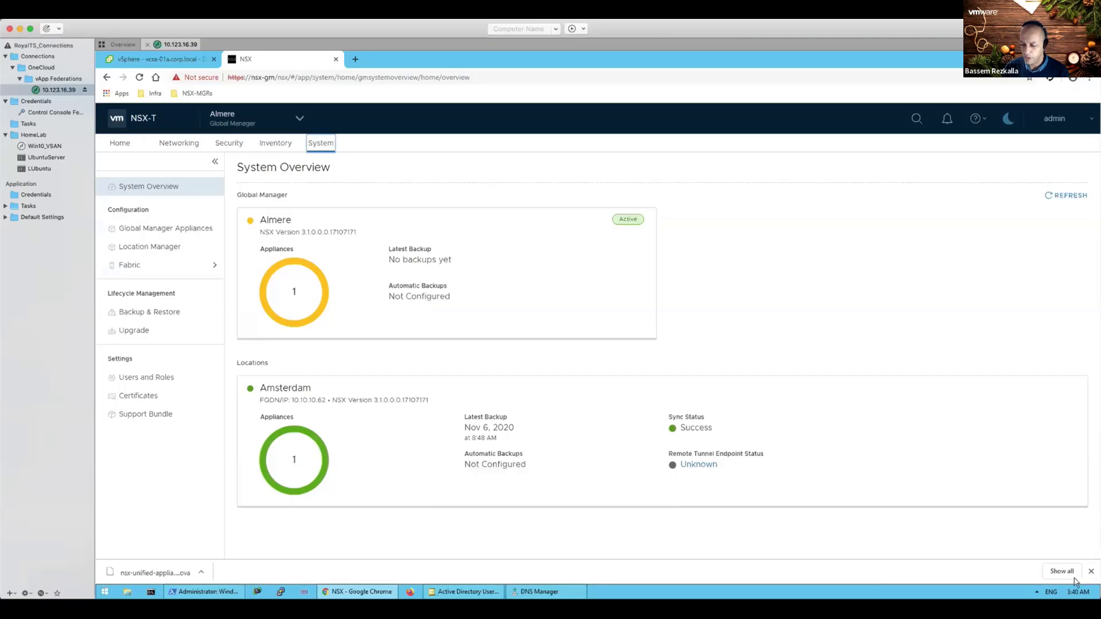
mouse_move(757, 486)
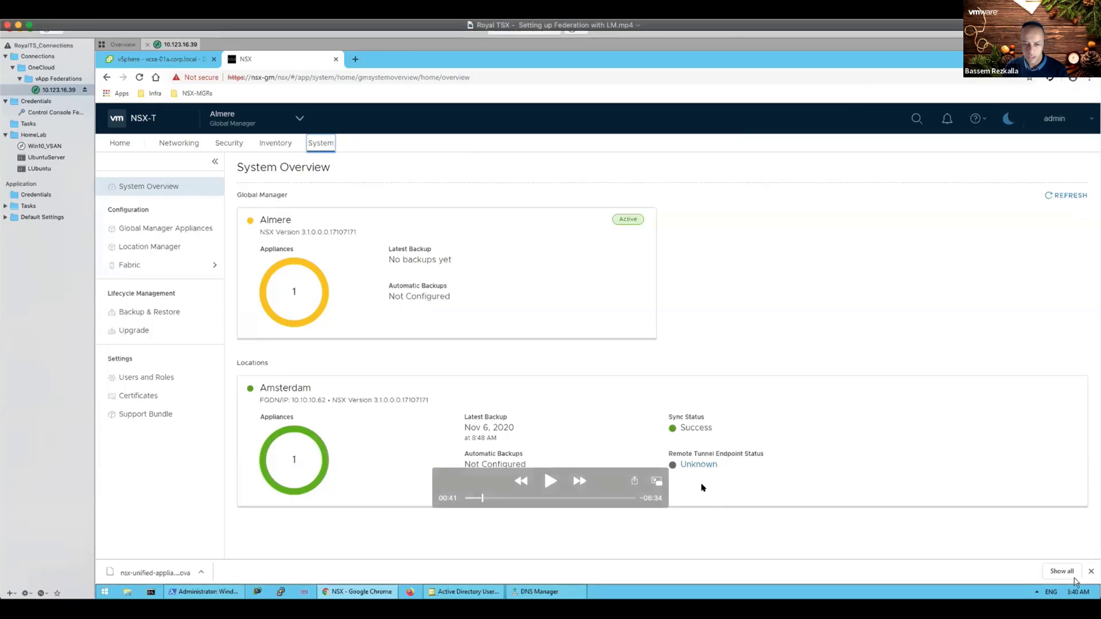
left_click(550, 482)
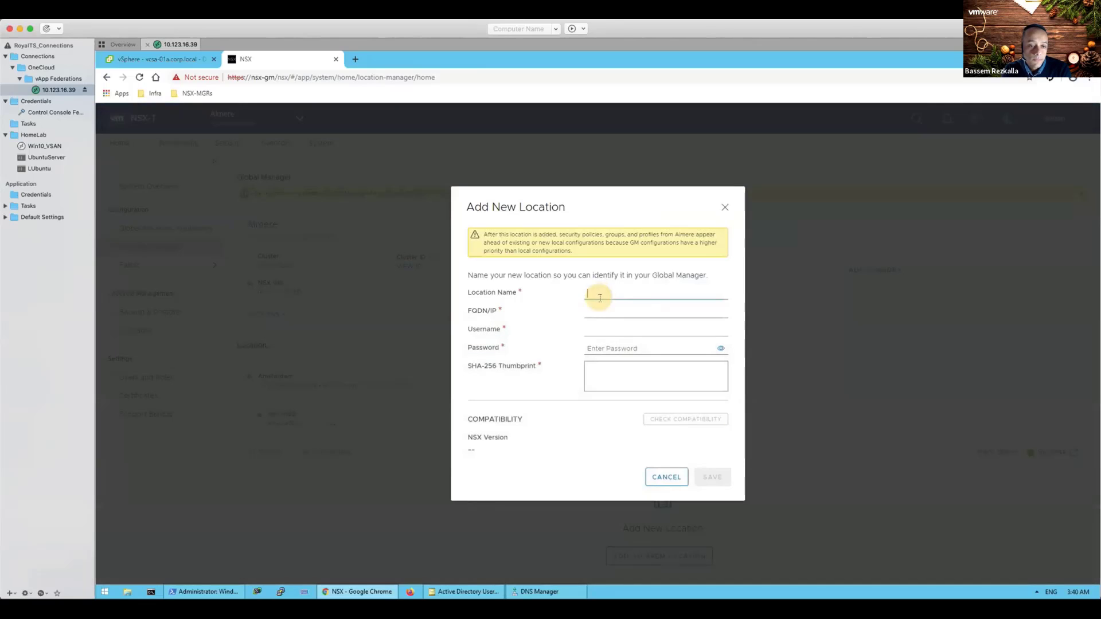
Step: Enter location Utrecht, address 10.10.10.61, username admin and the password in Add New Location
type("trecht")
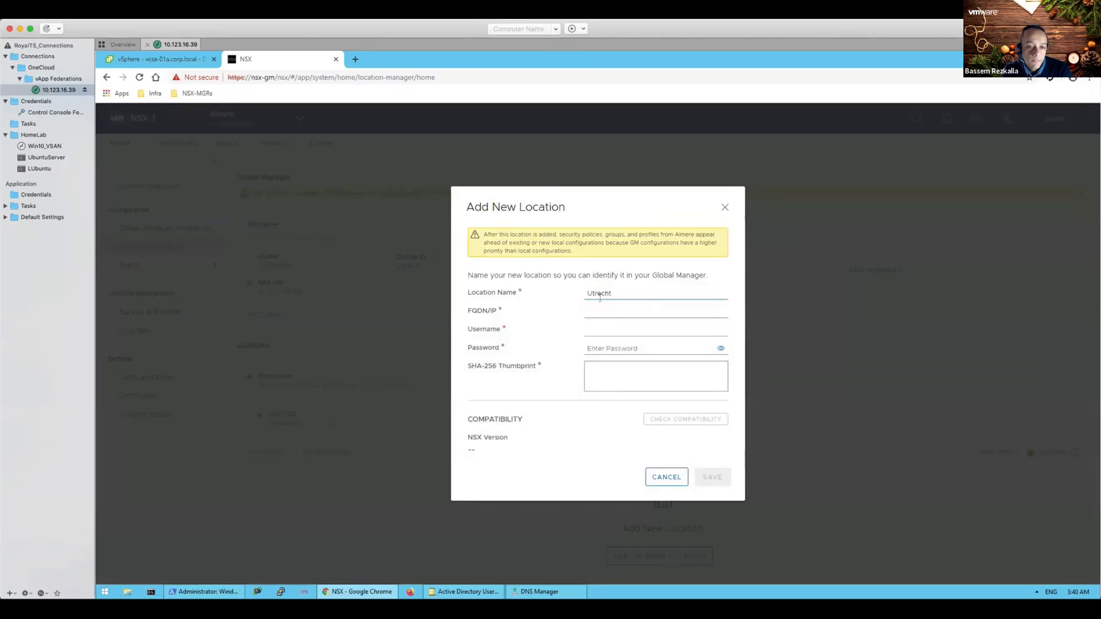
key("Tab")
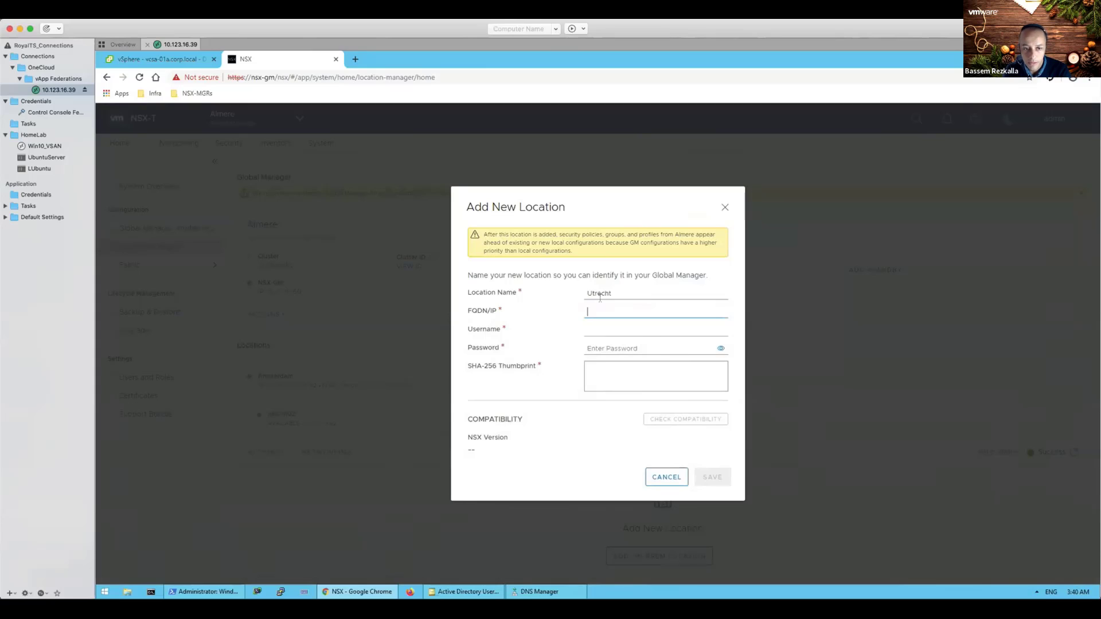
type("10.10.")
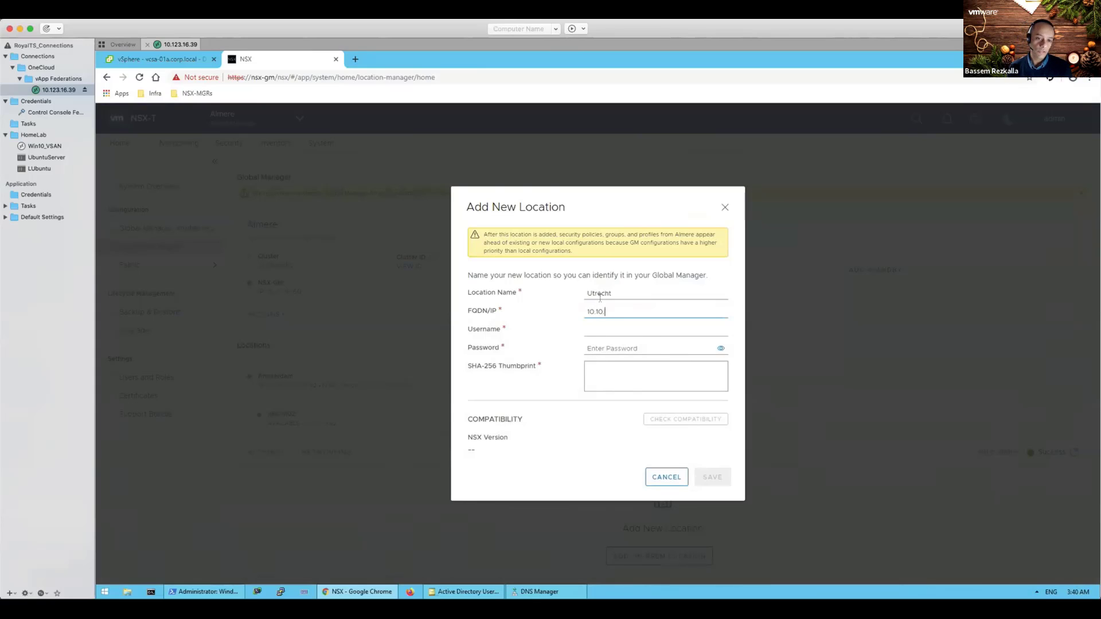
type("10")
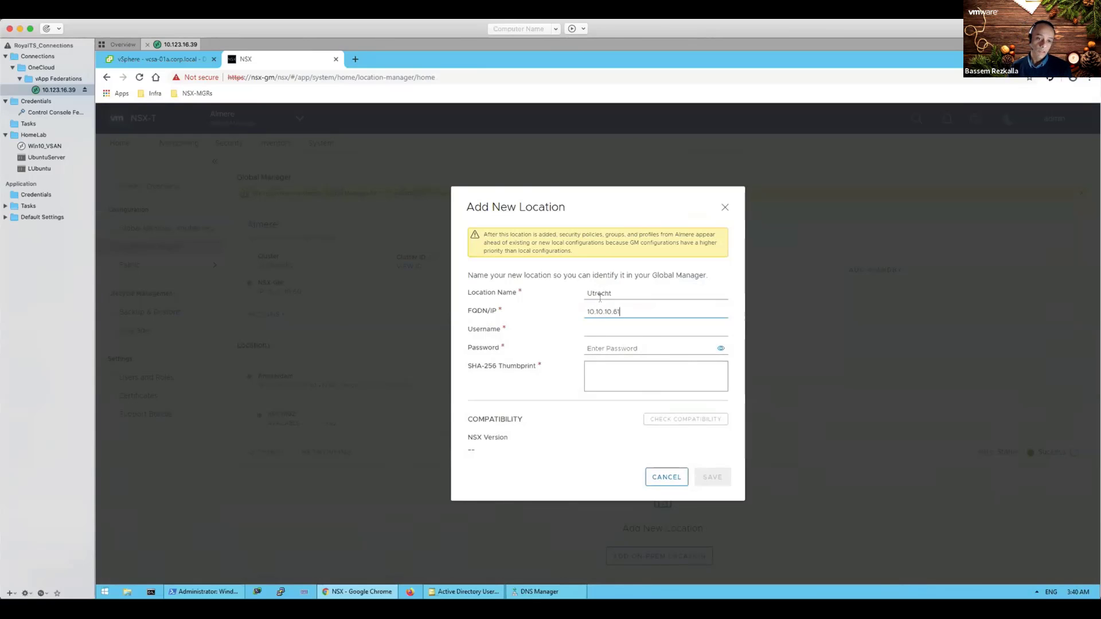
type(".61")
key("Tab")
type("admin")
key("Tab")
key("Tab")
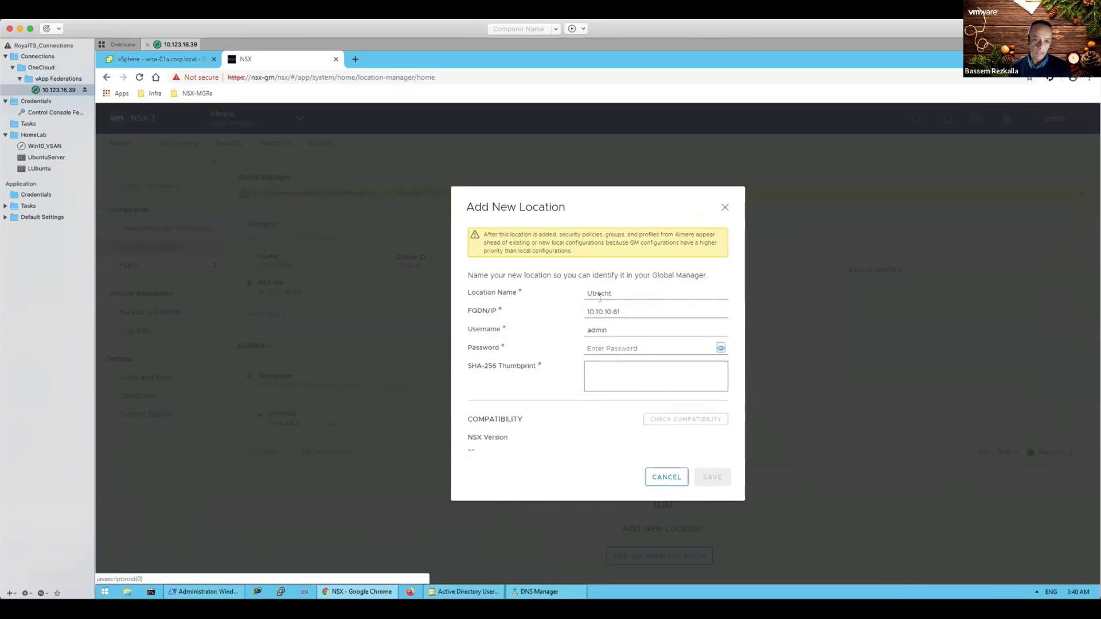
left_click(624, 346)
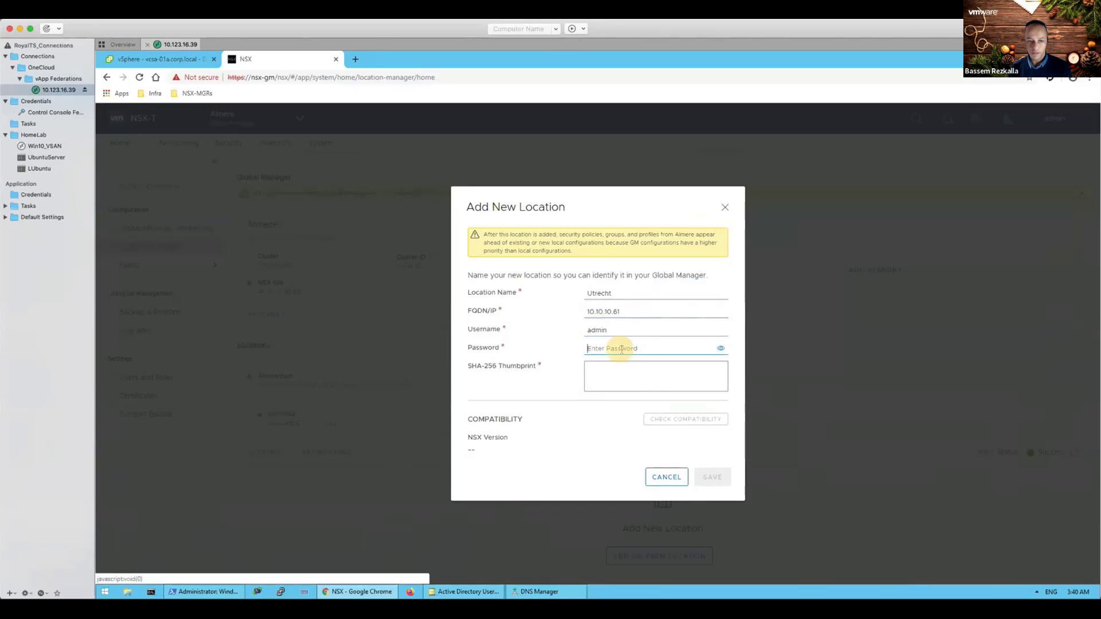
type("VM")
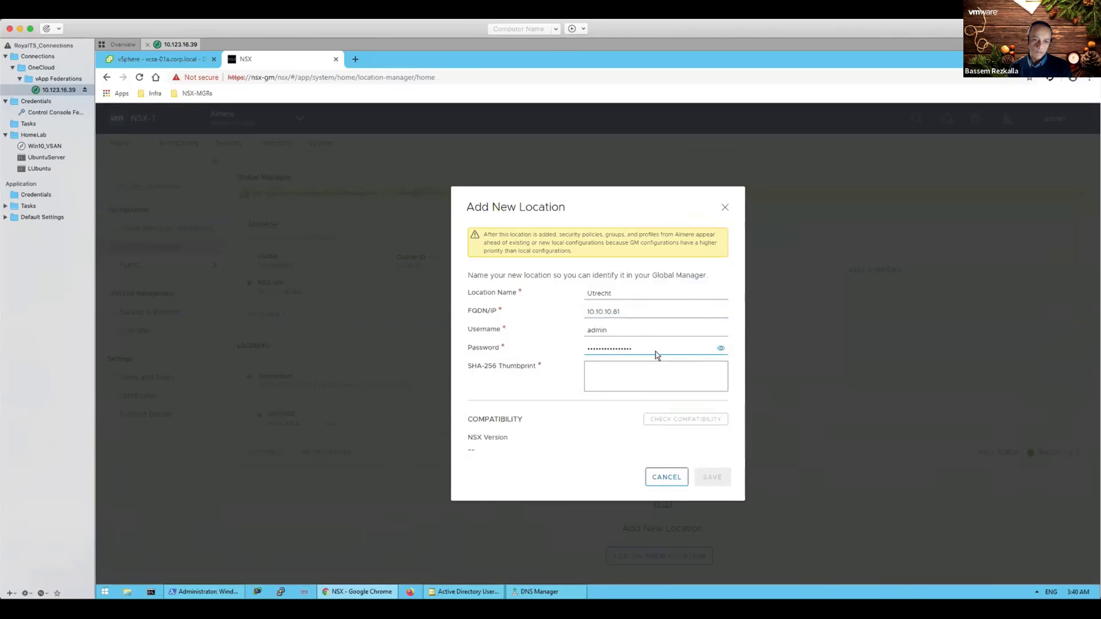
left_click(642, 375)
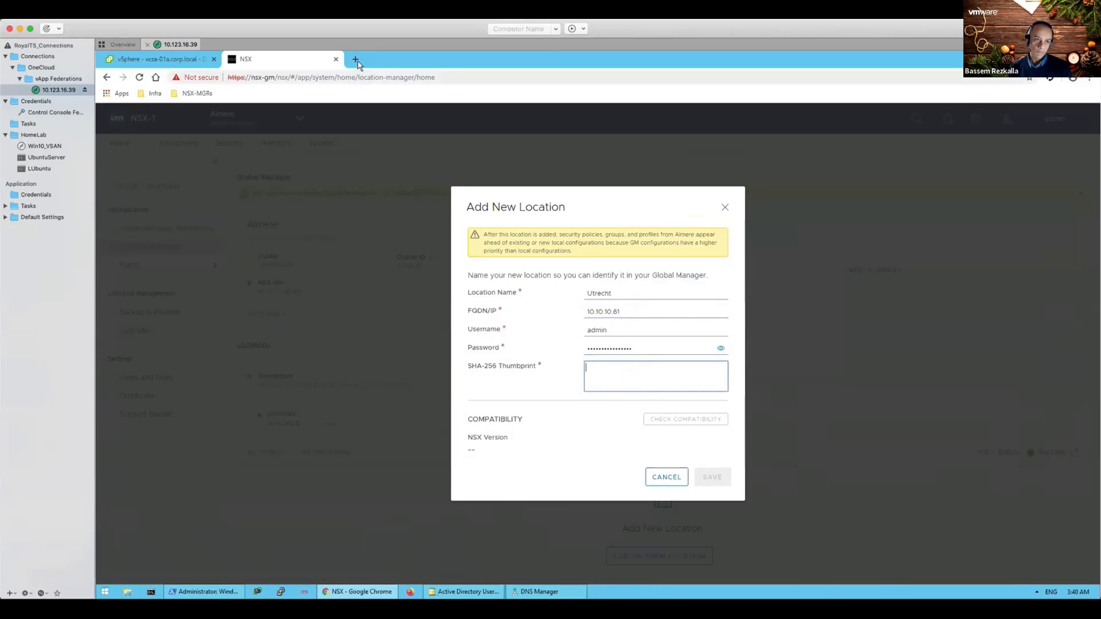
Step: Load the LM-Utrecht bookmark from NSX-MGRs in a new browser tab
left_click(356, 60)
left_click(207, 96)
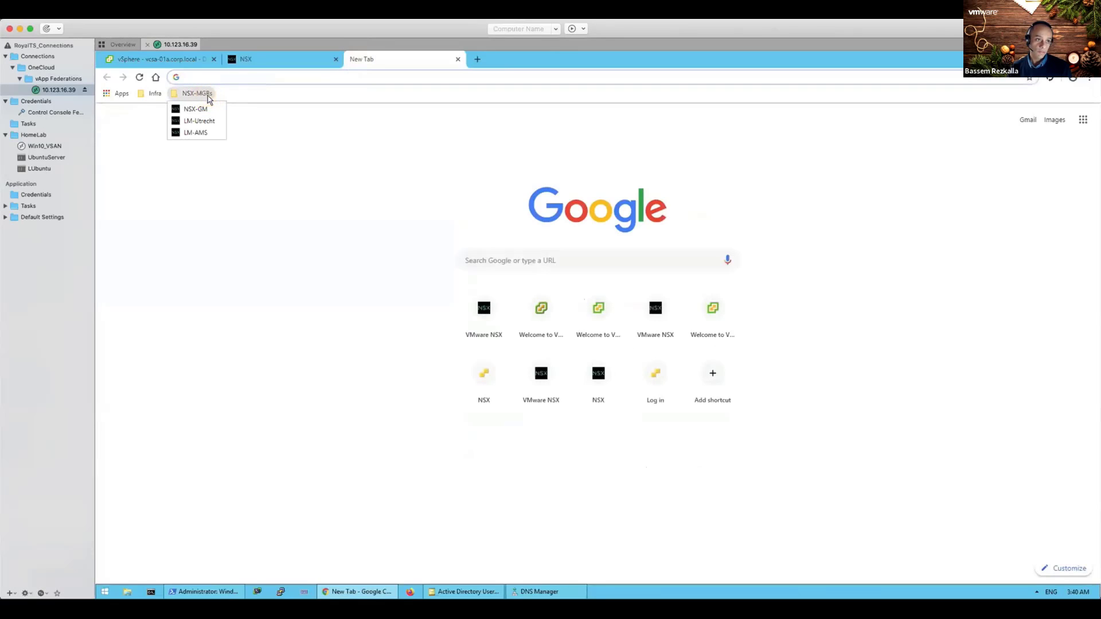
left_click(197, 122)
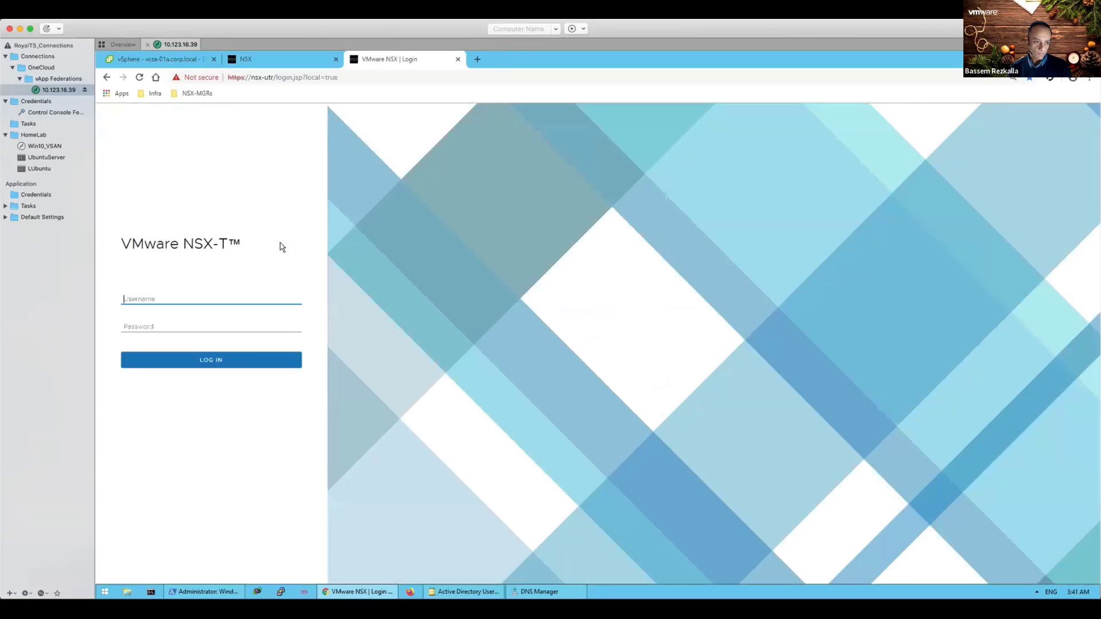
Step: Sign in to the Utrecht local manager with username admin and its password
type("admin")
key("Tab")
type("••")
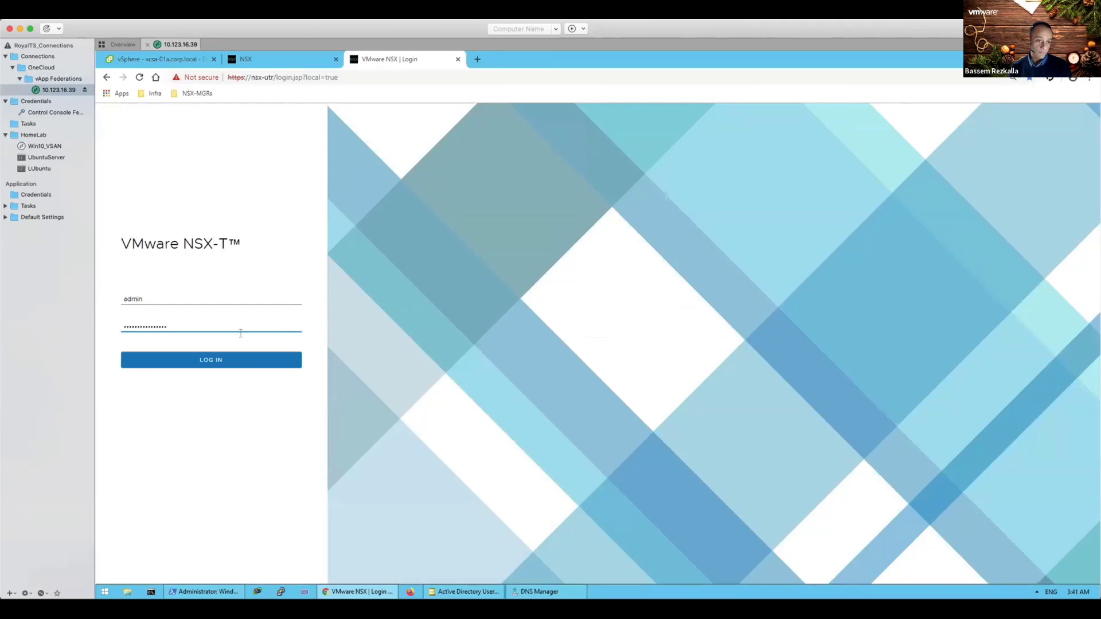
left_click(221, 363)
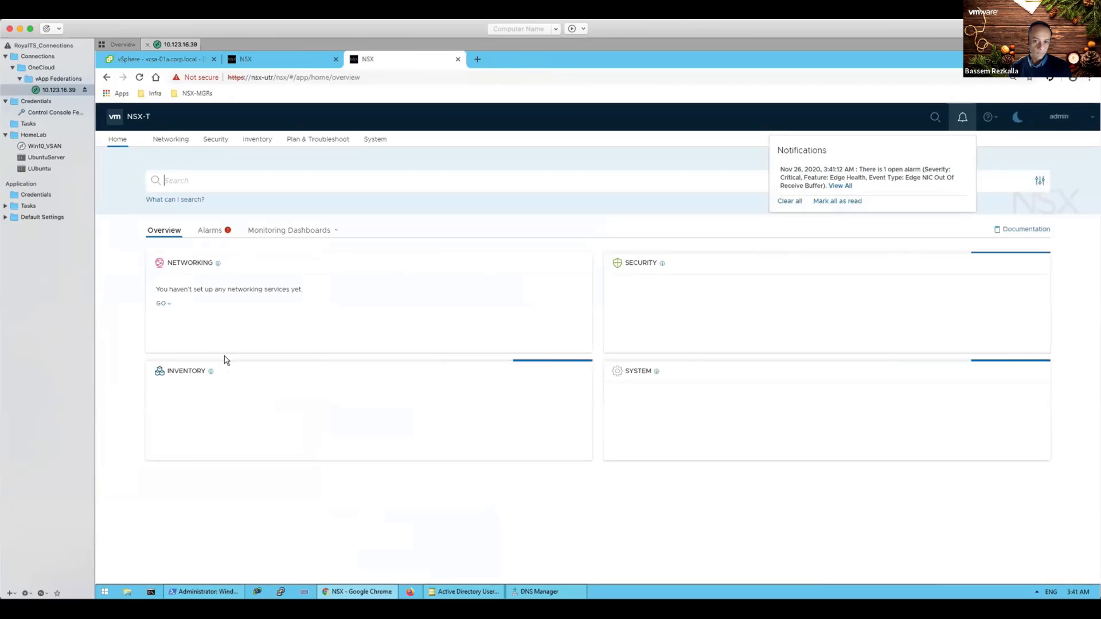
Step: Copy appliance 10.10.10.61's certificate thumbprint from System > Appliances details
left_click(787, 202)
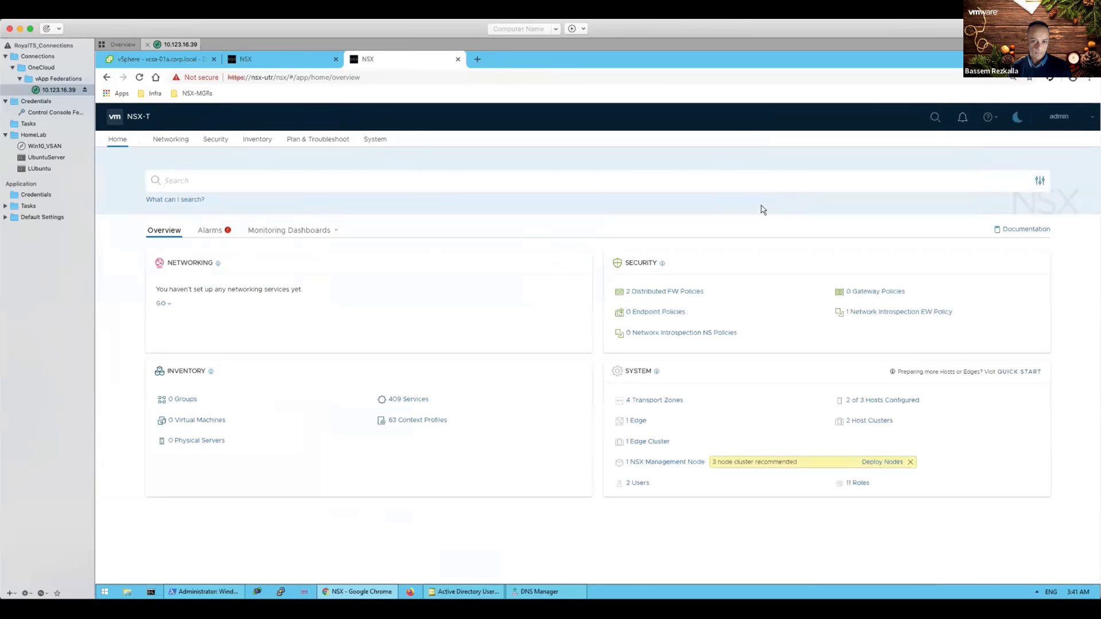
left_click(372, 144)
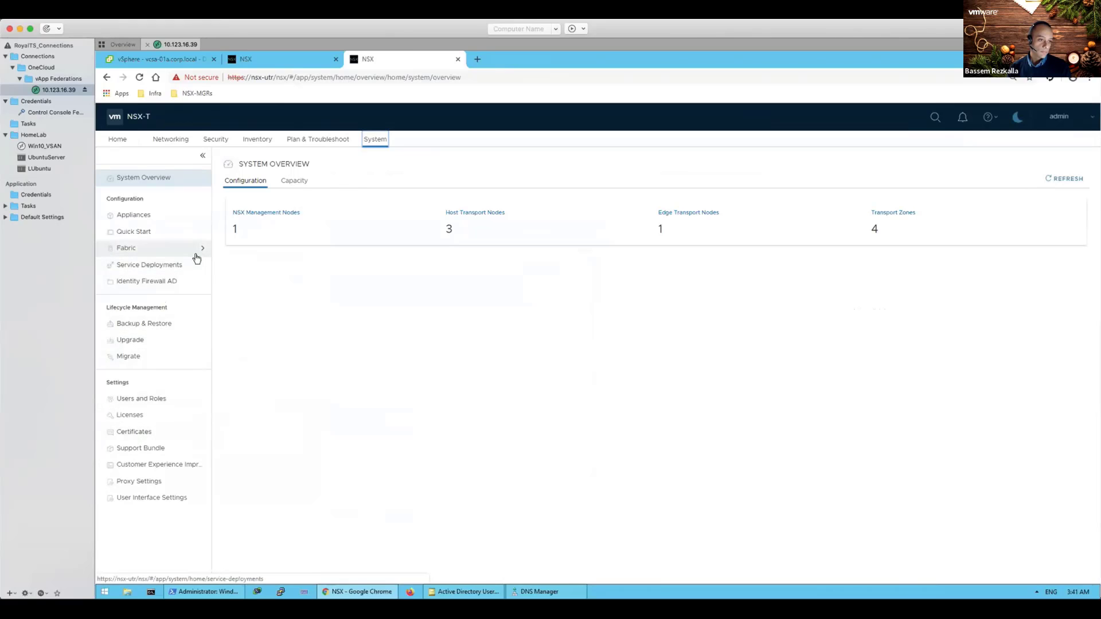
left_click(139, 217)
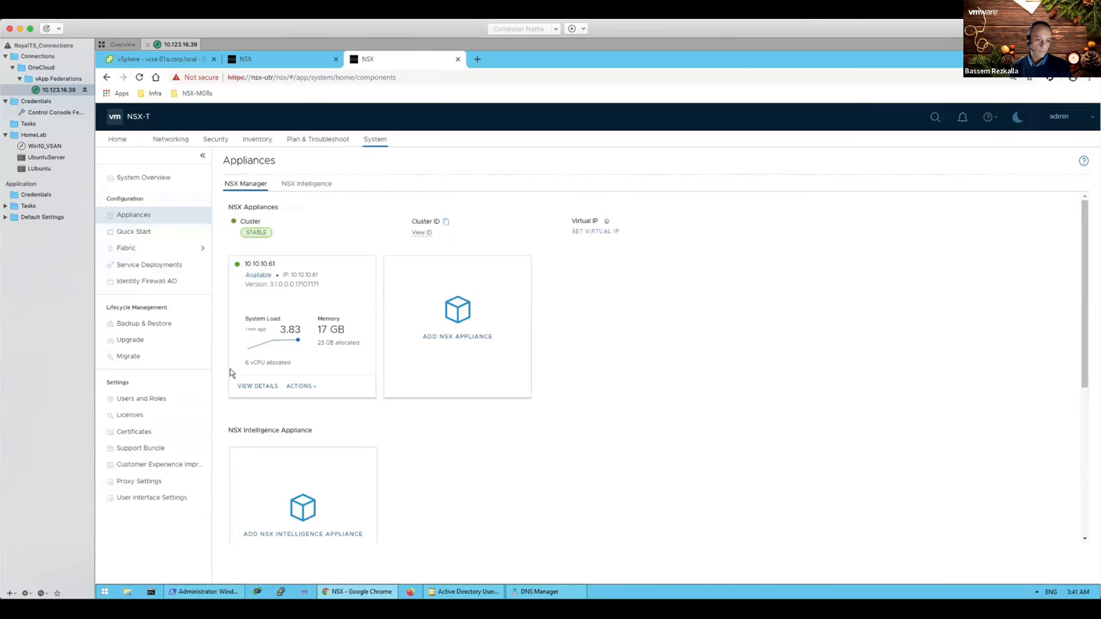
left_click(254, 386)
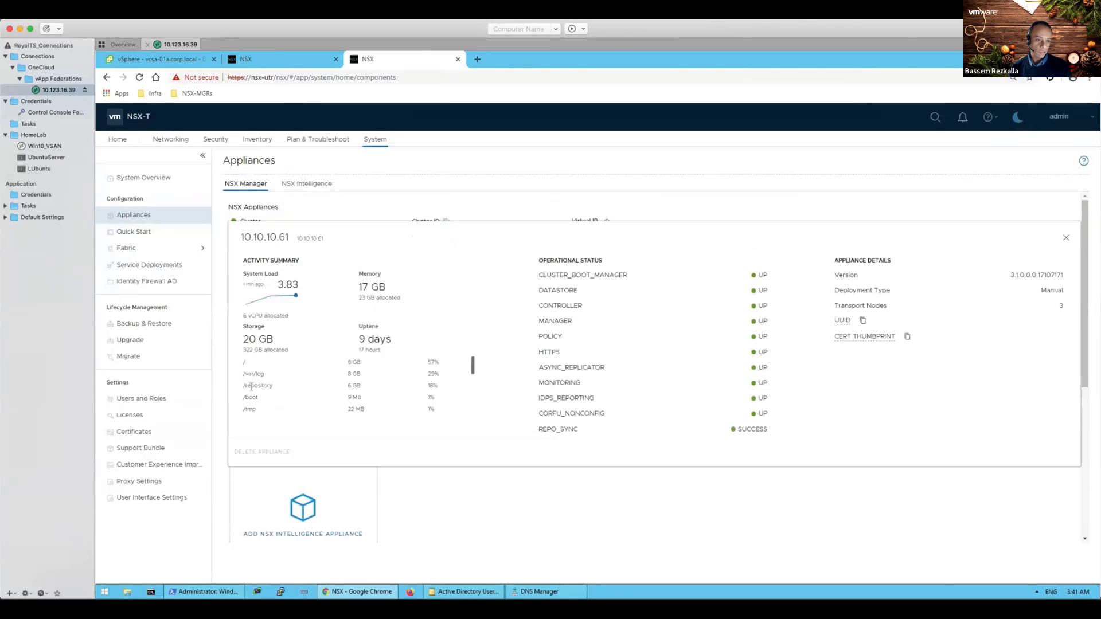
left_click(908, 339)
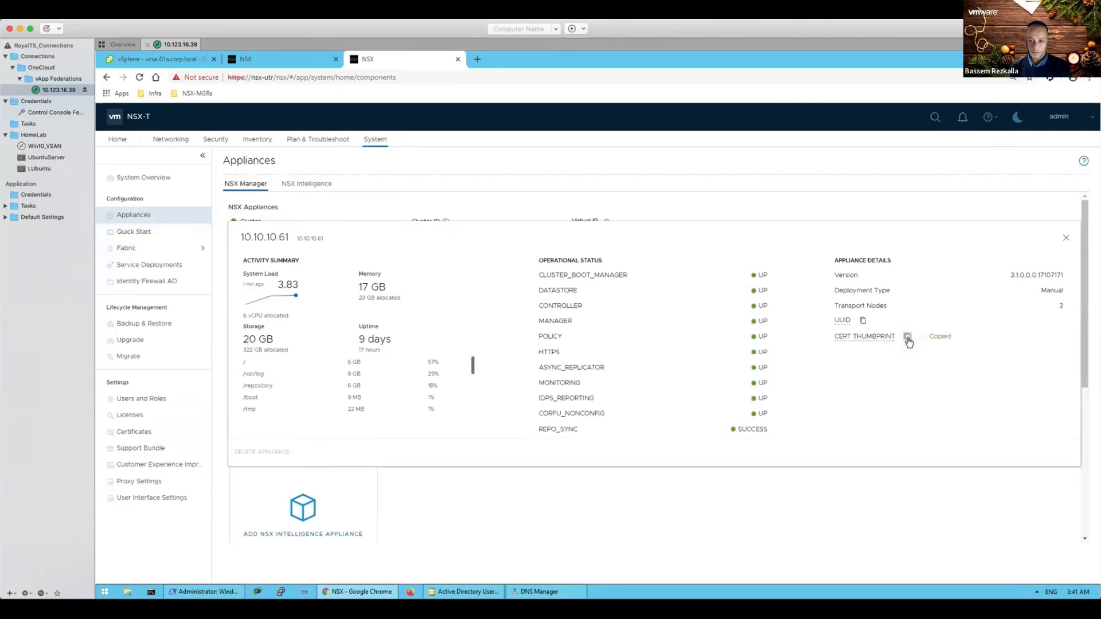
Step: Paste the thumbprint into the Utrecht location form, check compatibility, and save it
left_click(250, 58)
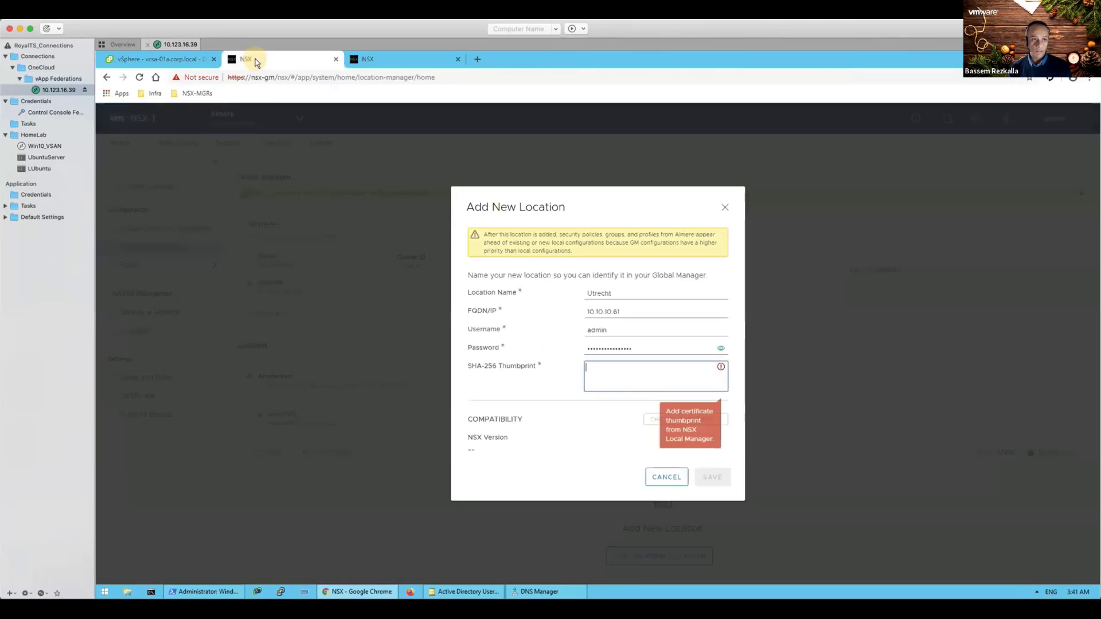
right_click(609, 373)
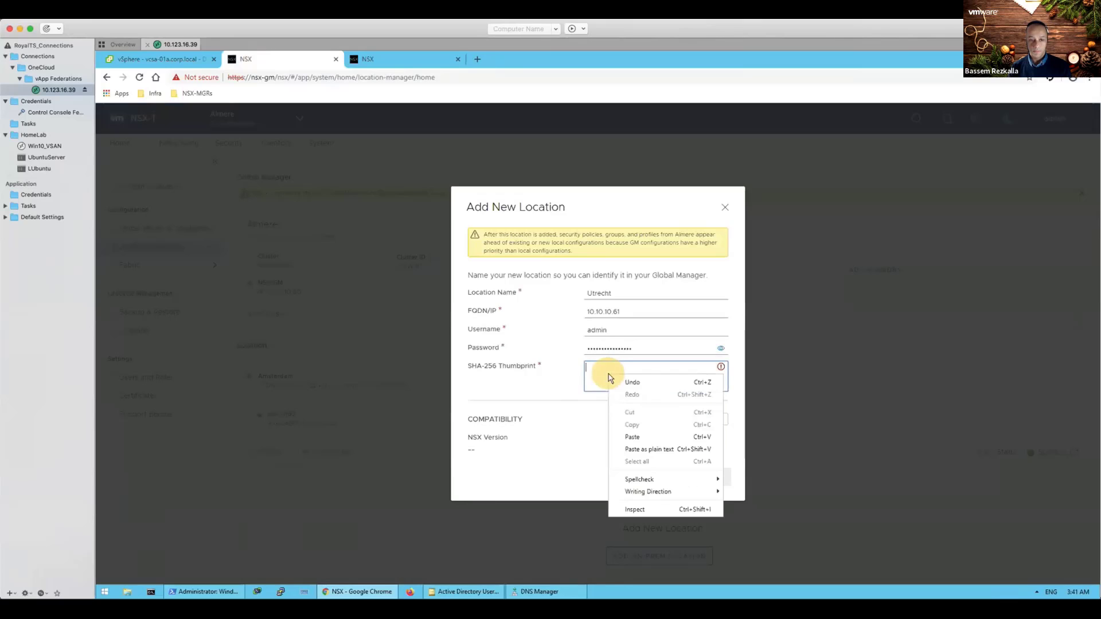
left_click(634, 437)
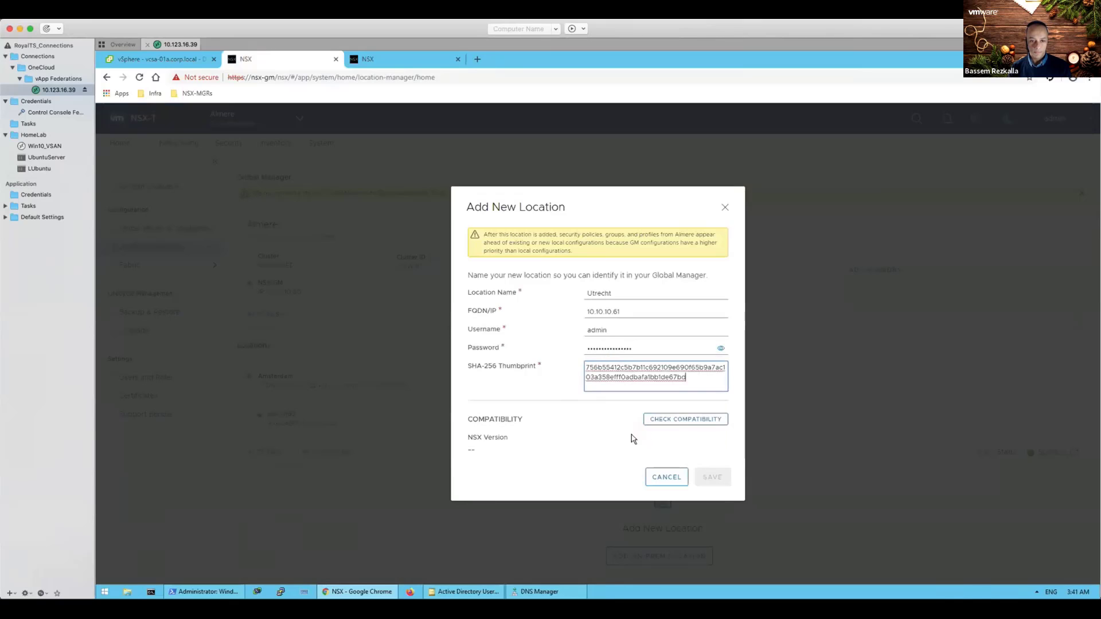
left_click(681, 425)
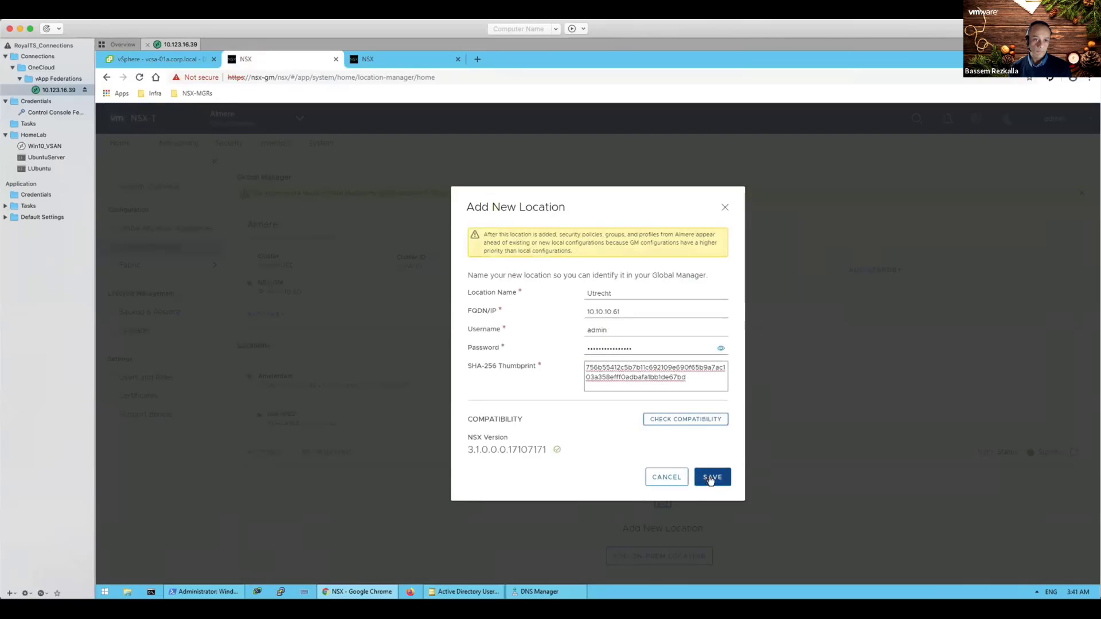
left_click(711, 480)
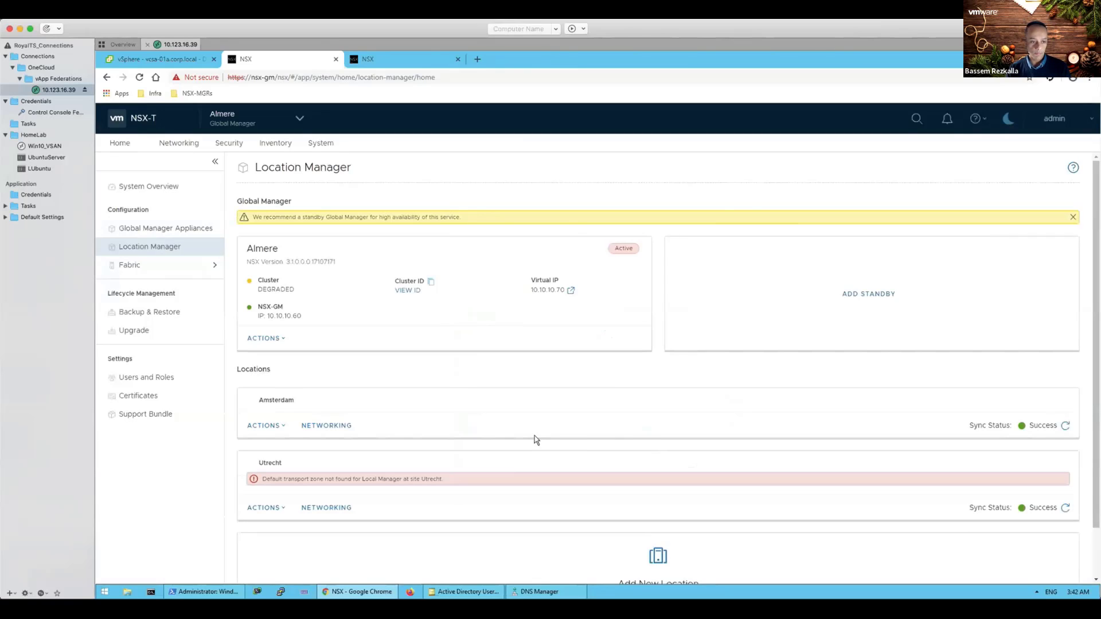
scroll(537, 437, "down", 2)
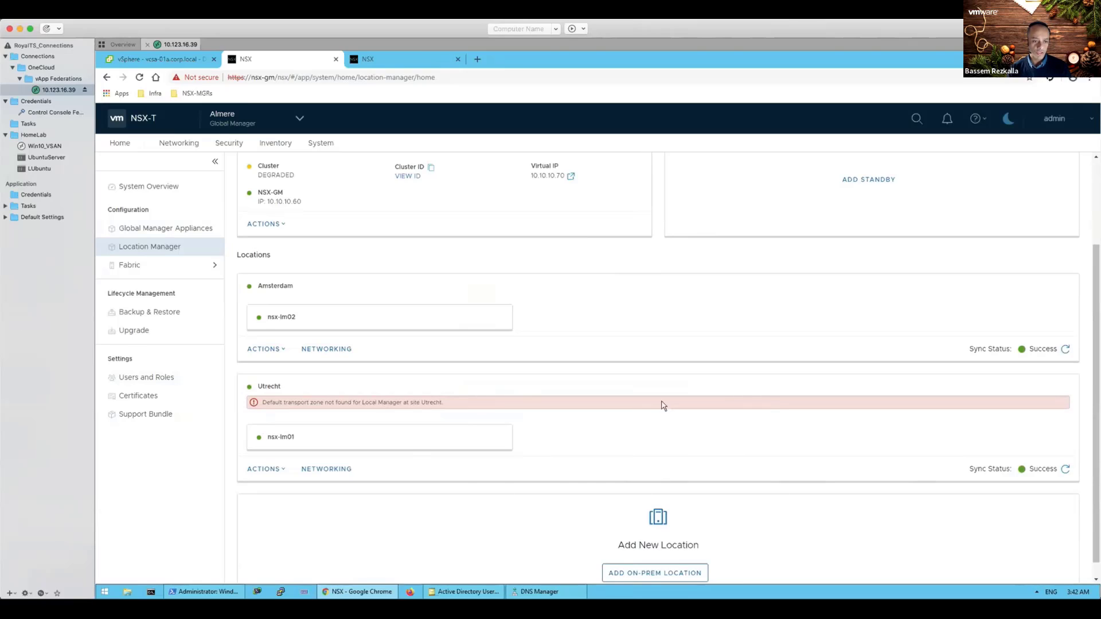
left_click(1066, 471)
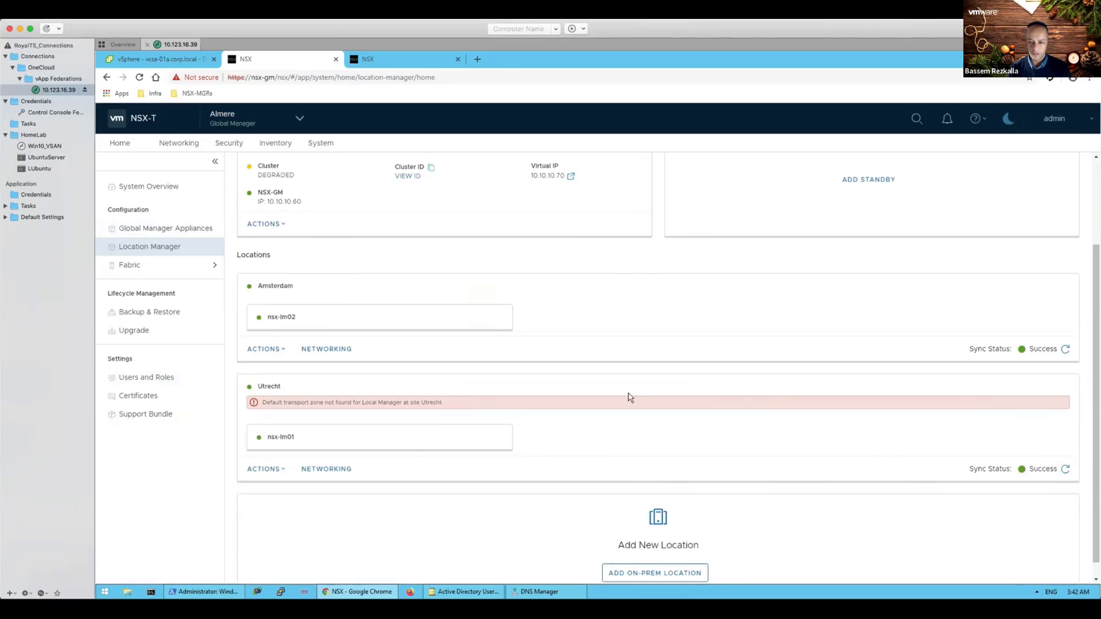
left_click(148, 231)
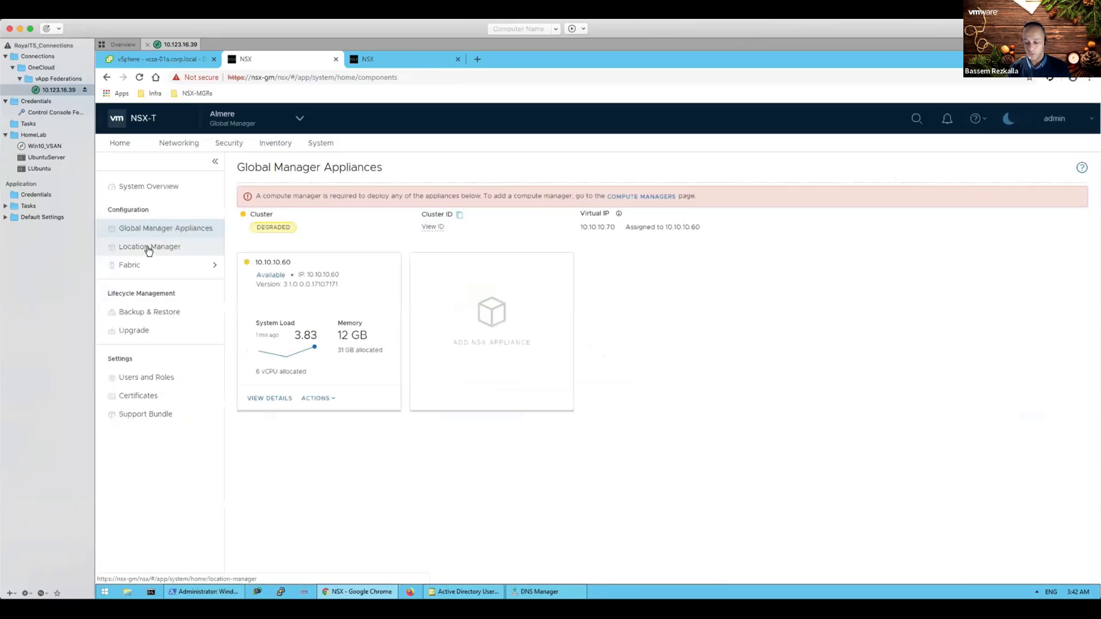
left_click(149, 248)
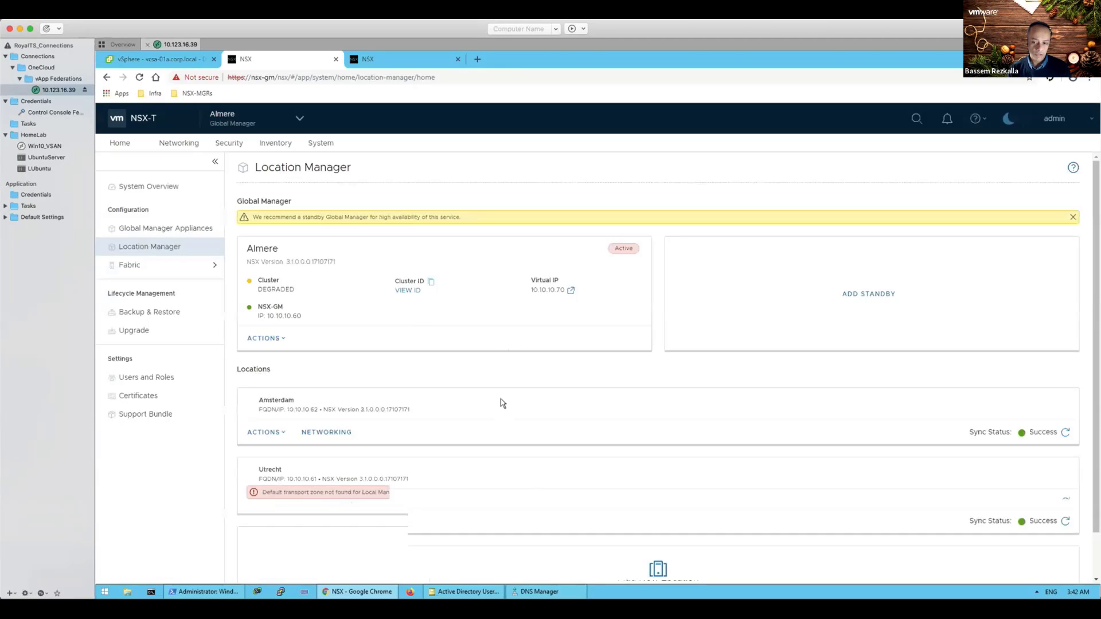
scroll(500, 388, "down", 2)
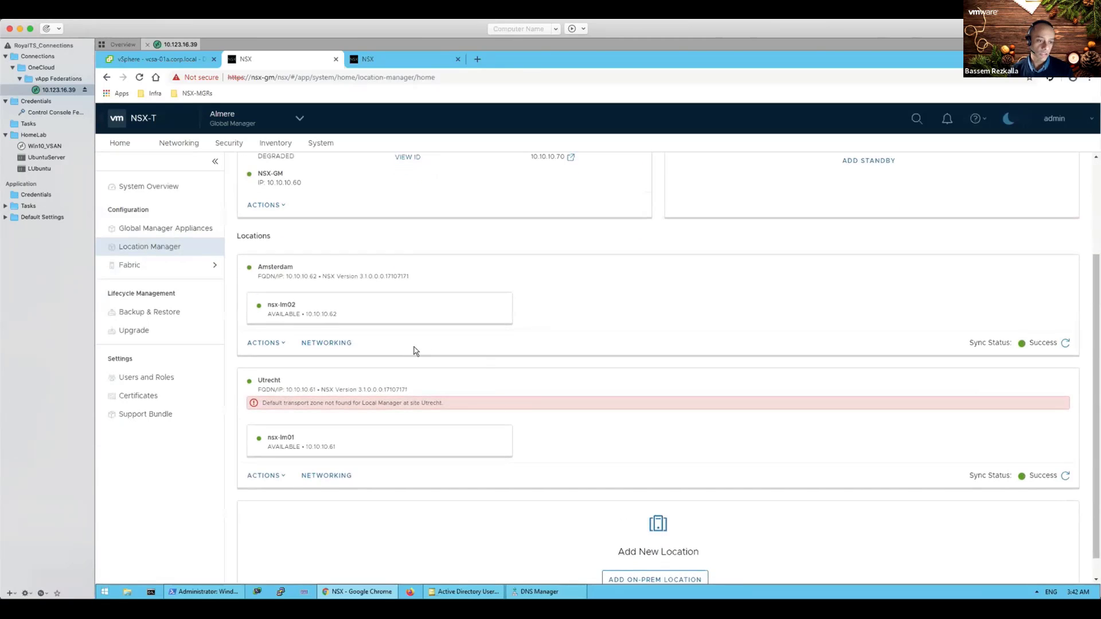
Step: Start Amsterdam's stretch networking setup for edge01-amsterdam using edge switch n-vds-RTEP
left_click(342, 343)
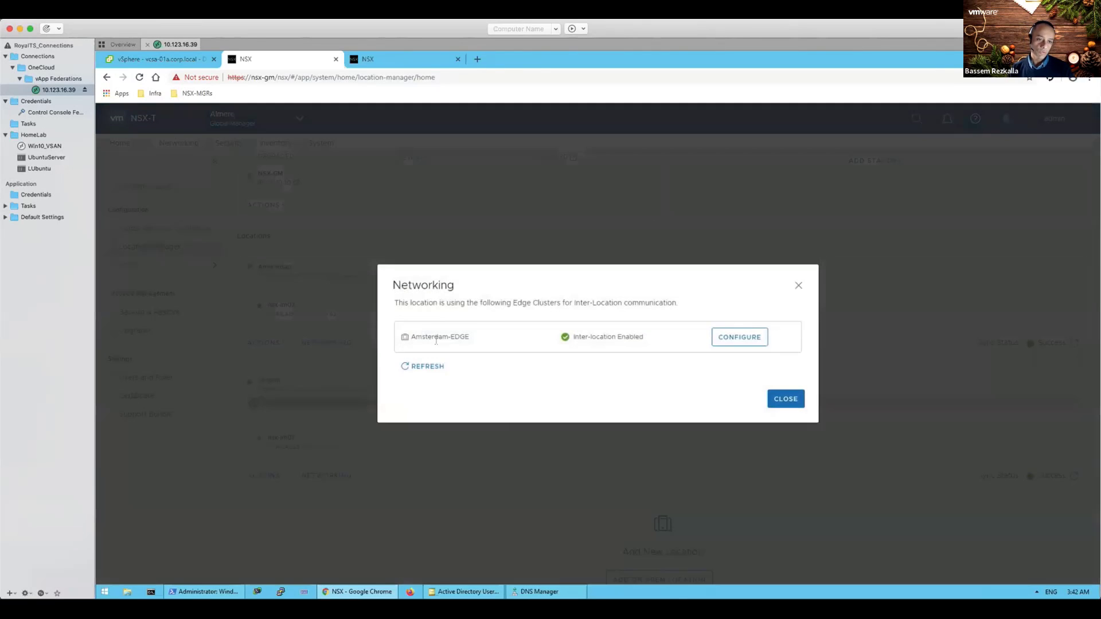
left_click(717, 340)
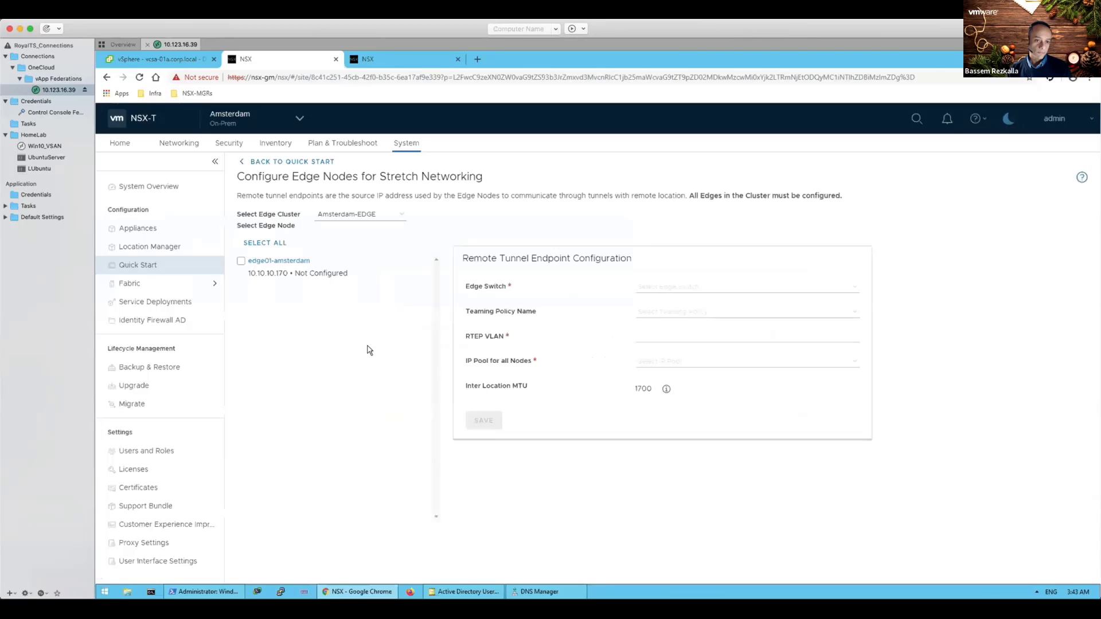
left_click(240, 263)
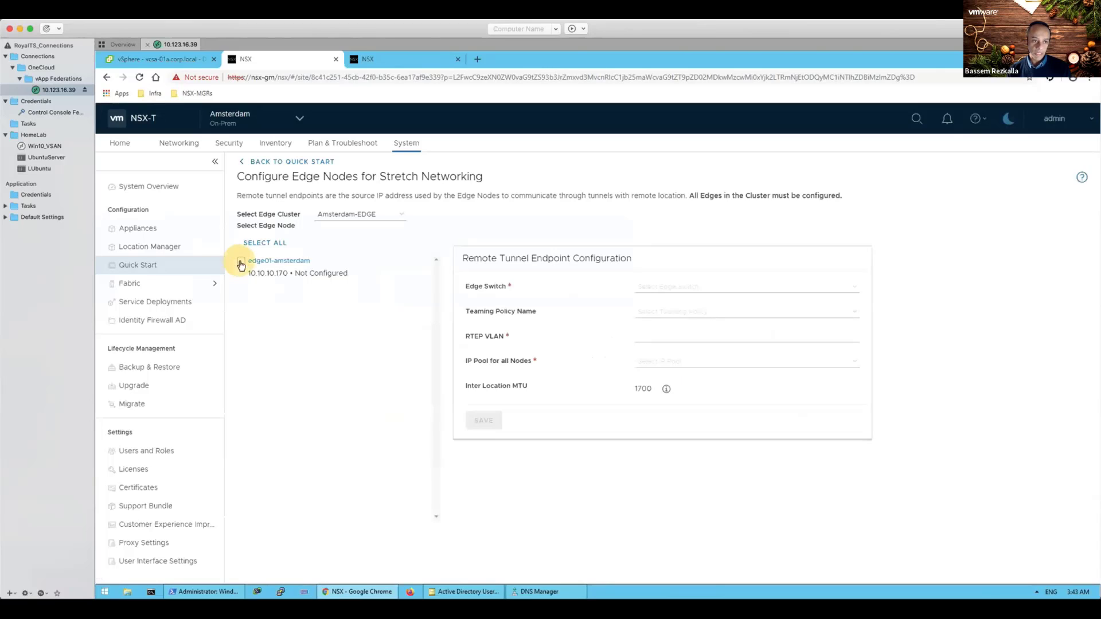
left_click(649, 288)
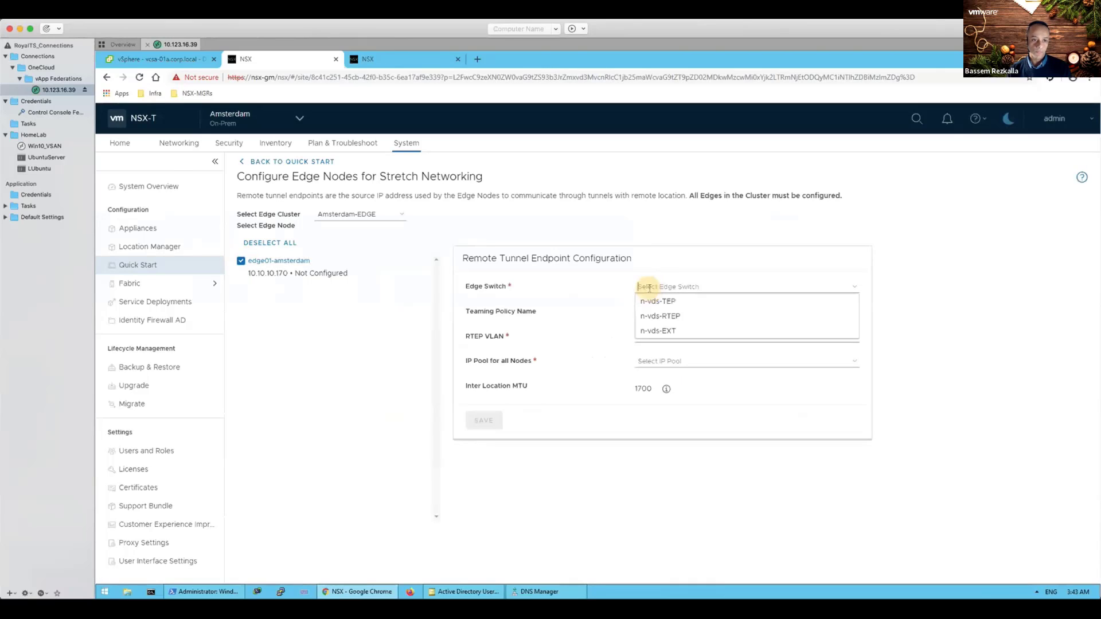
left_click(655, 317)
Step: Keep the default teaming policy, set RTEP VLAN 100 and IP pool RTEP-02, and save
left_click(657, 312)
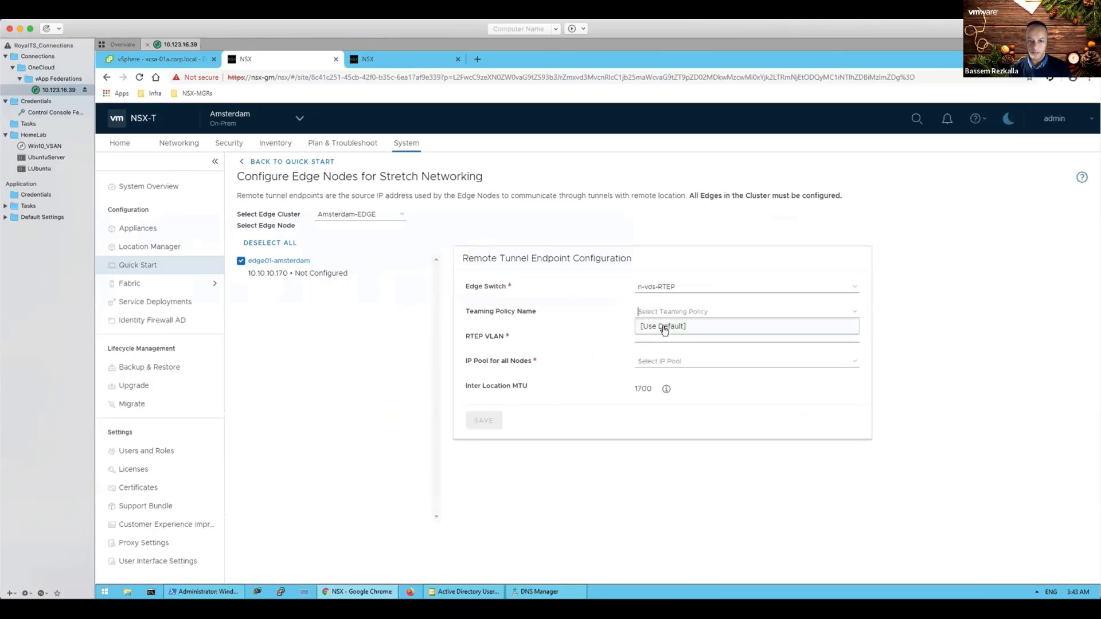
left_click(664, 329)
left_click(660, 337)
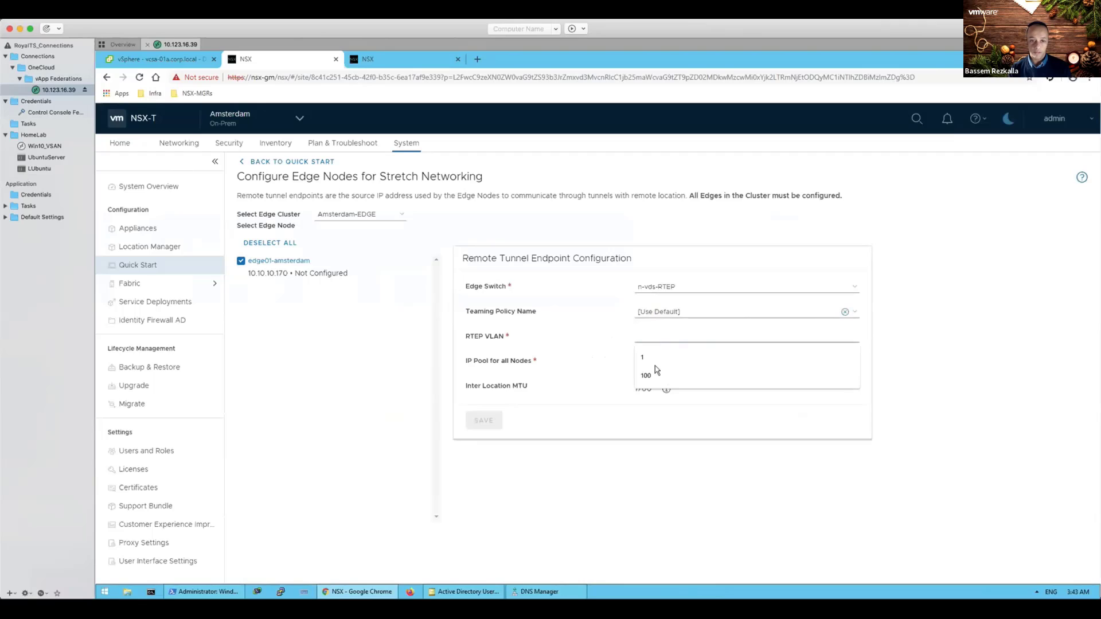
left_click(654, 375)
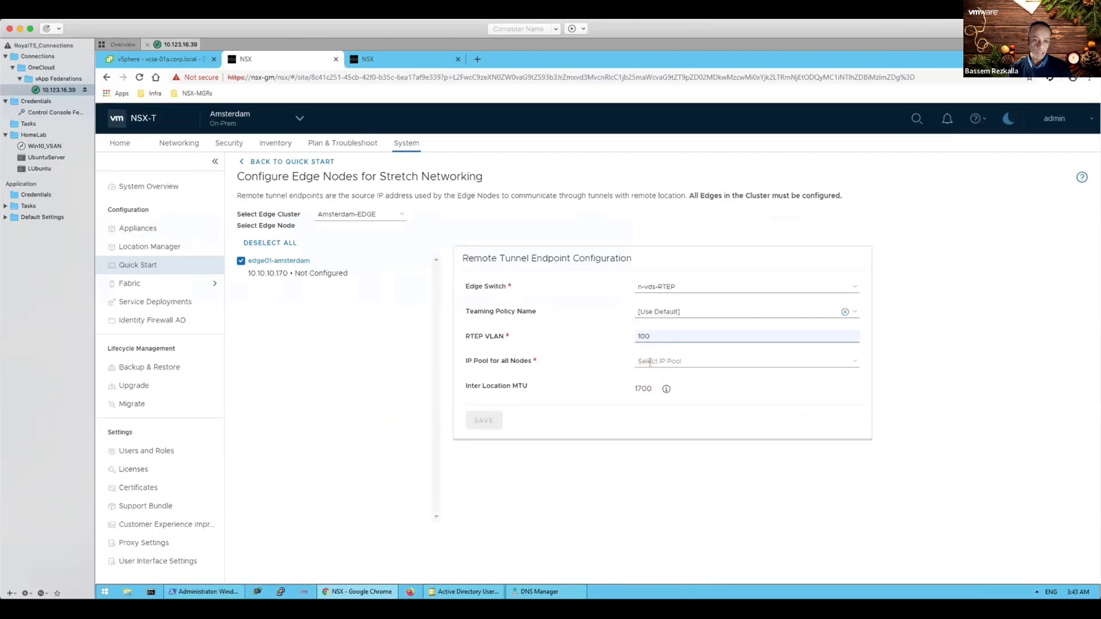
left_click(648, 361)
left_click(660, 392)
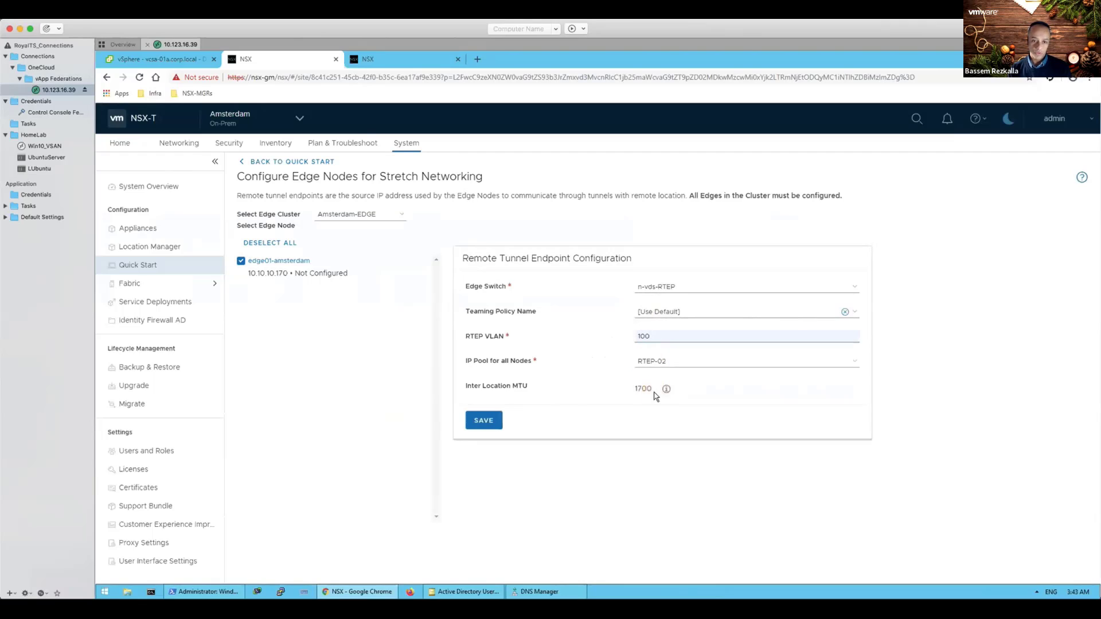
left_click(483, 422)
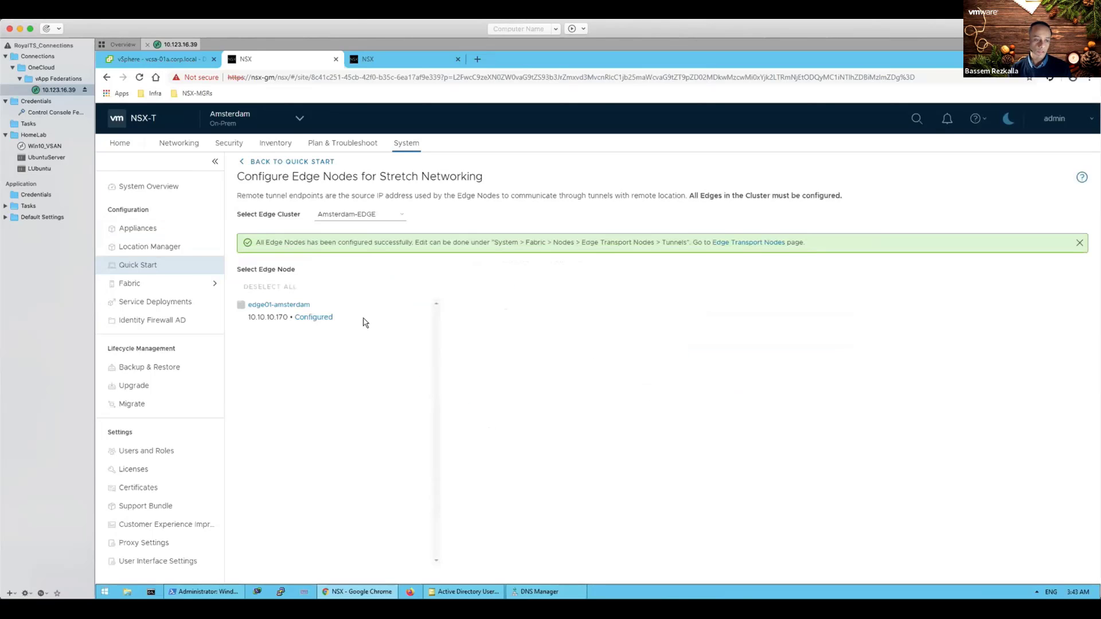
left_click(300, 120)
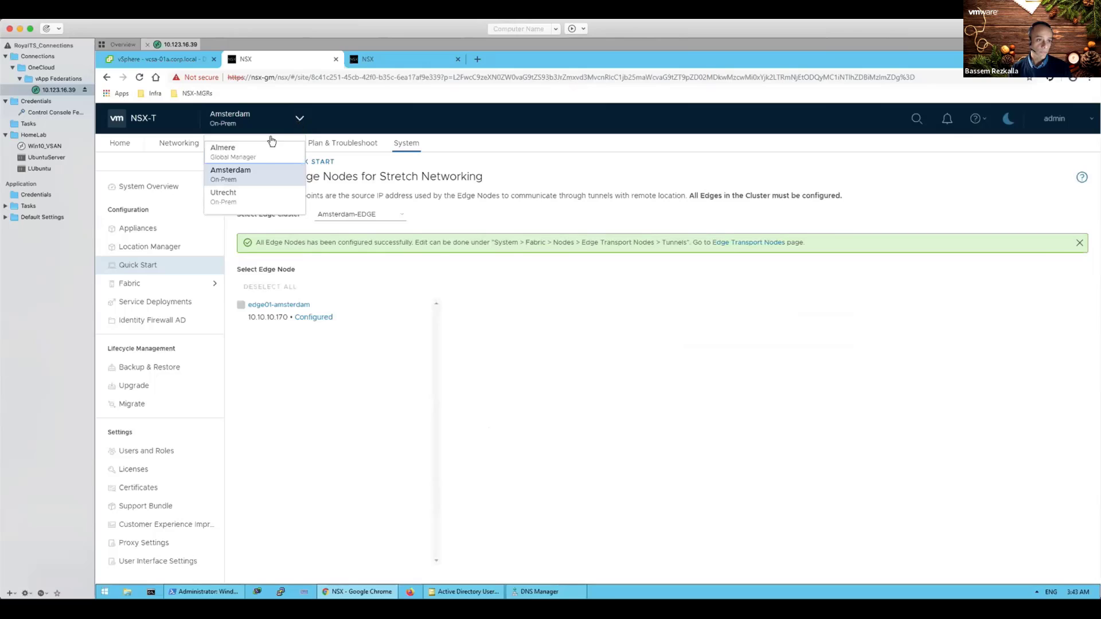
Step: Switch back to Almere and open System > Location Manager
left_click(247, 151)
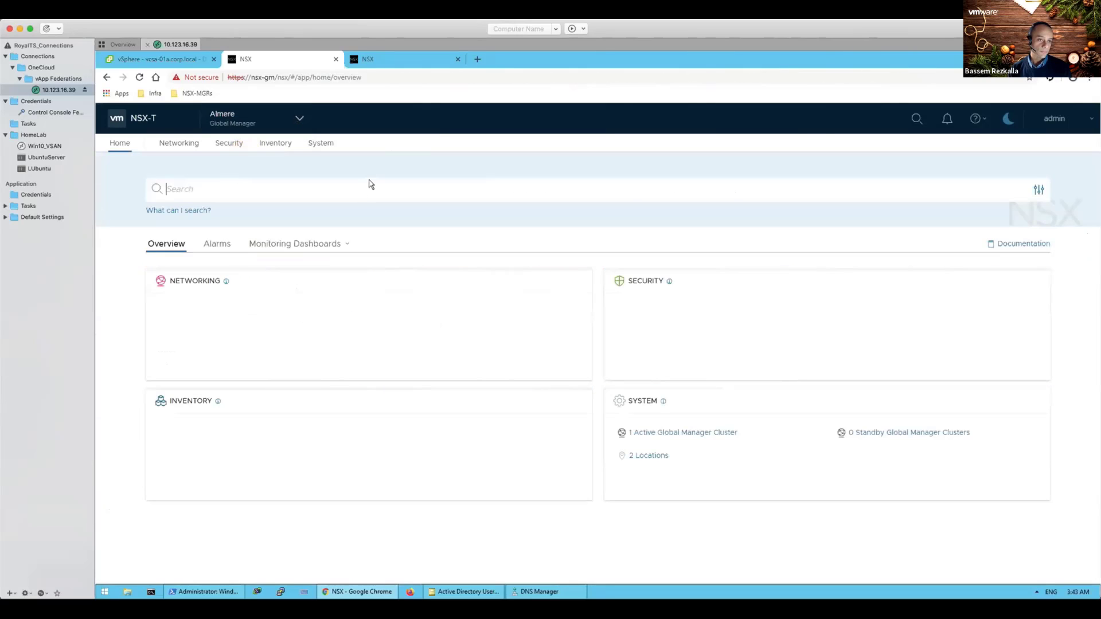
left_click(319, 145)
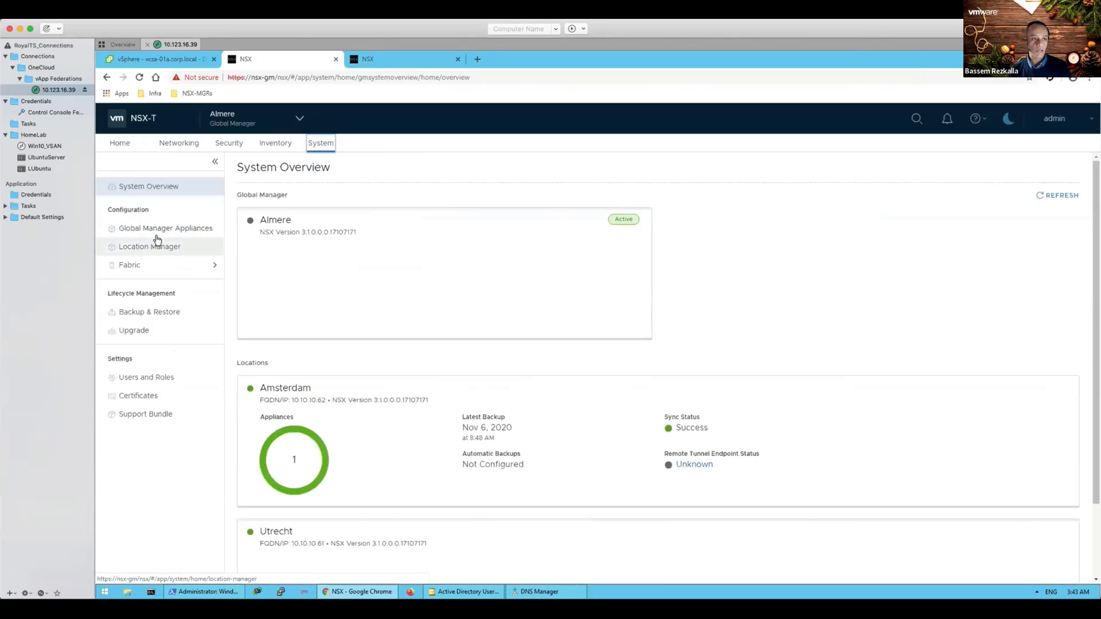
left_click(150, 248)
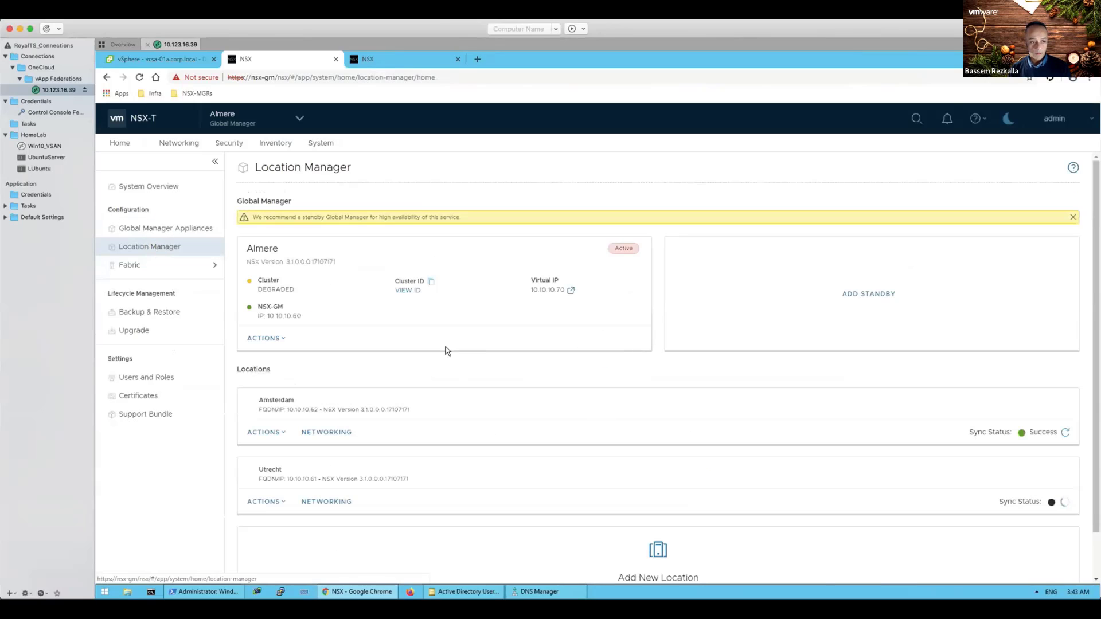
scroll(485, 439, "down", 3)
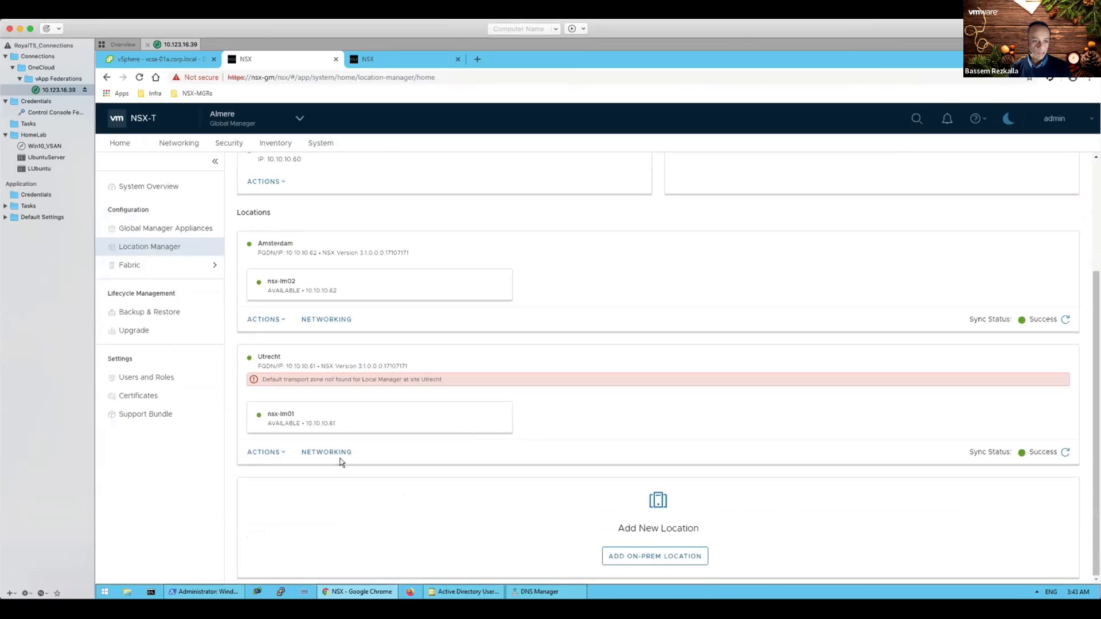
Step: Refresh Utrecht's networking details until Utrecht-EDGE shows inter-location Enabled and Up
left_click(326, 452)
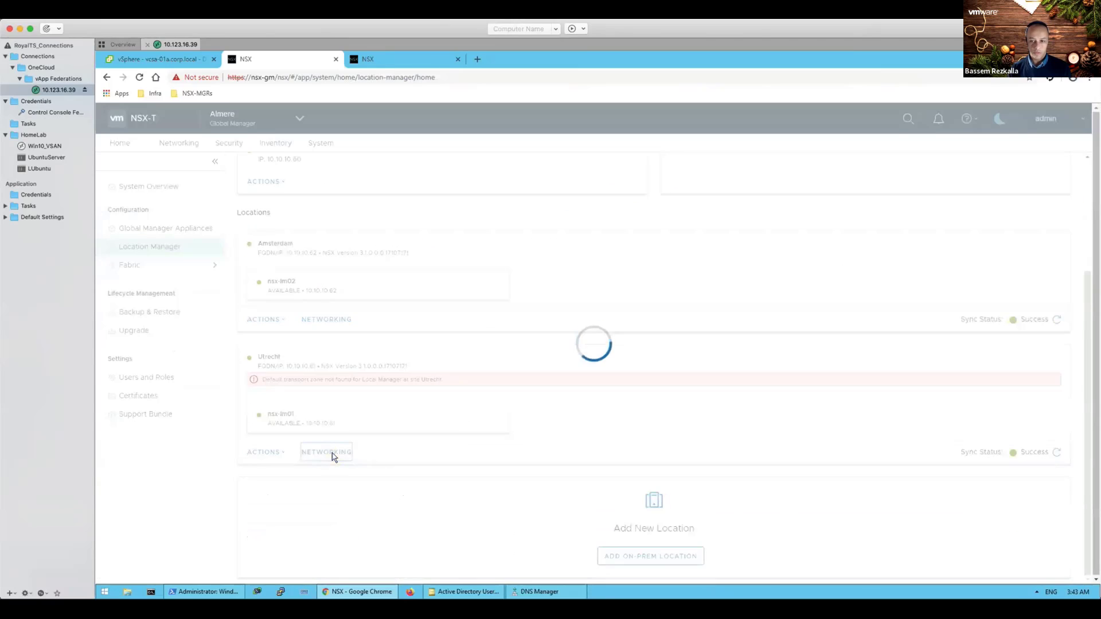
left_click(332, 454)
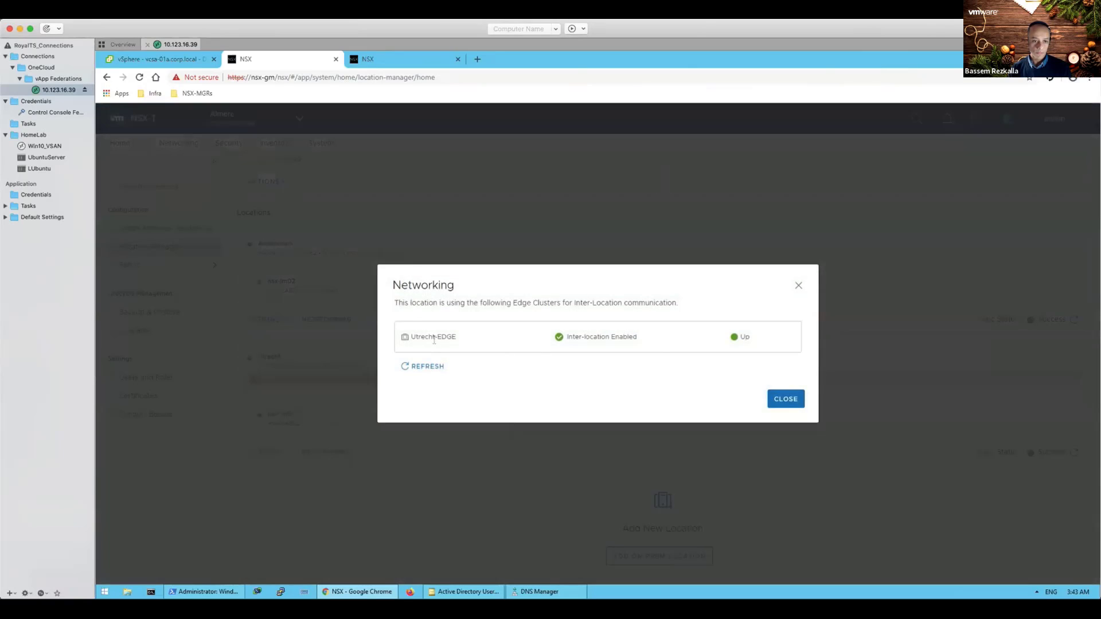
left_click(419, 368)
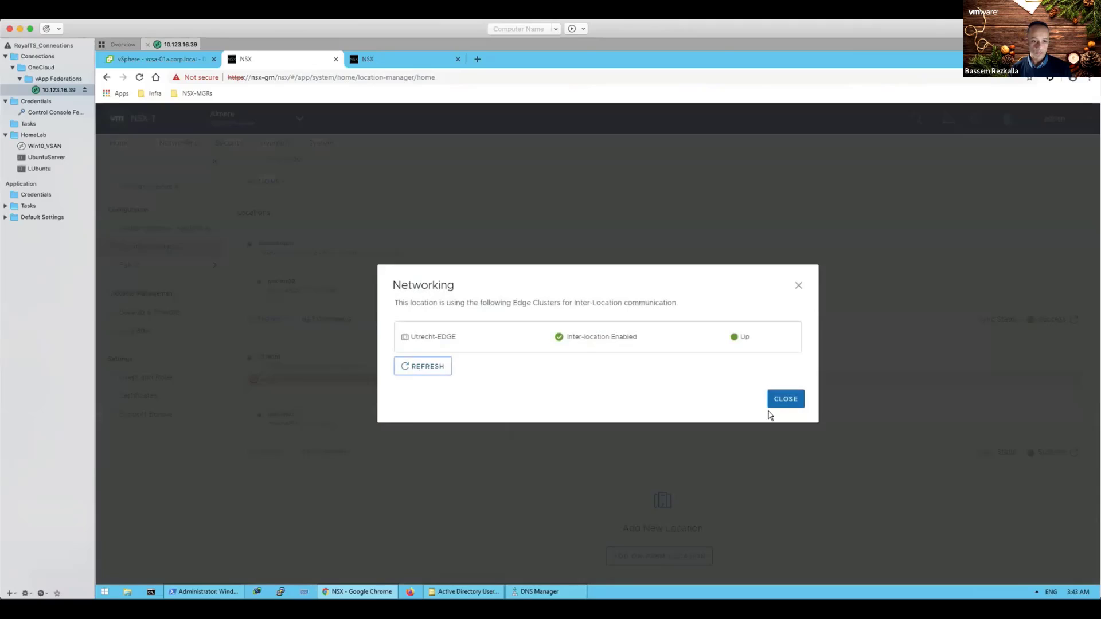
left_click(787, 401)
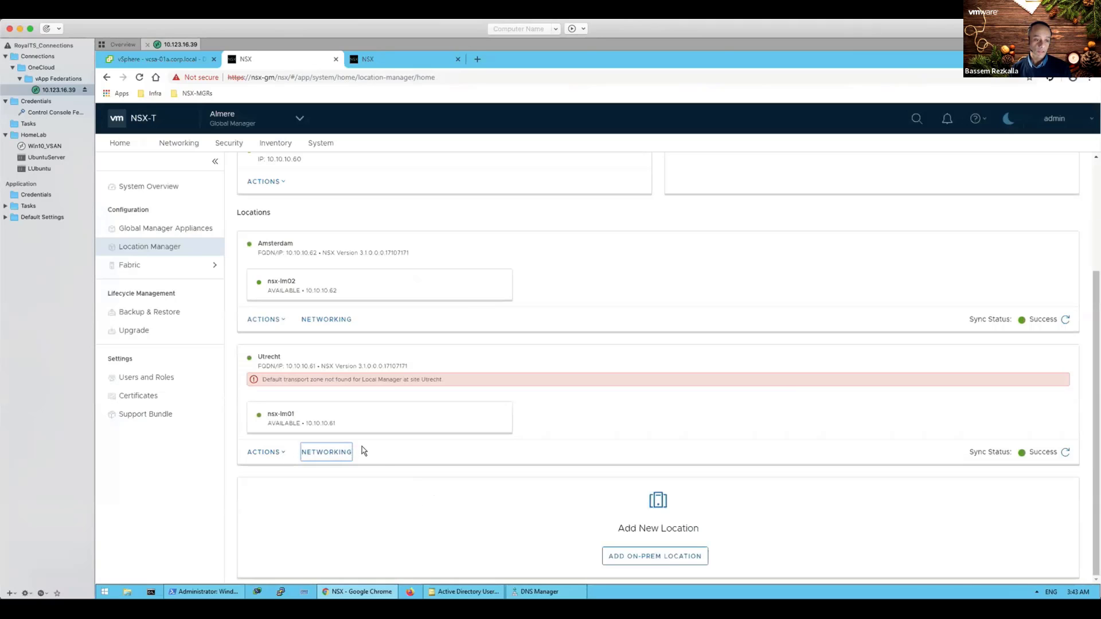
left_click(288, 454)
left_click(323, 454)
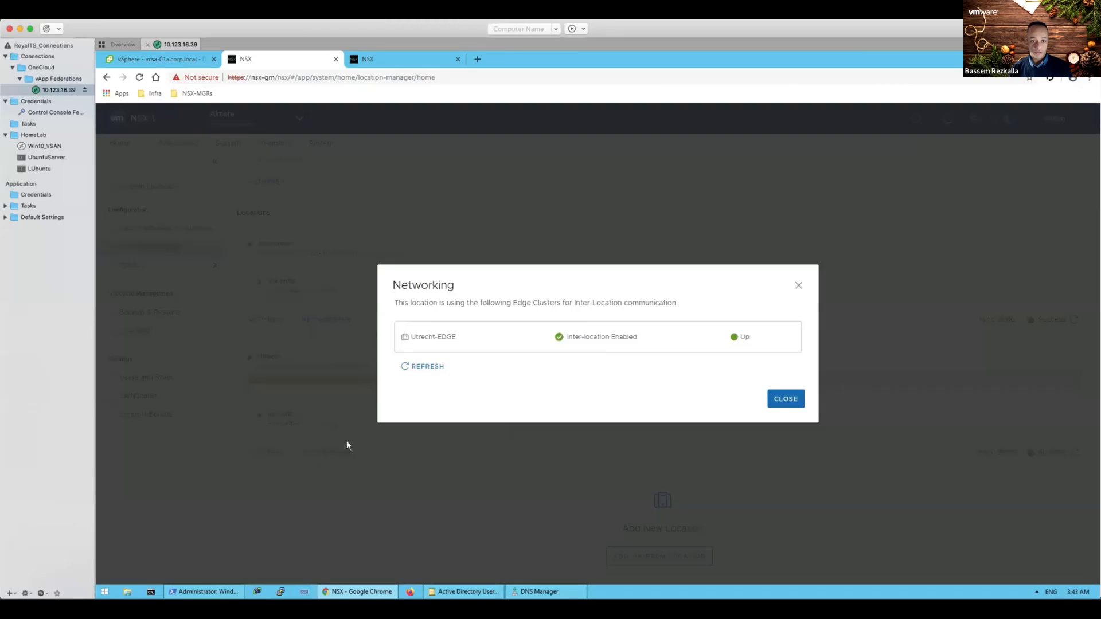
left_click(428, 367)
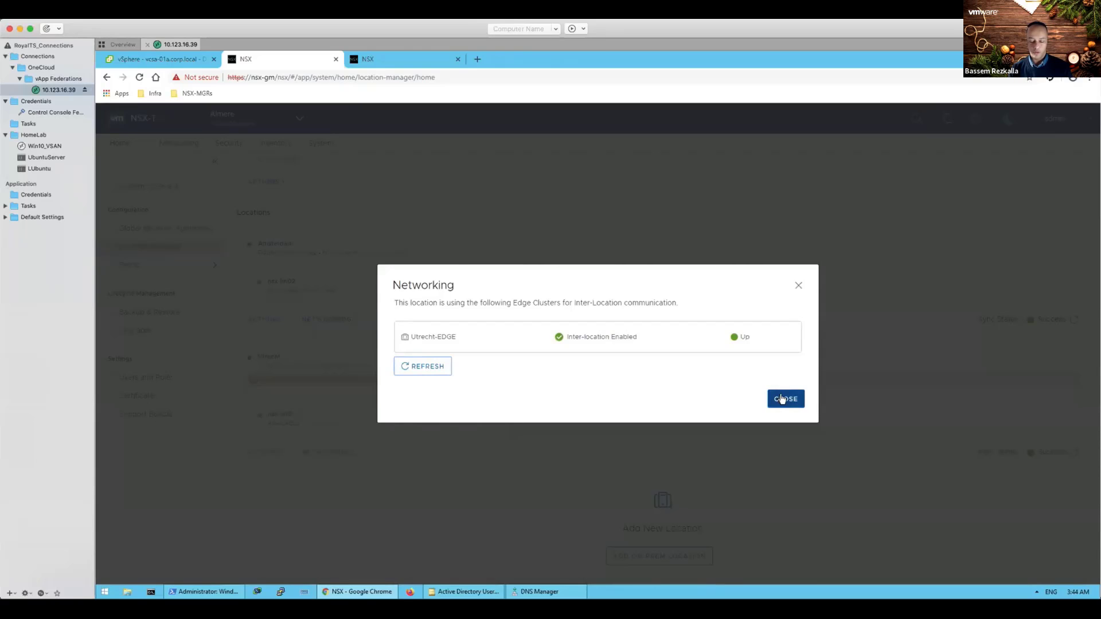
left_click(781, 398)
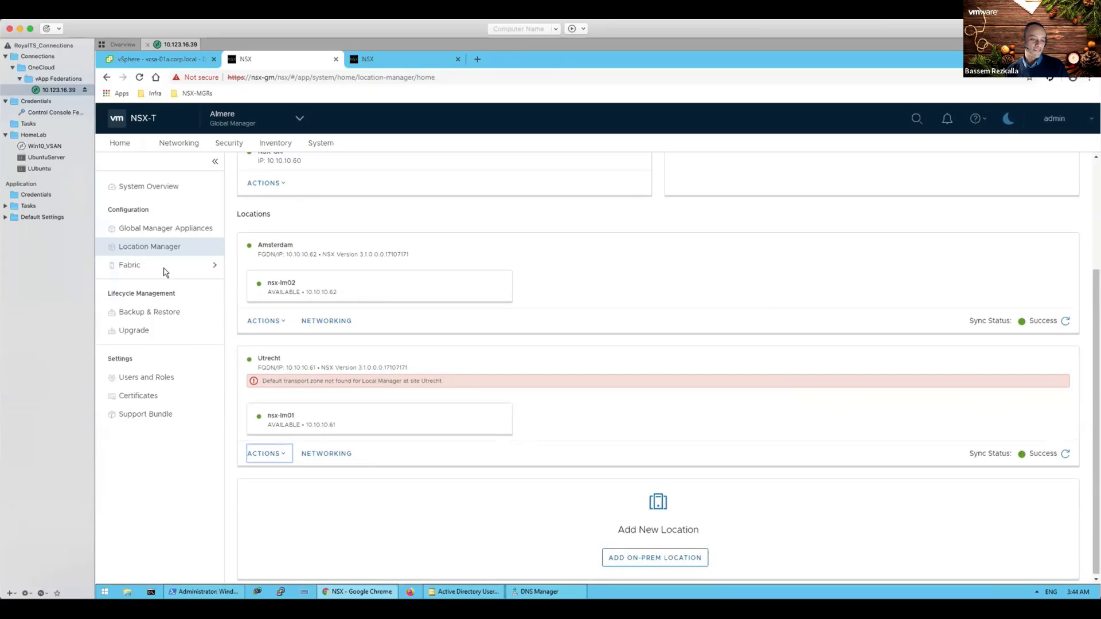
Step: Switch to Utrecht and show its System Overview: 1 management node, 3 host nodes, 1 edge node
left_click(297, 119)
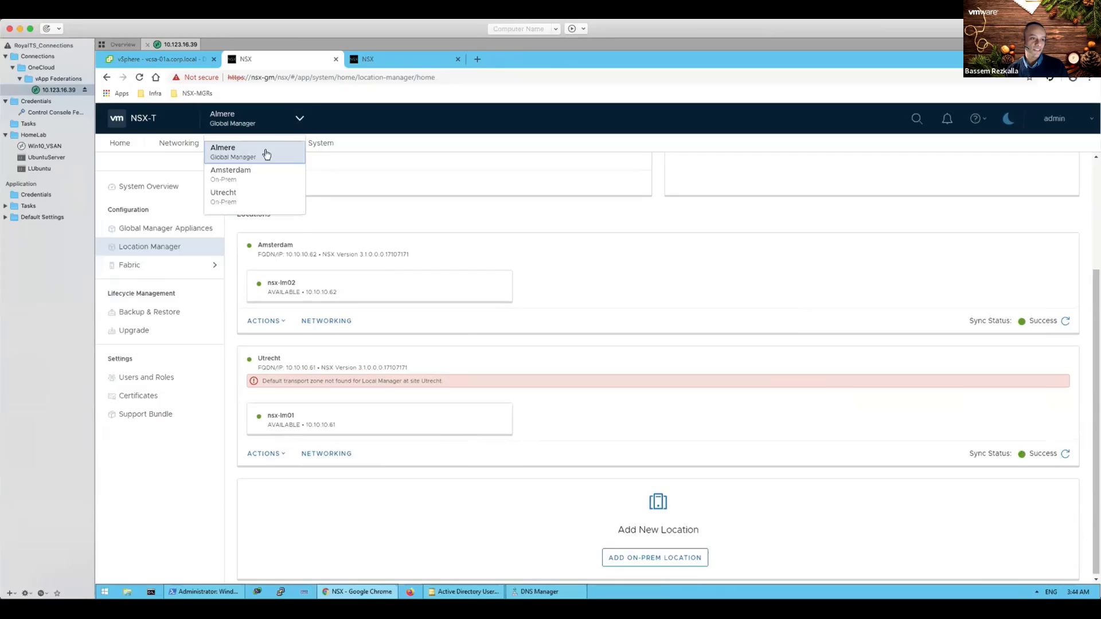
left_click(239, 198)
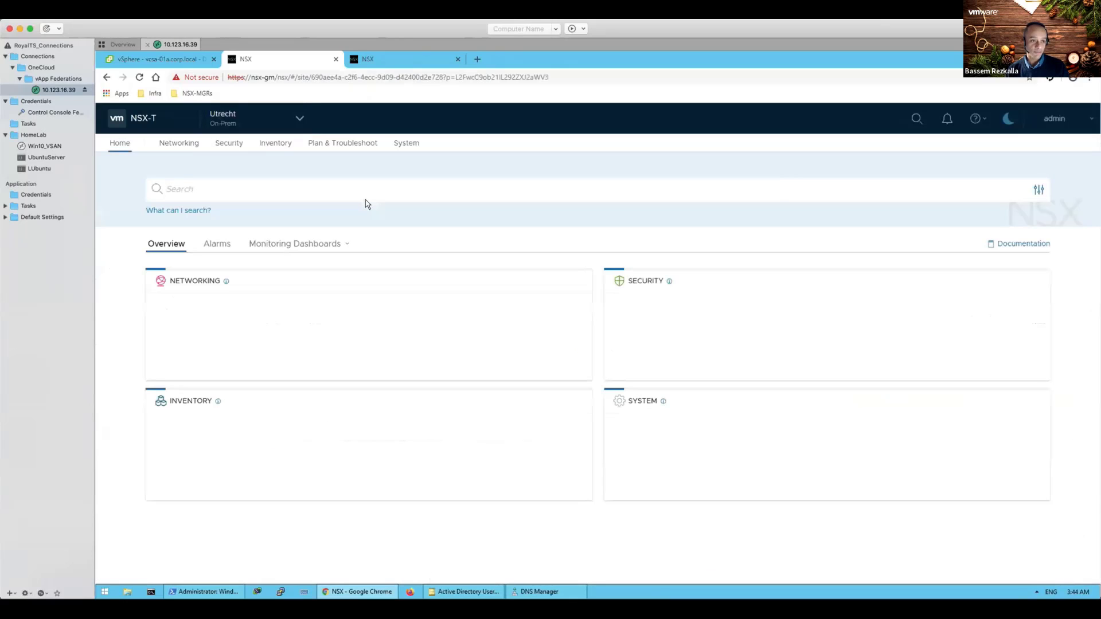
left_click(407, 145)
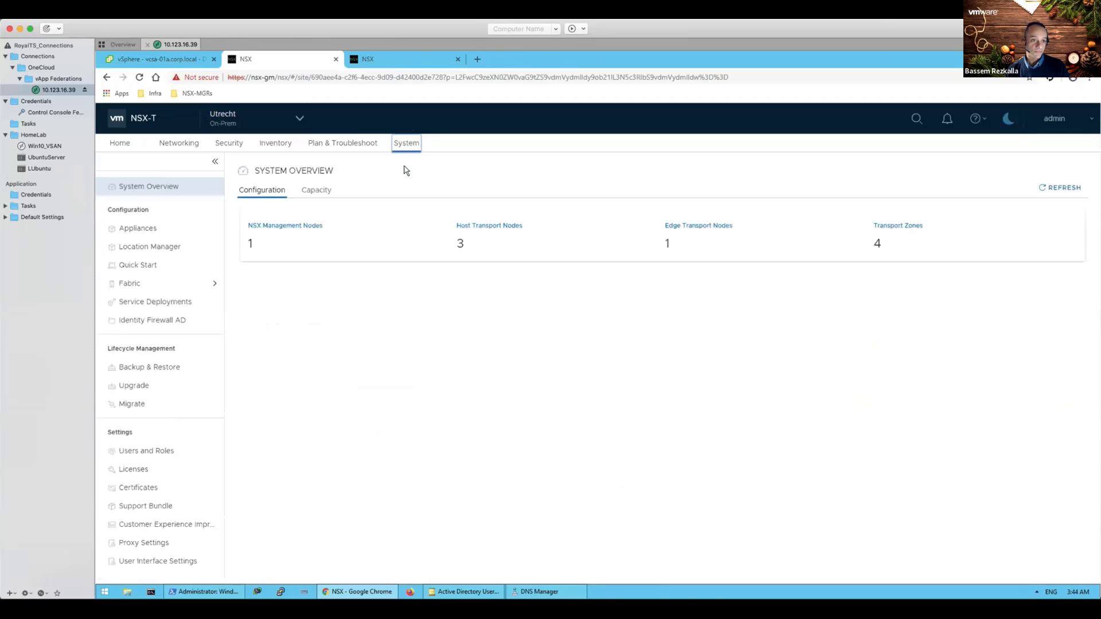
Step: In Quick Start, view the Utrecht edge node's configured remote tunnel endpoint details
left_click(155, 283)
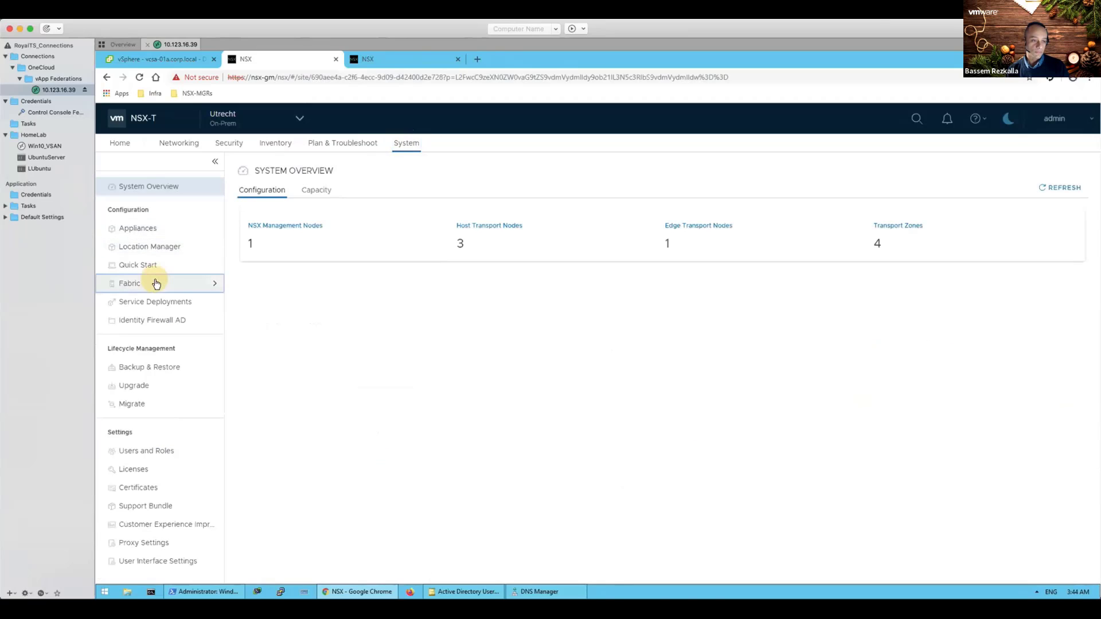
left_click(137, 265)
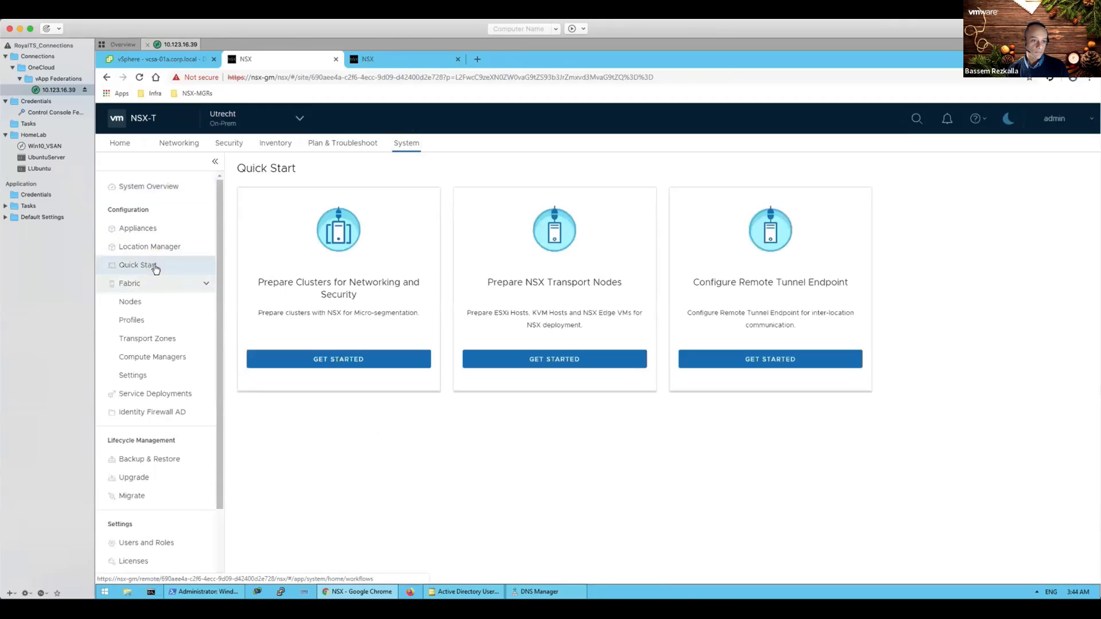
left_click(745, 360)
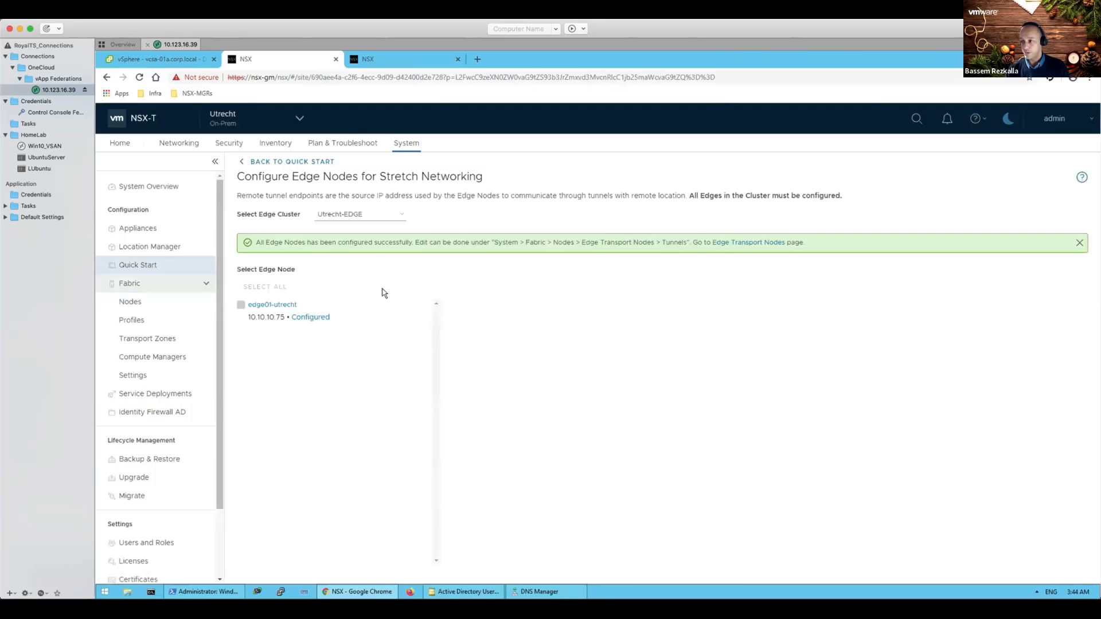
left_click(319, 320)
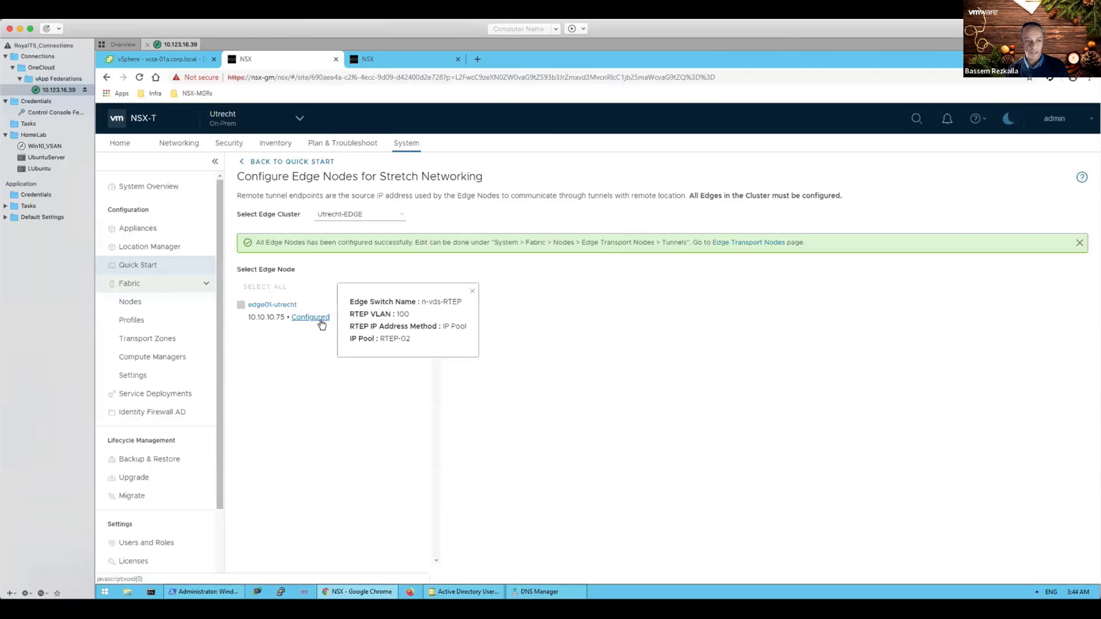
Step: Close the endpoint details and return to the Almere Global Manager home
left_click(472, 291)
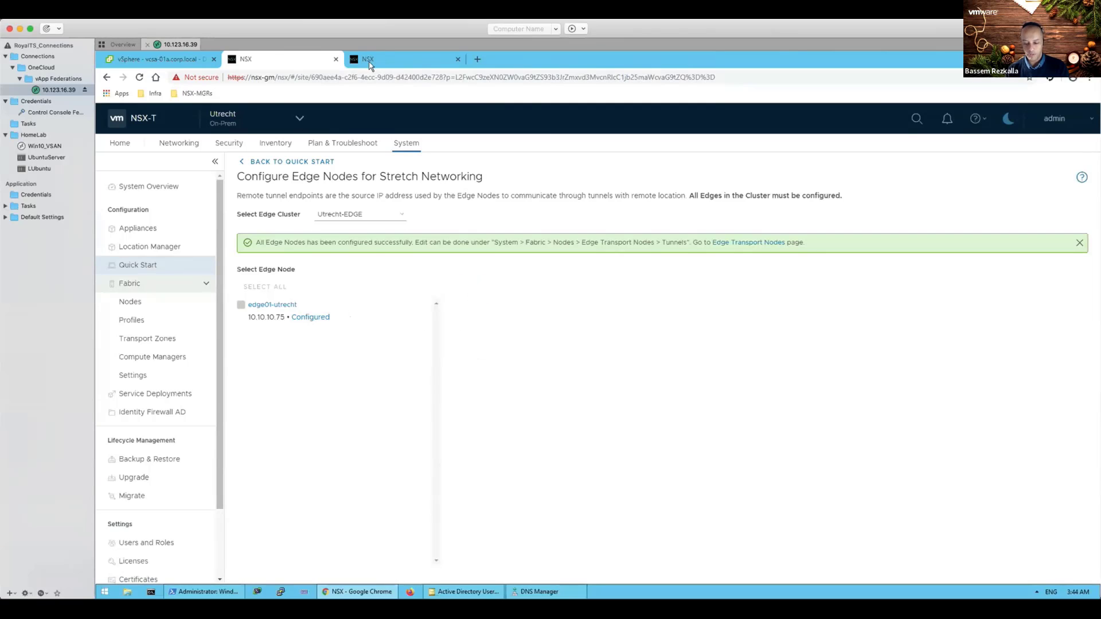
left_click(295, 118)
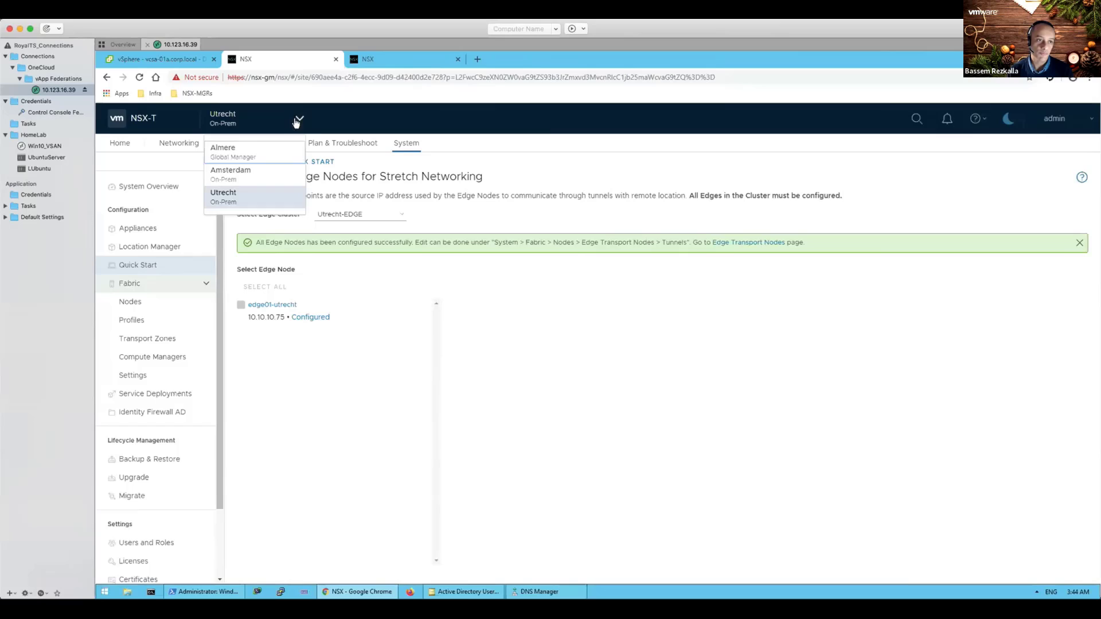
left_click(257, 152)
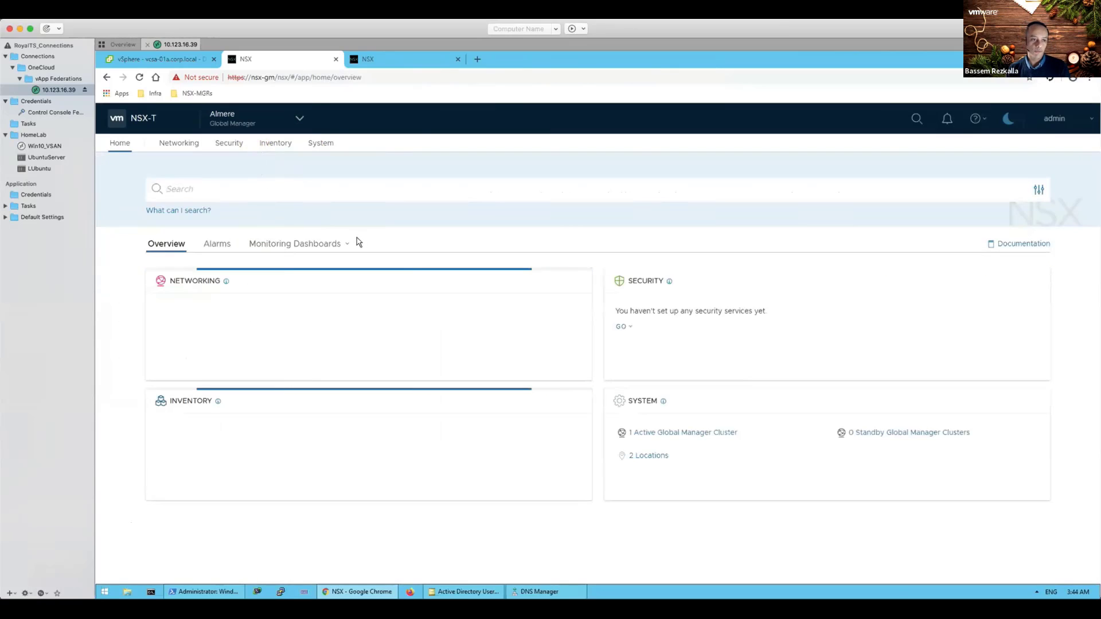
Step: On the Global Manager system overview, confirm Utrecht-EDGE's remote tunnel endpoint status is Up
left_click(325, 146)
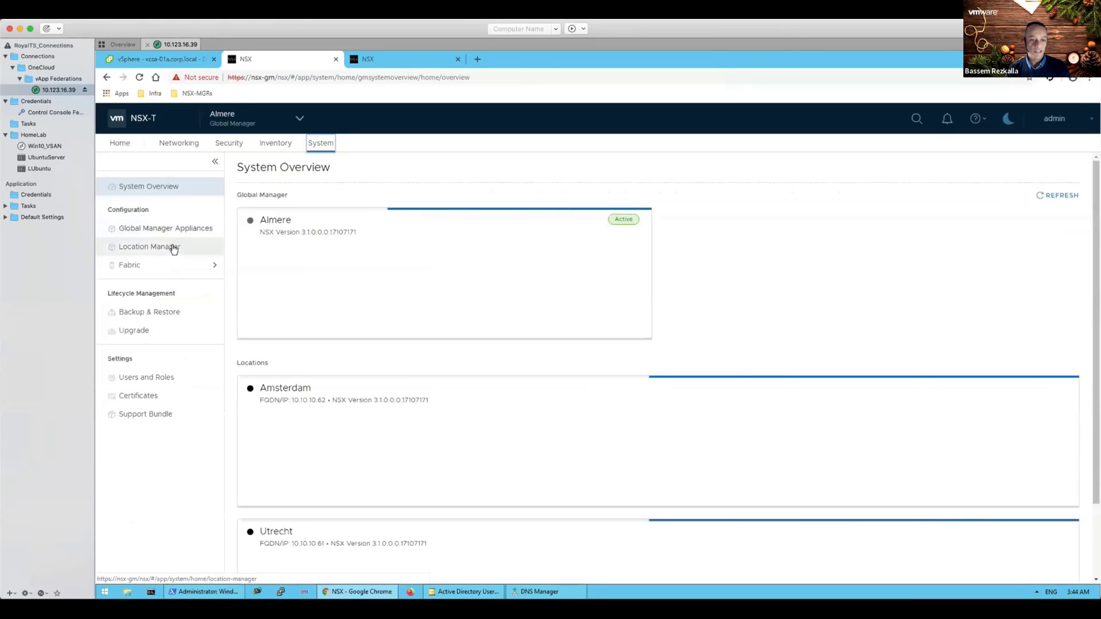
scroll(747, 298, "down", 2)
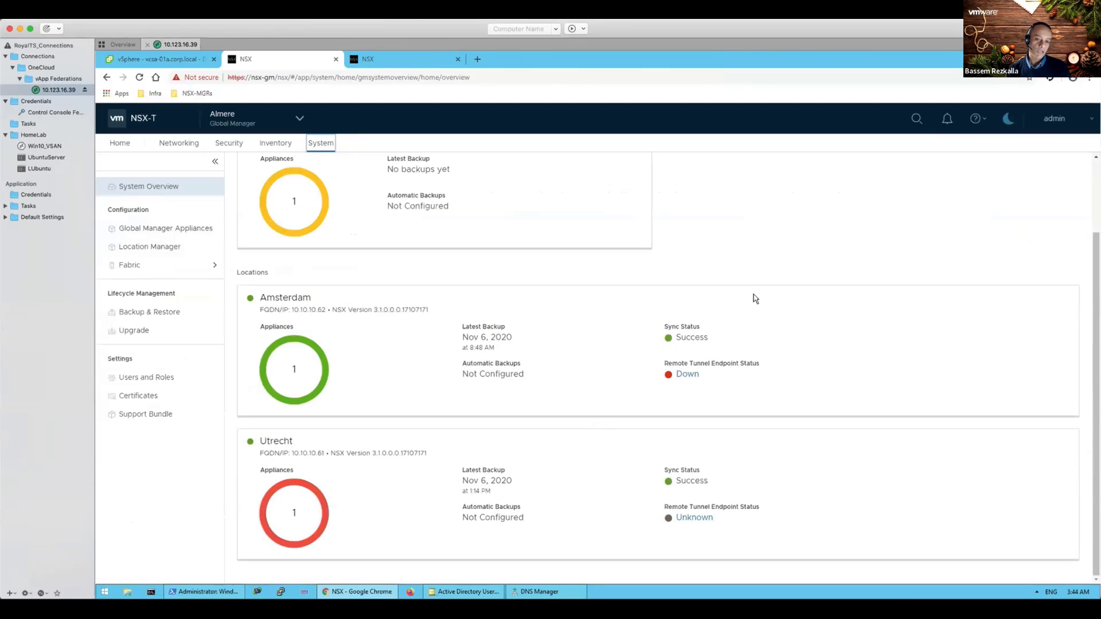
left_click(696, 519)
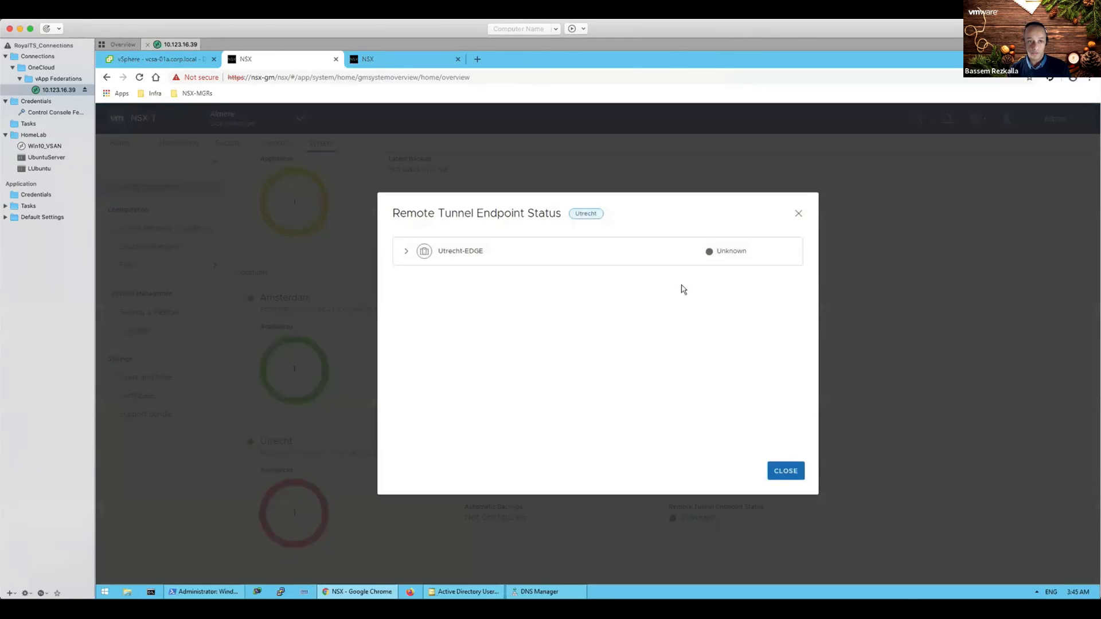
left_click(406, 253)
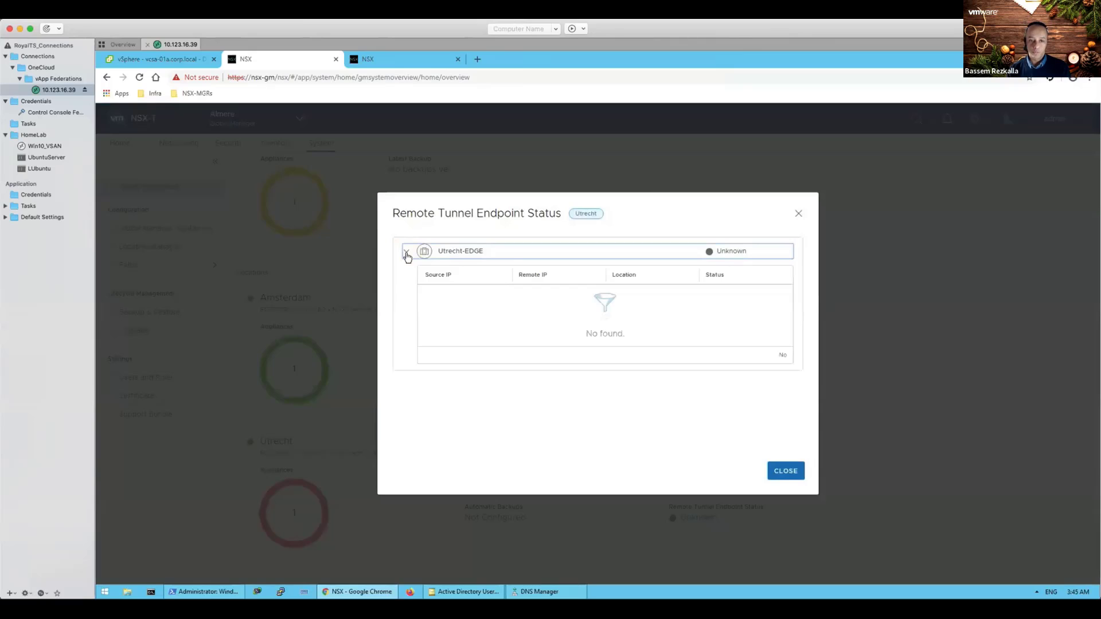
left_click(786, 471)
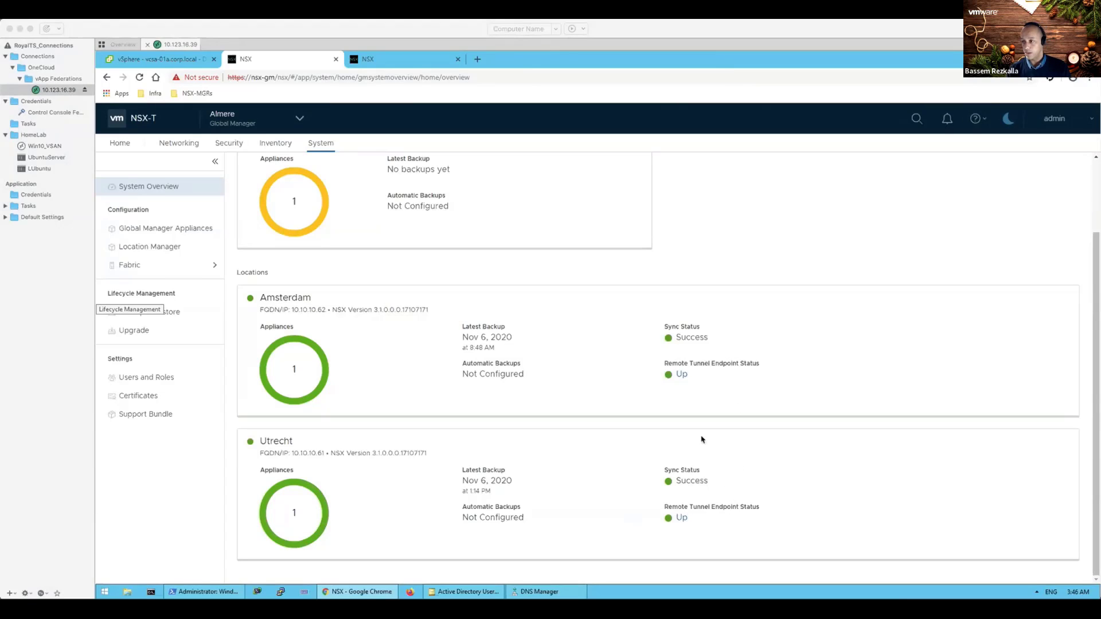
left_click(299, 120)
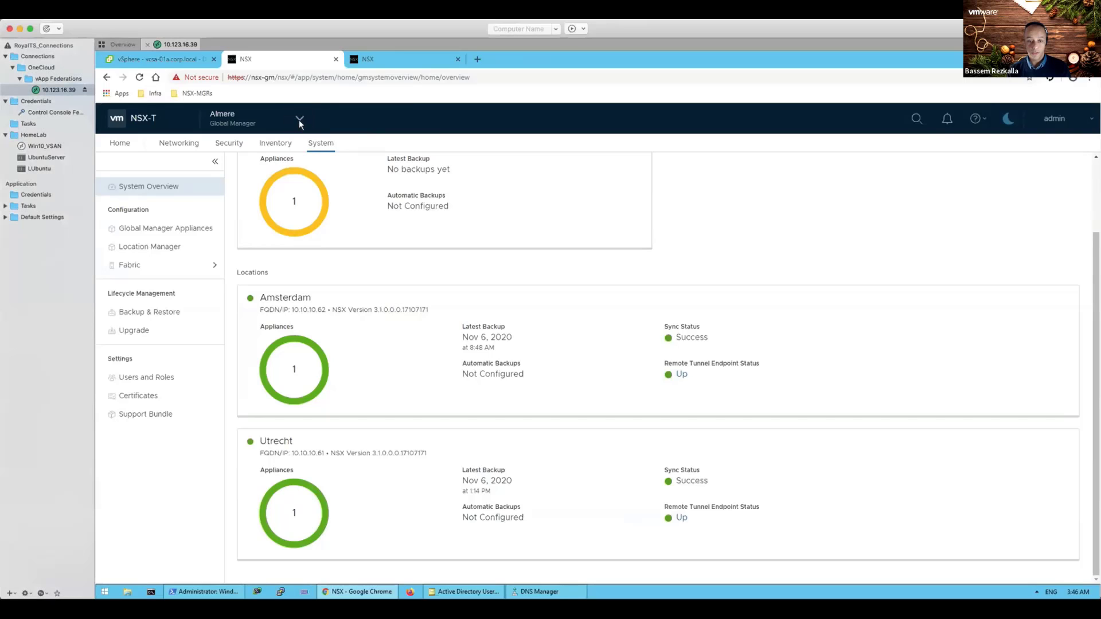
left_click(298, 119)
Step: Switch to Amsterdam and list its edge transport nodes under System > Fabric > Nodes
left_click(245, 172)
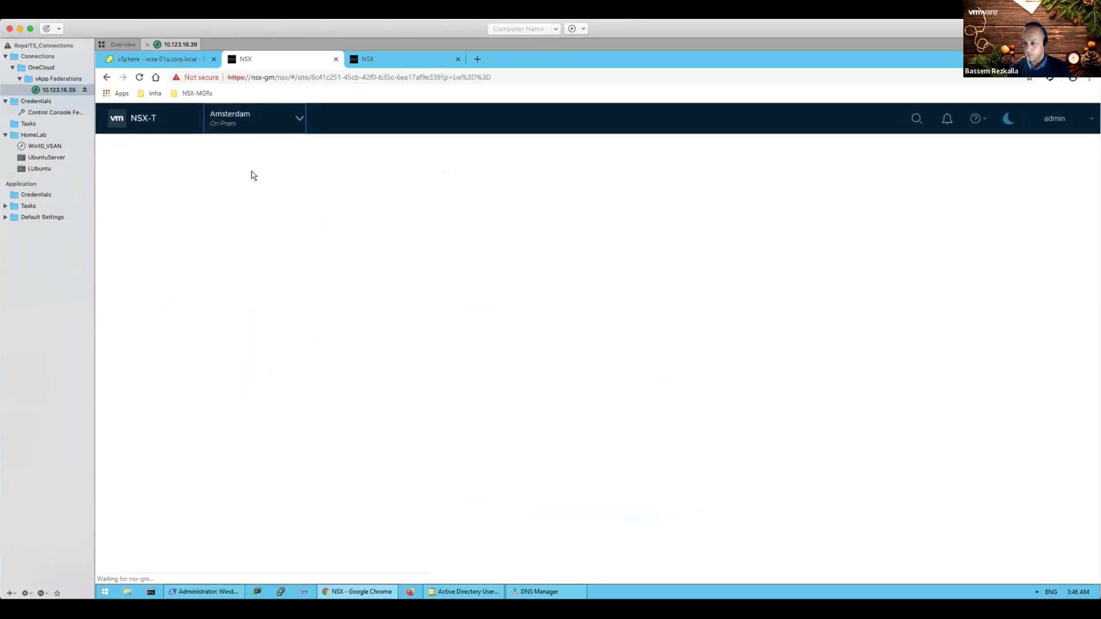
left_click(403, 147)
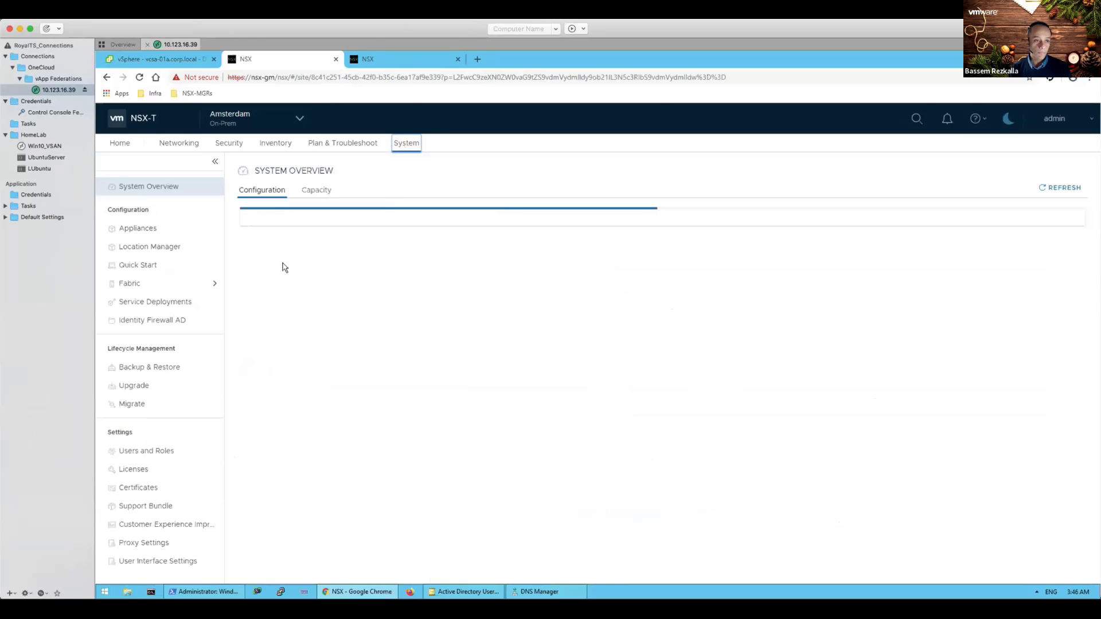
left_click(166, 284)
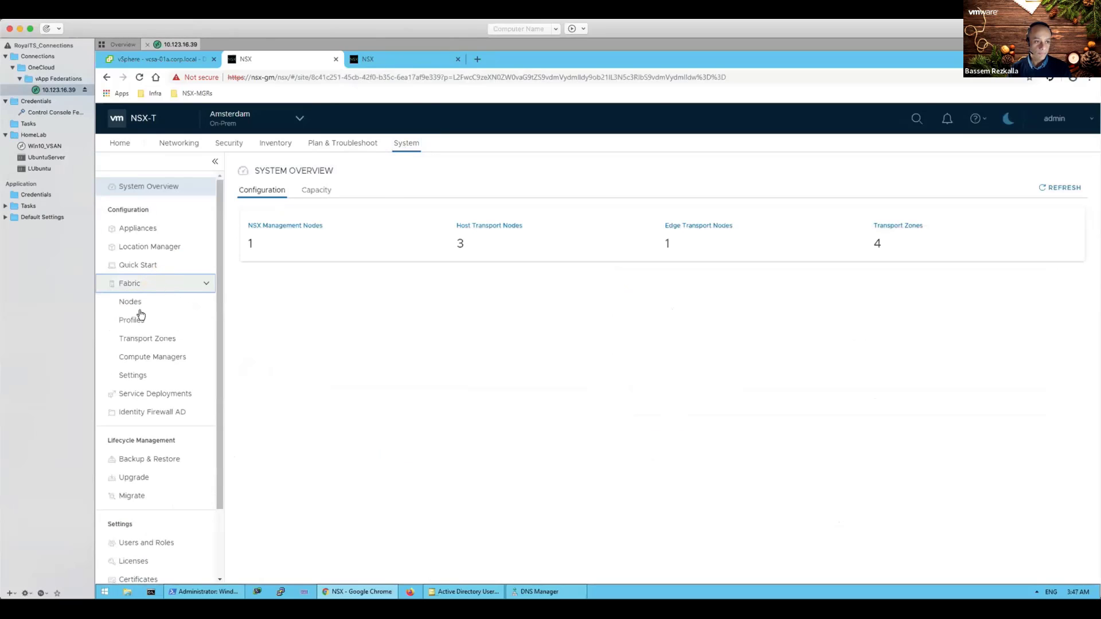
left_click(136, 301)
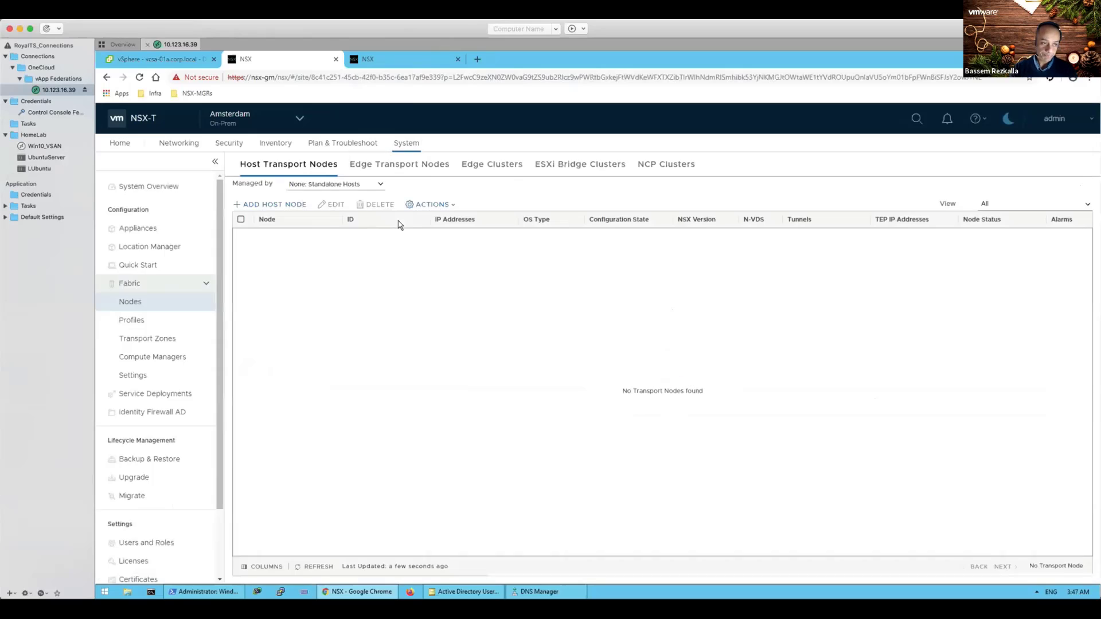
left_click(413, 171)
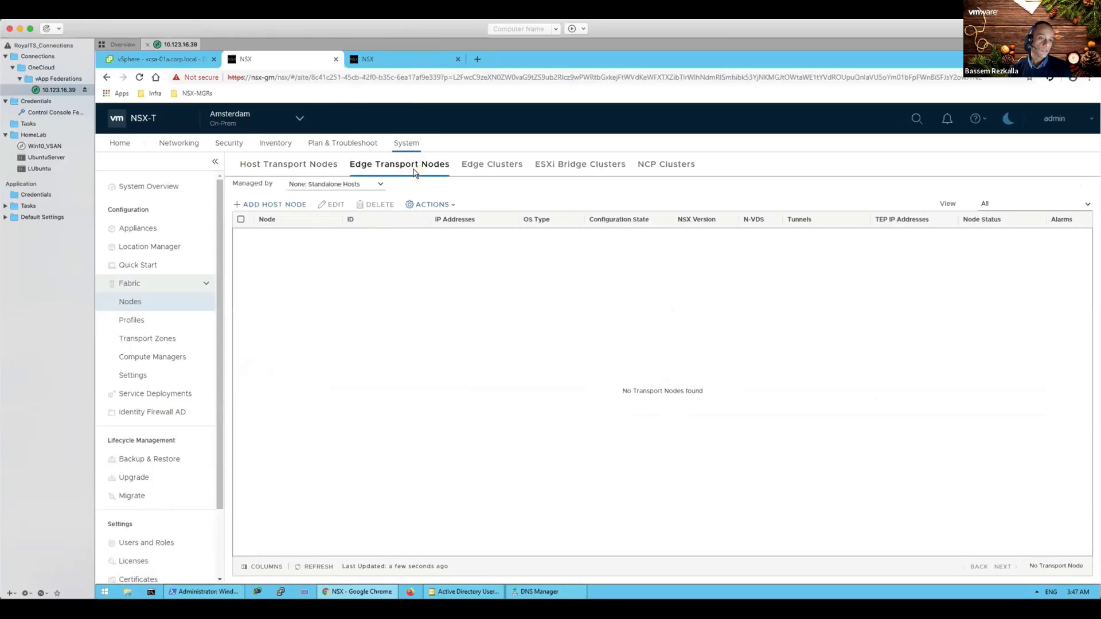
Step: Confirm edge01-amsterdam's remote tunnel to Utrecht is Established, then switch to the Utrecht site
left_click(286, 227)
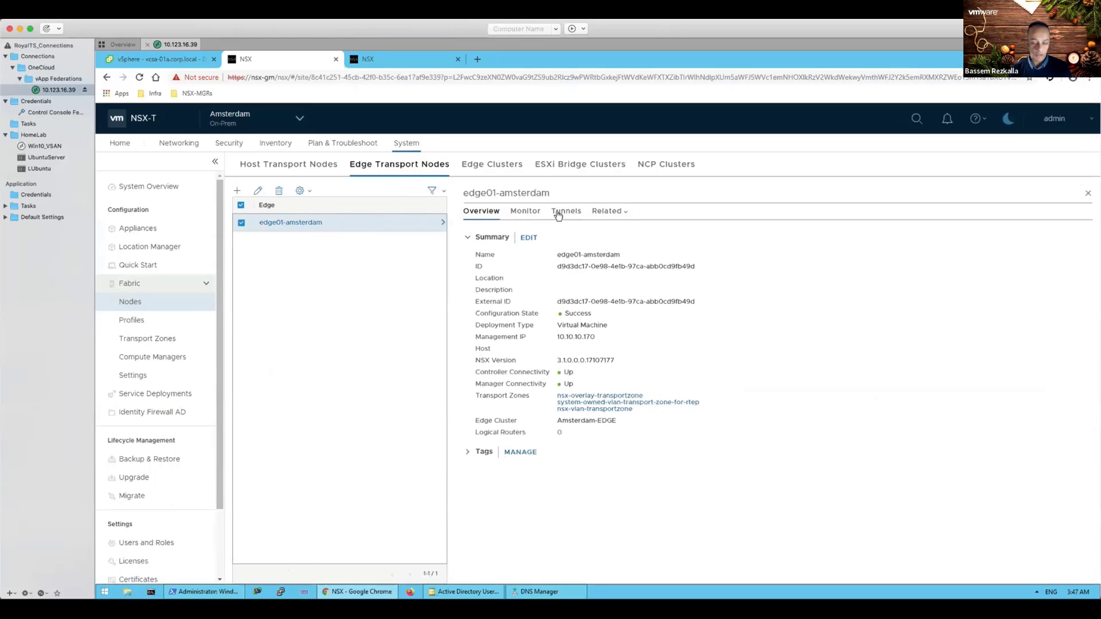
left_click(558, 214)
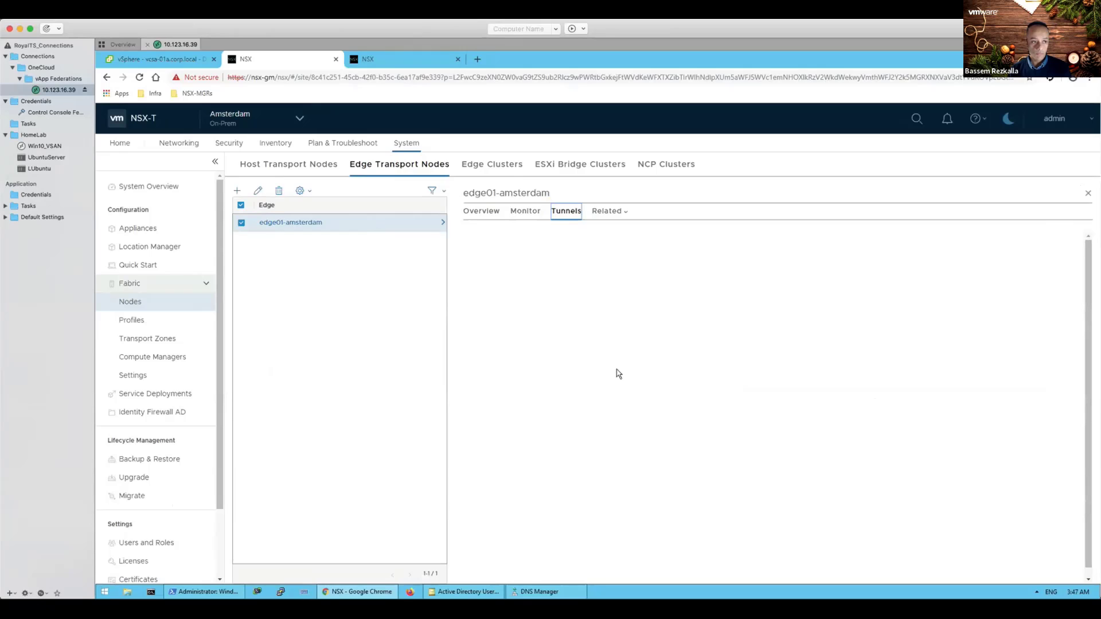
scroll(619, 374, "down", 1)
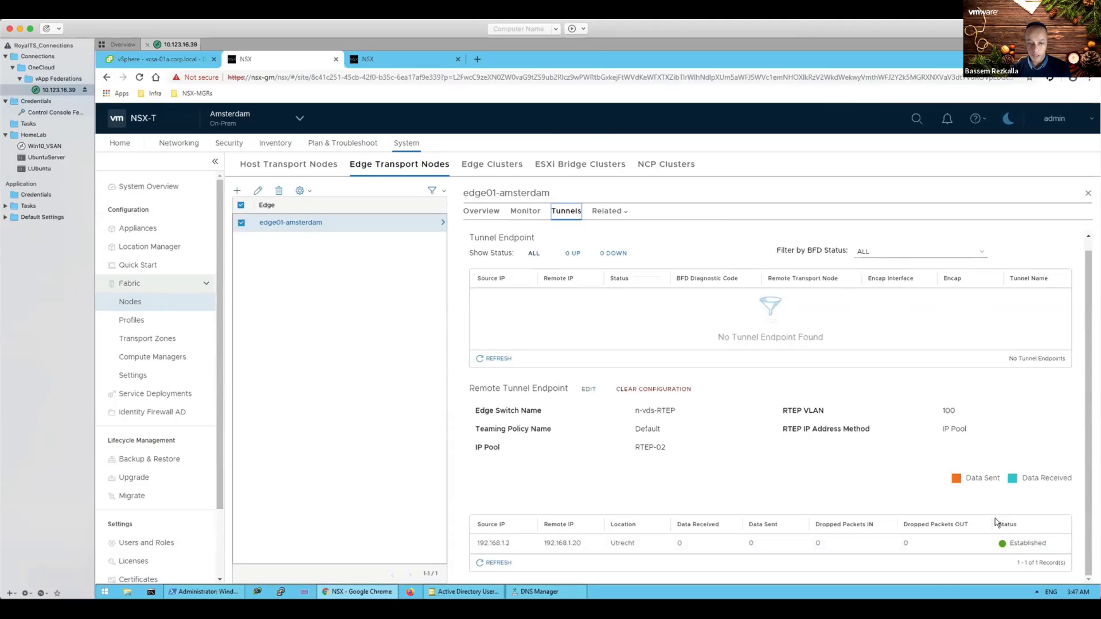
left_click(299, 118)
left_click(244, 197)
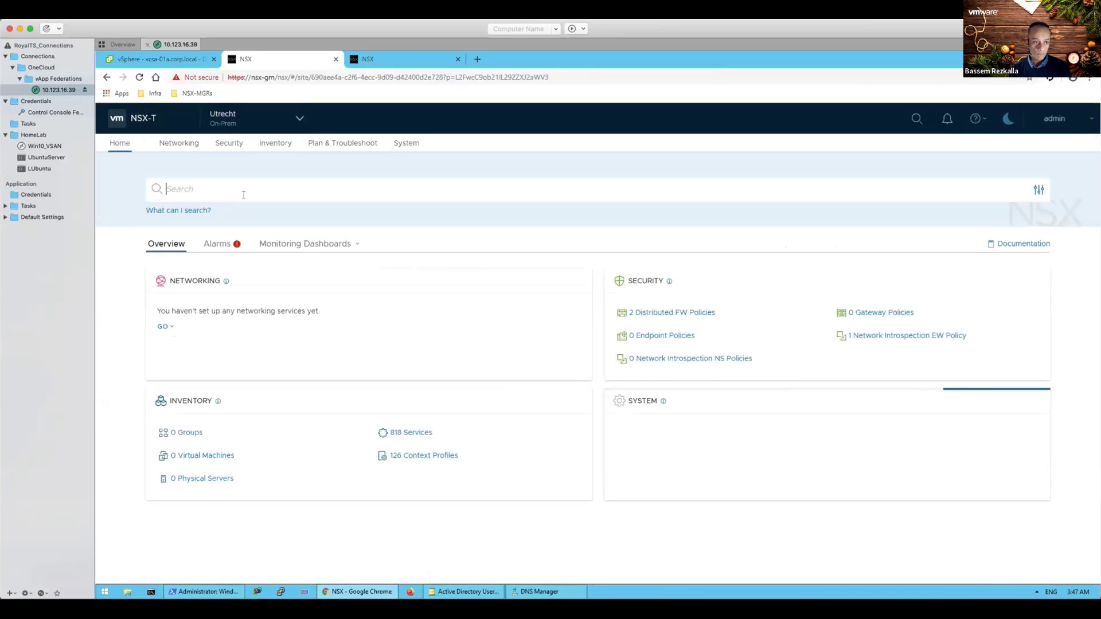
Step: List Utrecht's edge transport nodes under System > Fabric > Nodes
left_click(417, 144)
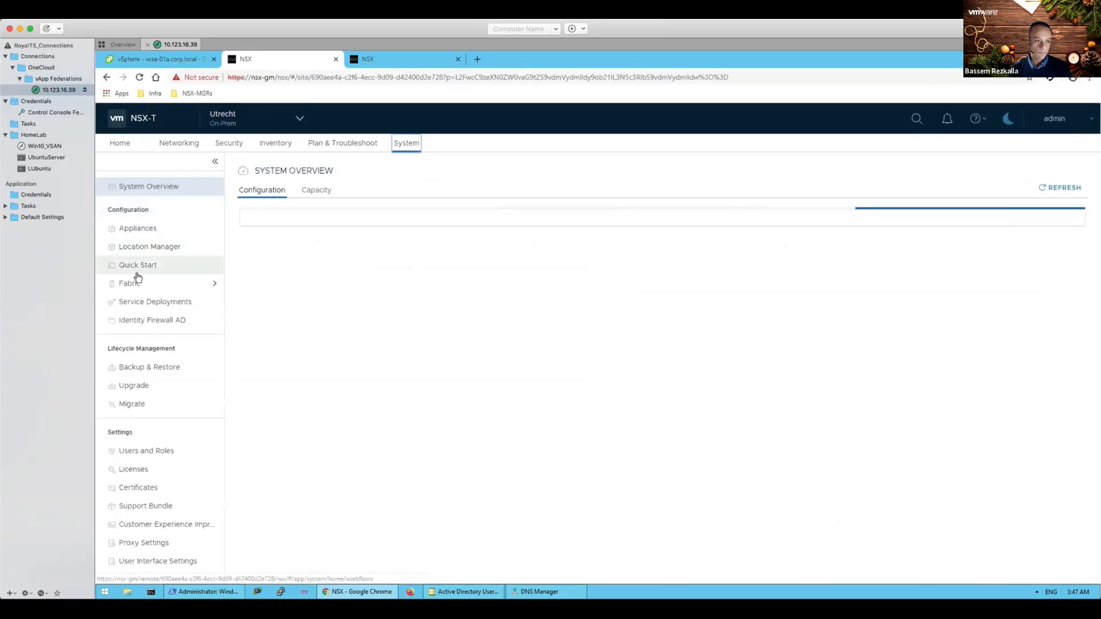
left_click(131, 284)
left_click(133, 305)
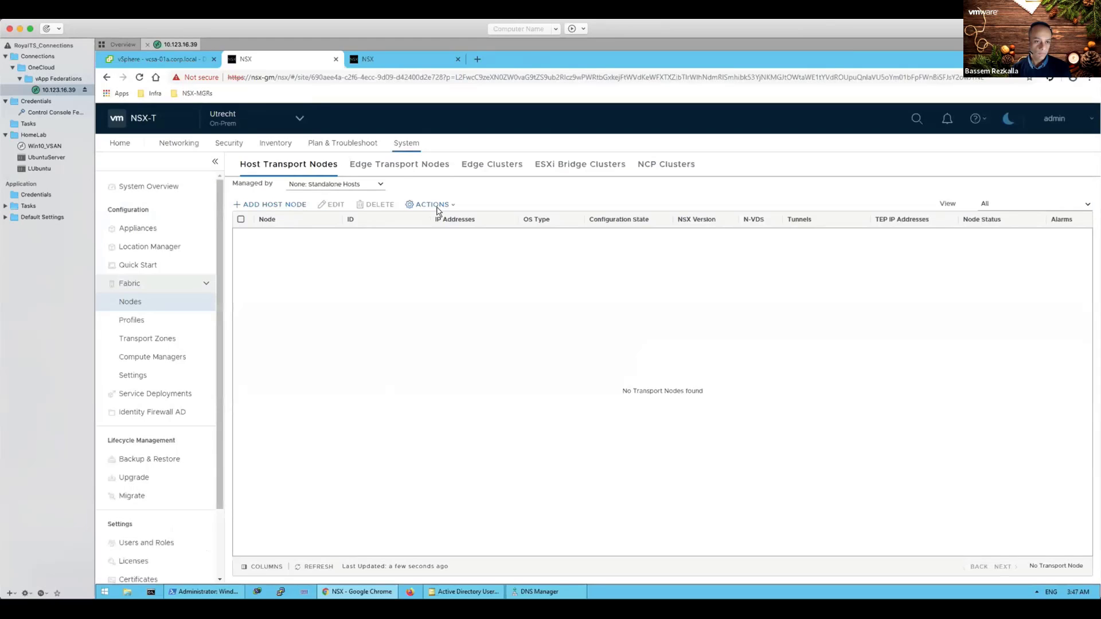
left_click(408, 172)
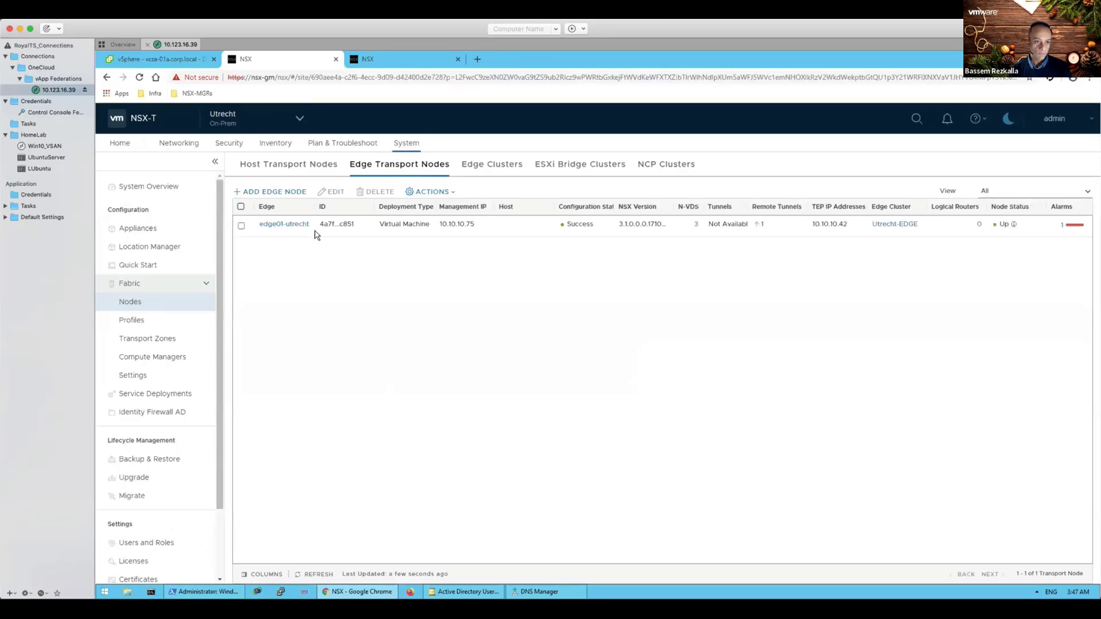
Step: Confirm edge01-utrecht's remote tunnel to Amsterdam is Established, then return to Almere Global Manager
left_click(287, 226)
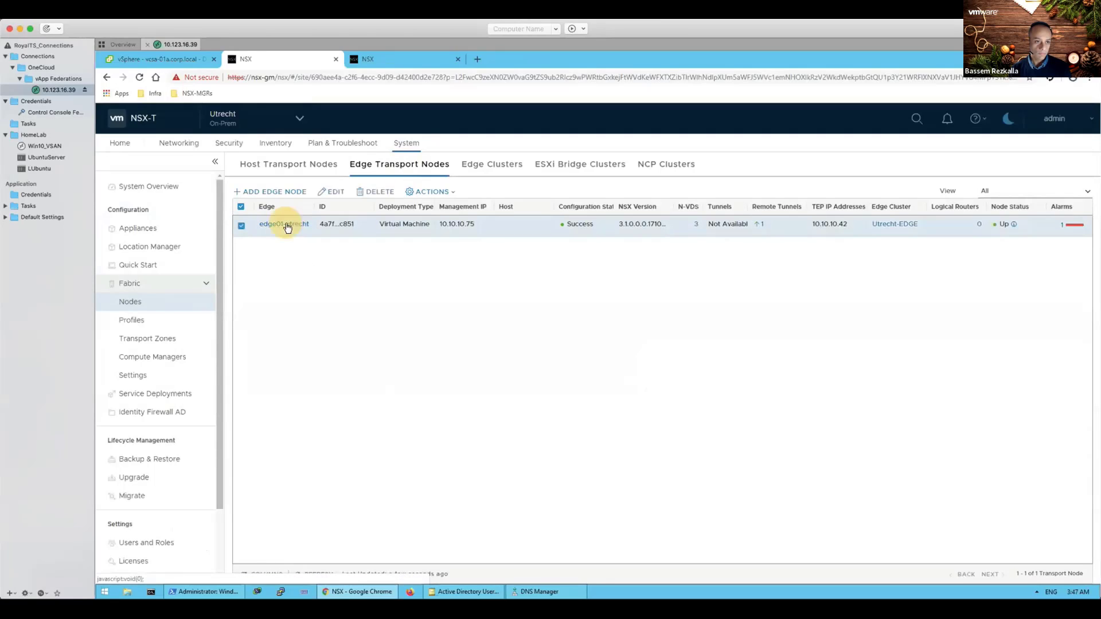
left_click(286, 224)
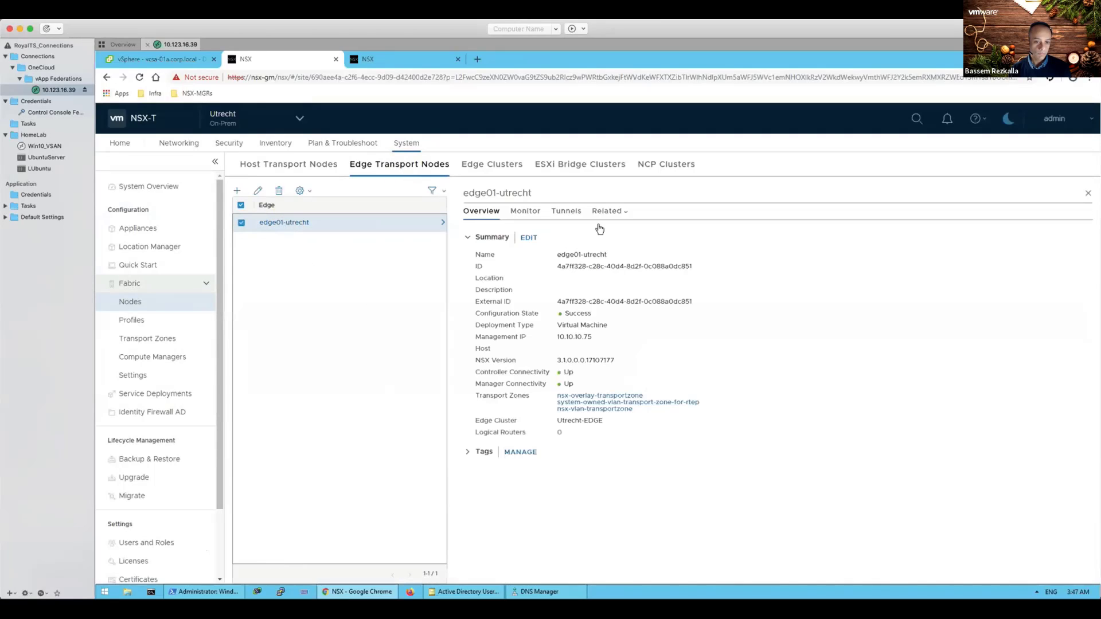
left_click(566, 211)
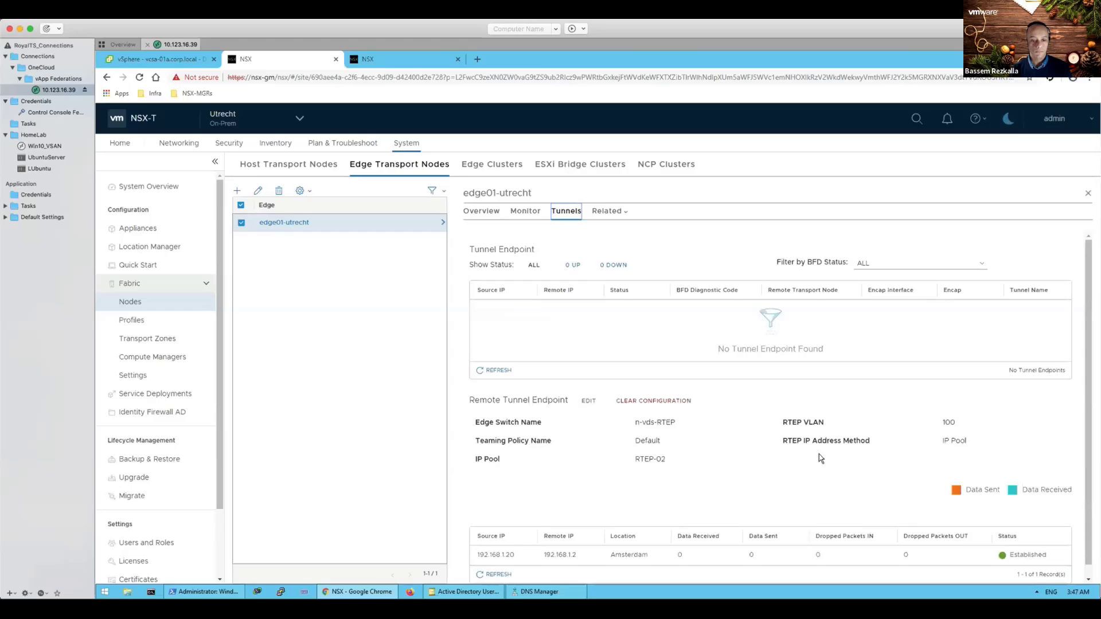
scroll(820, 454, "down", 1)
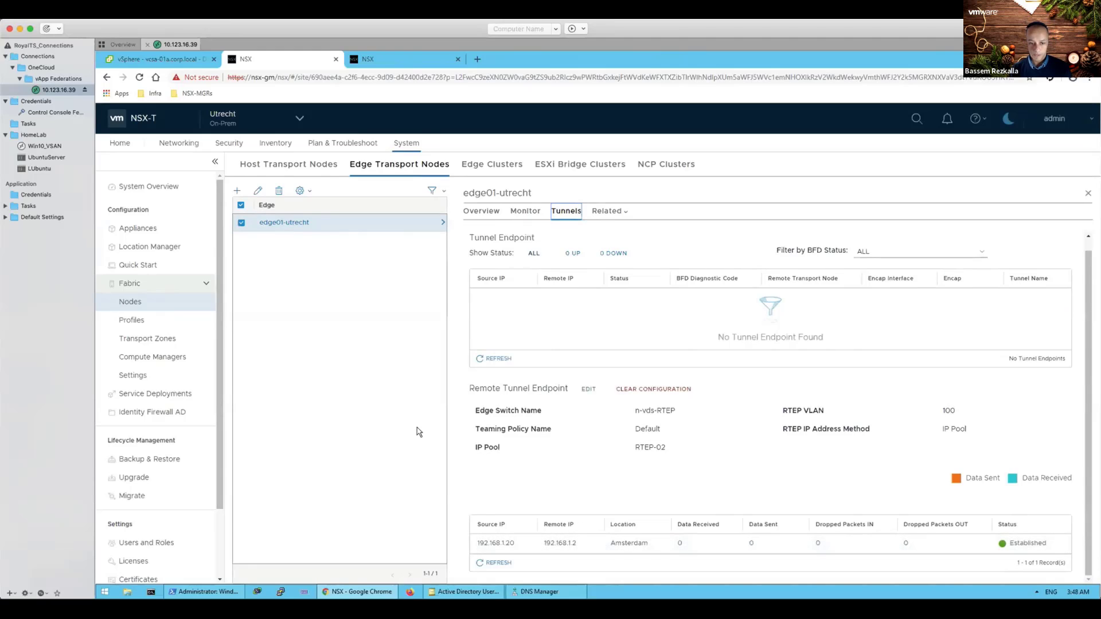
left_click(300, 119)
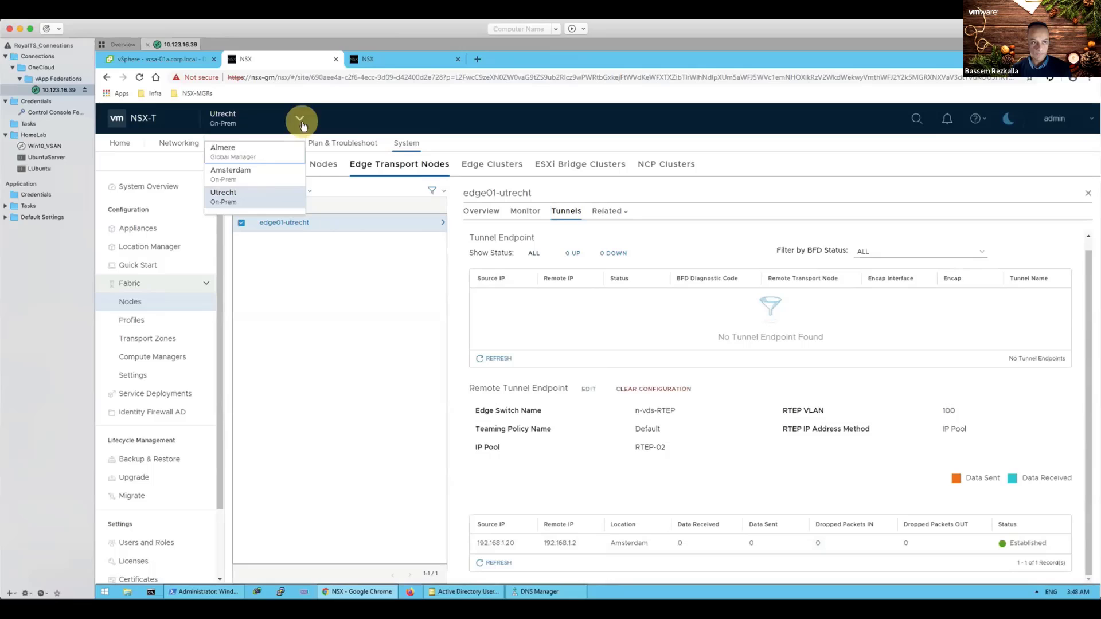
left_click(252, 152)
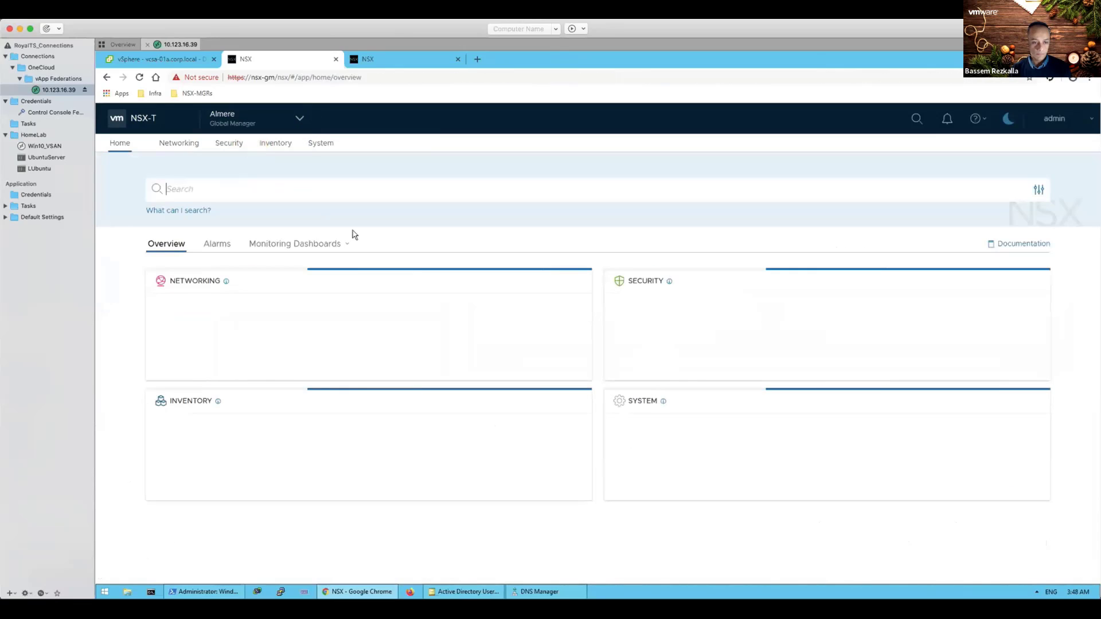
Step: Review the System Overview's Amsterdam and Utrecht location cards showing successful sync
left_click(321, 148)
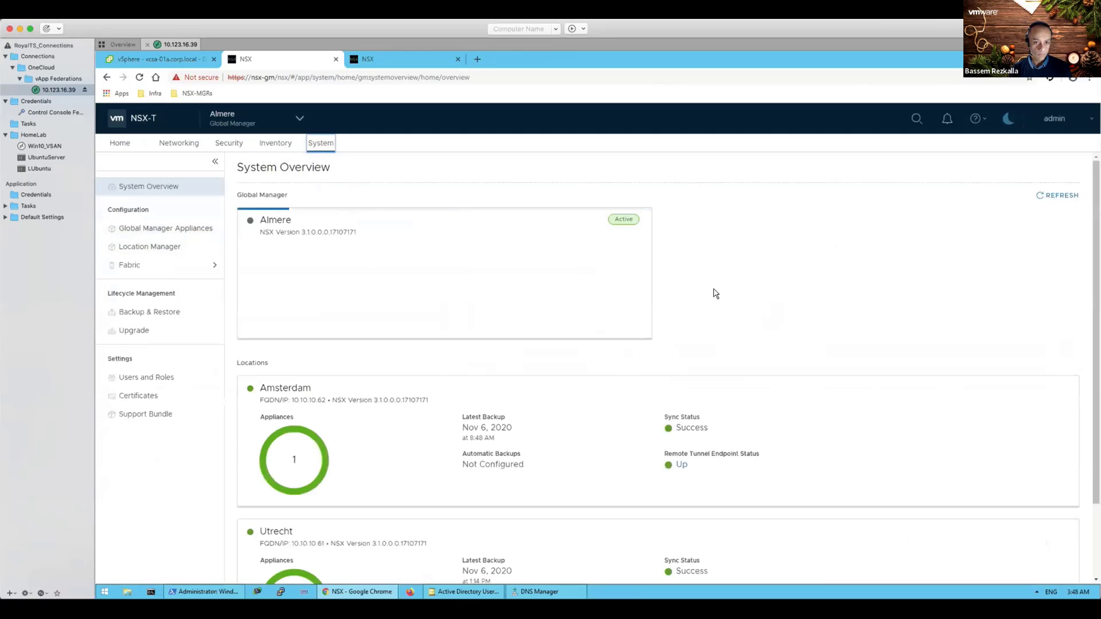
scroll(715, 293, "down", 1)
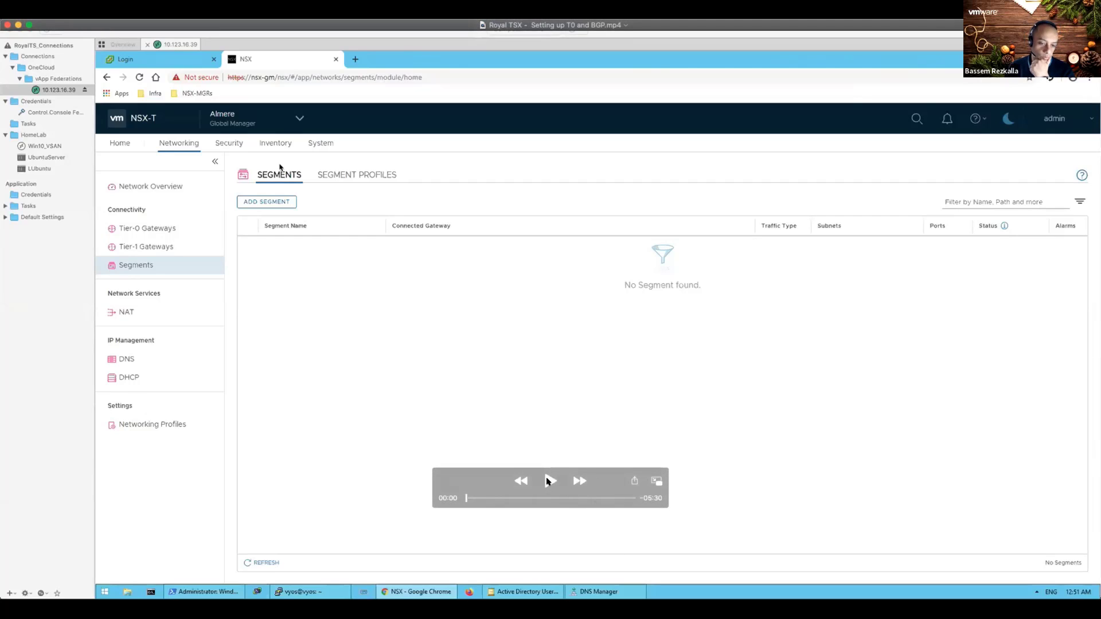
Step: Play the Setting up T0 and BGP recording and pause it at 00:04
left_click(550, 481)
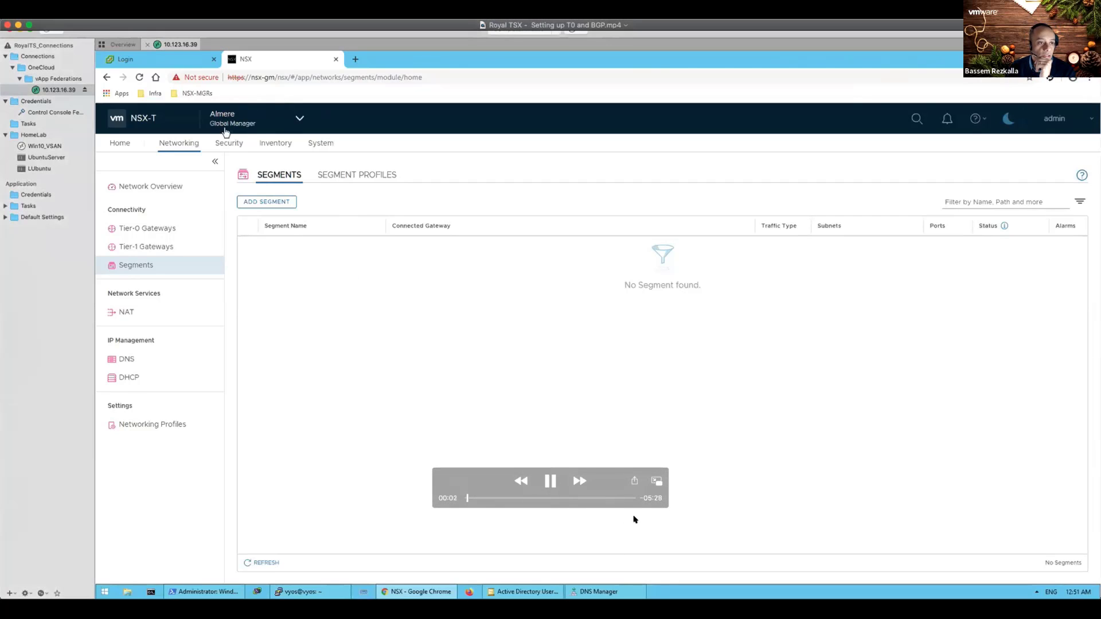
left_click(549, 484)
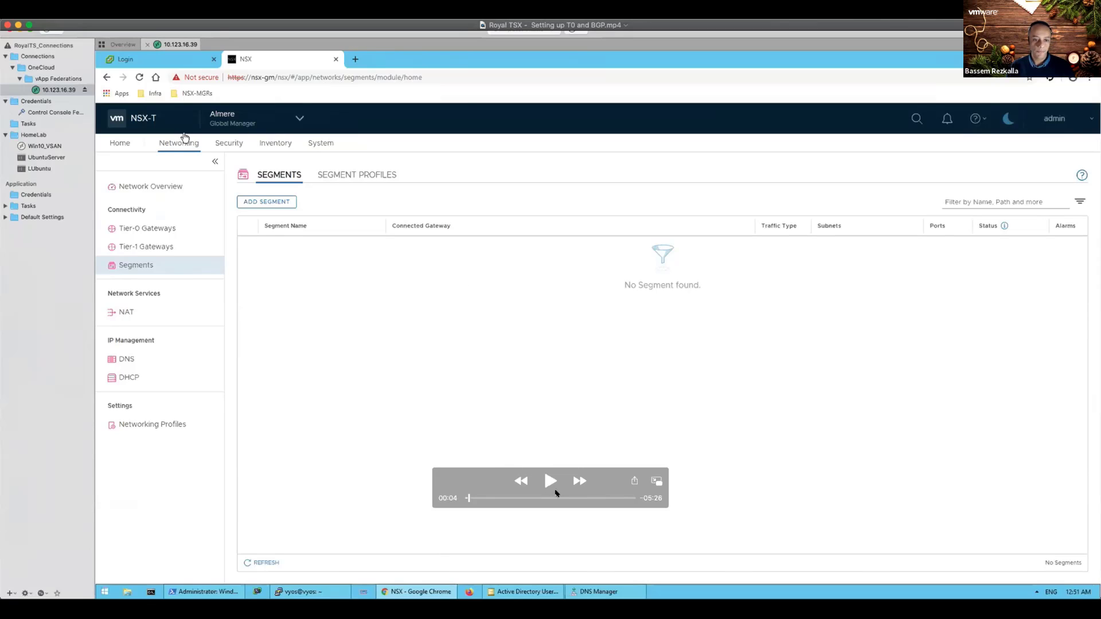
Step: Resume the recording until a second BGP neighbor entry is started for T0-Stretched
left_click(548, 481)
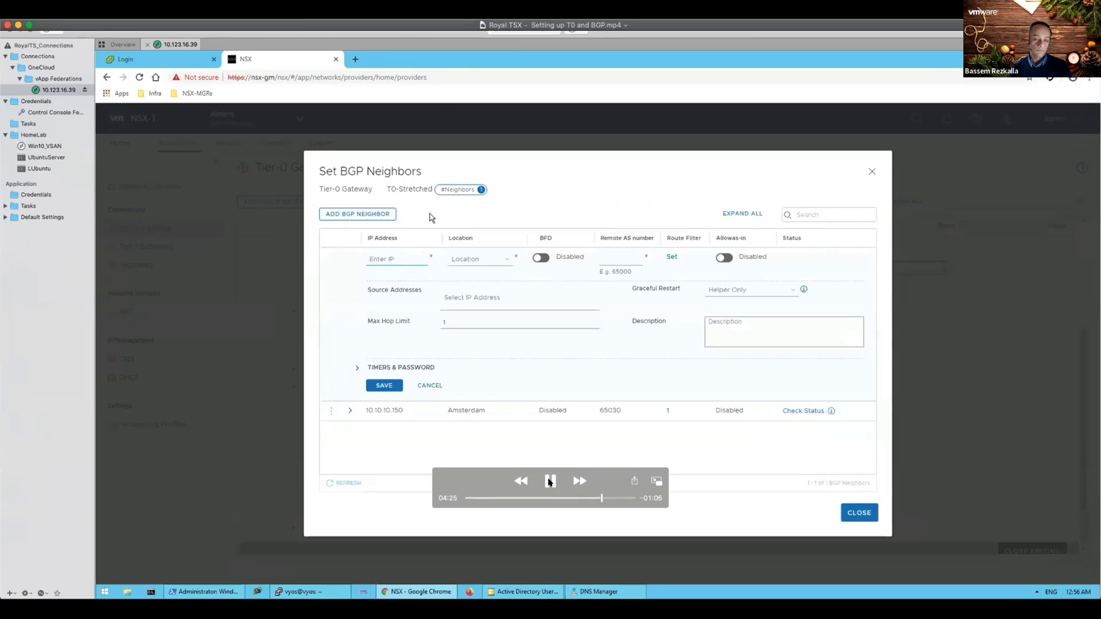
Step: Enter the new BGP neighbor's IP address, starting with 10
type("10")
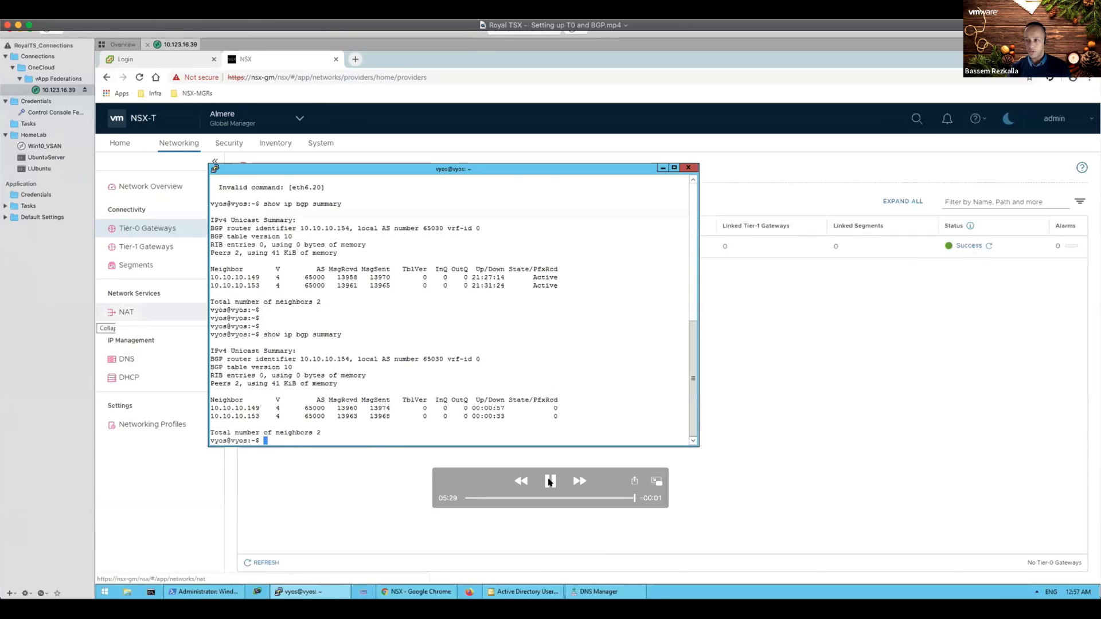
Step: Pause and close the finished Setting up T0 and BGP demo recording
left_click(550, 481)
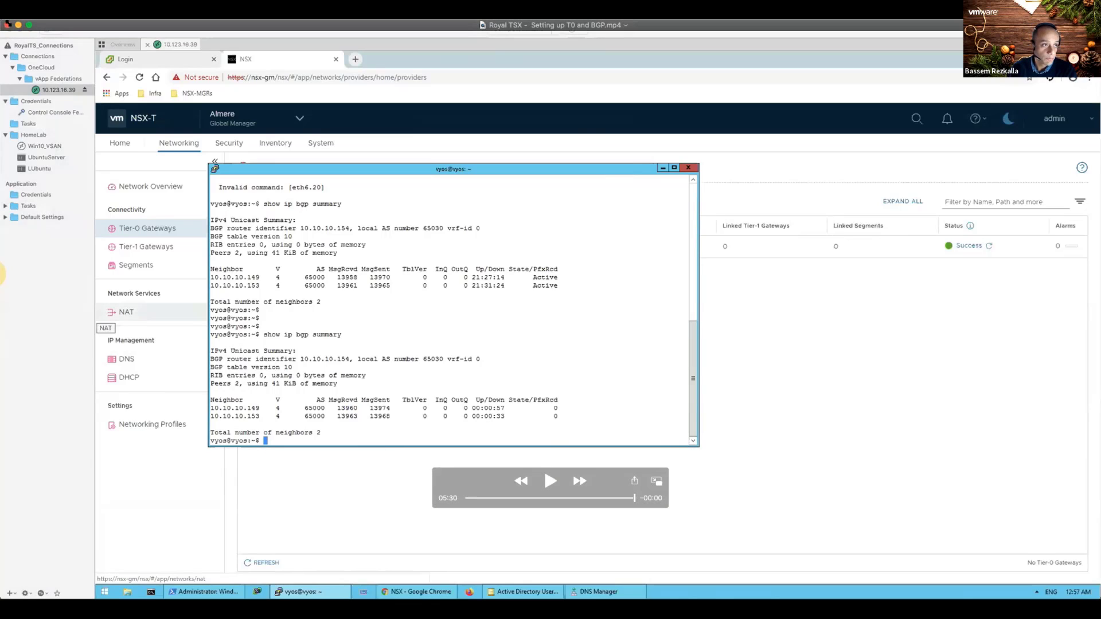
left_click(8, 25)
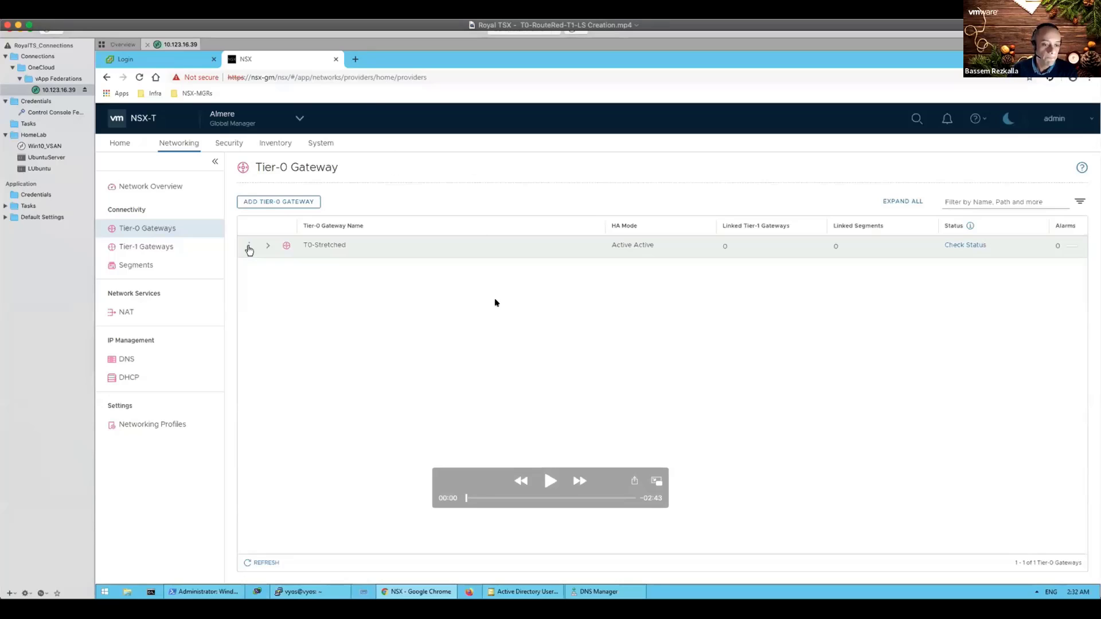
Step: Add Amsterdam rule AMS redistributing Tier-0 and Tier-1 connected interfaces and segments, and apply it
left_click(548, 480)
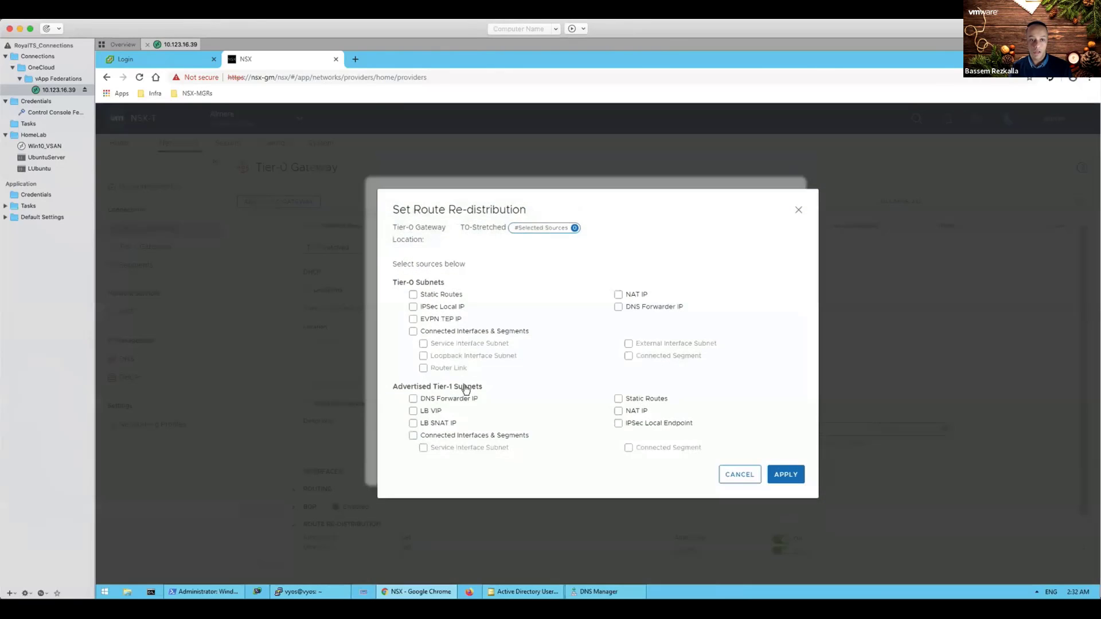
left_click(413, 294)
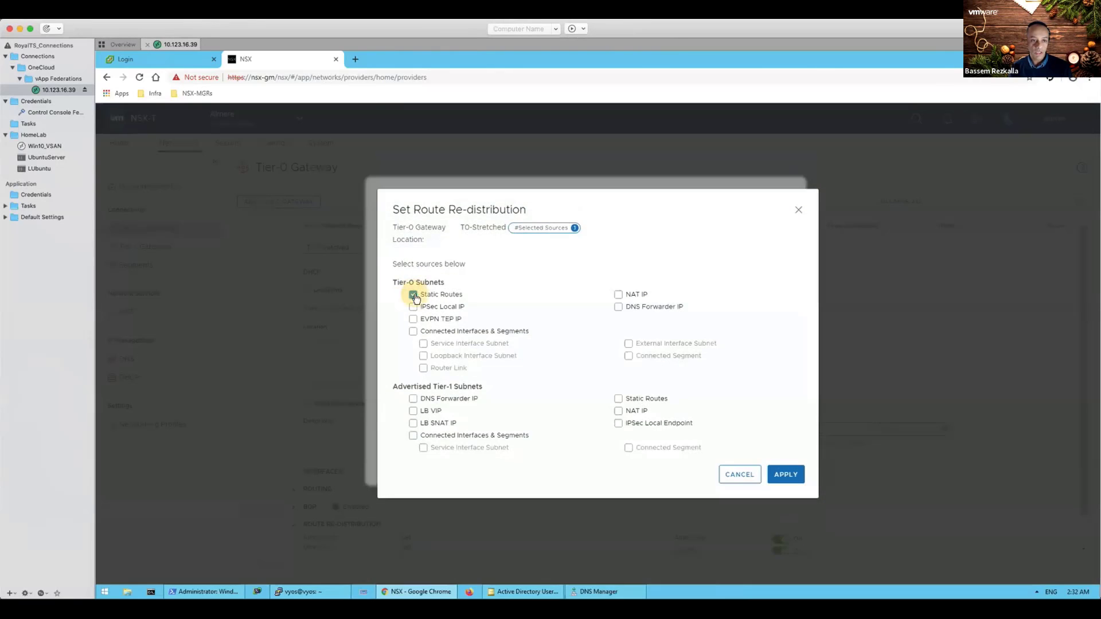
left_click(413, 294)
left_click(413, 332)
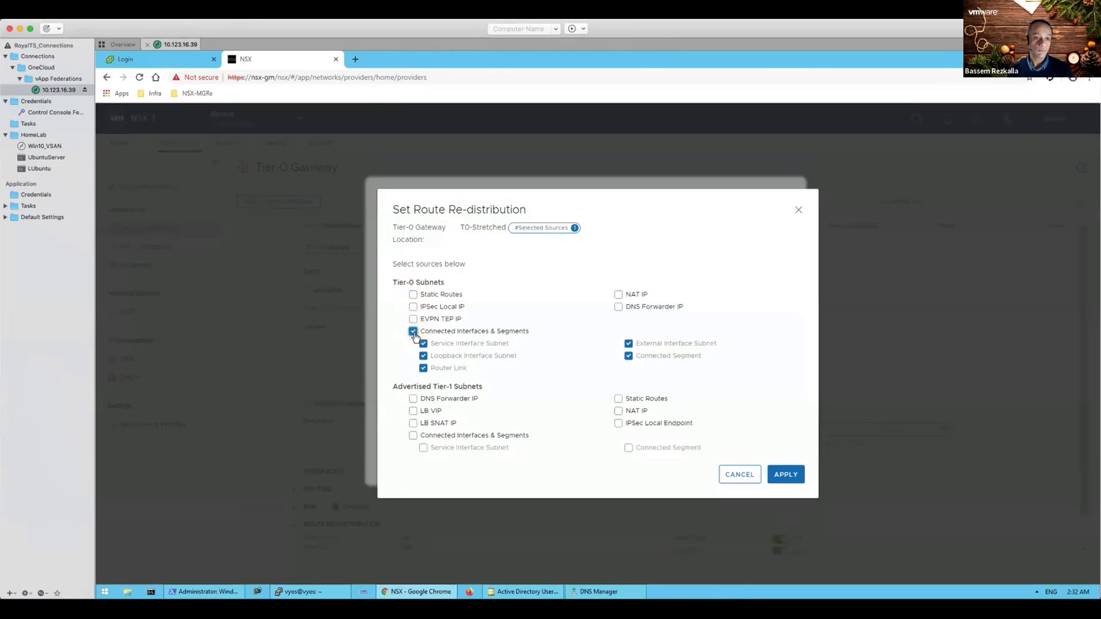
left_click(413, 436)
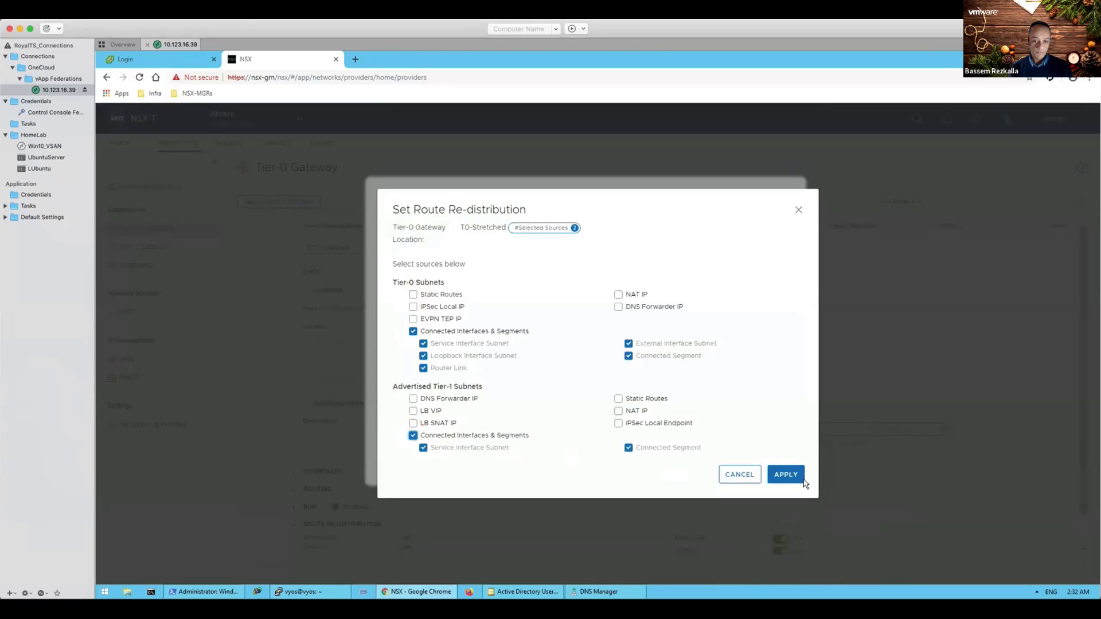
left_click(786, 476)
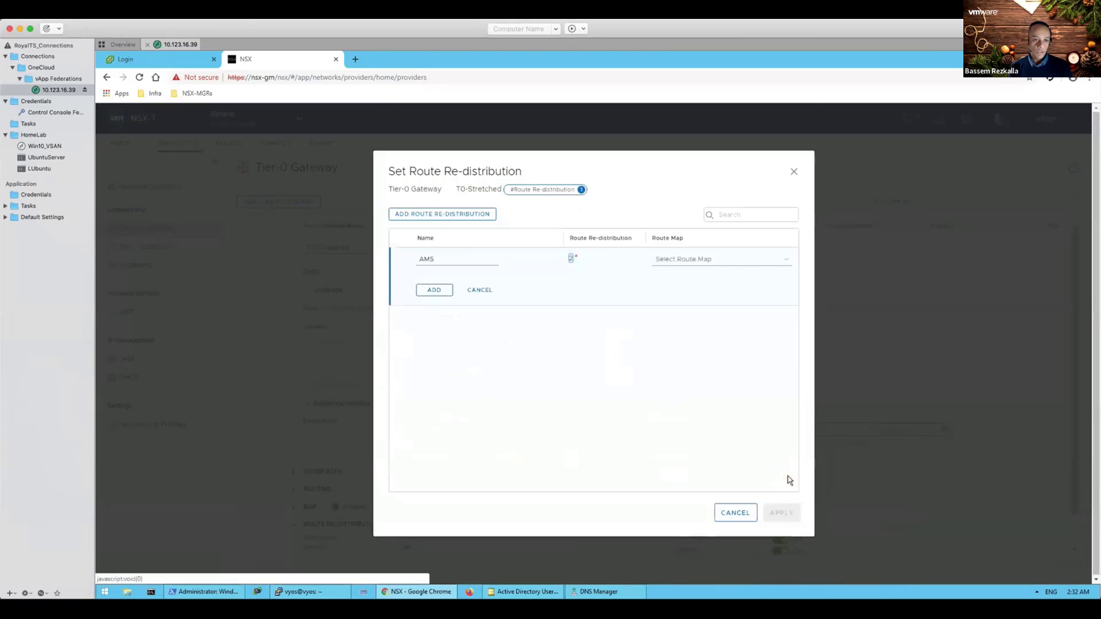
left_click(435, 291)
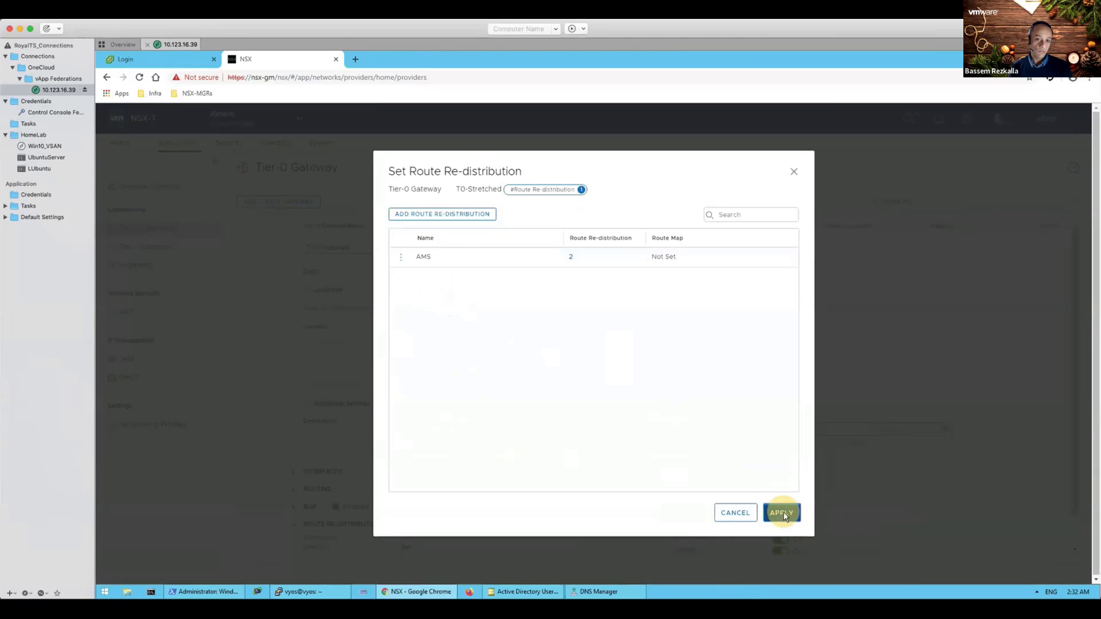
left_click(783, 512)
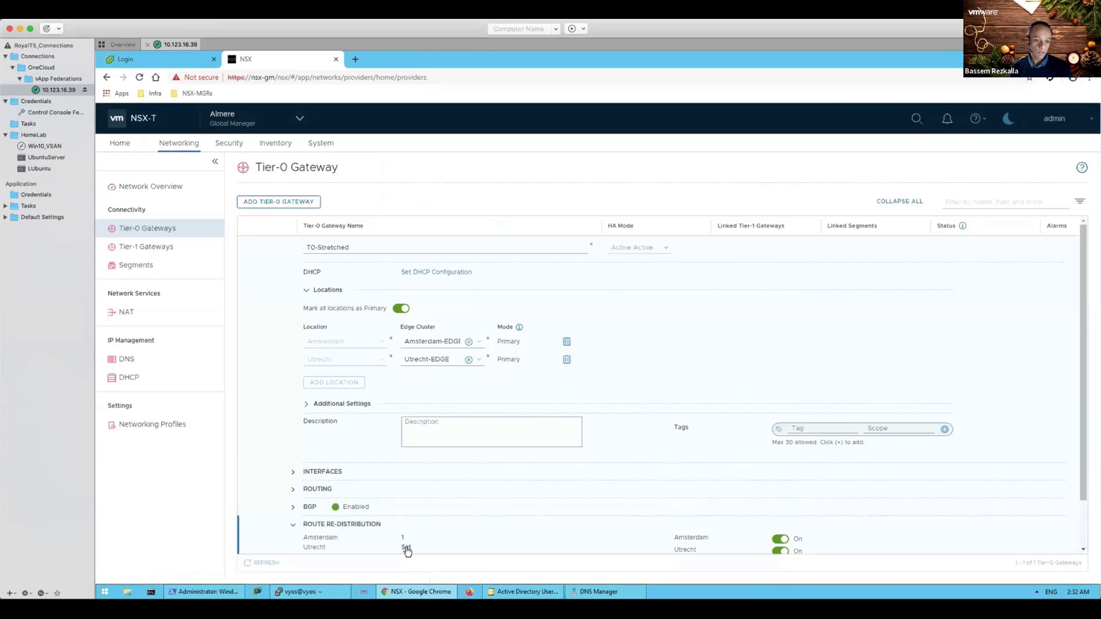
Step: Add Utrecht rule UTR redistributing Tier-0 and Tier-1 connected interfaces and segments, and apply it
left_click(406, 549)
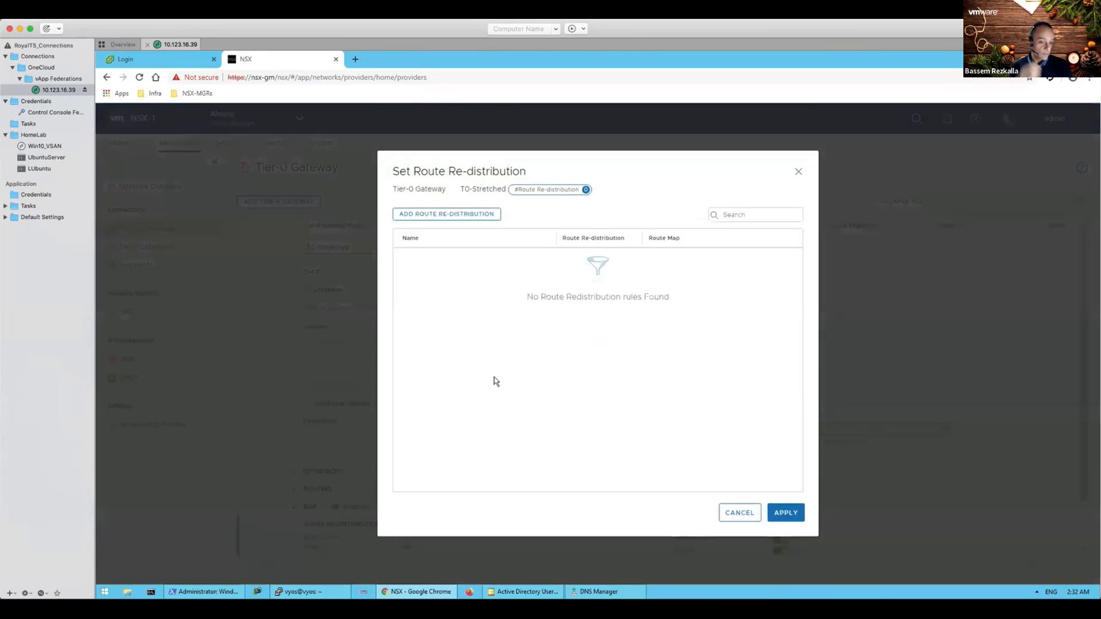
left_click(432, 215)
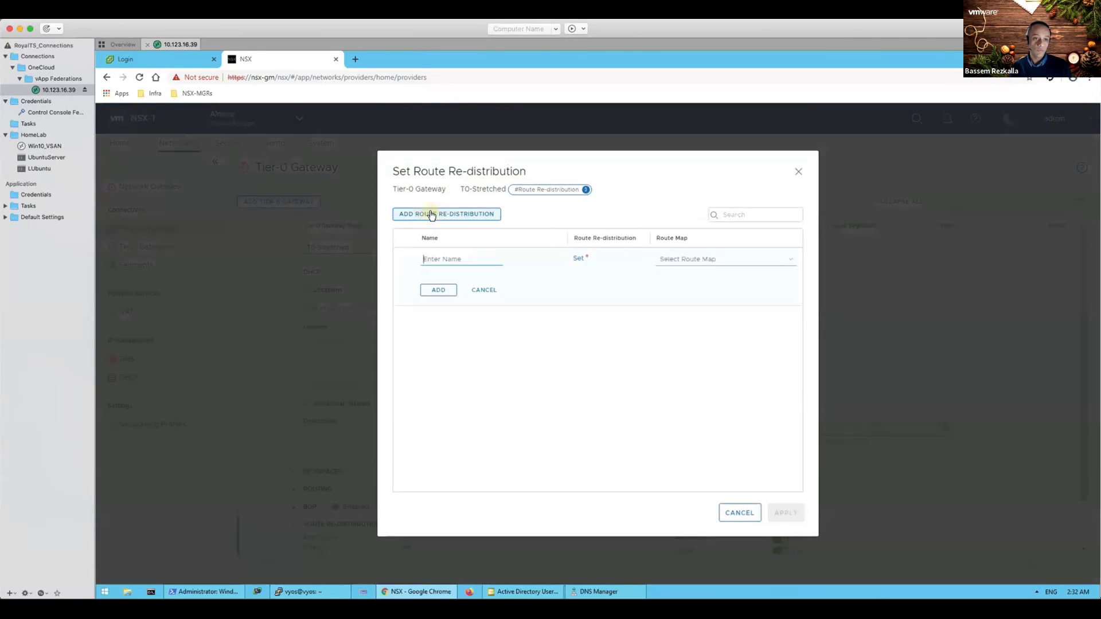
left_click(457, 254)
type("UTR")
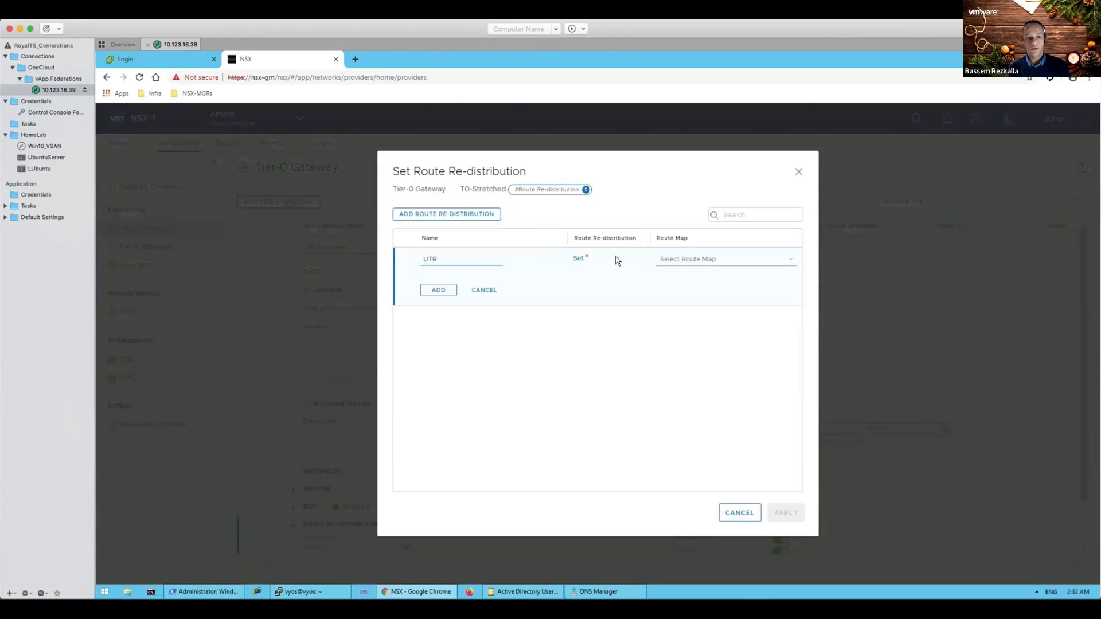
left_click(578, 258)
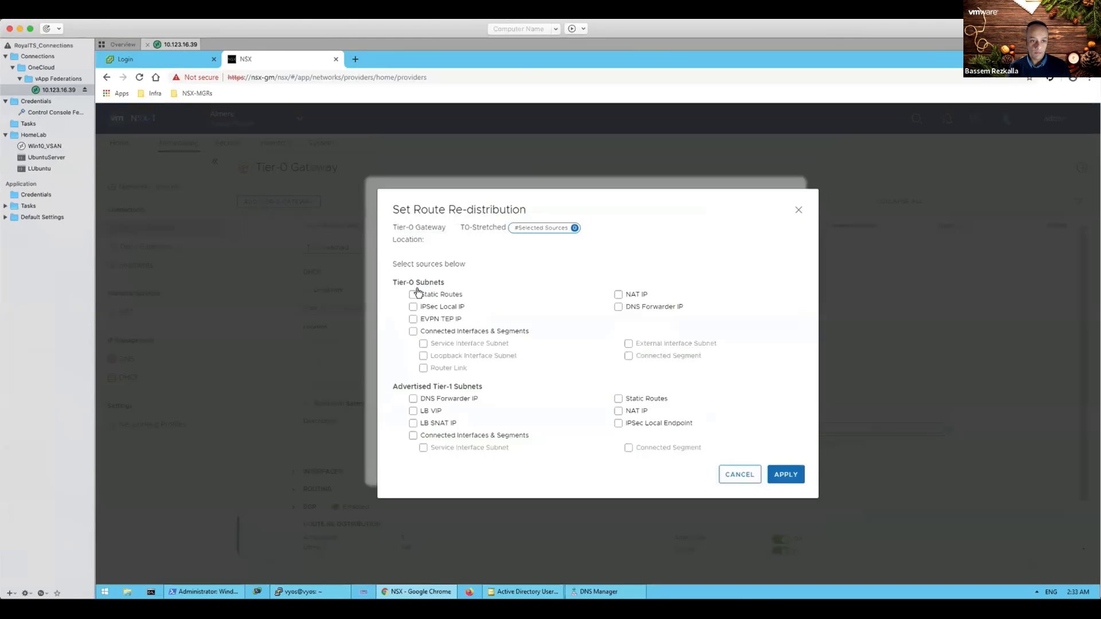
left_click(413, 331)
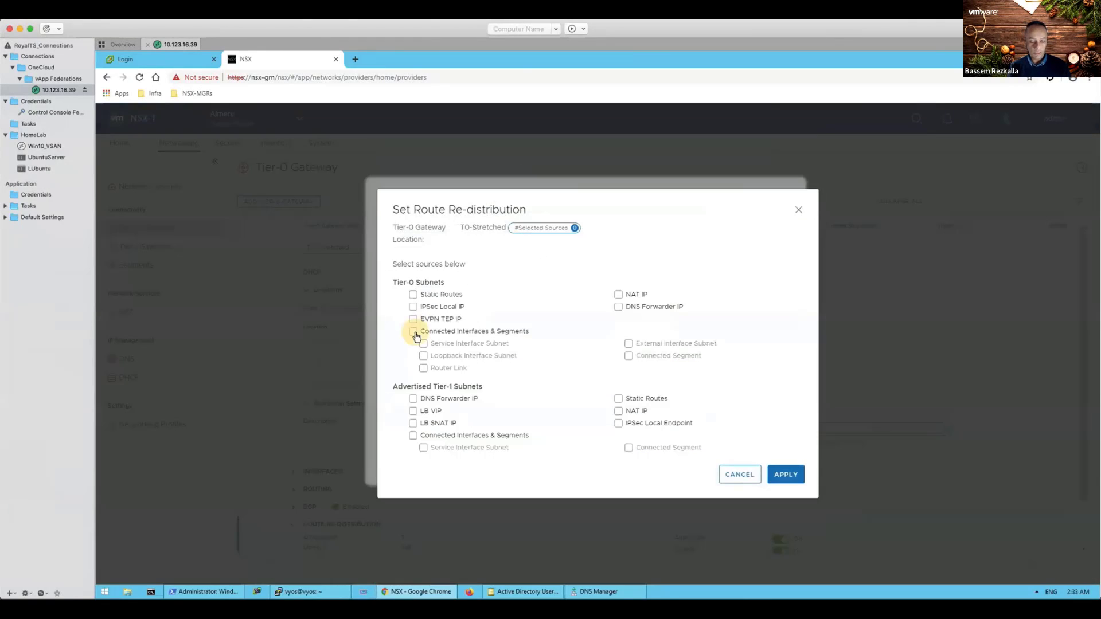
left_click(412, 436)
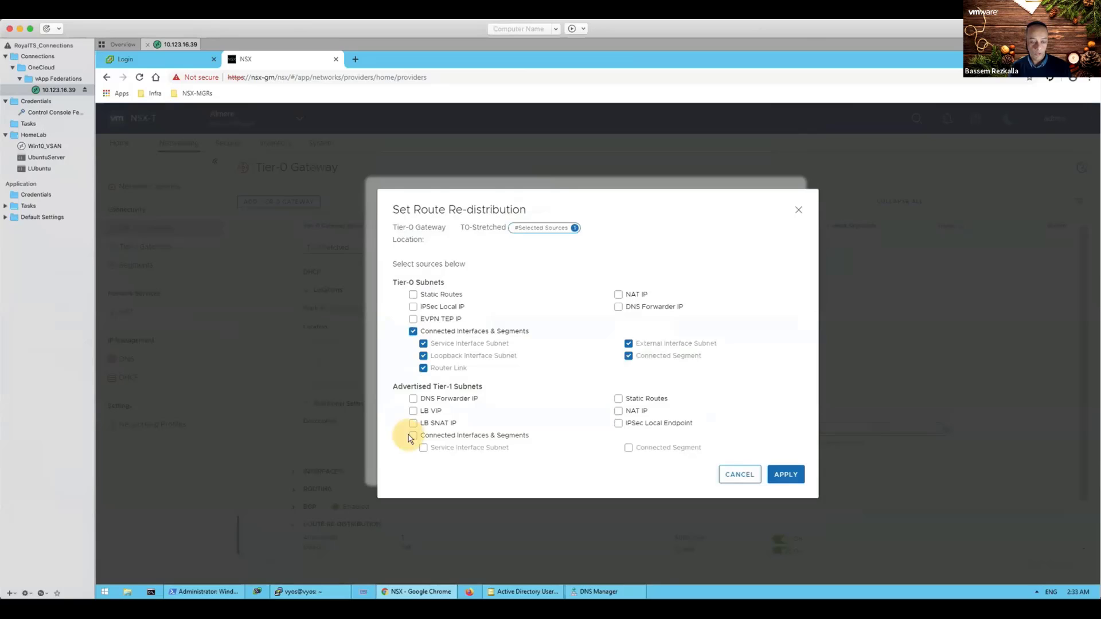
left_click(787, 474)
left_click(440, 290)
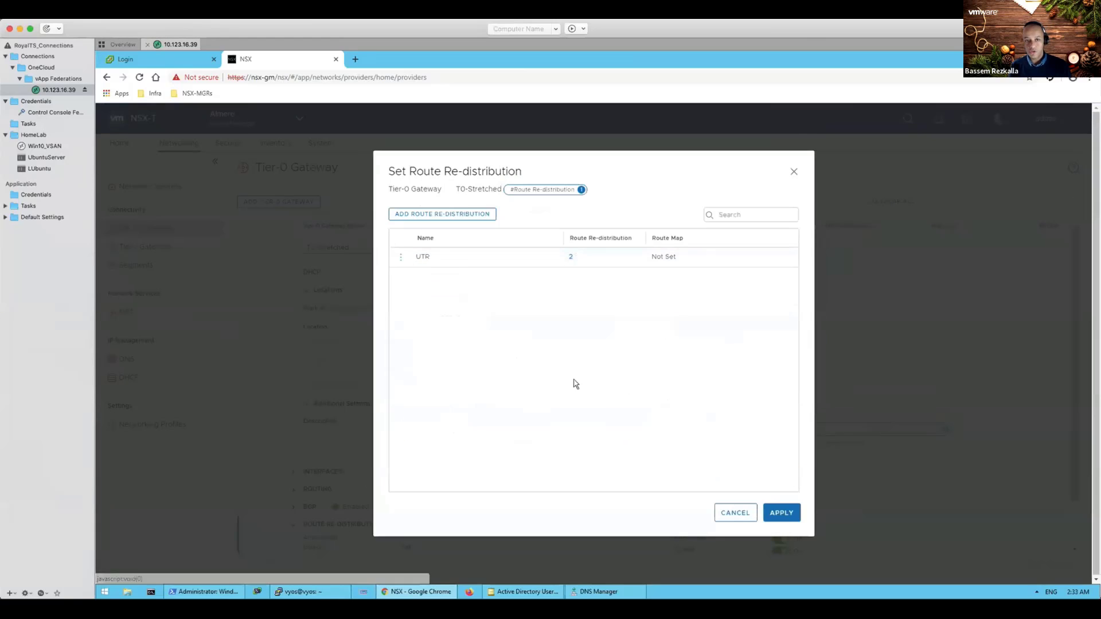
left_click(783, 514)
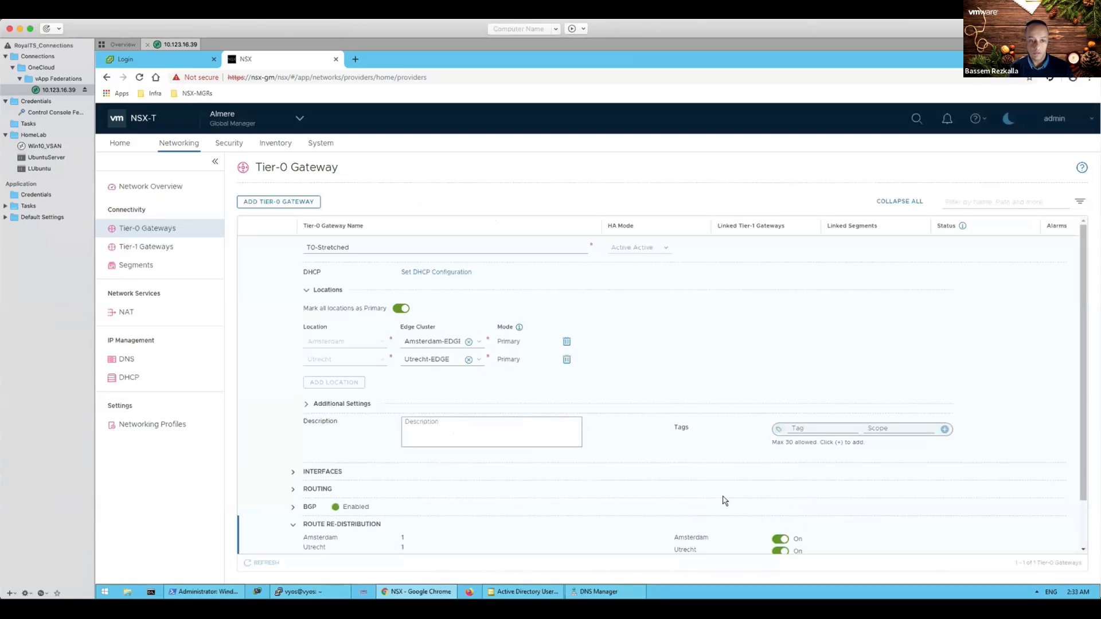
scroll(489, 467, "down", 1)
Step: Save T0-Stretched, confirm its status shows Success, and go to the empty Tier-1 Gateways list
left_click(321, 518)
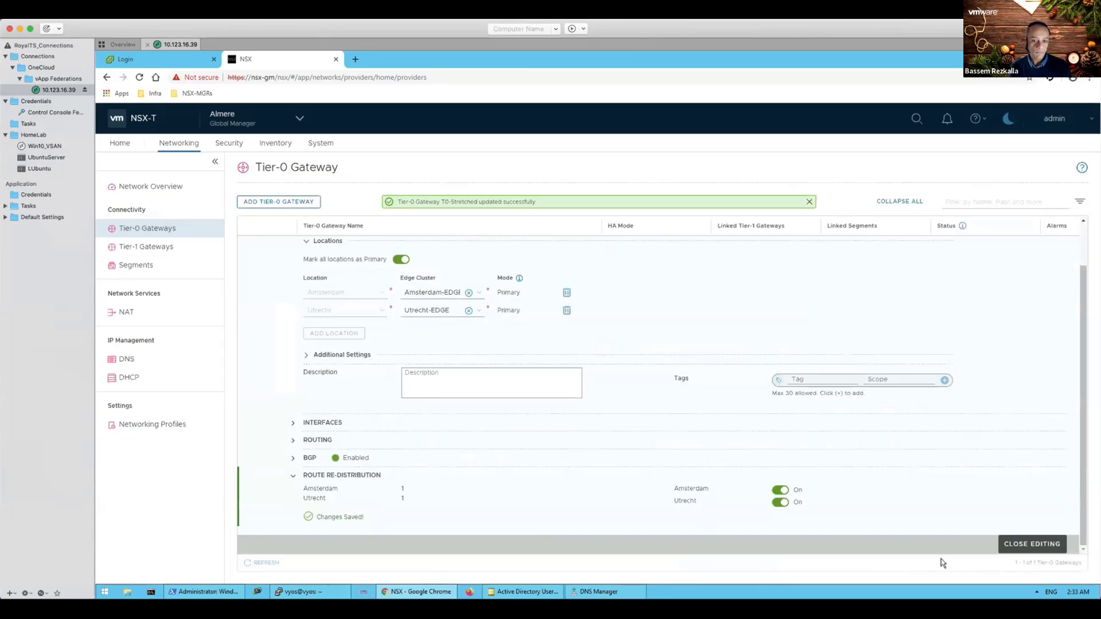
left_click(1032, 544)
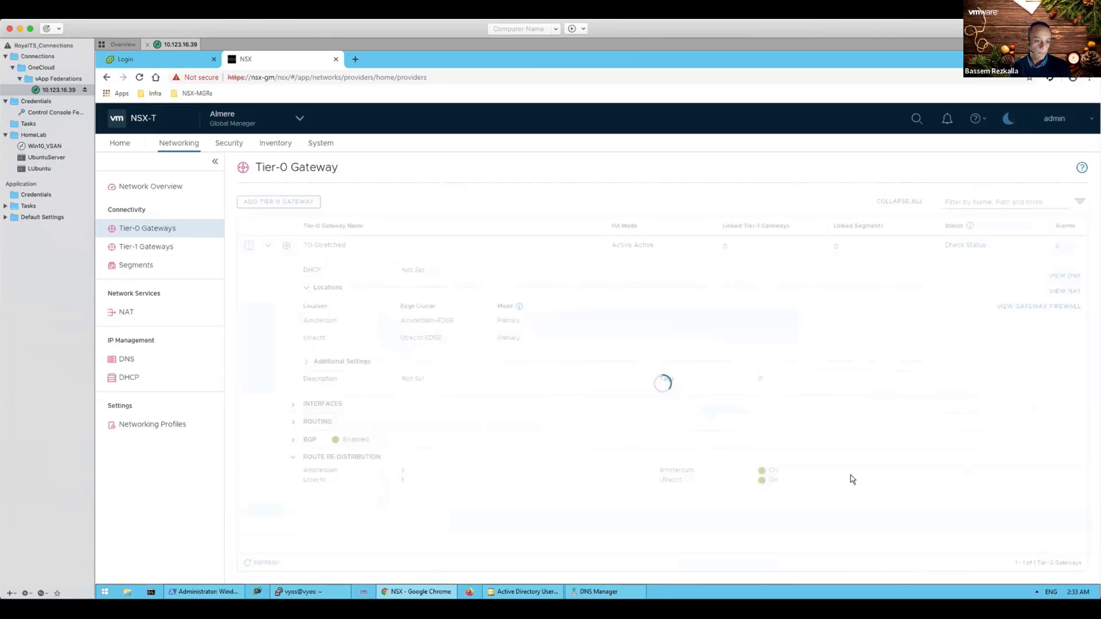
left_click(269, 247)
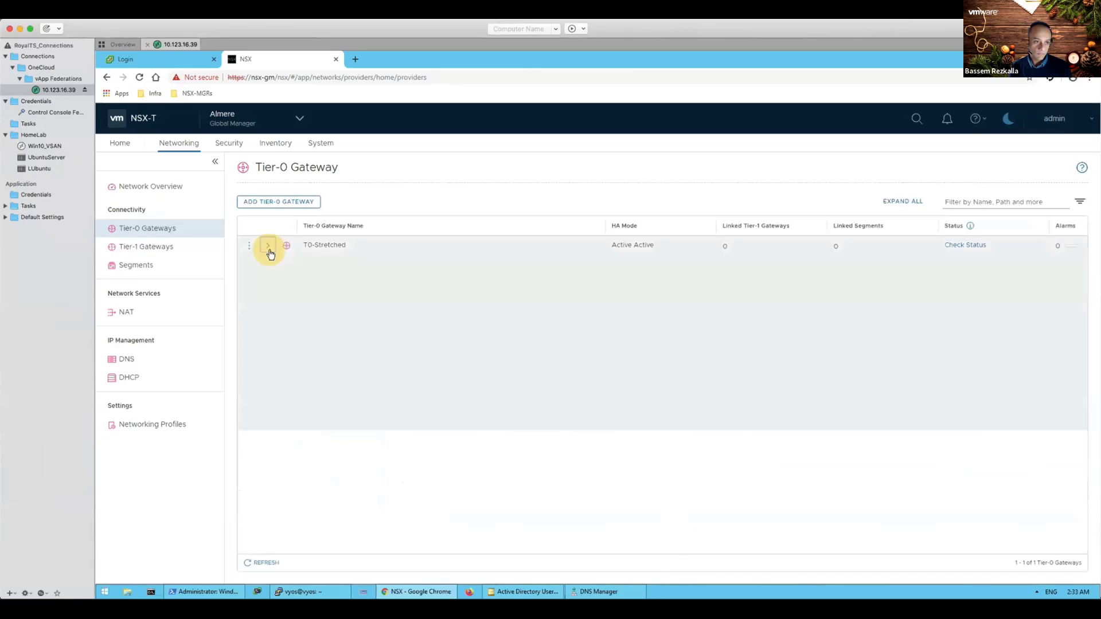
left_click(964, 246)
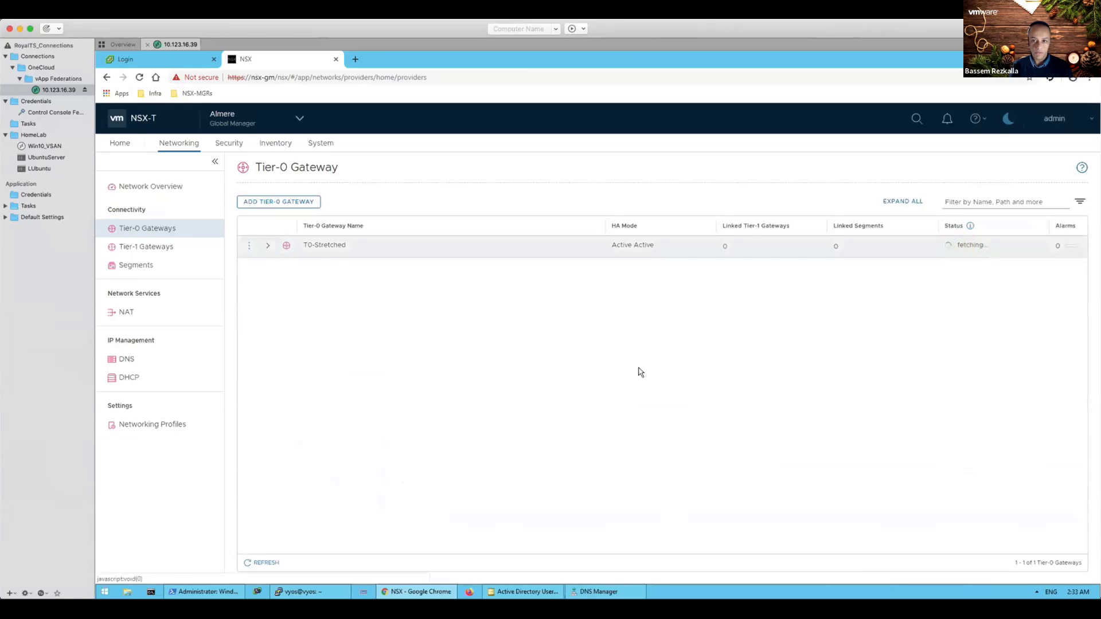
left_click(152, 247)
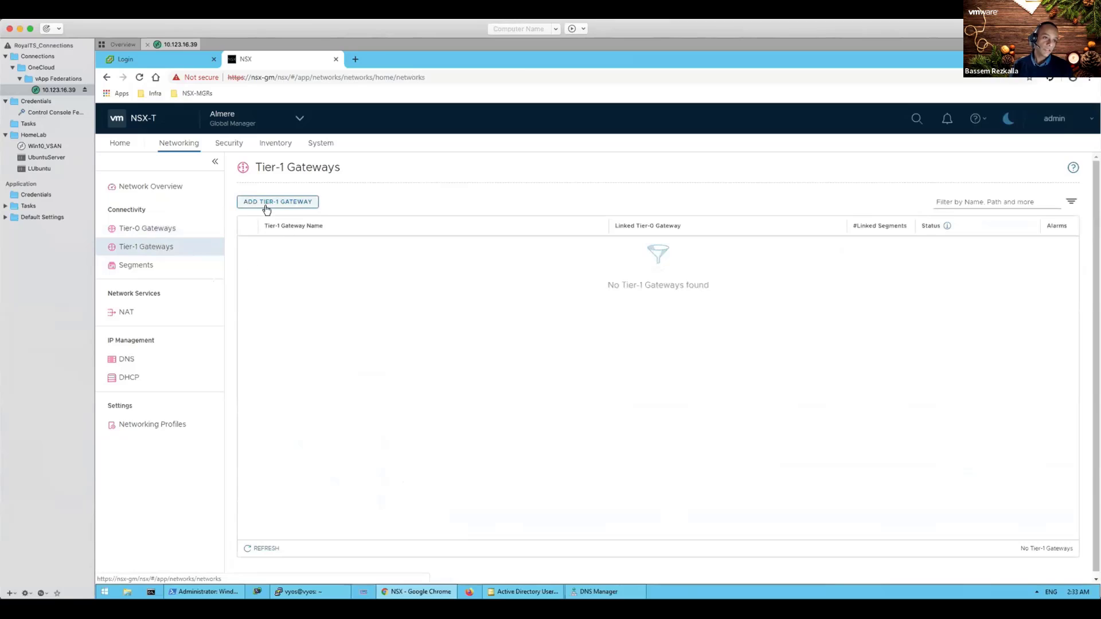
Step: Name a new Tier-1 gateway T1-Stretched and link it to T0-Stretched
left_click(266, 207)
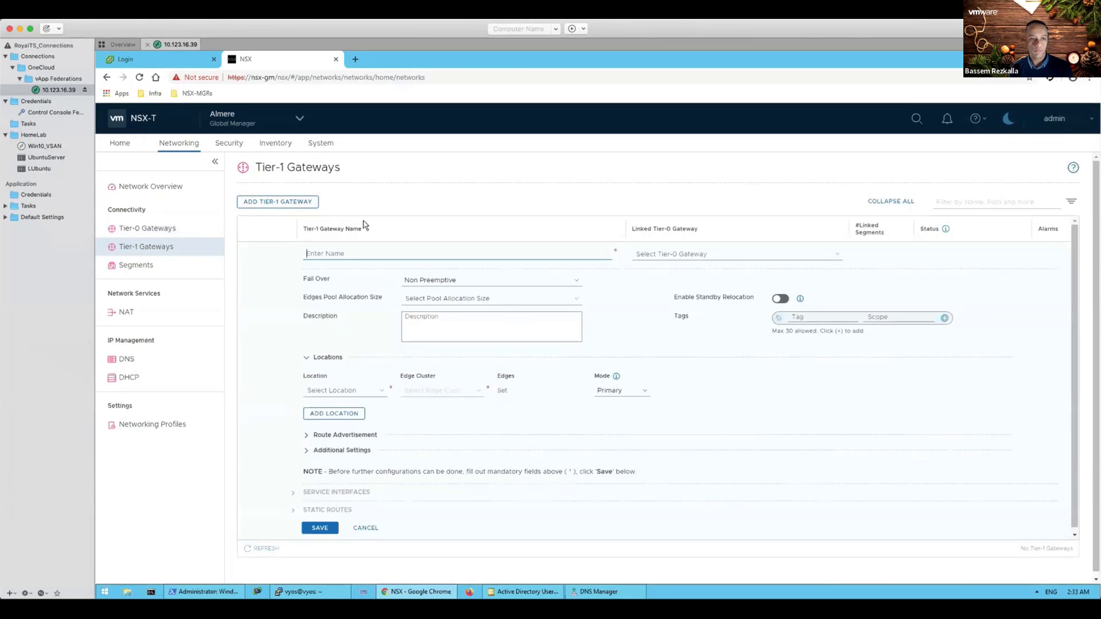
type("T1-Stretched")
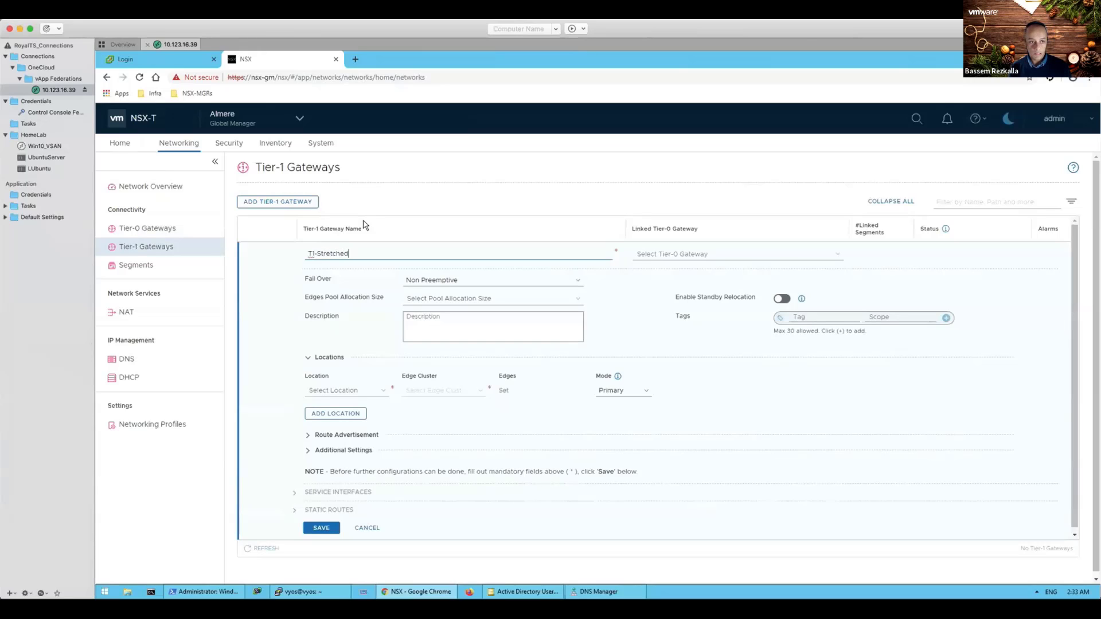
left_click(642, 254)
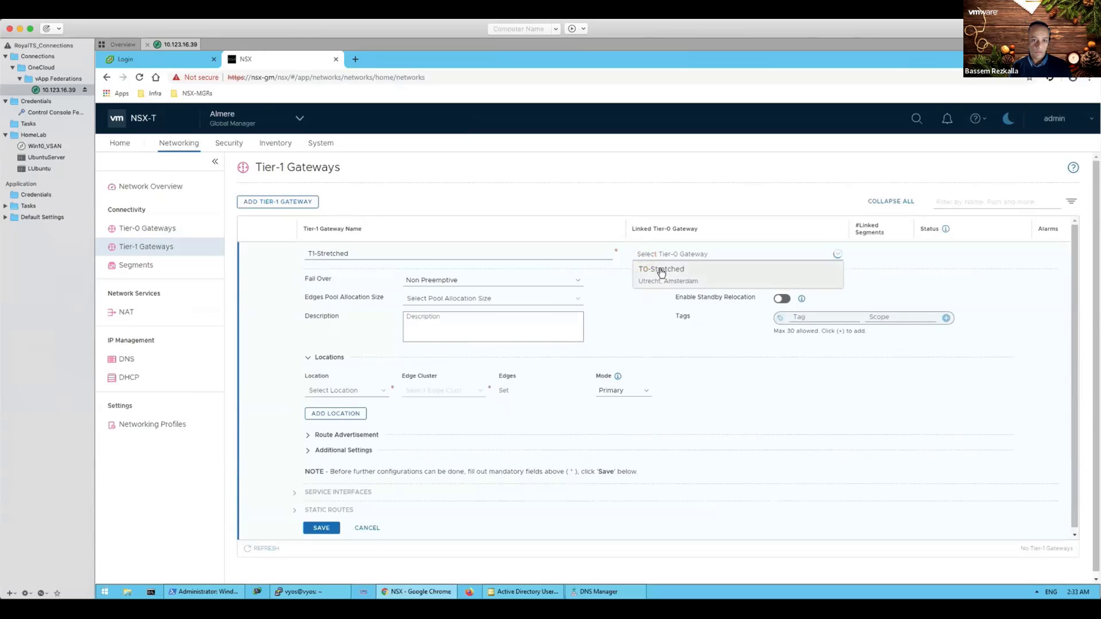
left_click(660, 271)
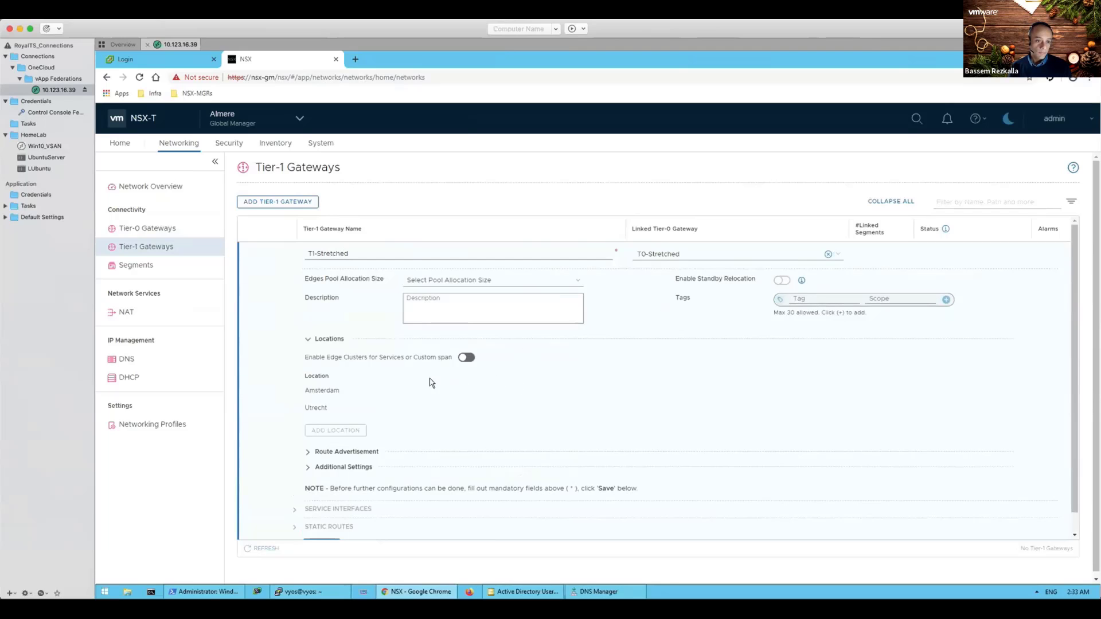
Step: Advertise all connected segments and service ports, then save T1-Stretched
scroll(406, 380, "down", 1)
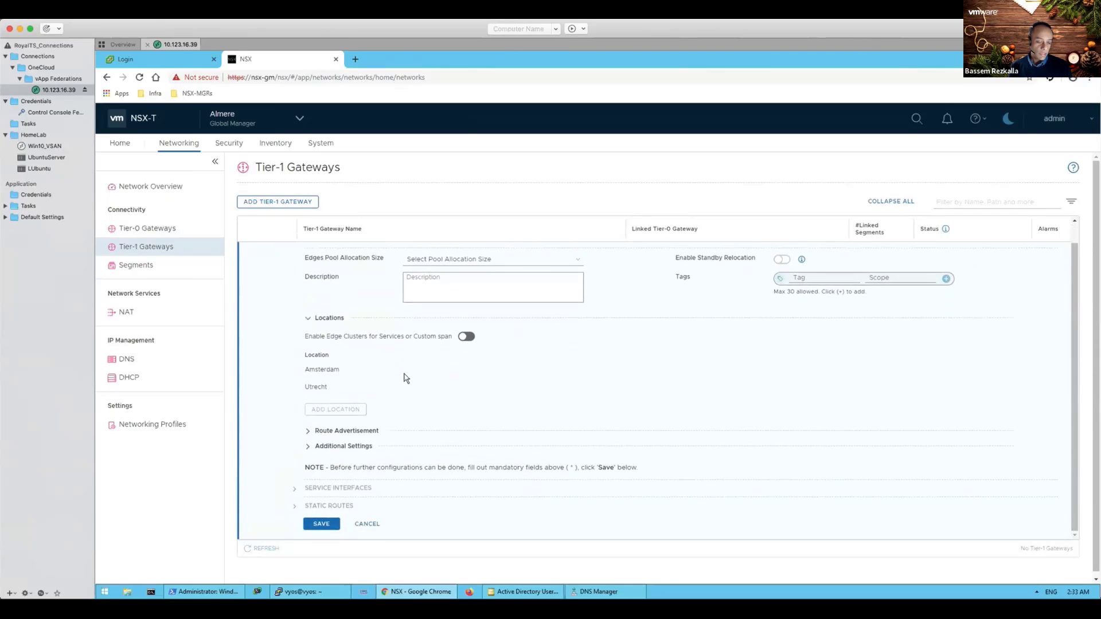
scroll(405, 378, "down", 1)
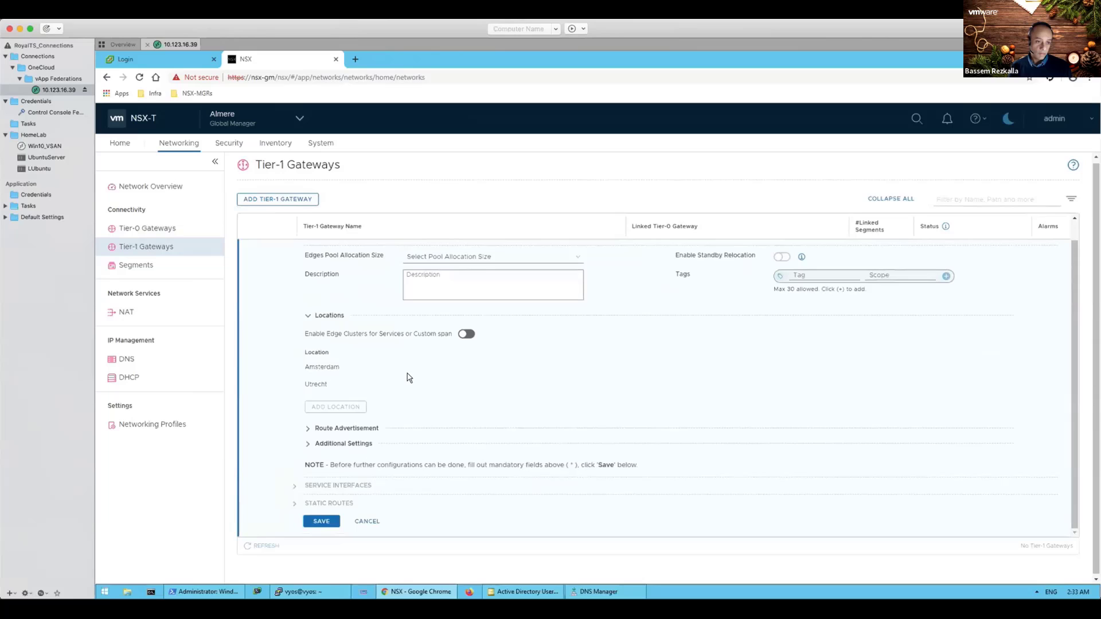
left_click(310, 429)
scroll(505, 435, "down", 2)
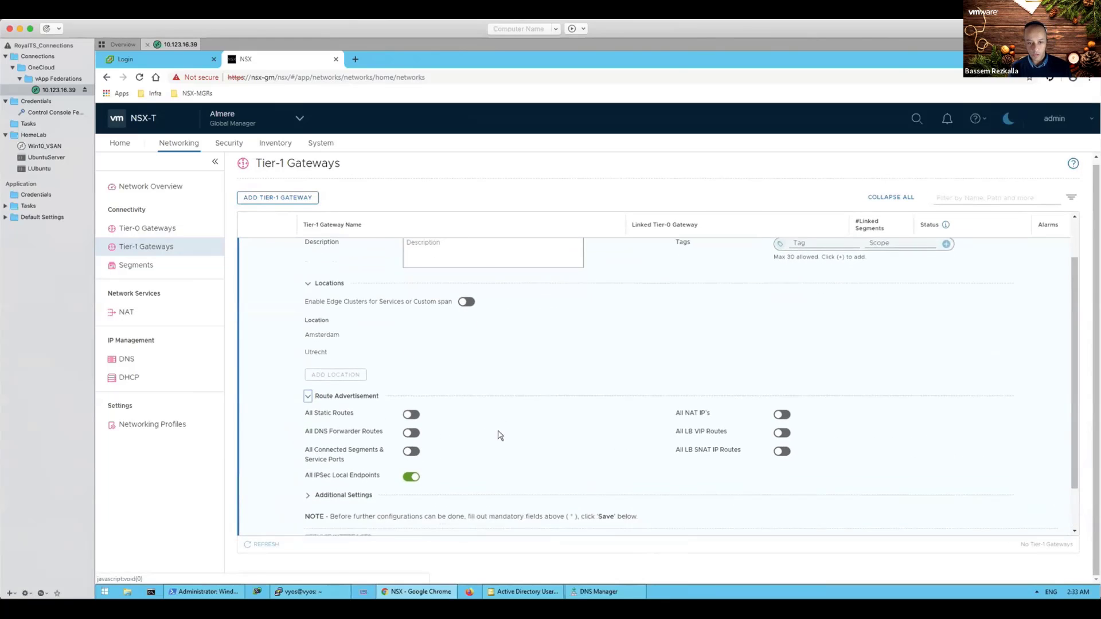
scroll(500, 435, "down", 1)
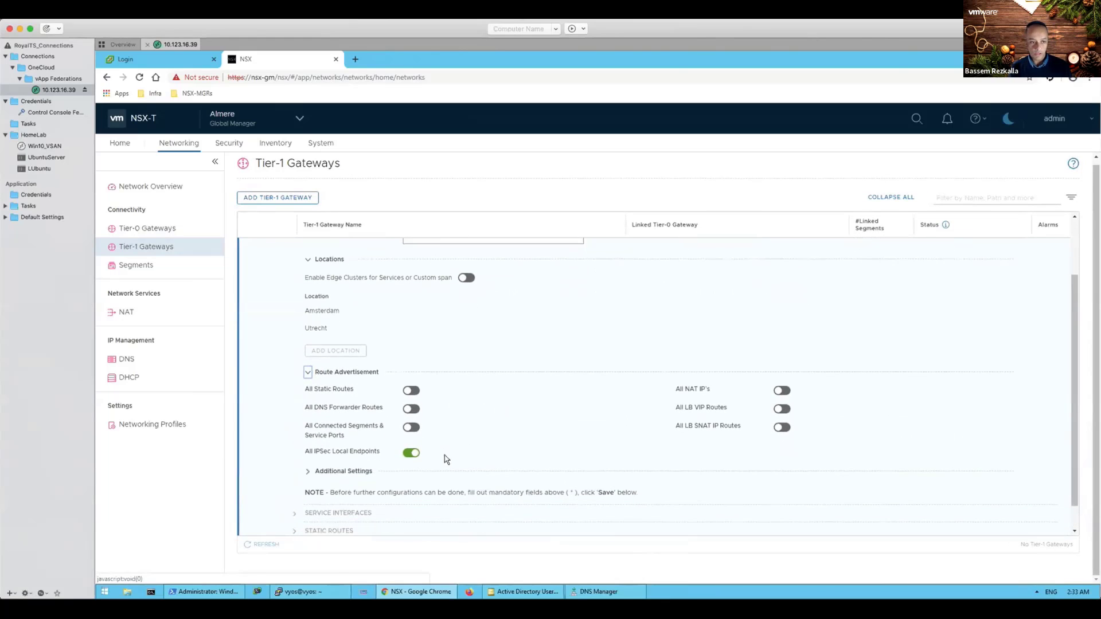
left_click(412, 428)
scroll(504, 422, "down", 1)
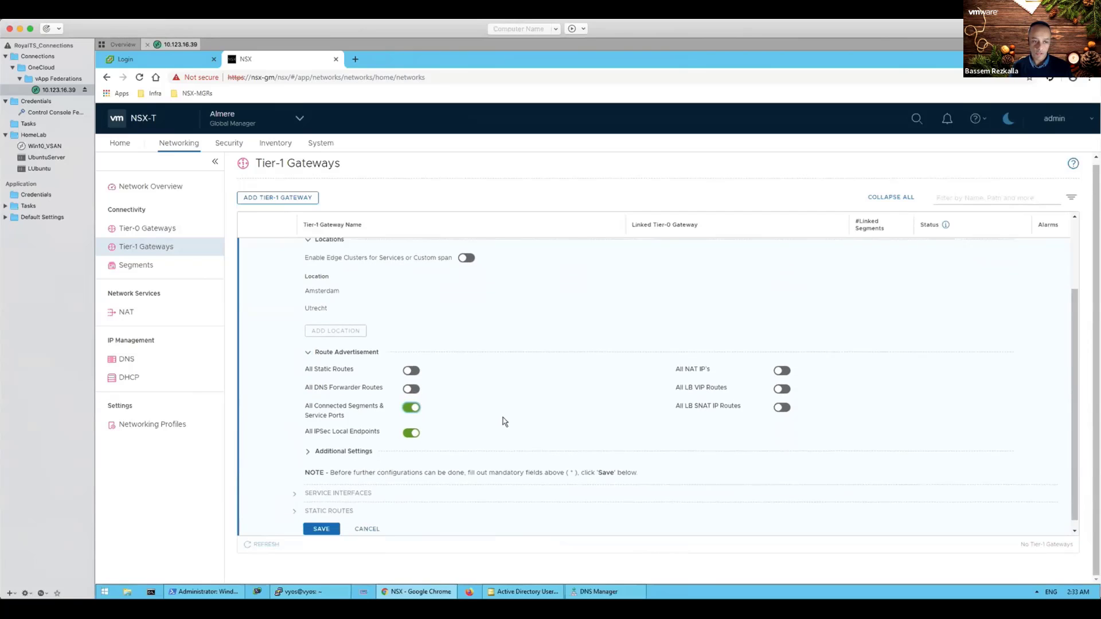
left_click(321, 521)
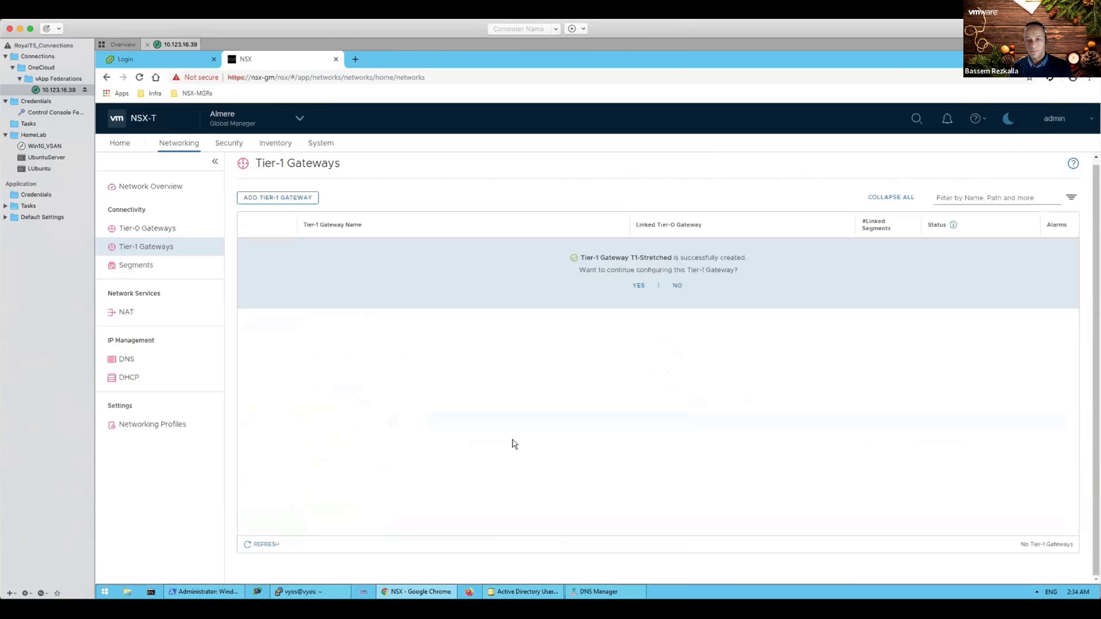
Step: Decline further configuration, confirm T1-Stretched reports Success, and open the Segments list
left_click(679, 287)
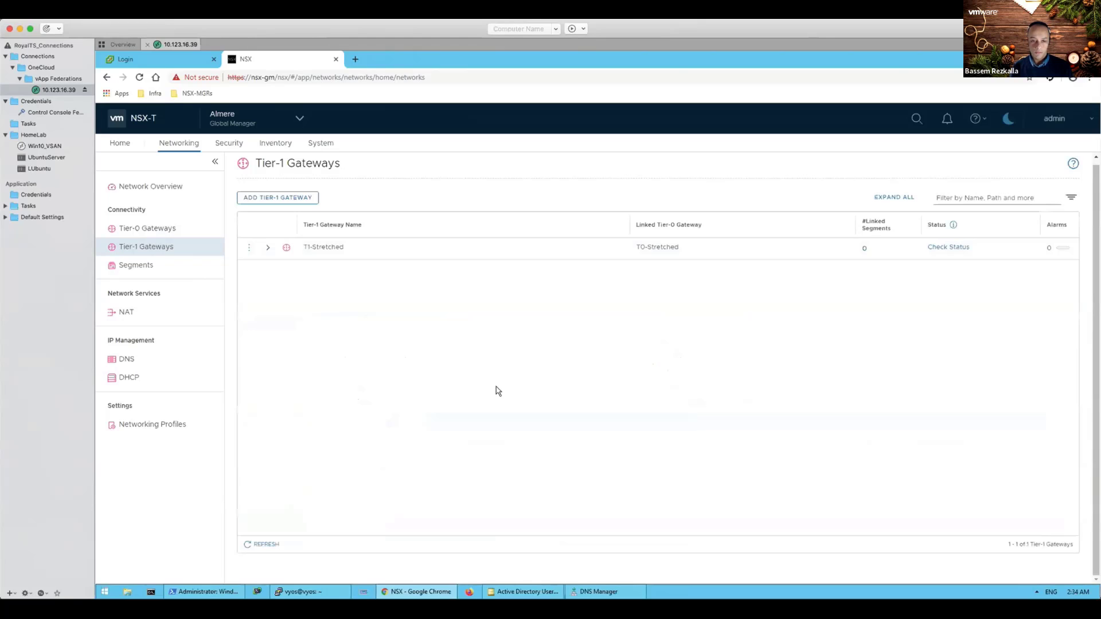
left_click(949, 247)
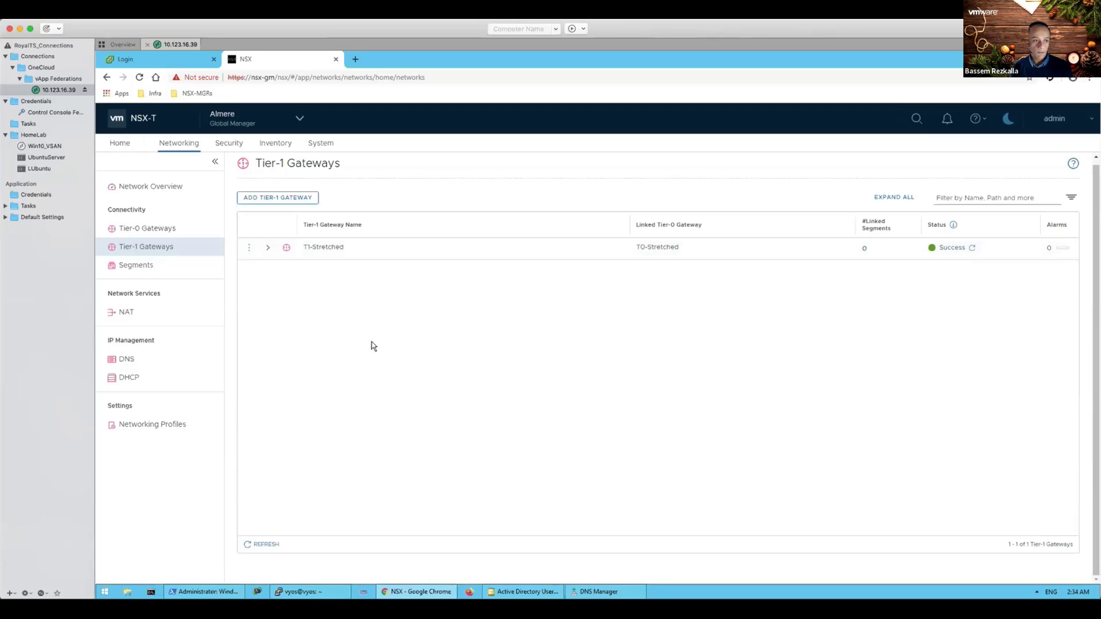
left_click(140, 269)
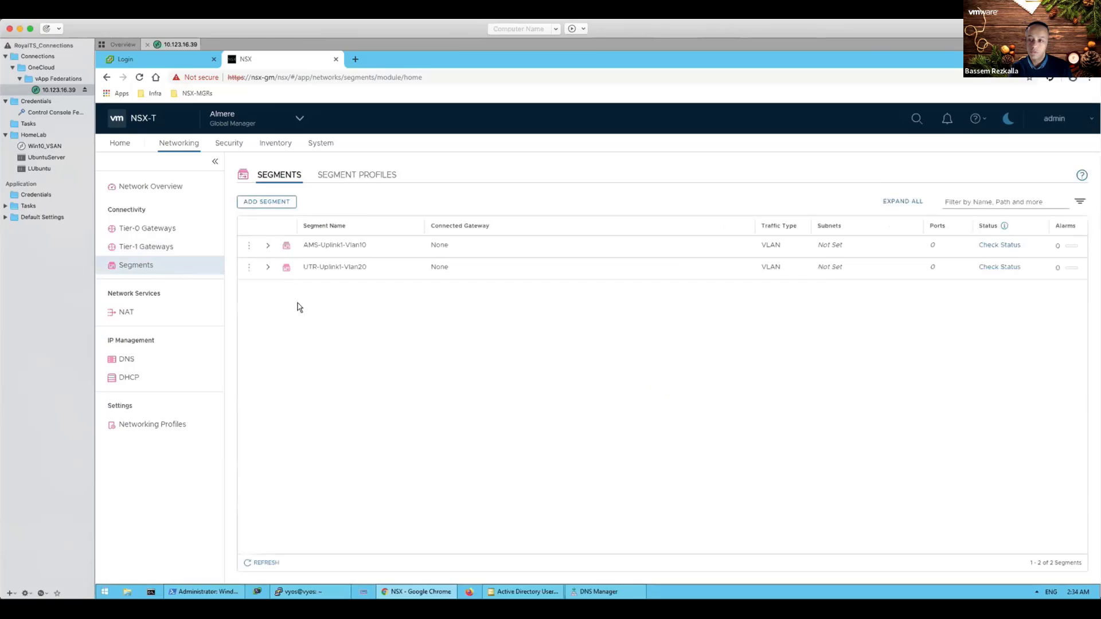
Step: Name a new segment Web-LS-Stretched and connect it to gateway T1-Stretched
left_click(267, 201)
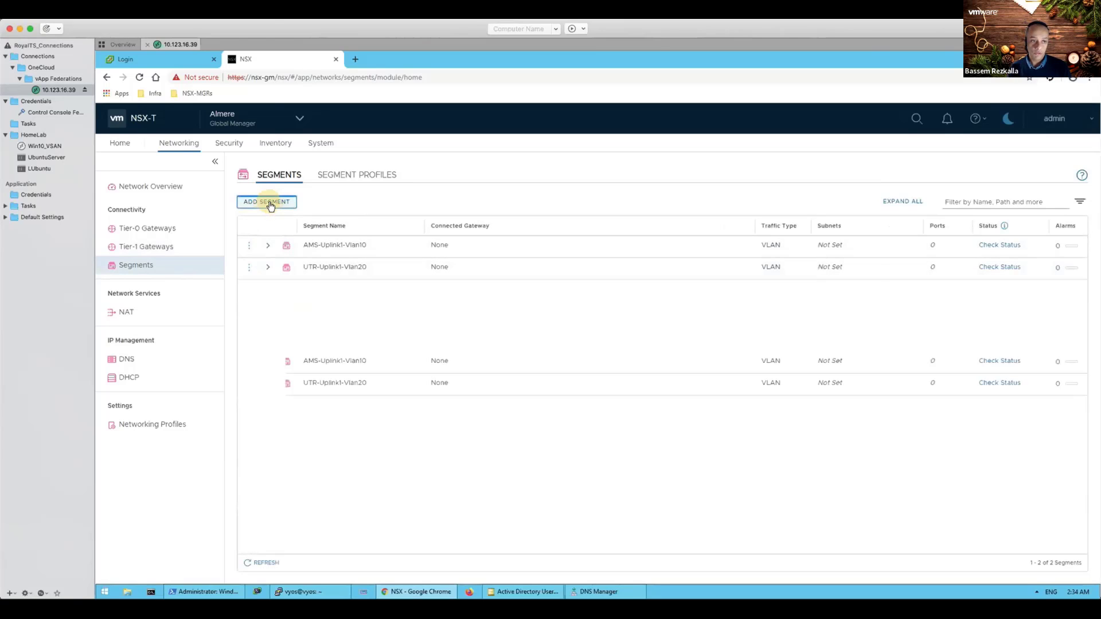
type("Web-LS-Stretched")
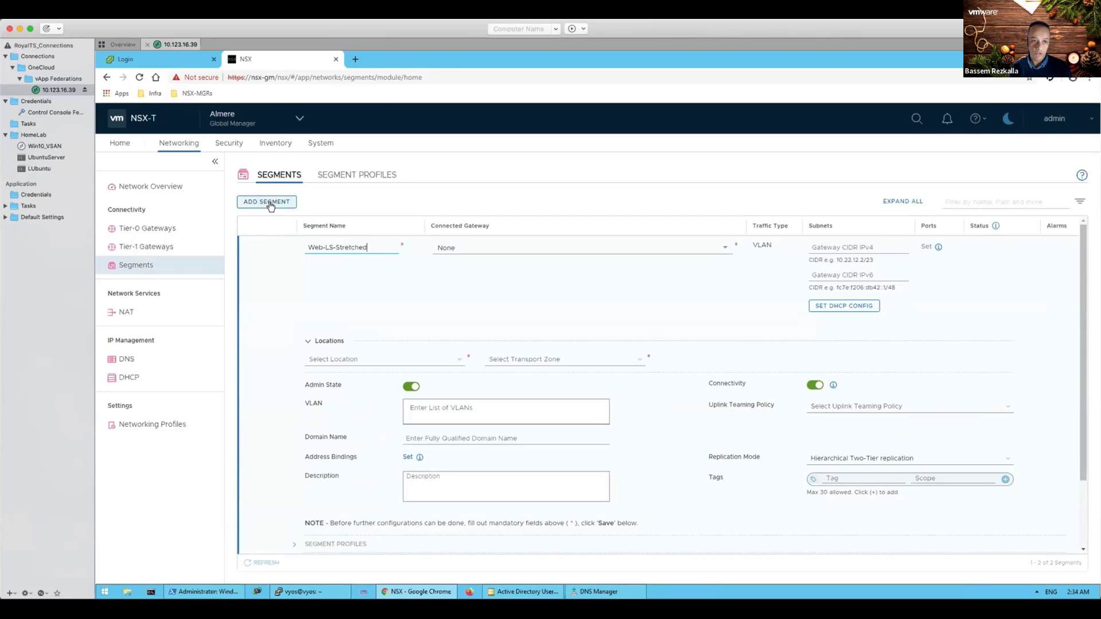
left_click(727, 255)
left_click(535, 295)
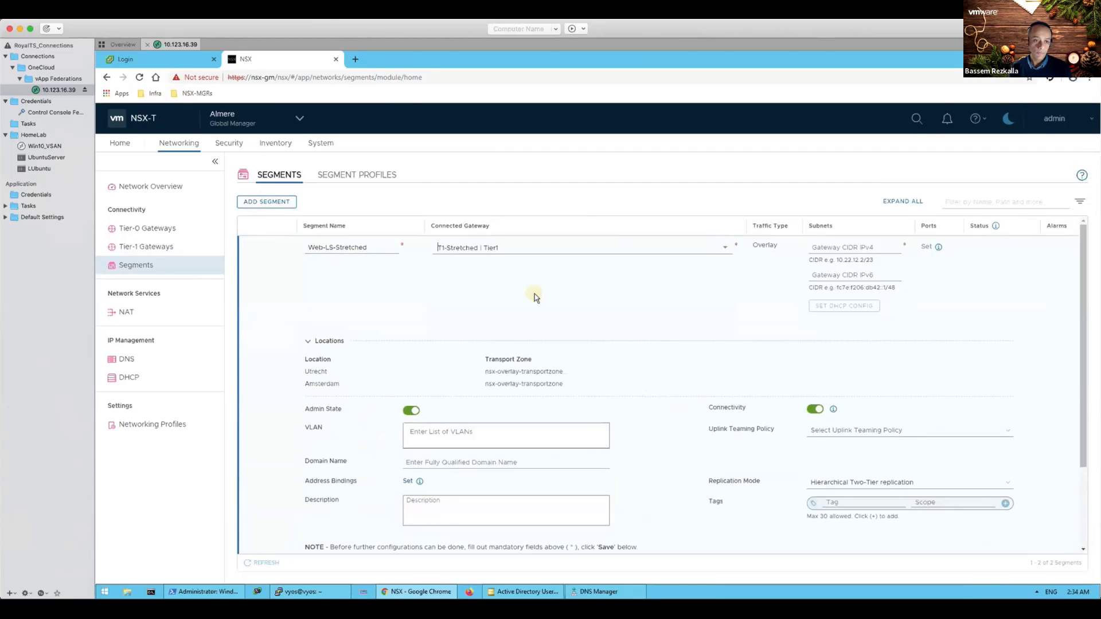
Step: Set gateway CIDR 172.16.20.1/24 and save the segment
left_click(827, 249)
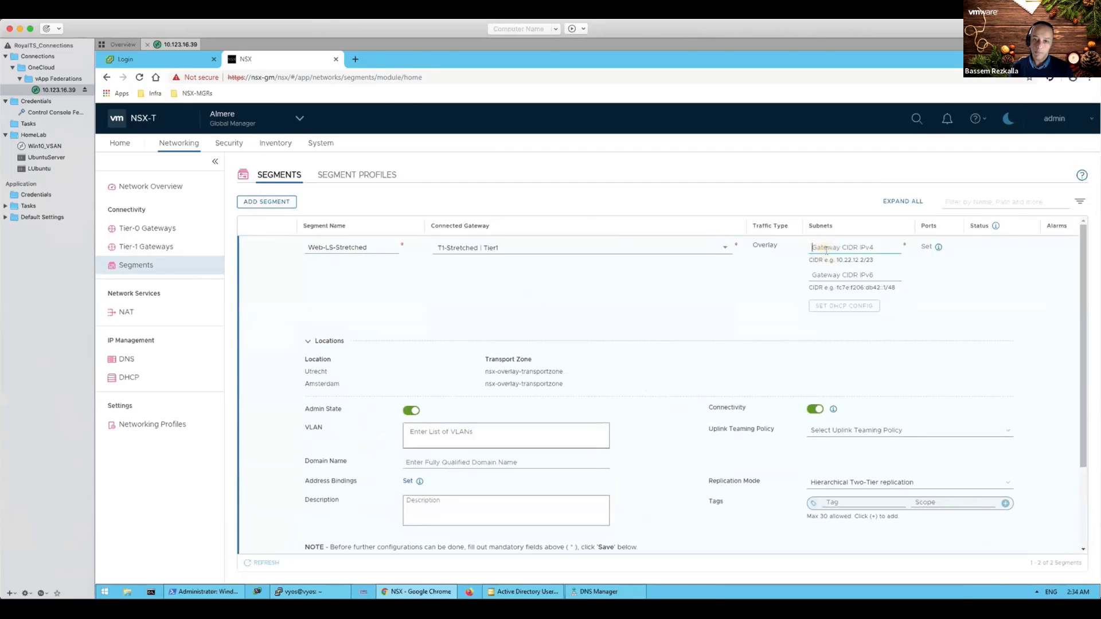
type("1")
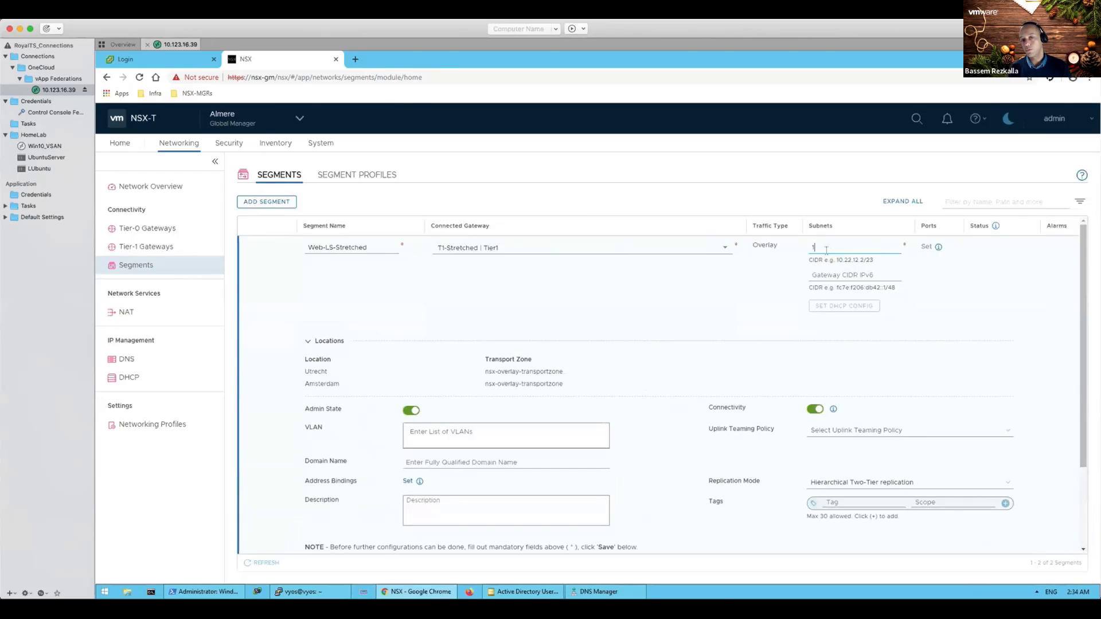
type("72.16.20.1/24")
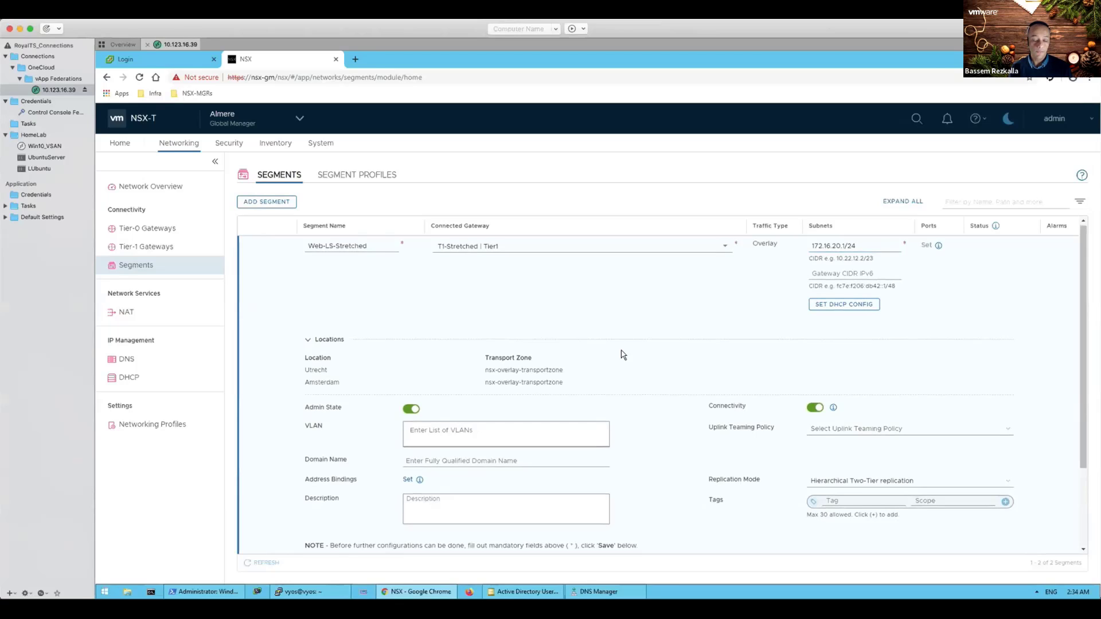
scroll(624, 354, "down", 1)
scroll(623, 354, "down", 3)
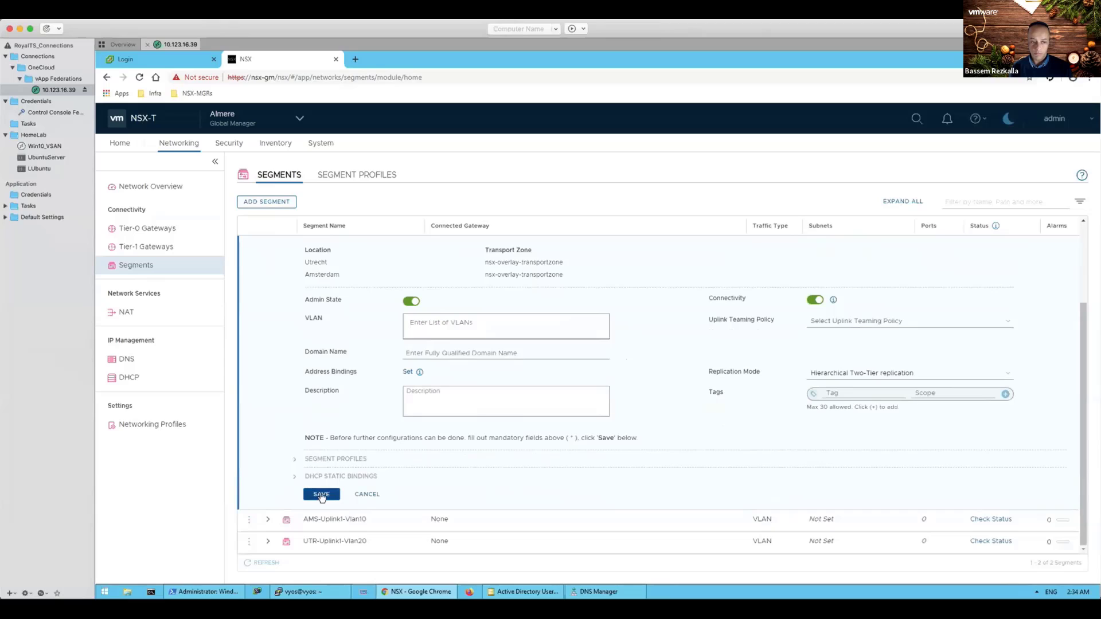
left_click(322, 497)
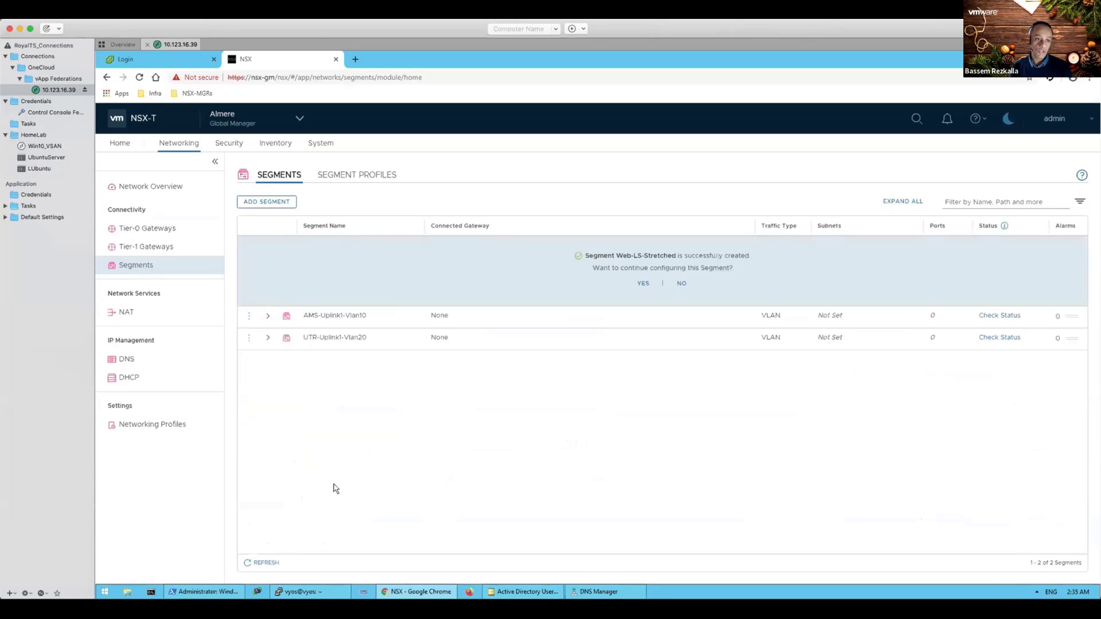
Step: Decline further configuration and review Web-LS-Stretched as an overlay segment on T1-Stretched with 172.16.20.1/24
left_click(684, 283)
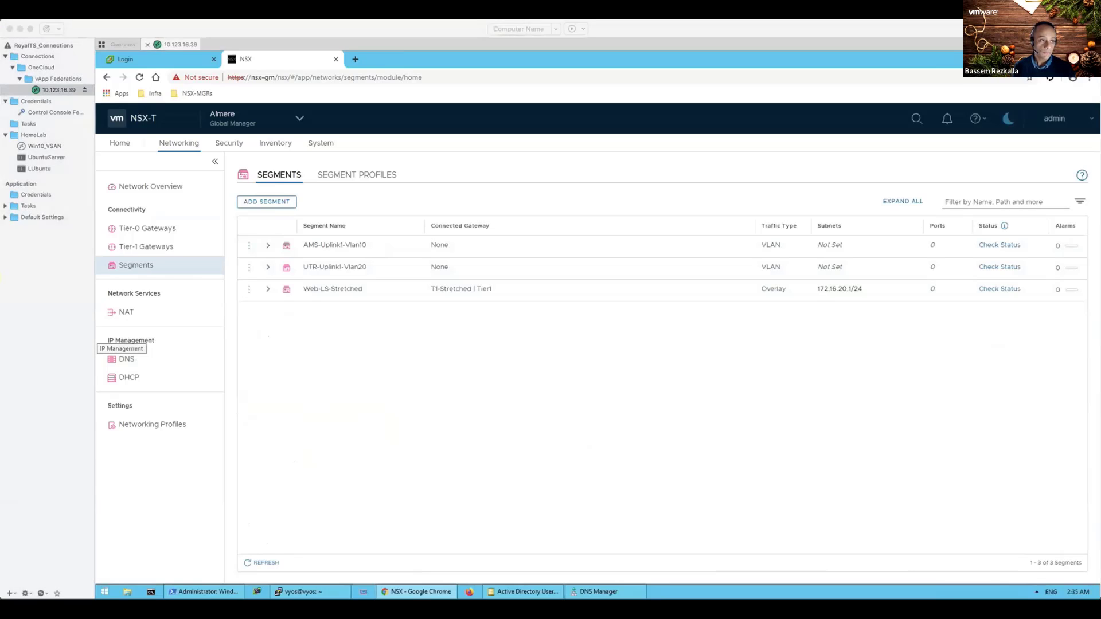
mouse_move(424, 346)
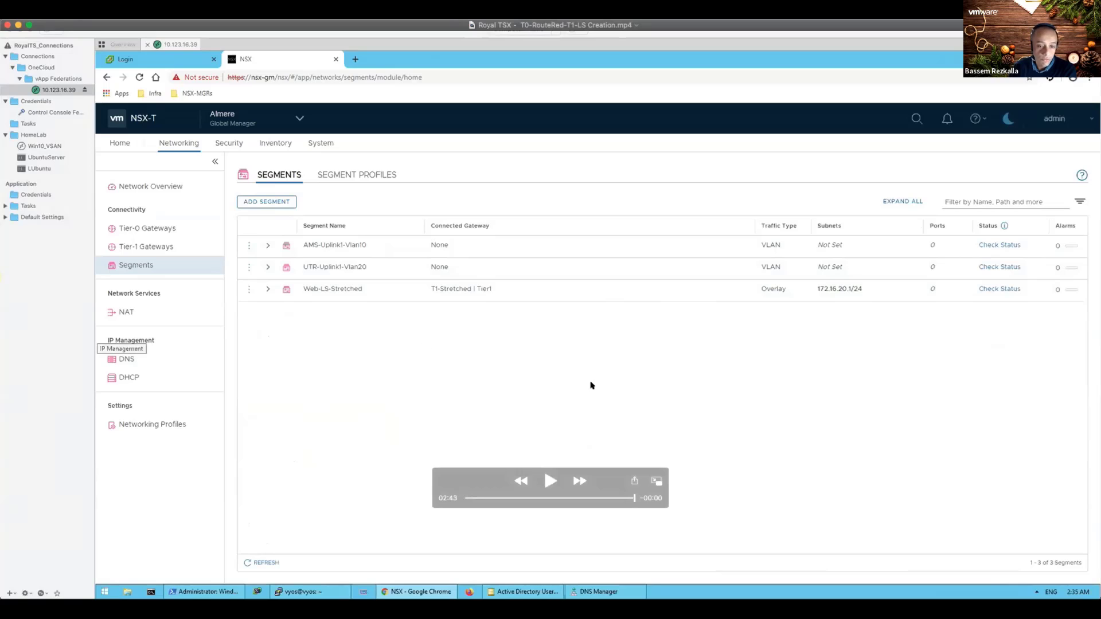
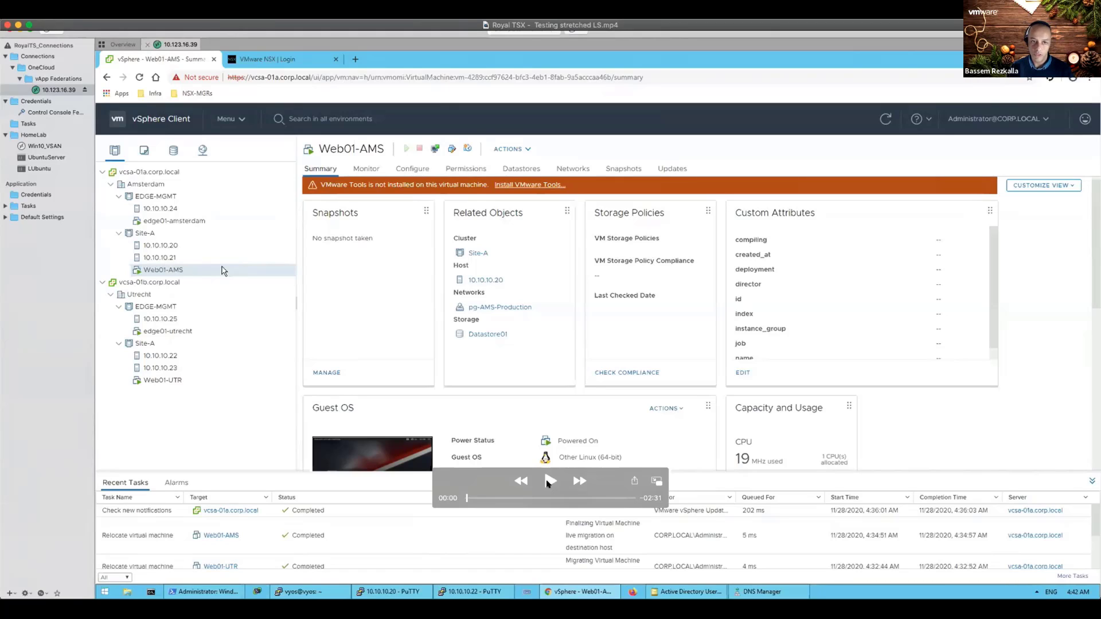
Step: Open Web01-UTR's web console and show ens32 configured with 172.16.20.3/255.255.255.0
left_click(549, 482)
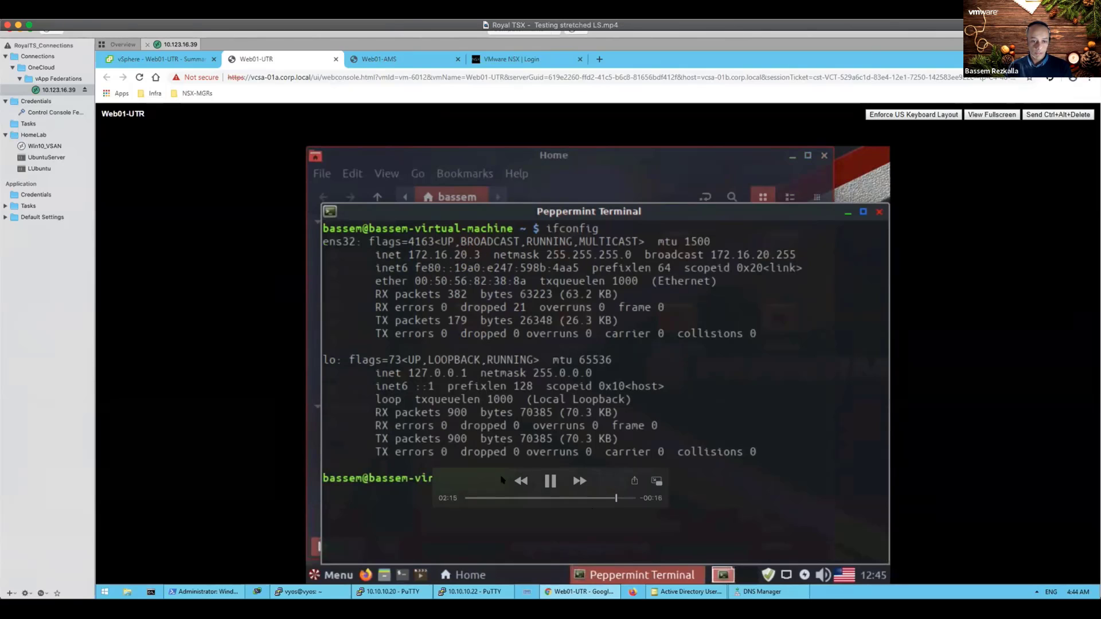
Step: Ping 172.16.20.2 from Web01-UTR and watch replies arrive at roughly 4–11 ms
left_click_drag(502, 480, 752, 415)
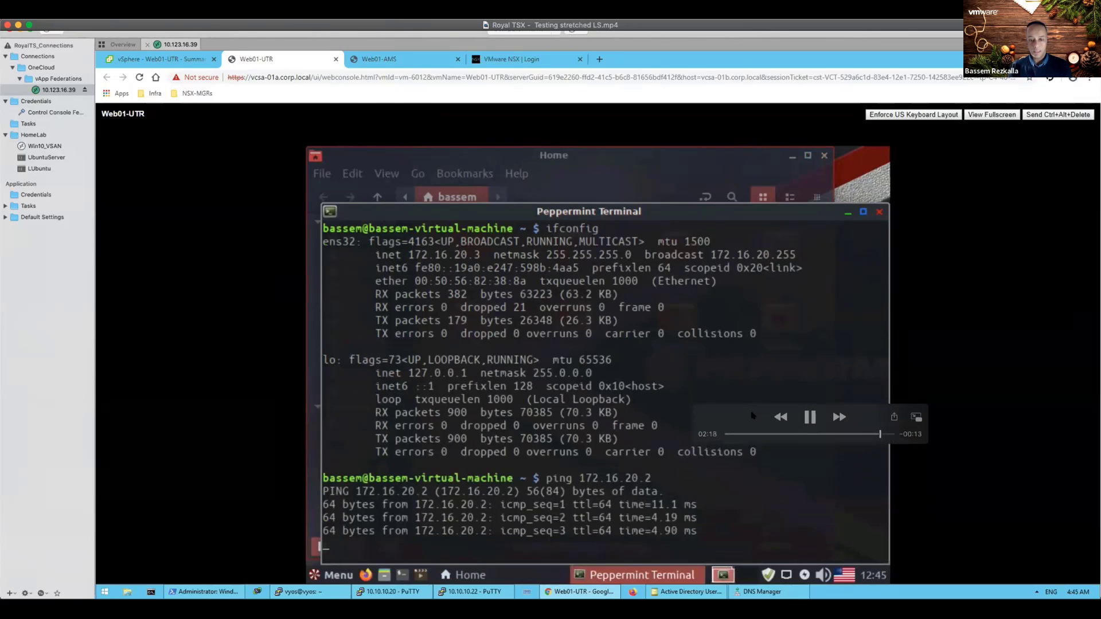
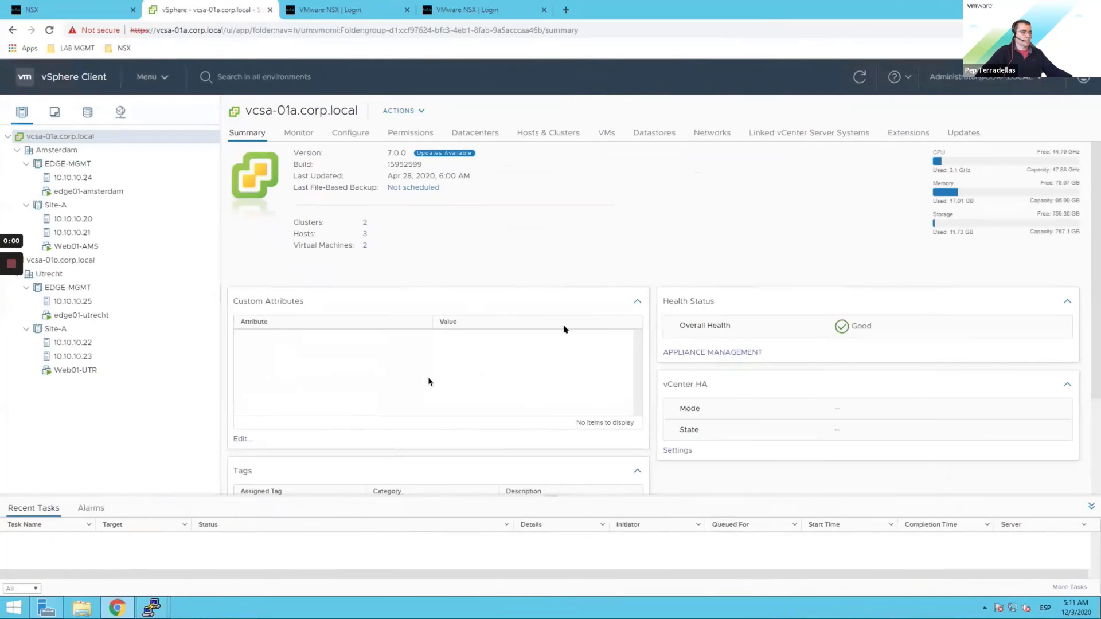
Step: Show the vcsa-01a.corp.local summary with Amsterdam and Utrecht inventories, including Web01-AMS and Web01-UTR
mouse_move(579, 336)
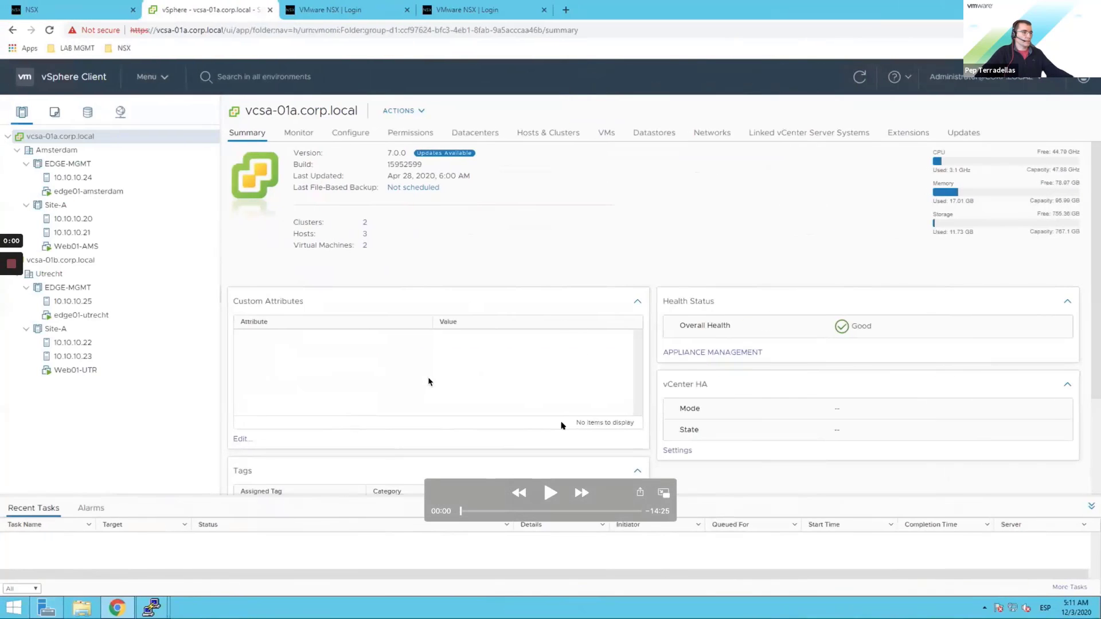
Step: Play the demo through the Utrecht and Amsterdam tag lists (utr, ams, web-tier) to the Global Manager home
left_click(551, 492)
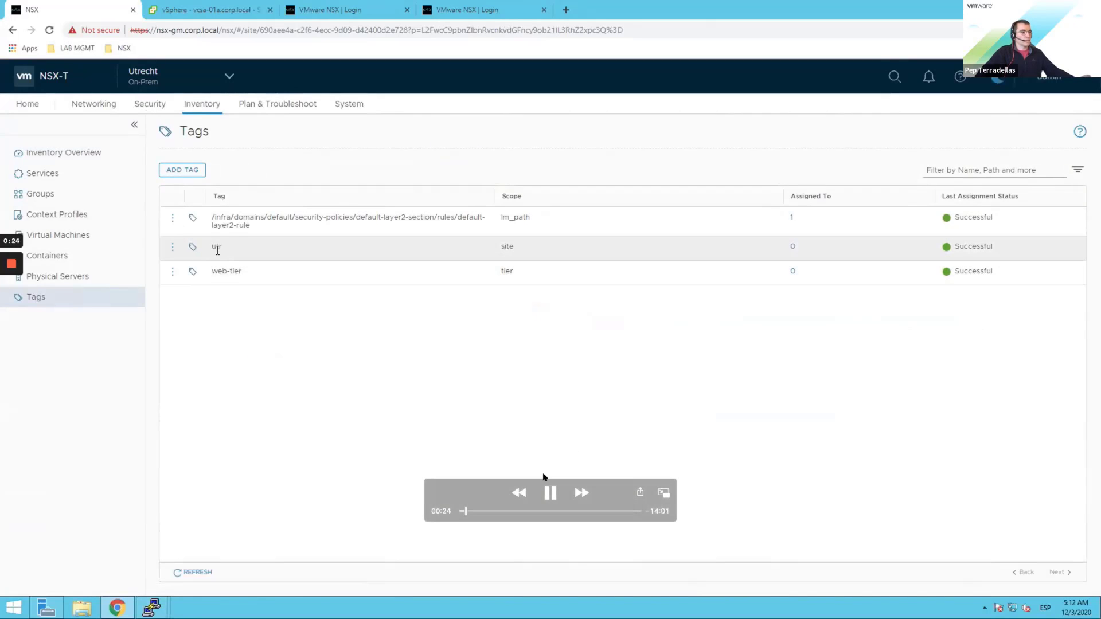
left_click(548, 493)
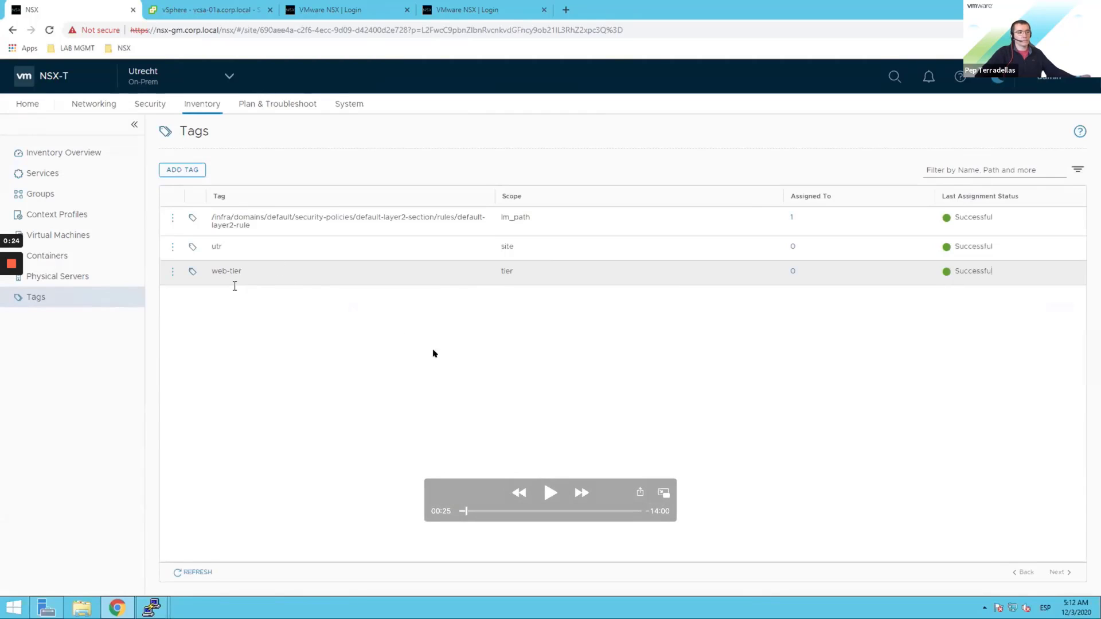
left_click(550, 492)
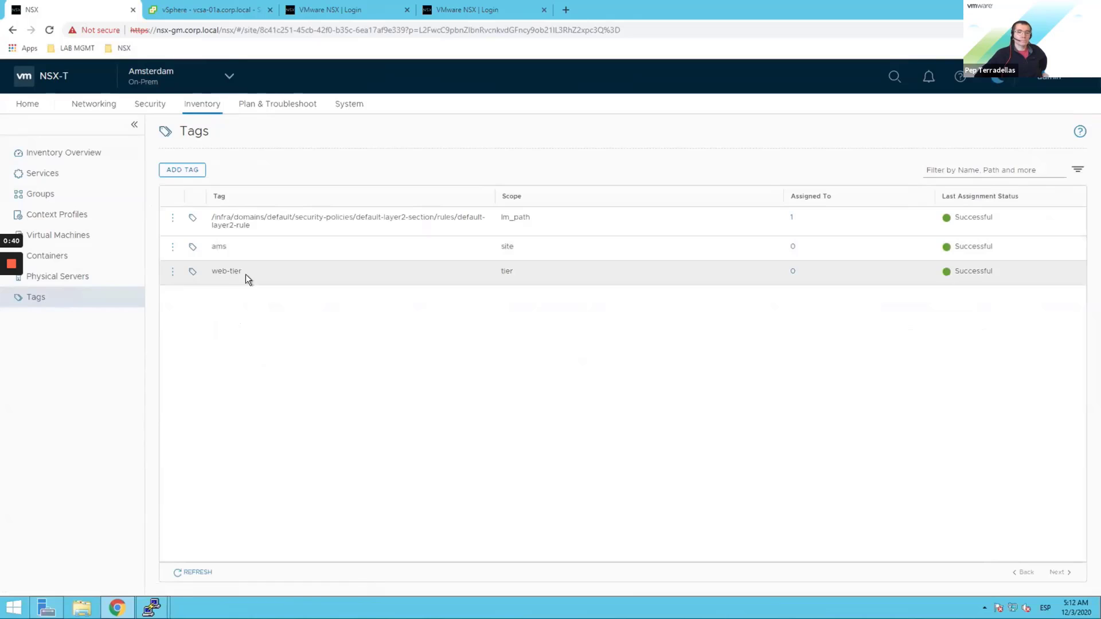
mouse_move(598, 307)
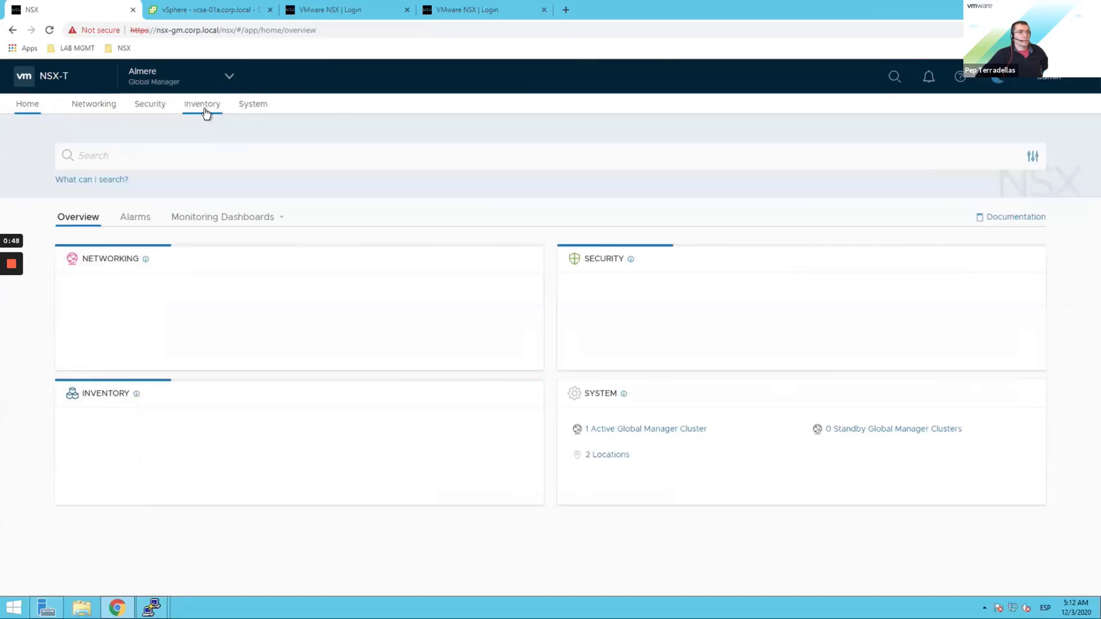
Step: Go to the Global Manager's Inventory > Groups list and start a new group
left_click(202, 104)
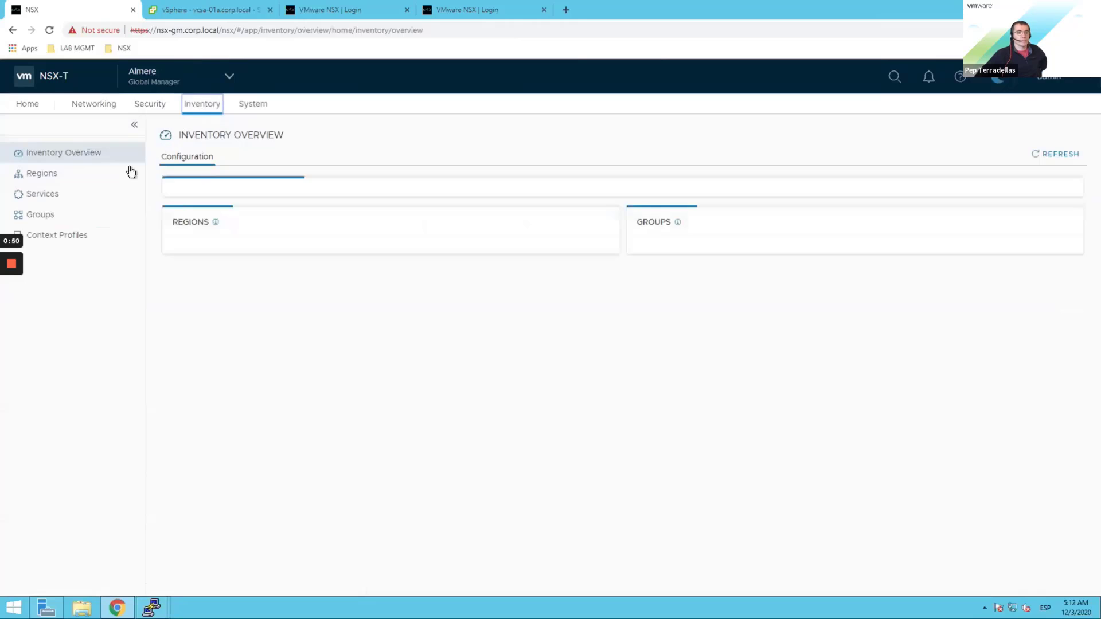
left_click(46, 217)
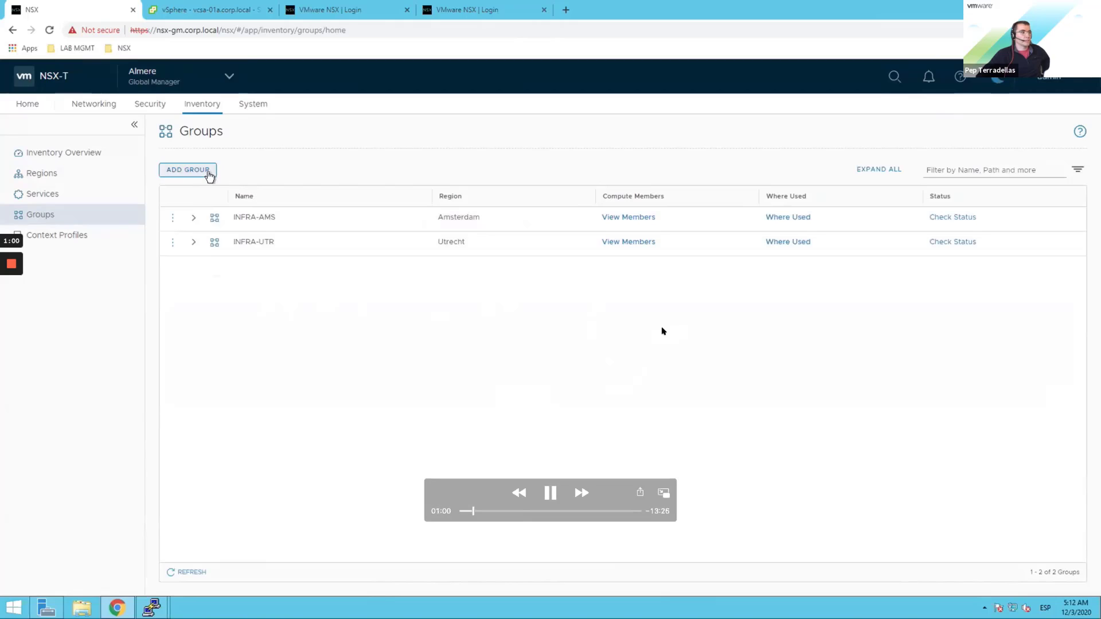
left_click(209, 176)
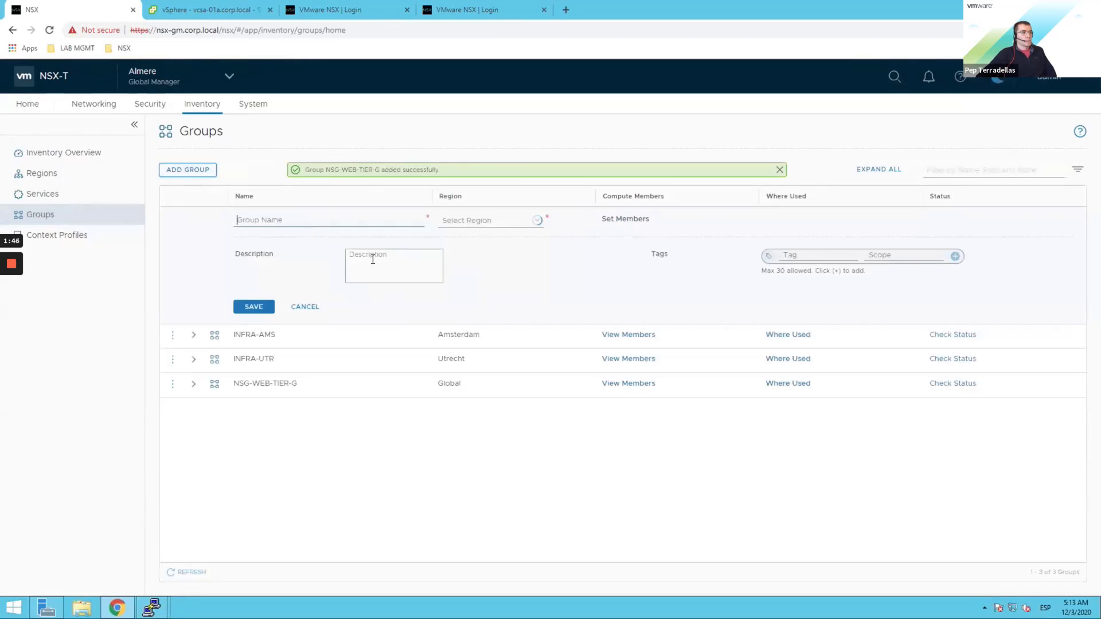
Step: Name the group NSG-WEB-TIER-AMS and add a membership criterion where Tag contains web
type("NS")
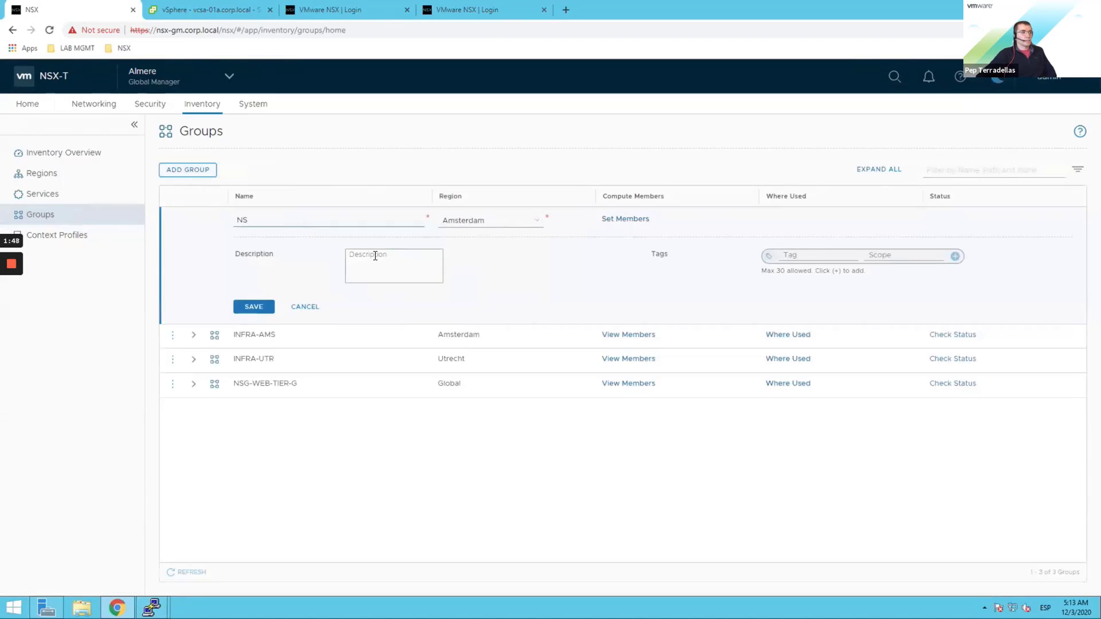
type("G-WEB-TIER-AMS")
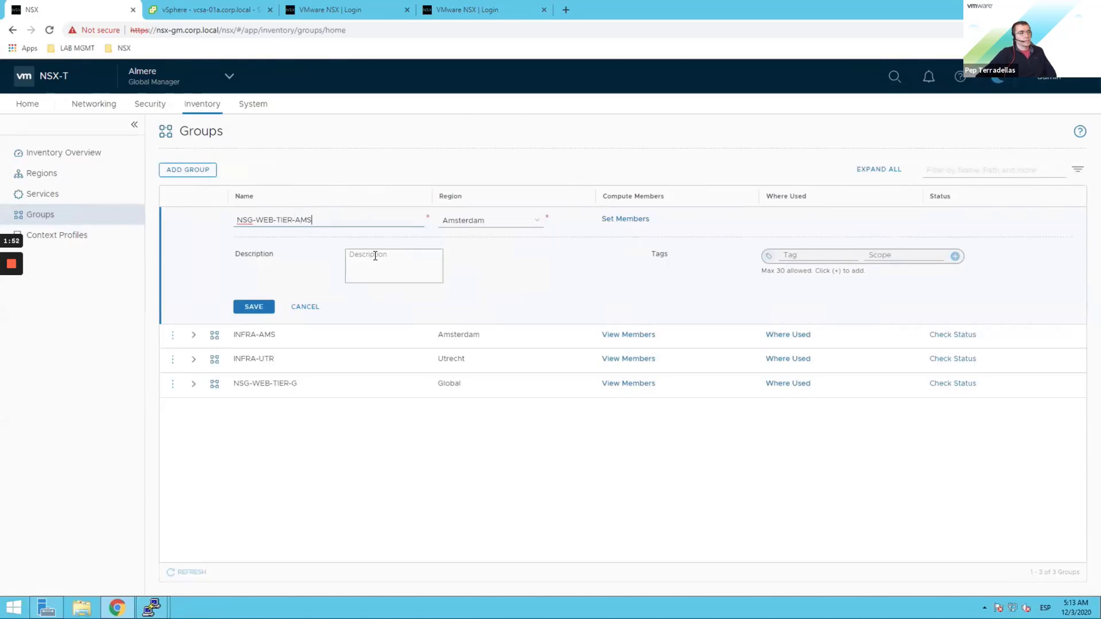
left_click(613, 220)
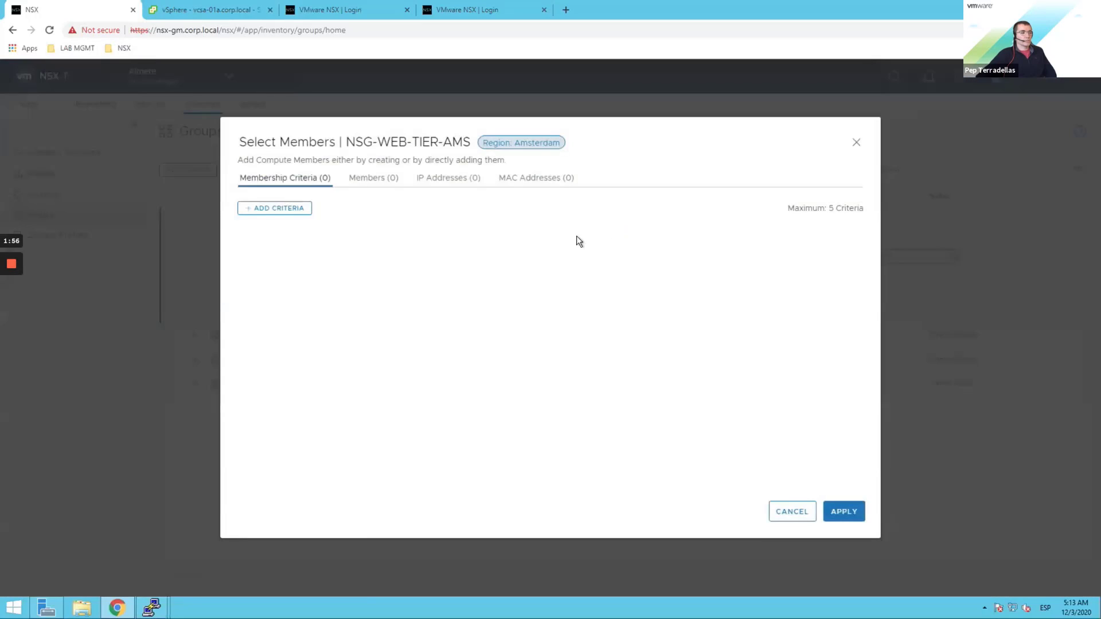
left_click(270, 210)
left_click(446, 265)
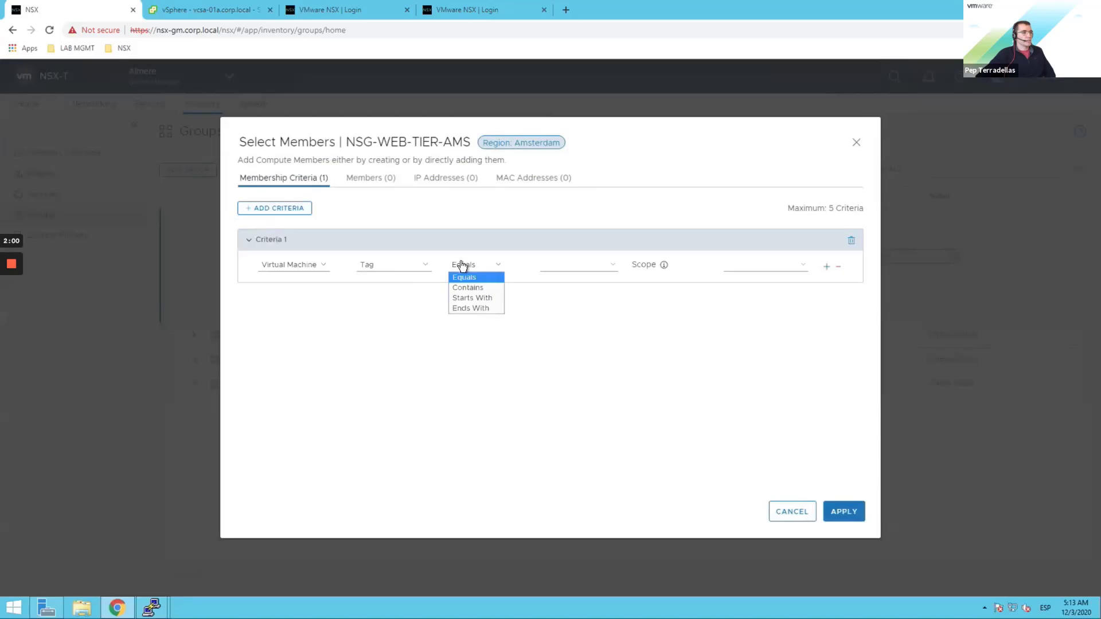
left_click(465, 284)
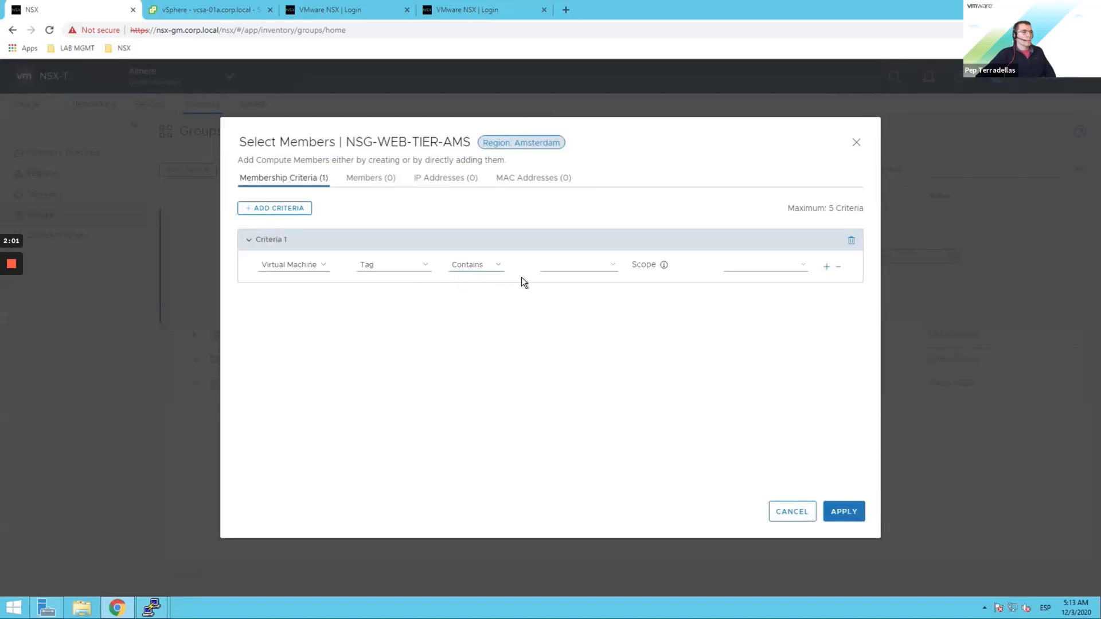
left_click(554, 264)
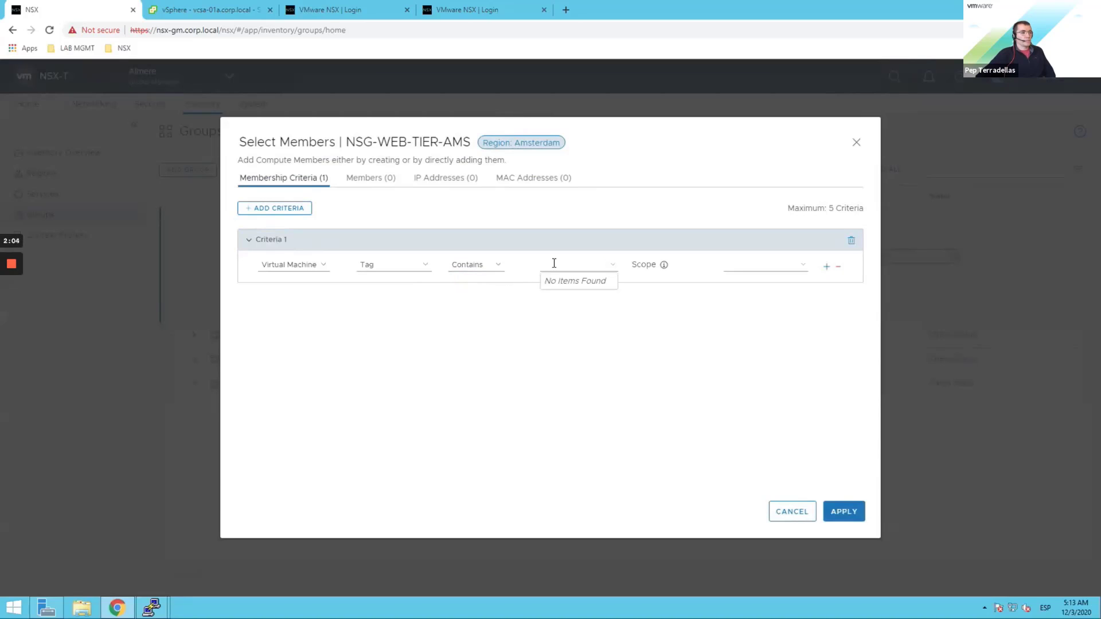
type("WE")
key("BackSpace")
key("BackSpace")
type("we")
left_click(596, 296)
Step: Add a second condition Tag contains ams, apply the criteria, and save the group
left_click(826, 267)
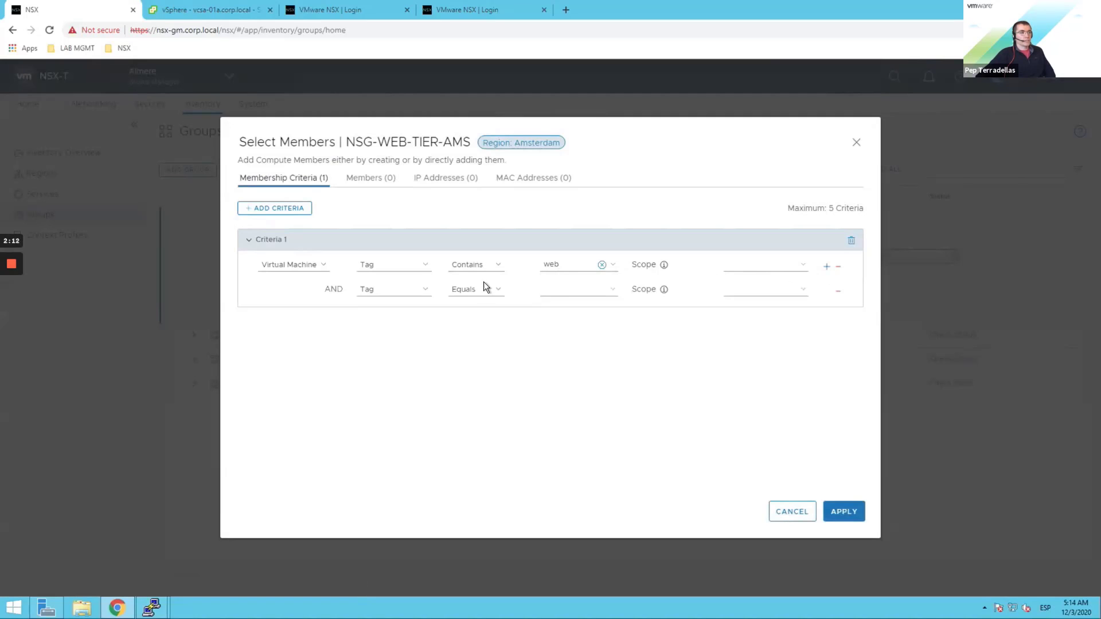
left_click(498, 292)
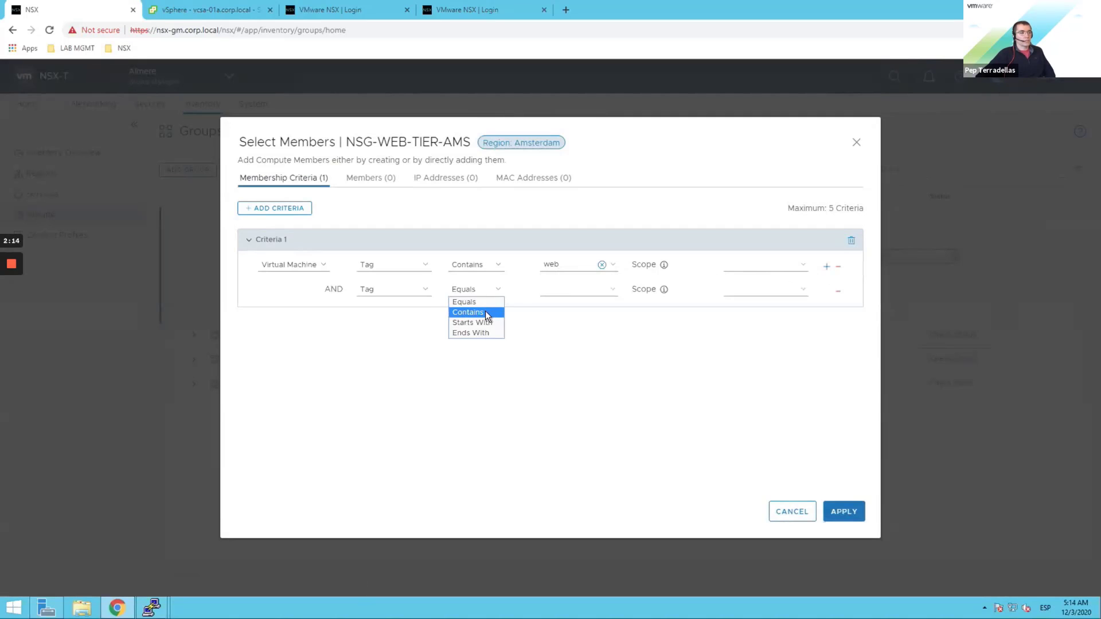
left_click(485, 312)
left_click(563, 292)
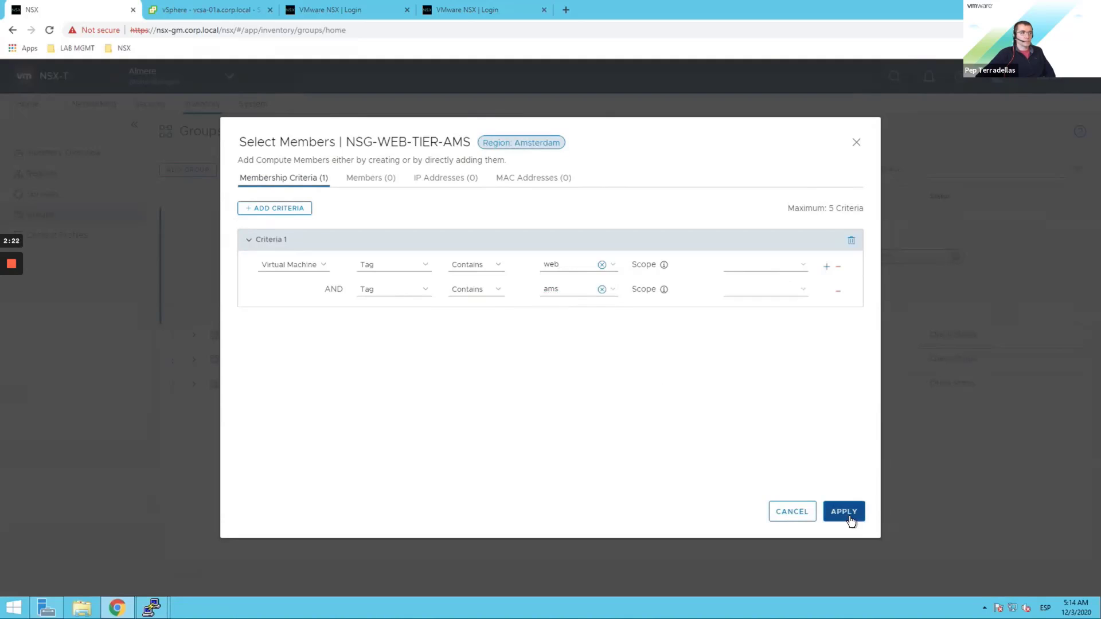
left_click(851, 519)
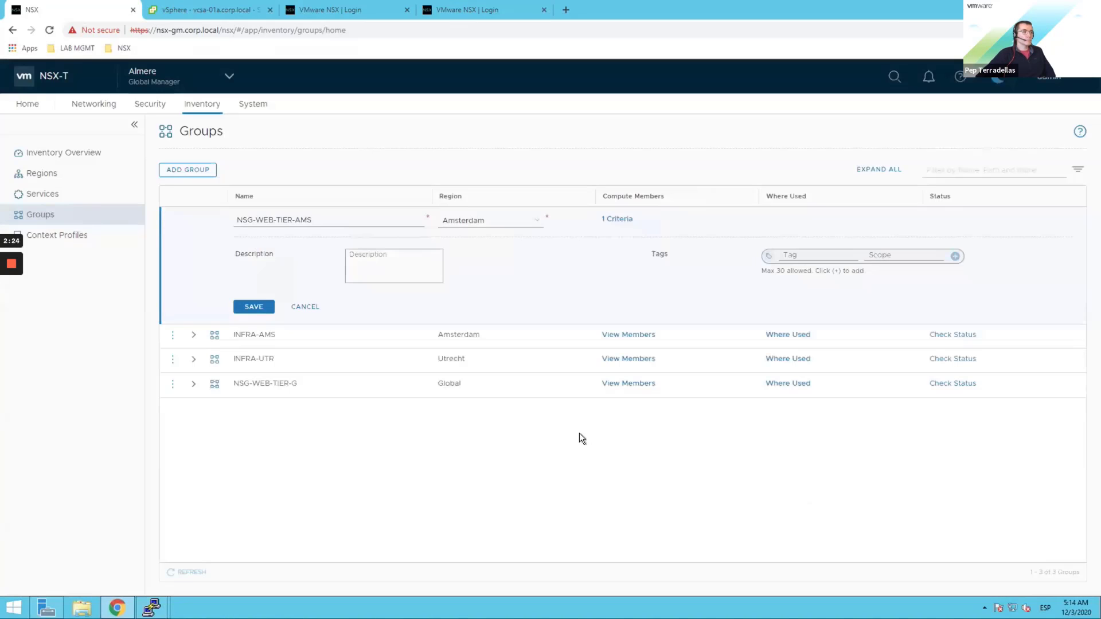
left_click(267, 309)
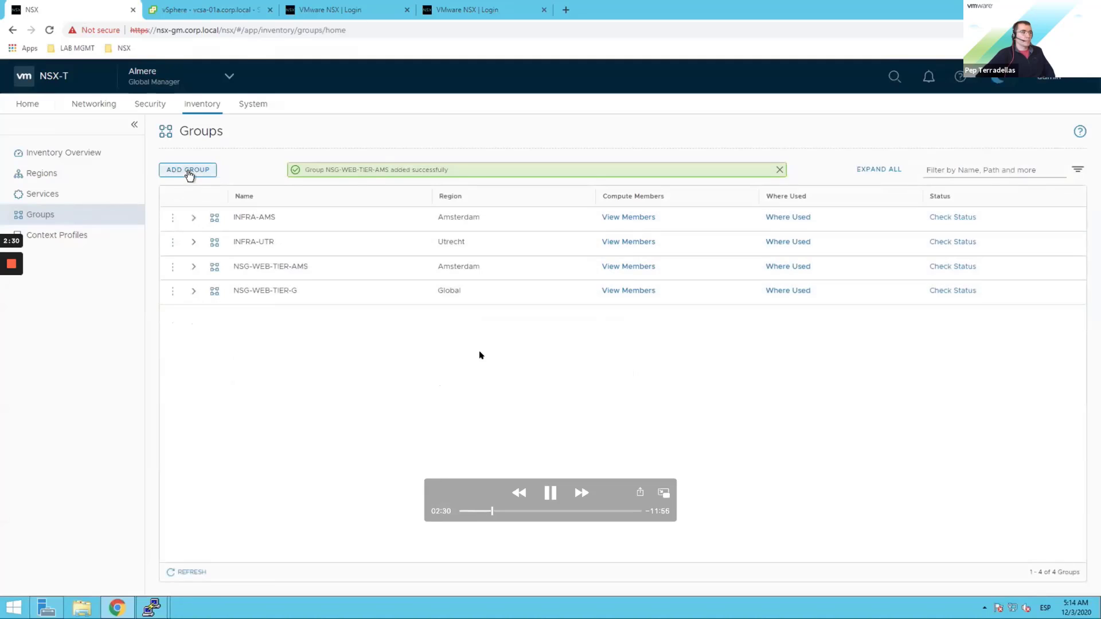
Step: Start another new group named NSG-WEB-, then skip the demo ahead to member selection
left_click(190, 175)
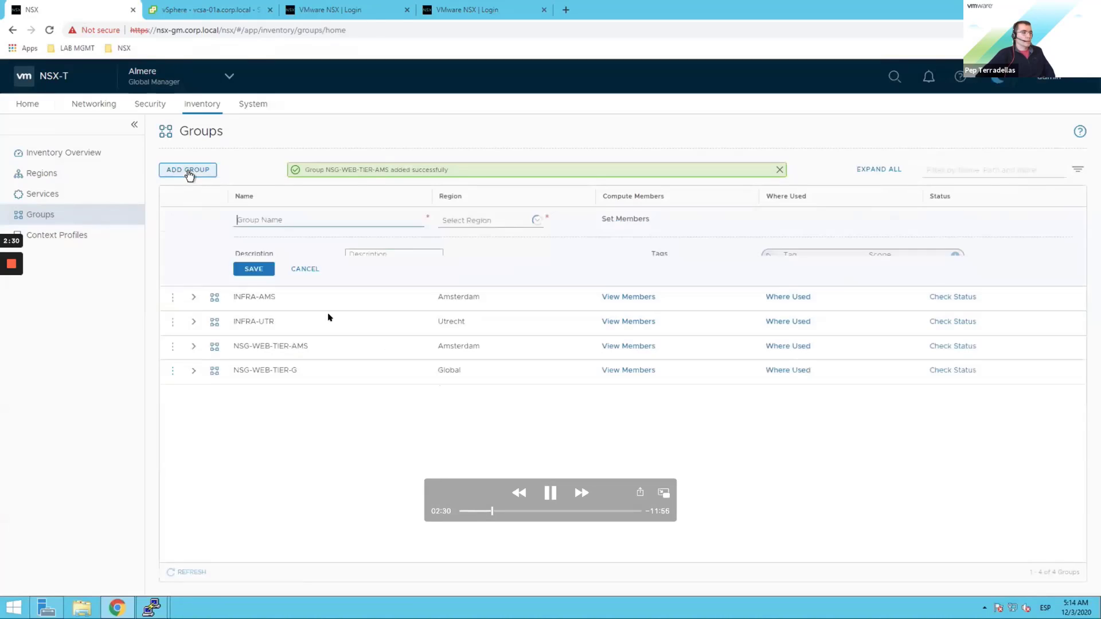
left_click(351, 221)
type("ns")
key("BackSpace")
type("N")
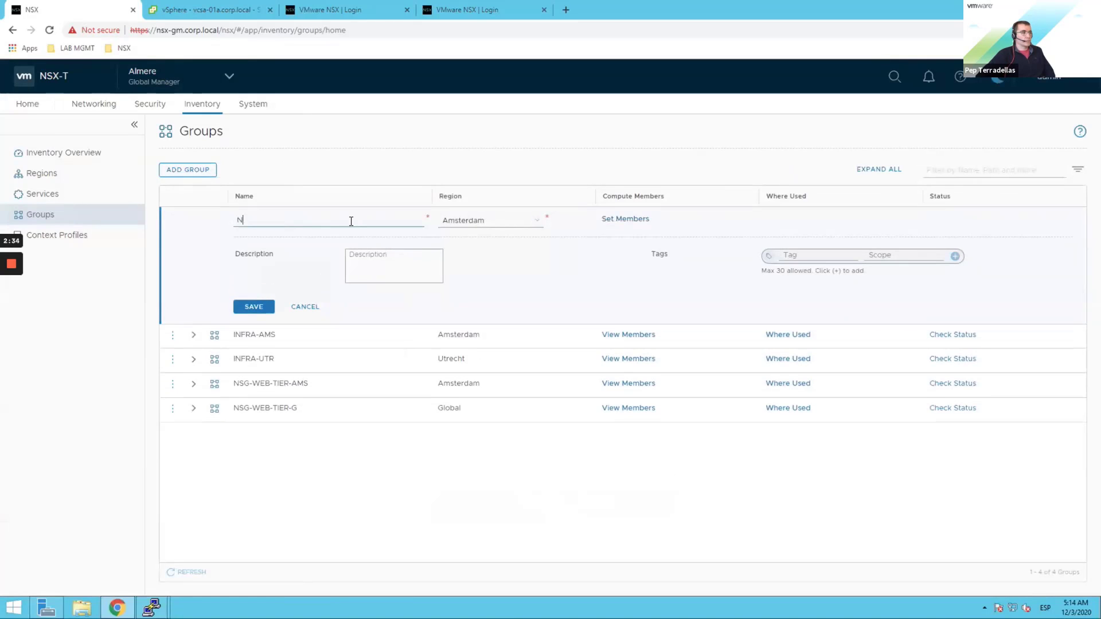
type("SG-WEB-TIER-")
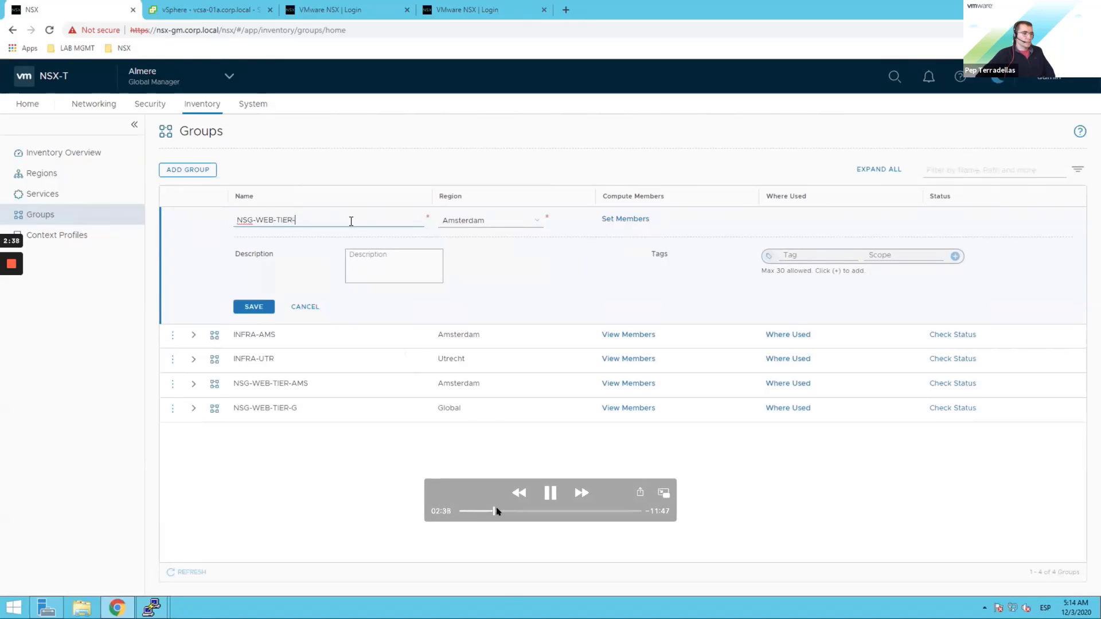
left_click(499, 510)
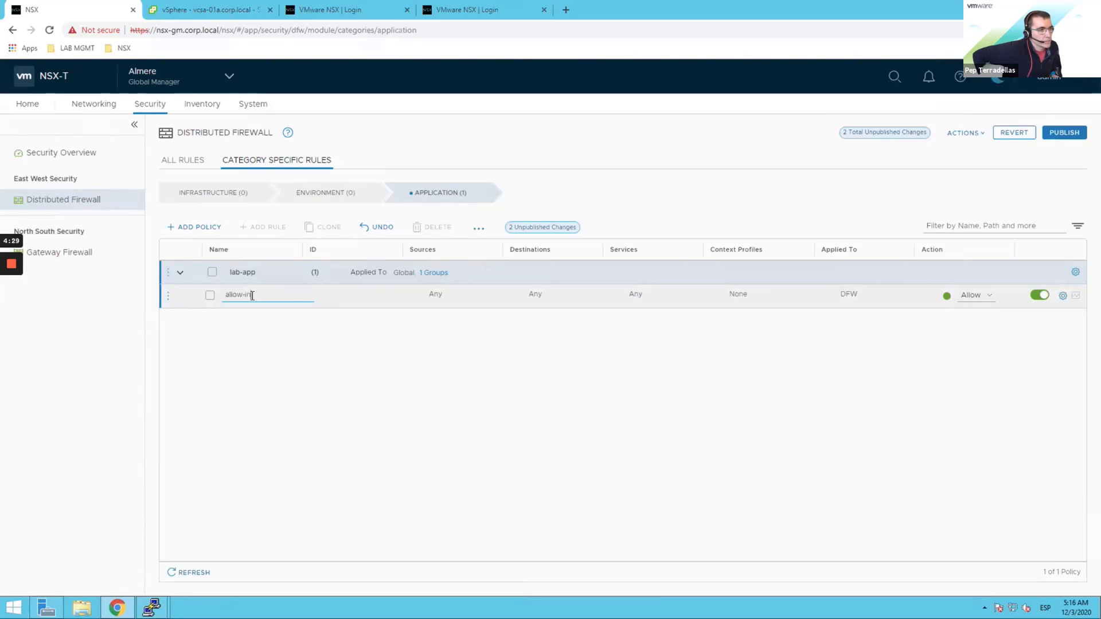
Step: Set NSG-WEB-TIER-G as the destination of the allow-in rule
left_click(535, 297)
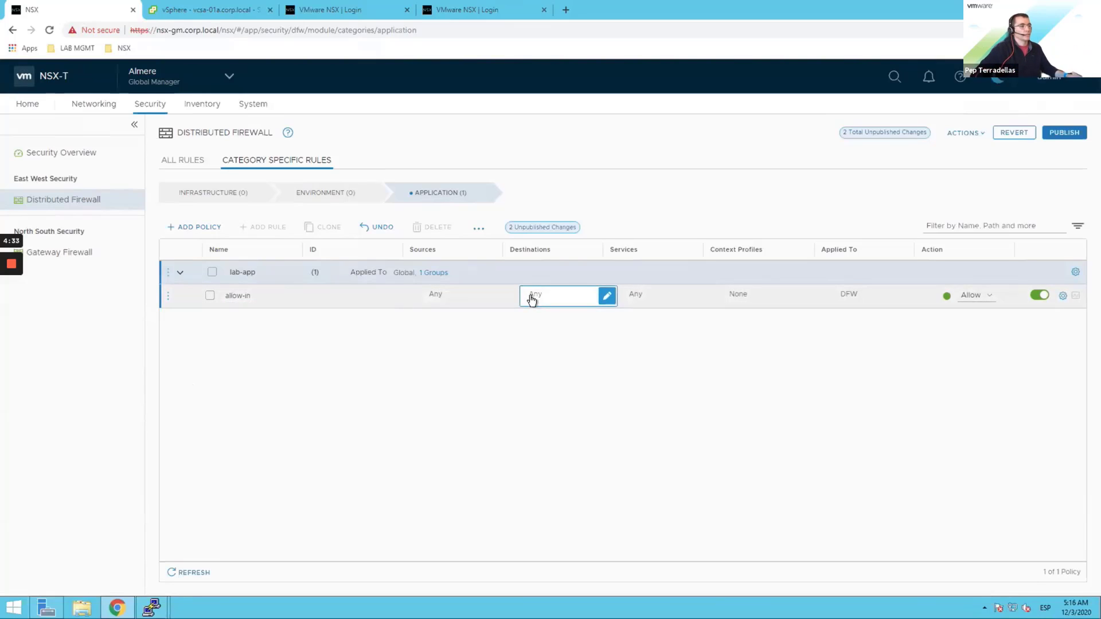
left_click(606, 295)
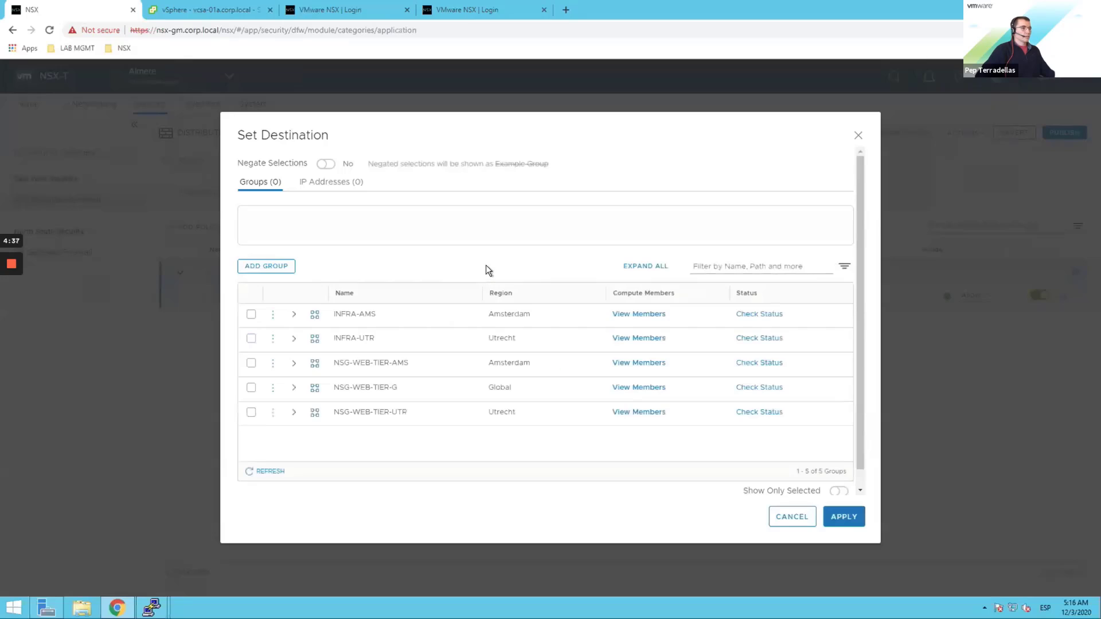
left_click(252, 388)
left_click(843, 516)
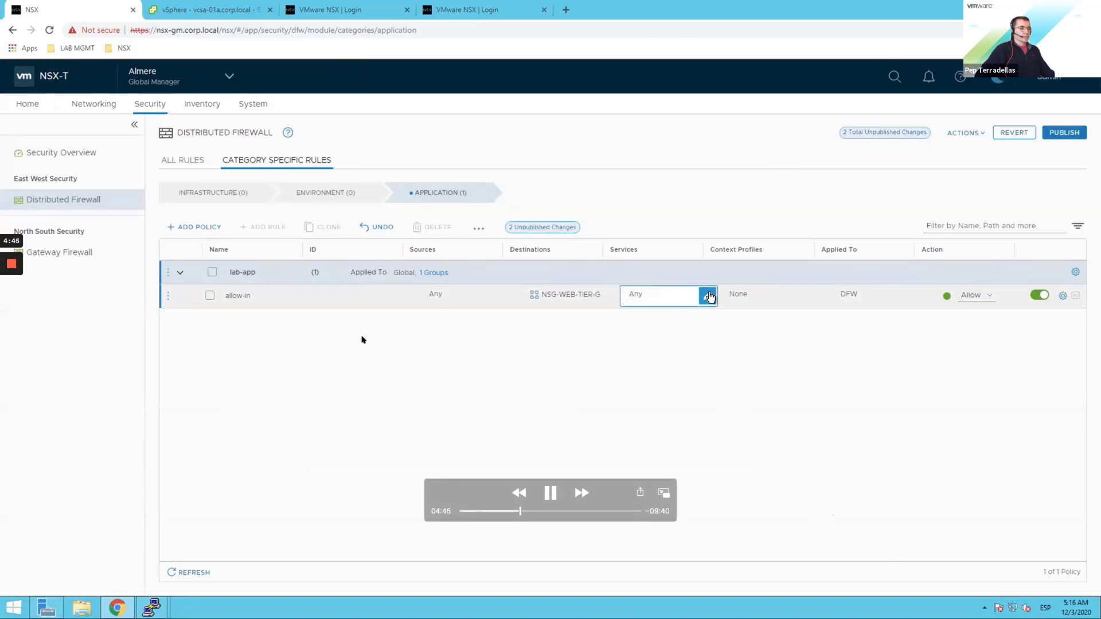
Step: Search the rule's services for icmp, then skip ahead to the updated rules
left_click(709, 296)
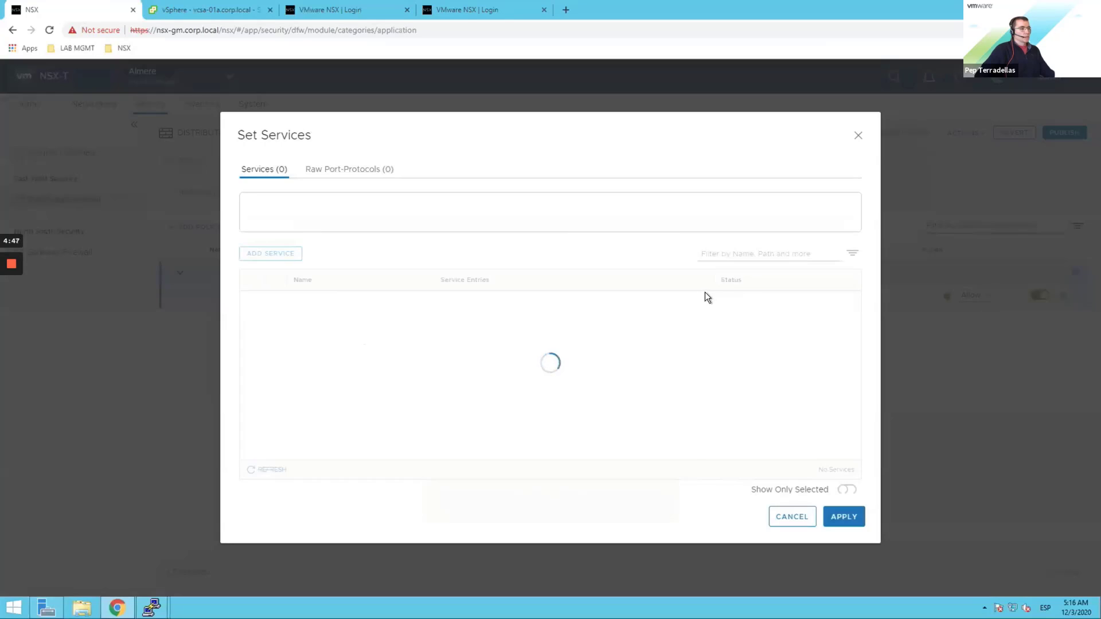
left_click(763, 255)
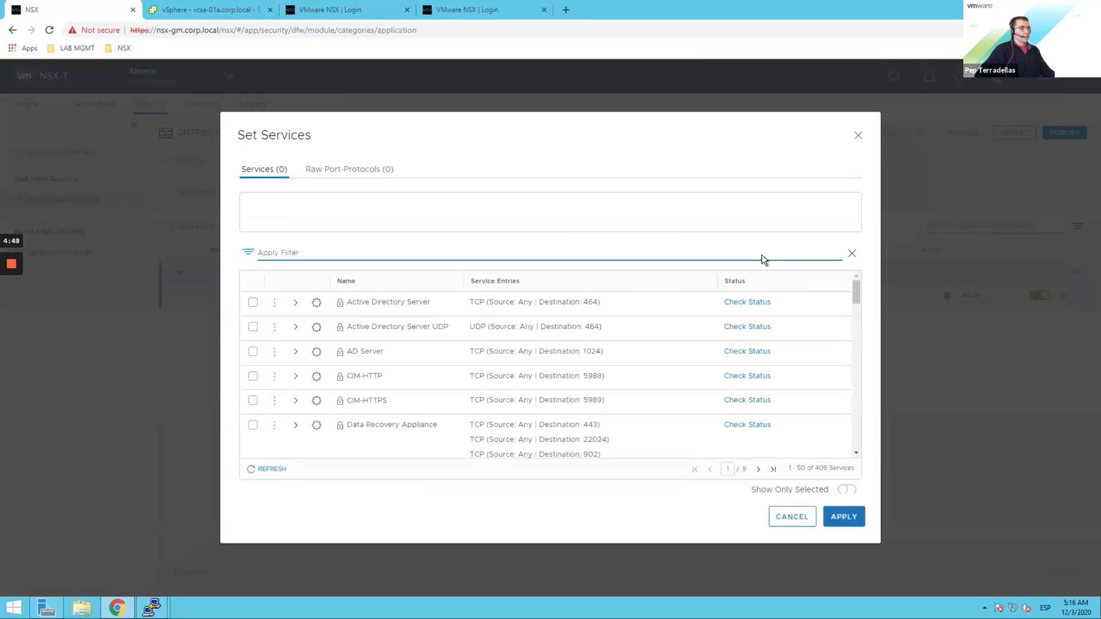
type("icmp")
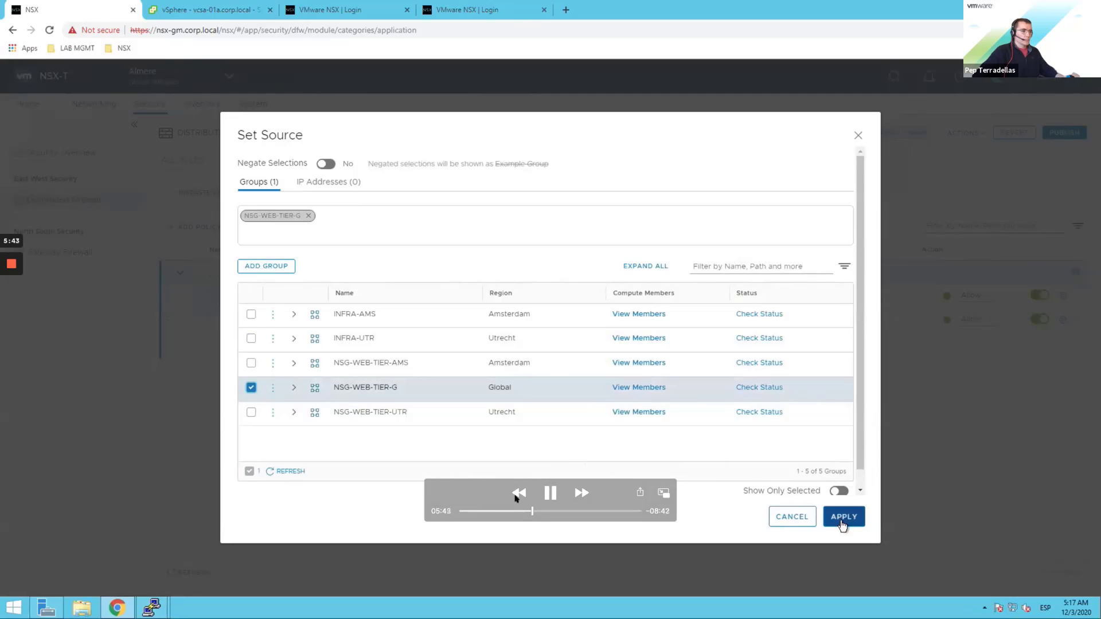
left_click_drag(534, 510, 536, 510)
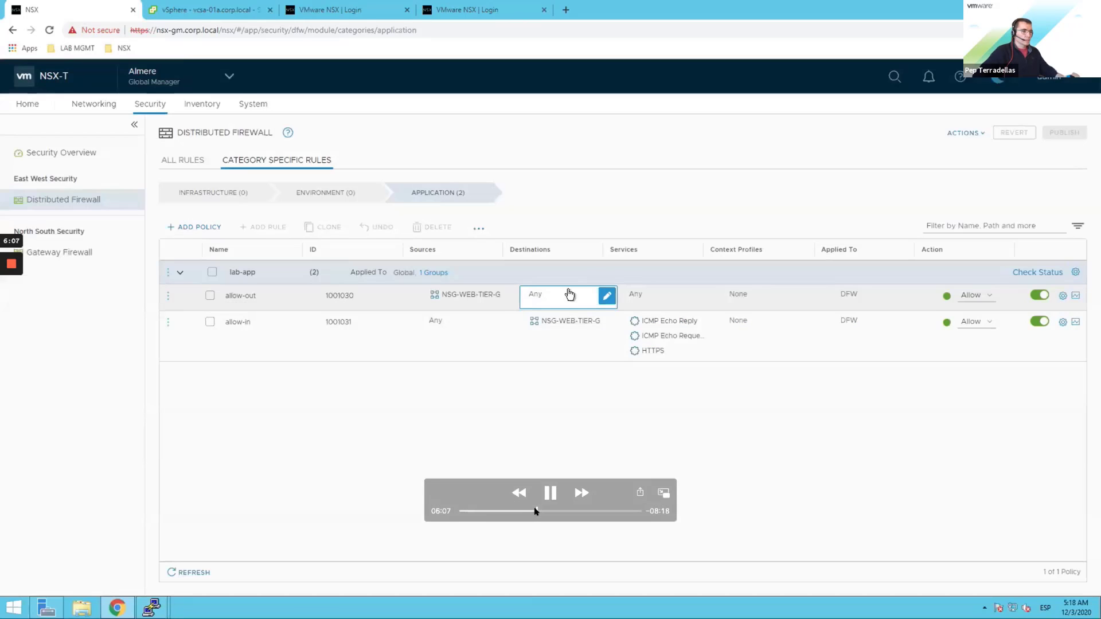
Step: Pause the demo on the lab-app rules, then resume it
left_click(548, 493)
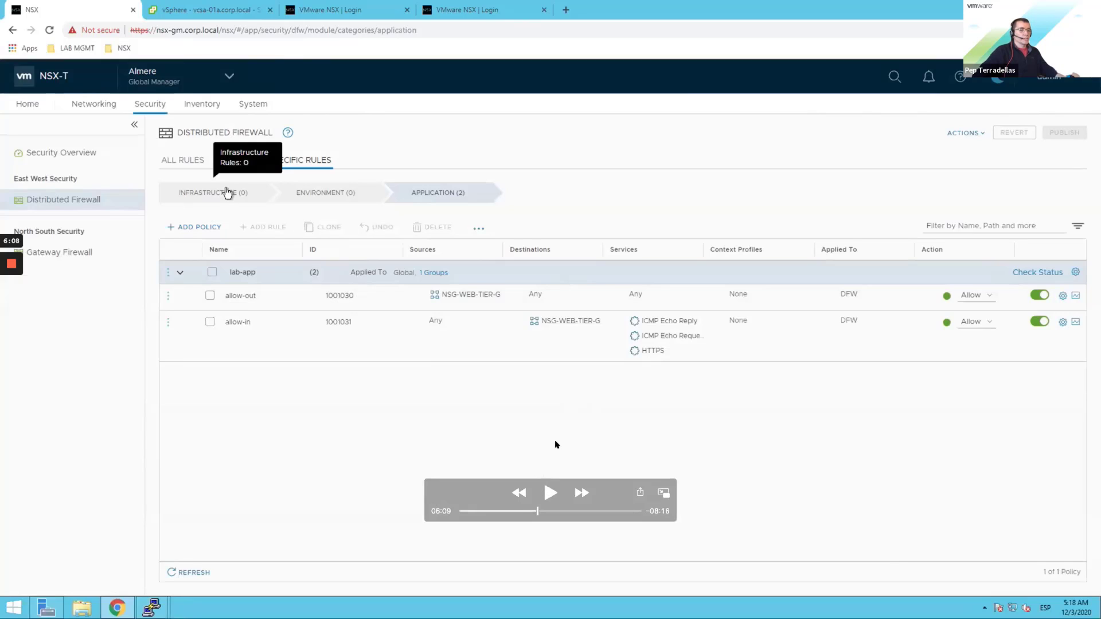
left_click(548, 494)
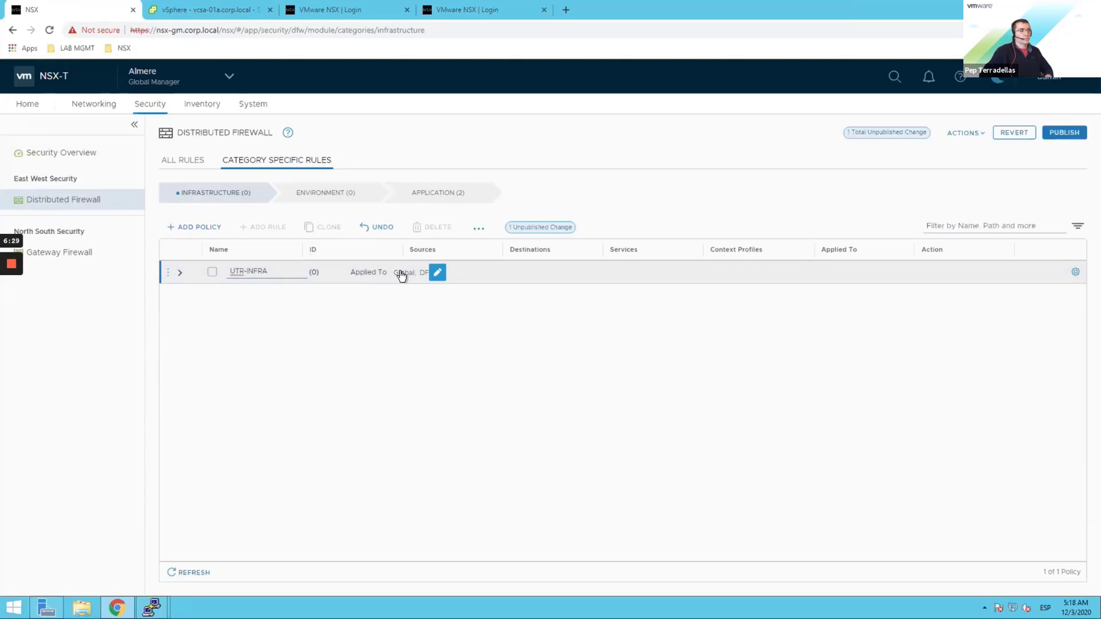
Step: Finish naming the new Infrastructure policy UTR-INFRA
left_click(435, 273)
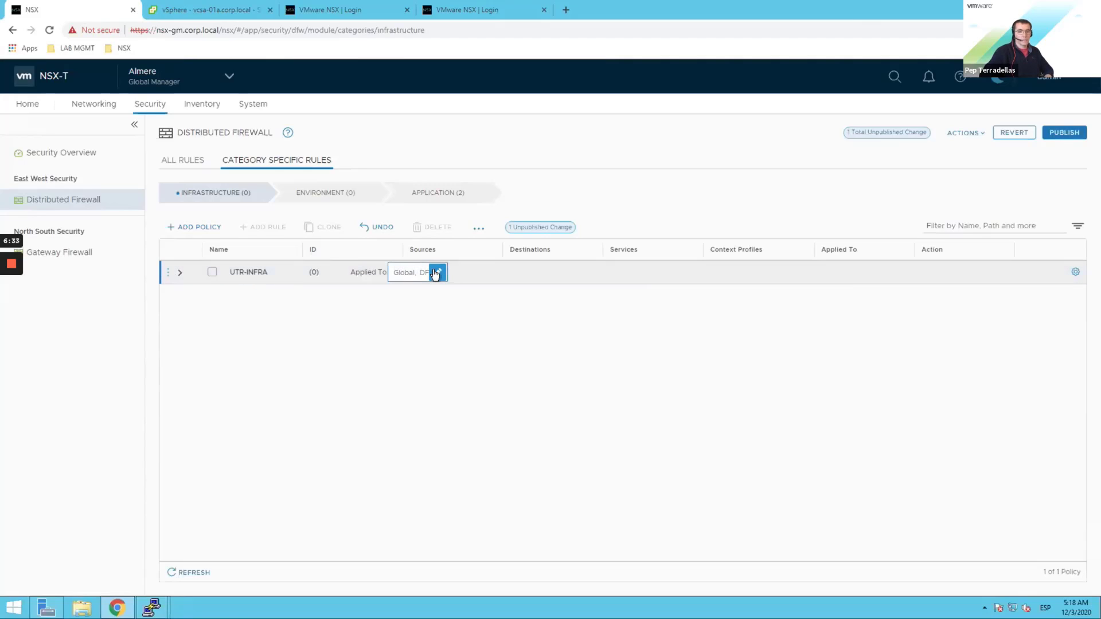
Step: Scope UTR-INFRA to the Utrecht region, applied to groups NSG-WEB-TIER-UTR and INFRA-UTR
left_click(435, 274)
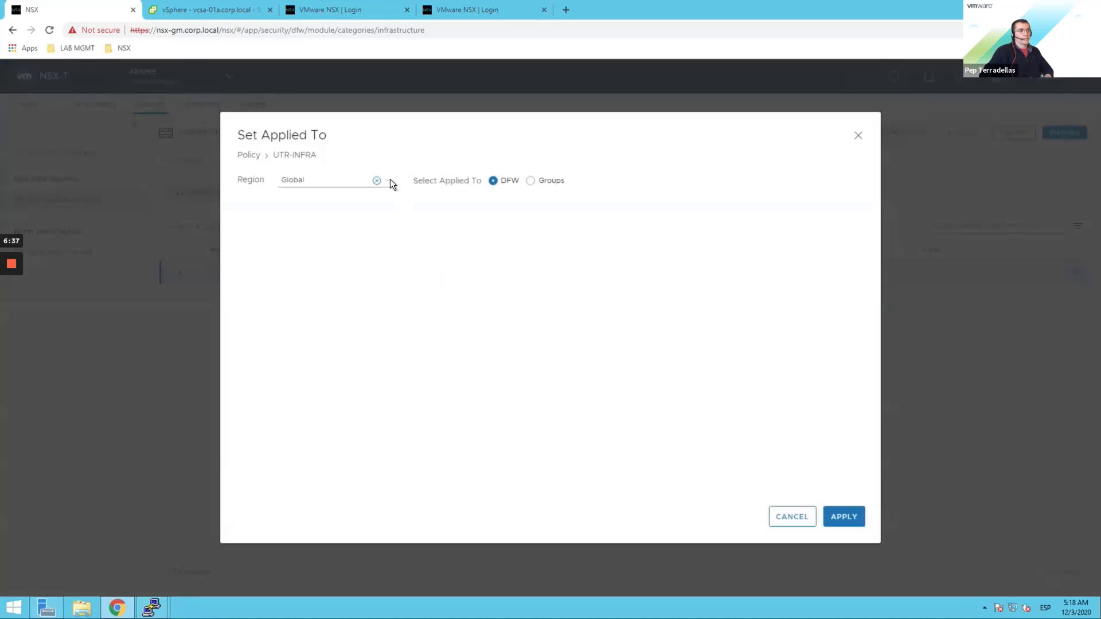
left_click(390, 180)
left_click(355, 222)
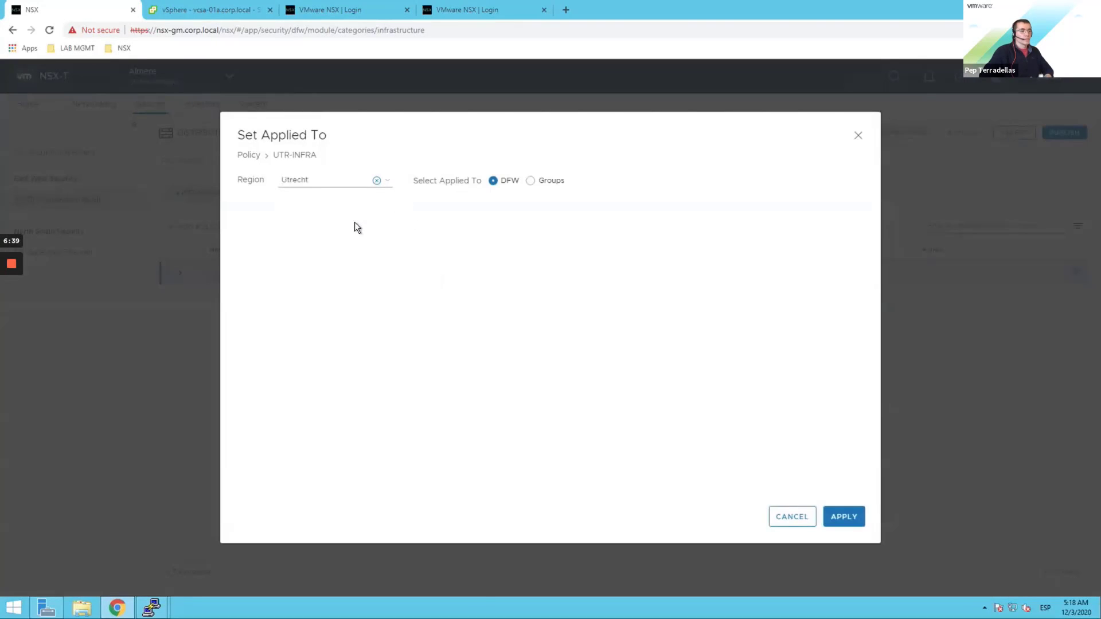
left_click(531, 181)
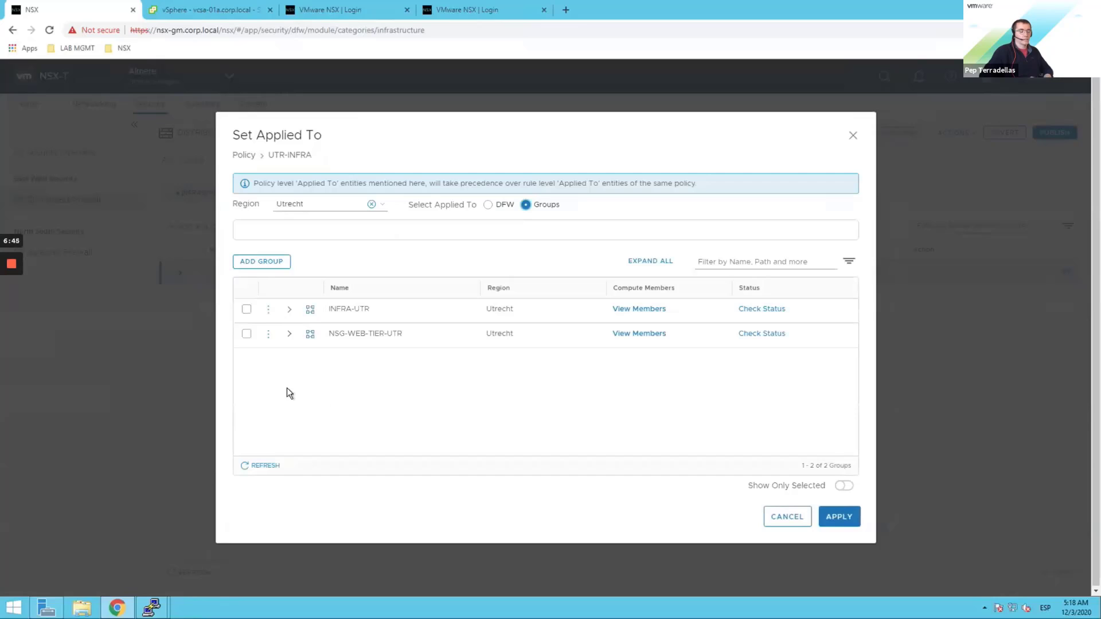
left_click(247, 333)
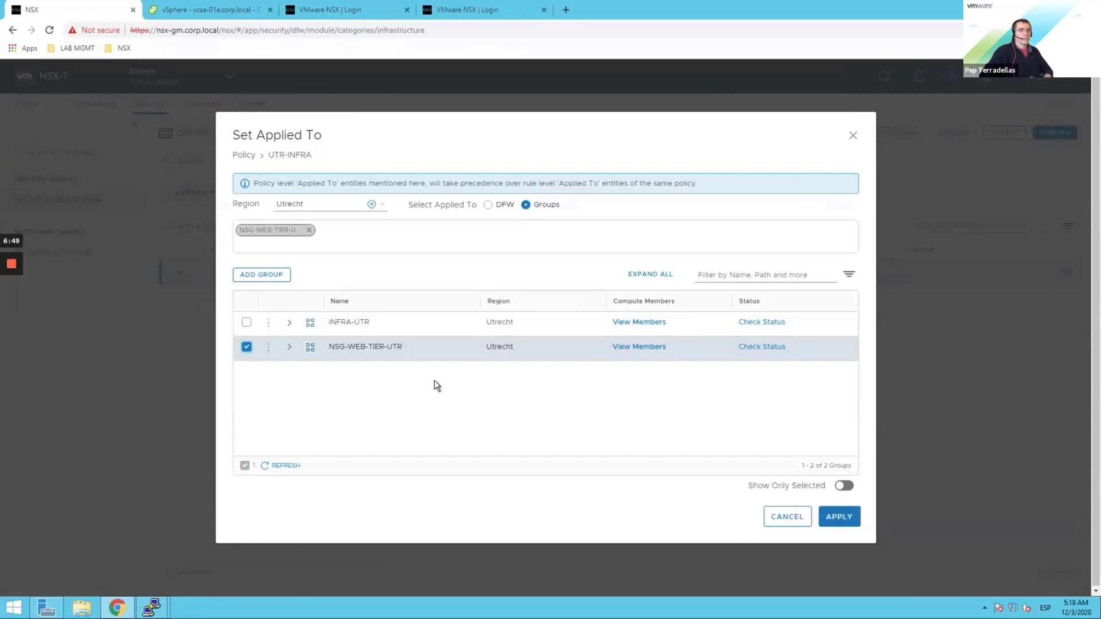
left_click(246, 322)
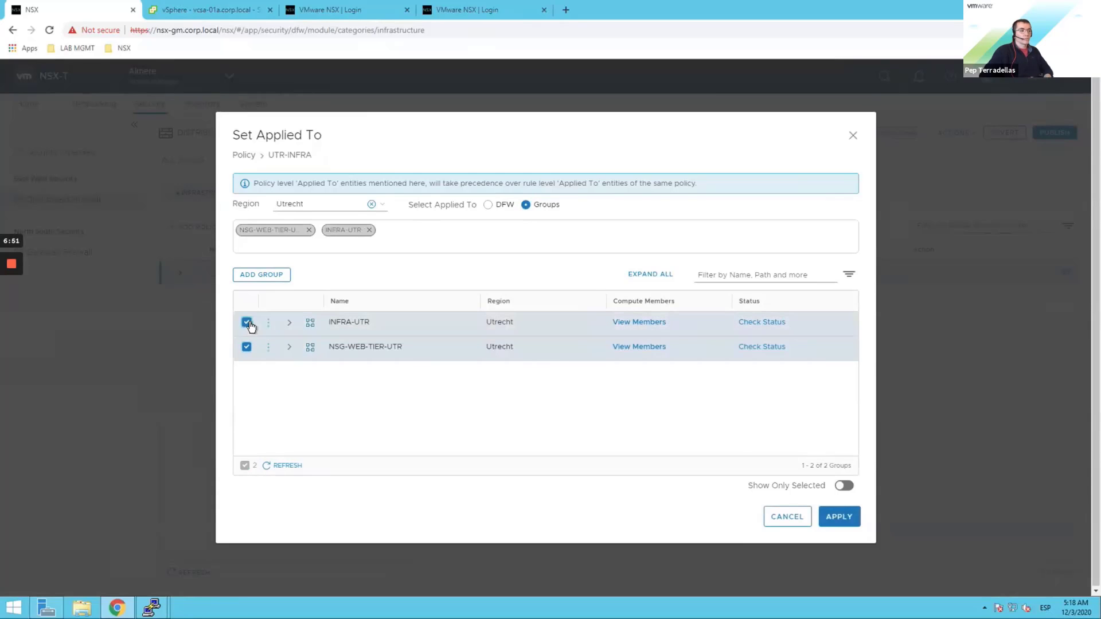
left_click(838, 519)
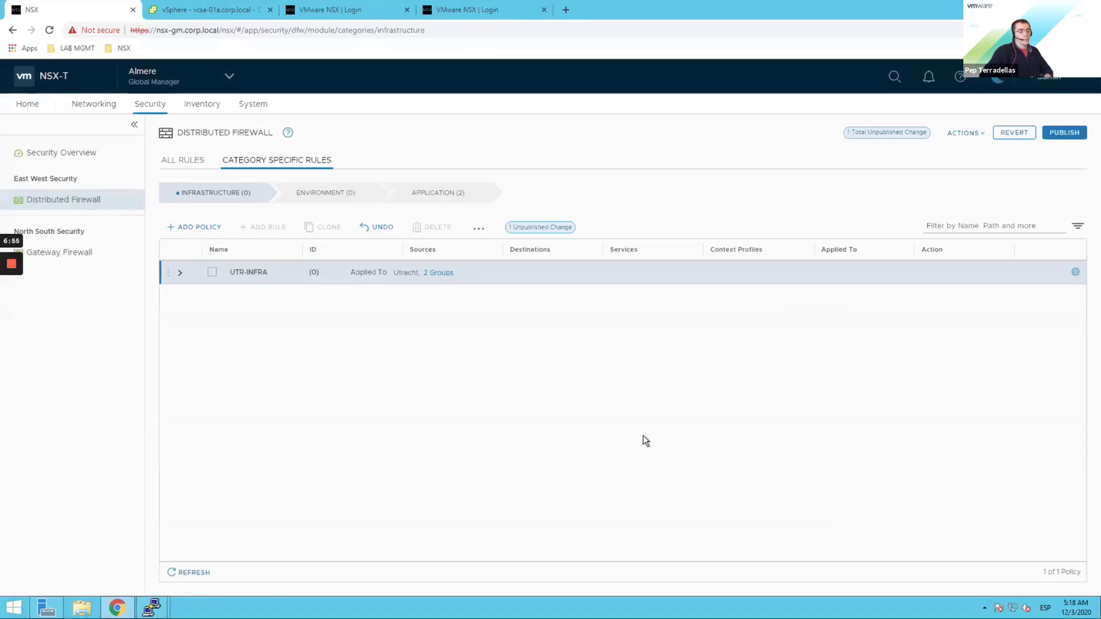
left_click(168, 272)
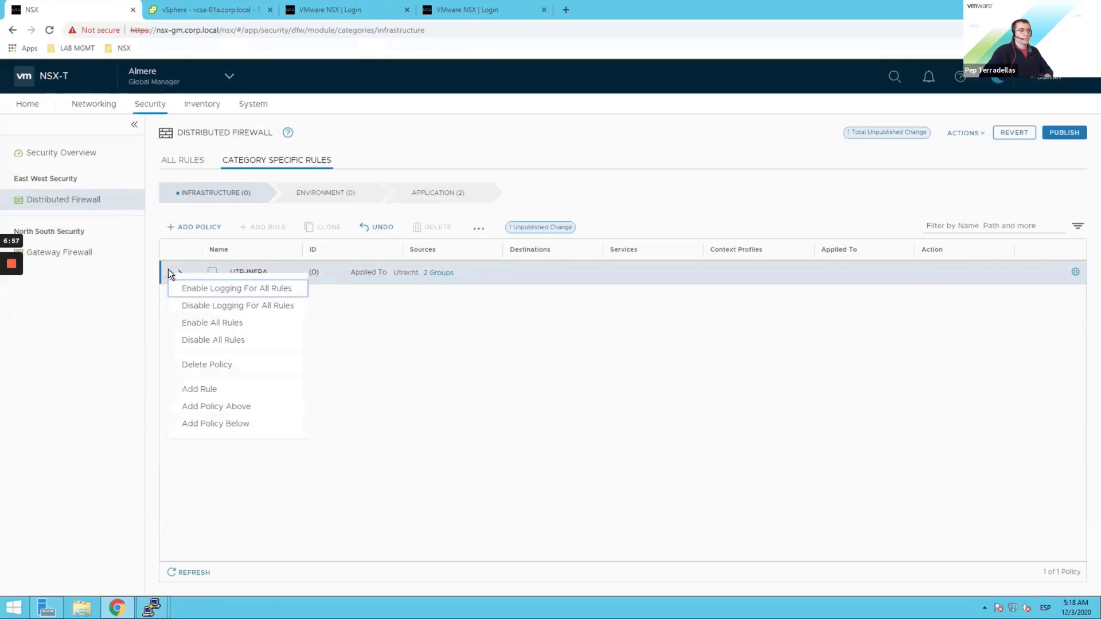
Step: Add a new rule to UTR-INFRA named web-to-infra
left_click(210, 391)
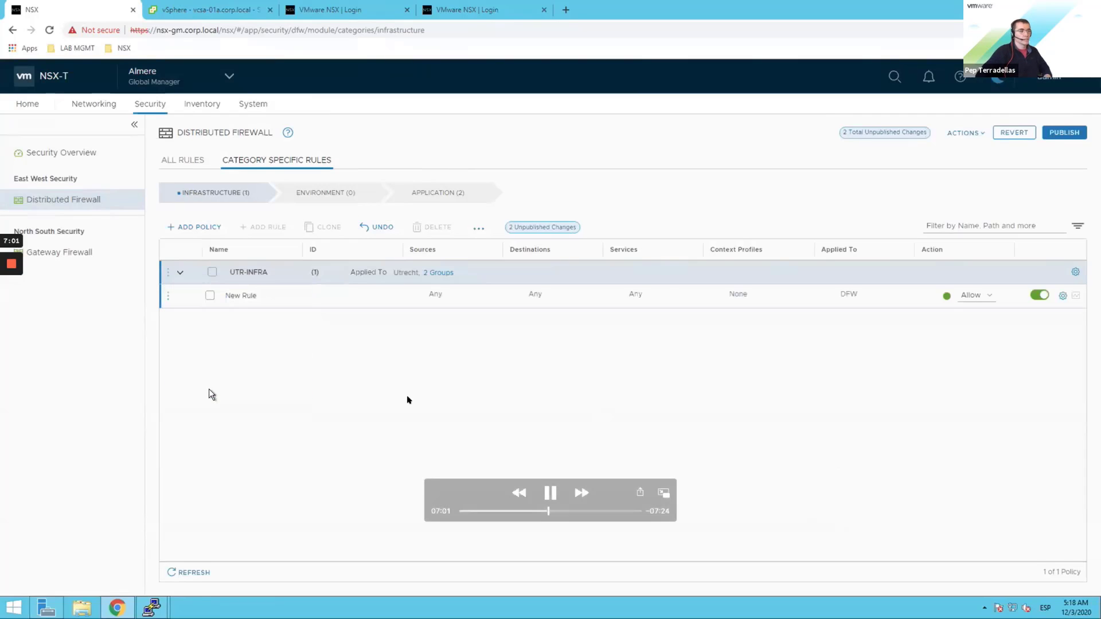
left_click(246, 296)
triple_click(248, 295)
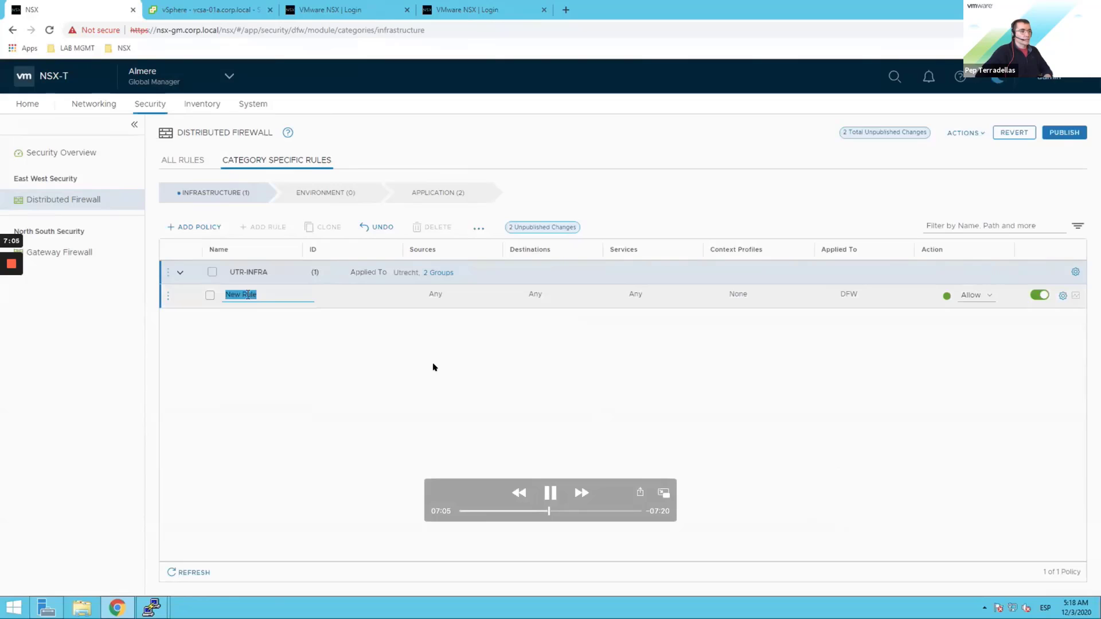
type("W")
key("BackSpace")
key("BackSpace")
key("BackSpace")
type("web-to-infra")
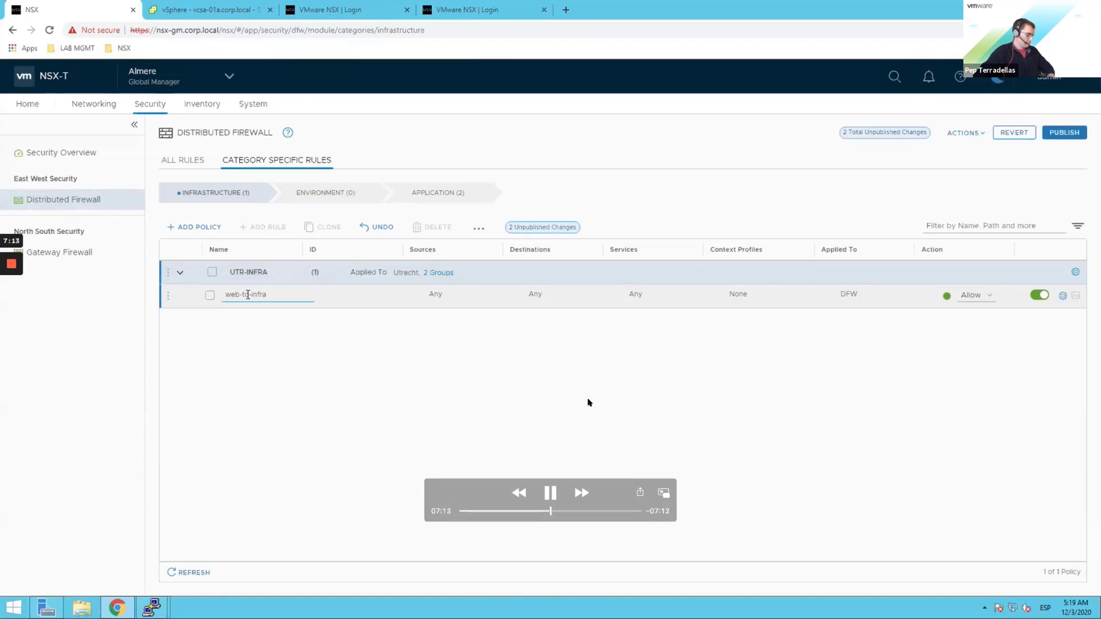
Step: Make NSG-WEB-TIER-G the rule's source, then skip ahead past the services selection
left_click(439, 294)
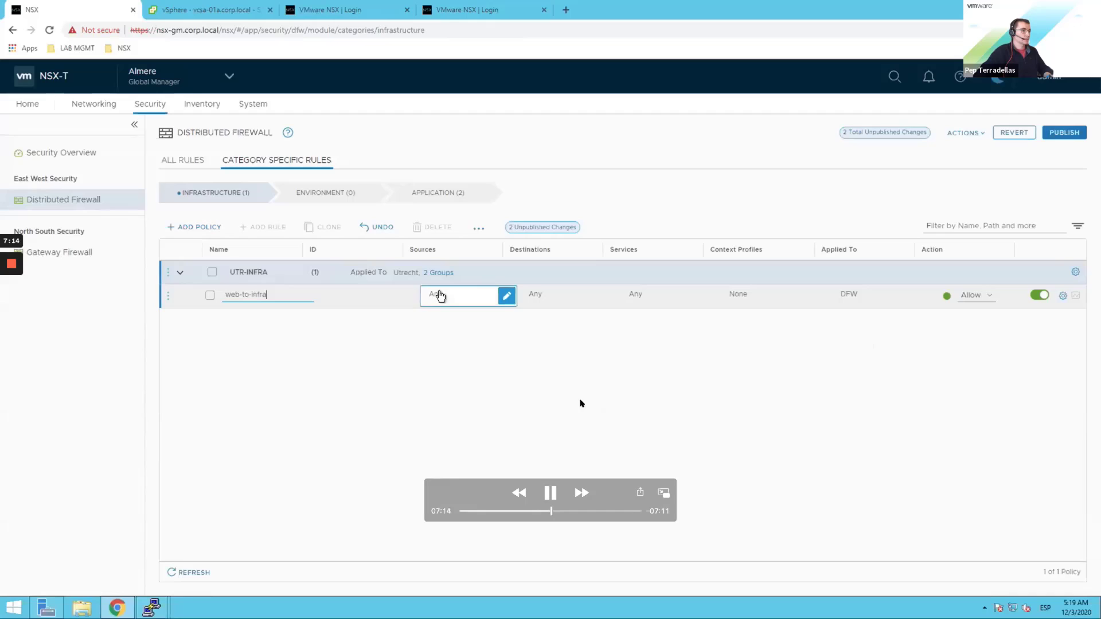
left_click(505, 296)
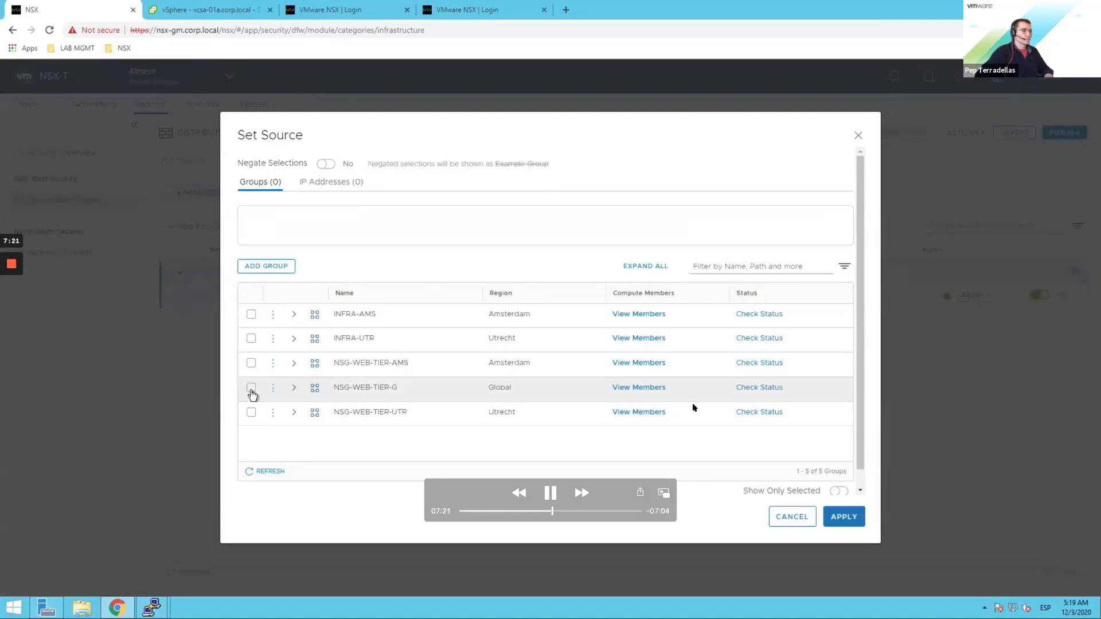
left_click(251, 387)
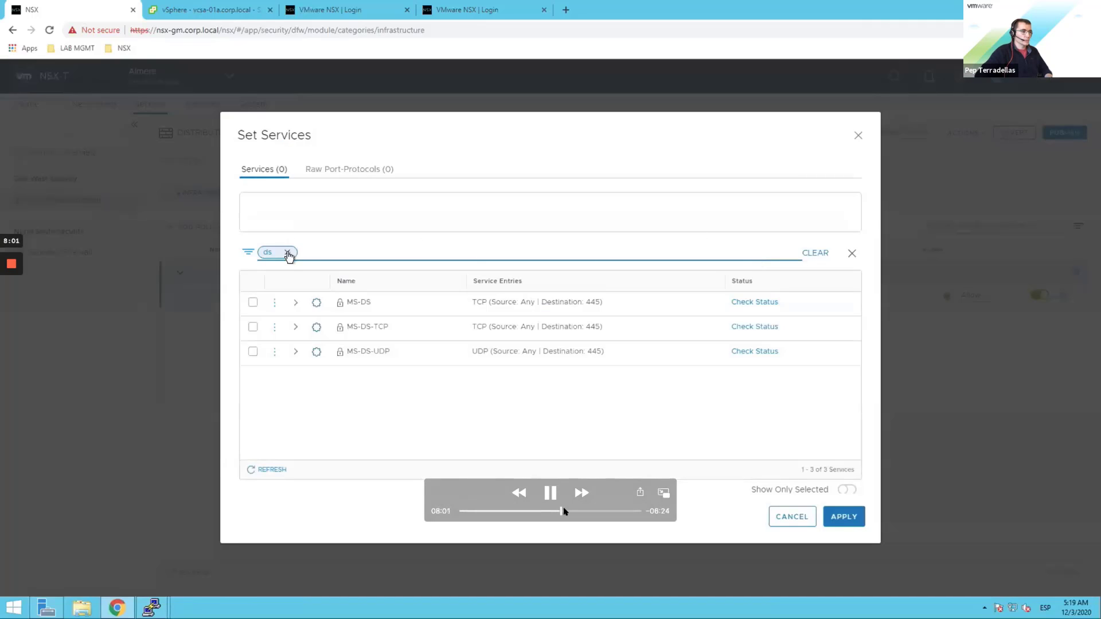
key("space")
left_click_drag(565, 511, 571, 511)
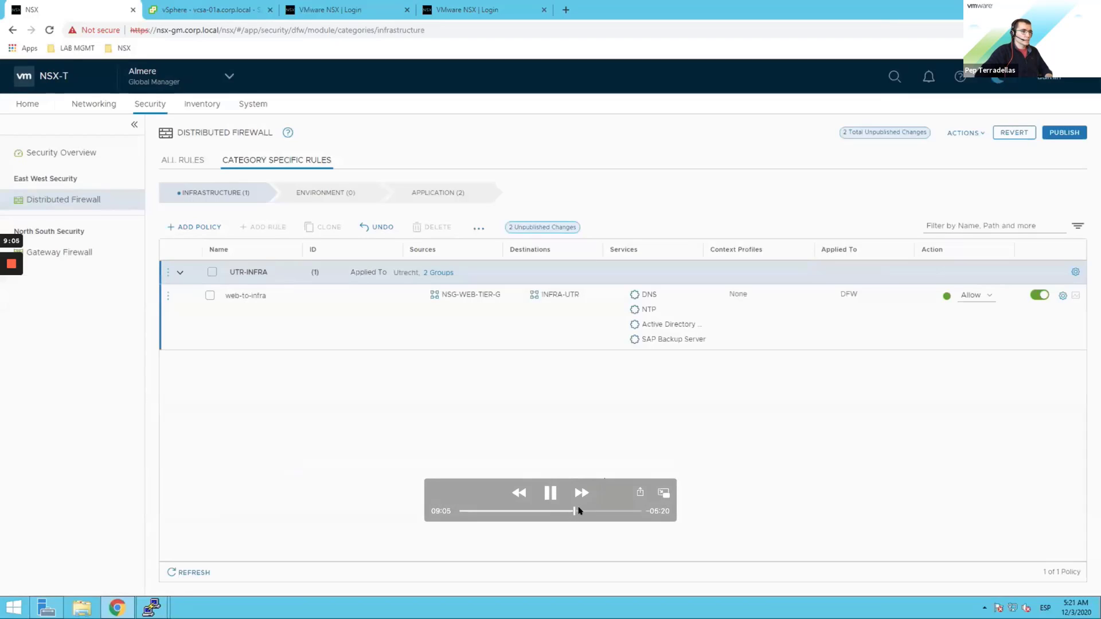
left_click_drag(578, 510, 617, 511)
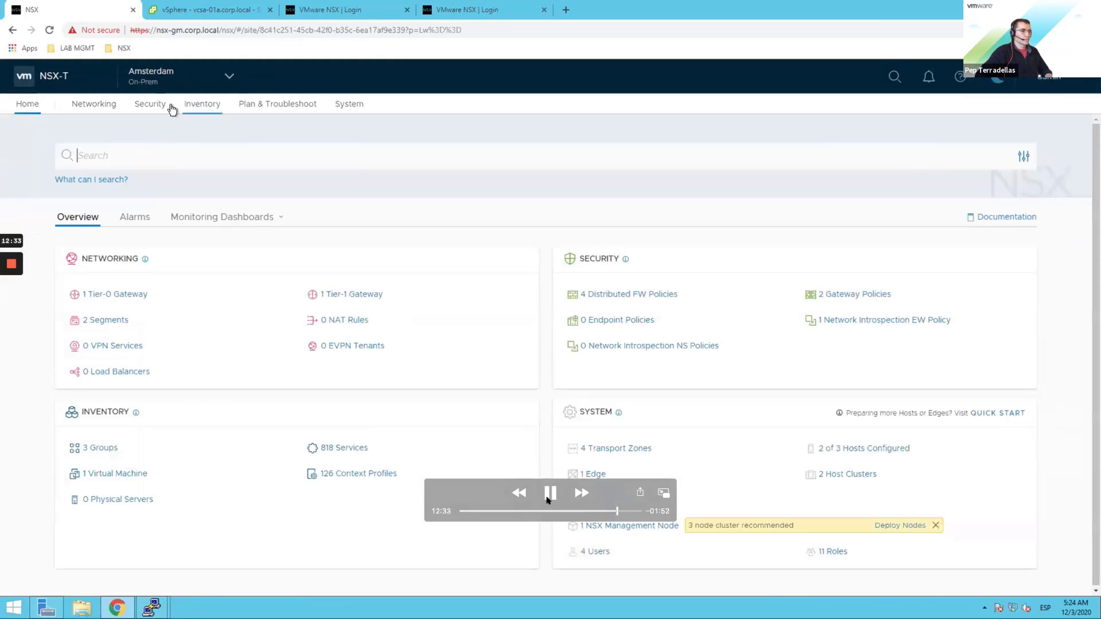
Step: Pause the demo, go back to the published AMS-INFRA and UTR-INFRA firewall rules, then resume
left_click(549, 497)
left_click(612, 511)
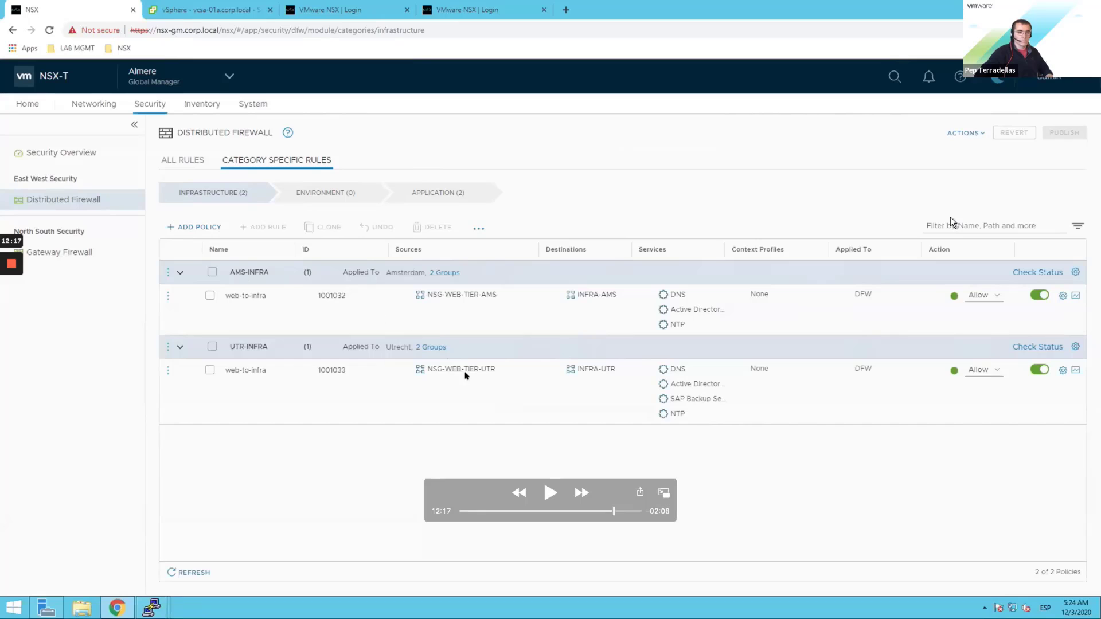
left_click(548, 492)
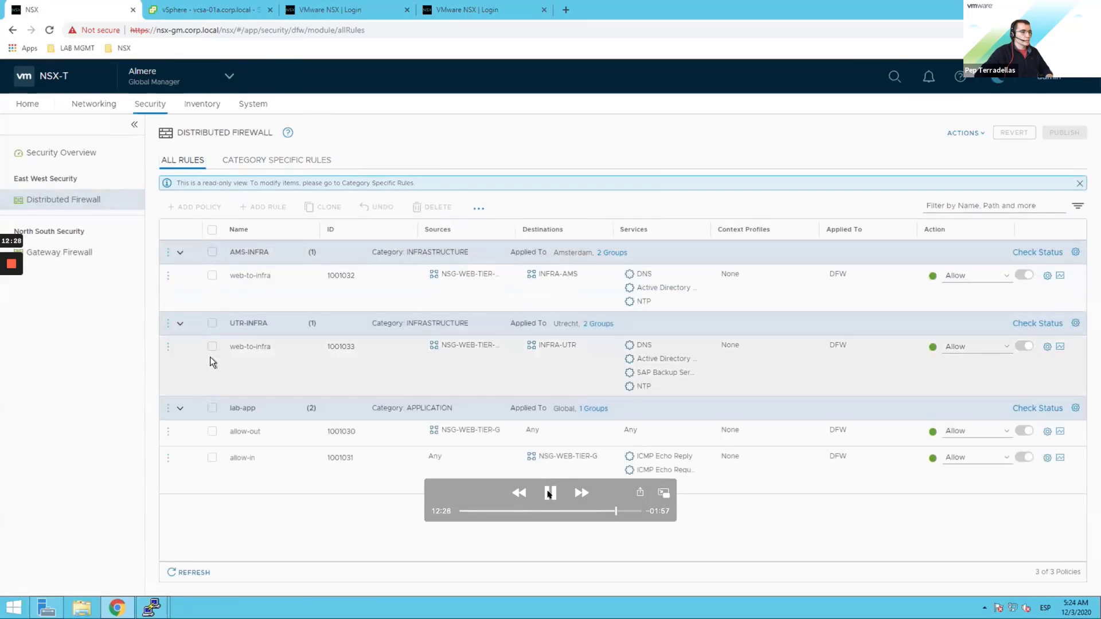
left_click(549, 493)
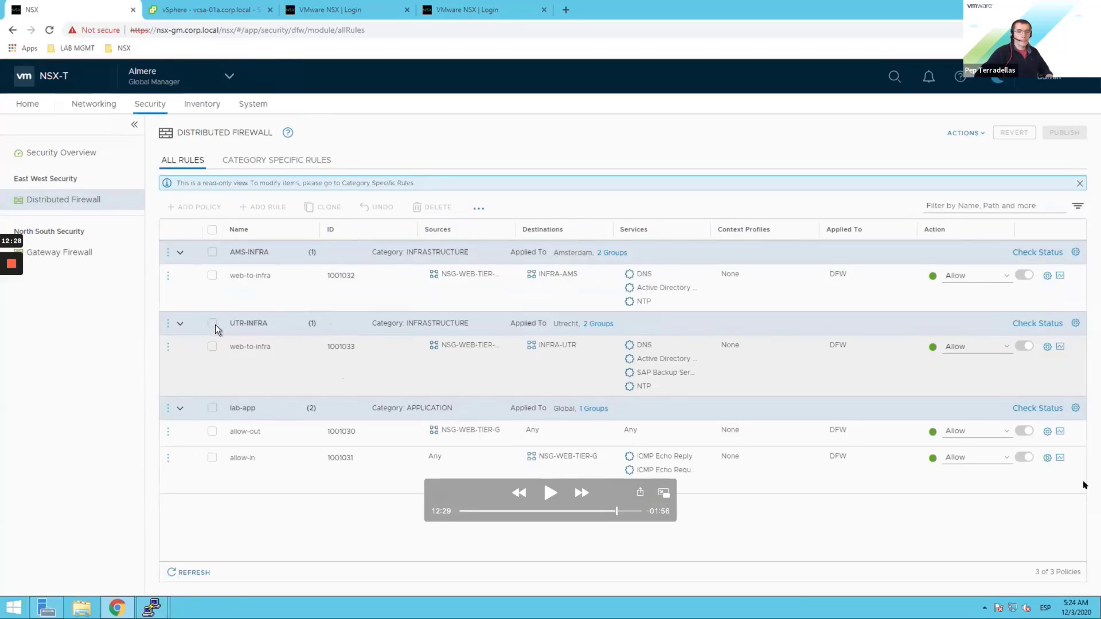
Step: Resume the demo playback
left_click(552, 494)
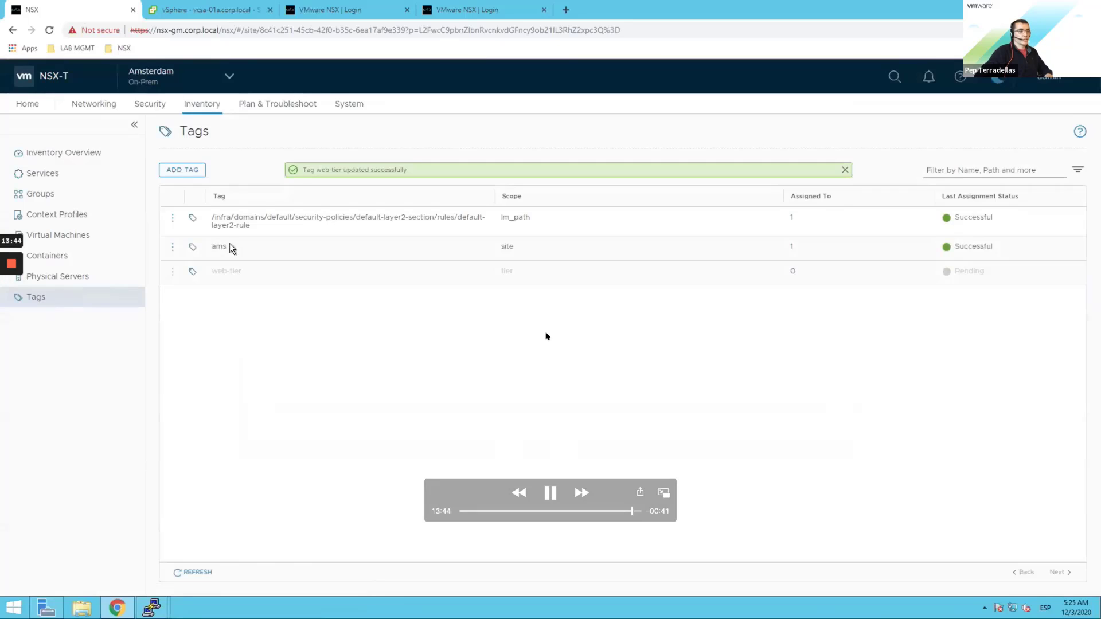
Step: Switch to the Utrecht site's tag inventory and begin setting virtual machines on the utr tag
left_click(228, 81)
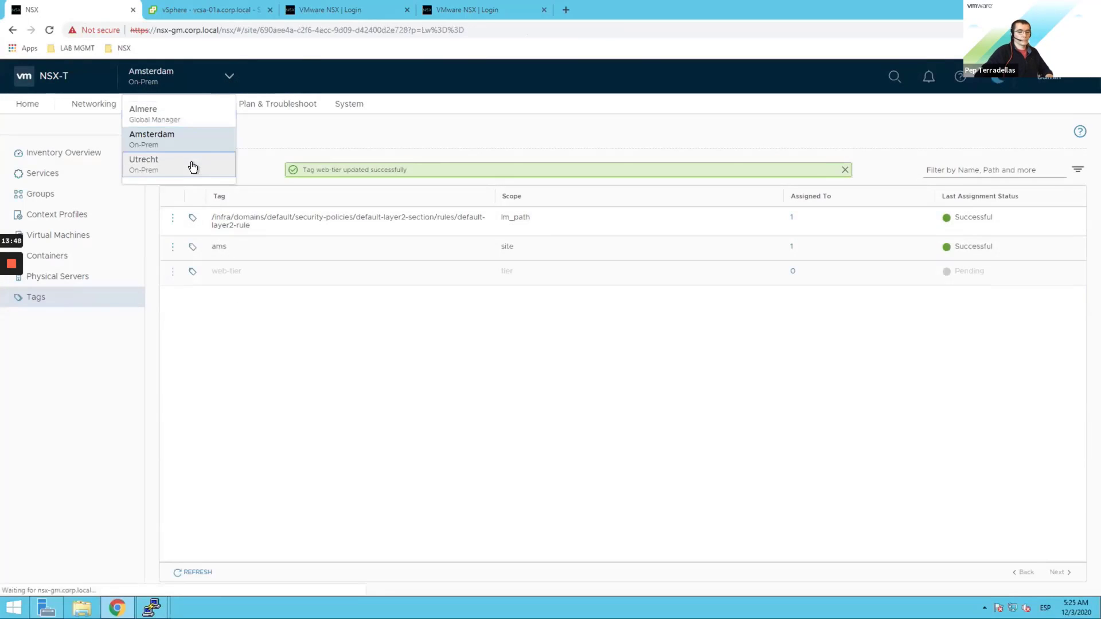
left_click(192, 162)
left_click(202, 104)
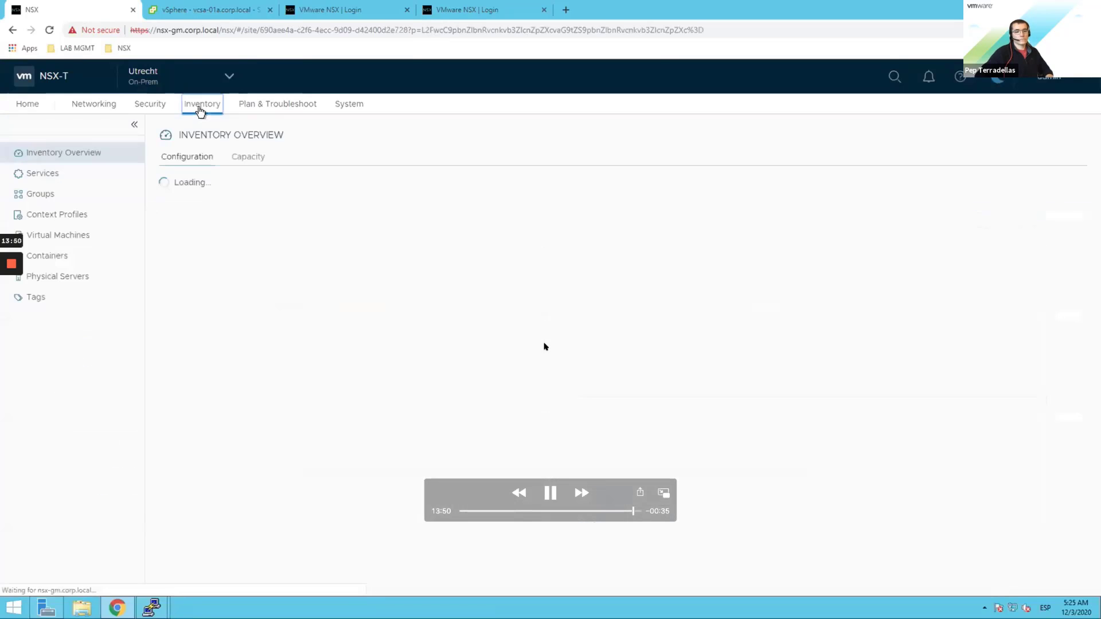
left_click(43, 298)
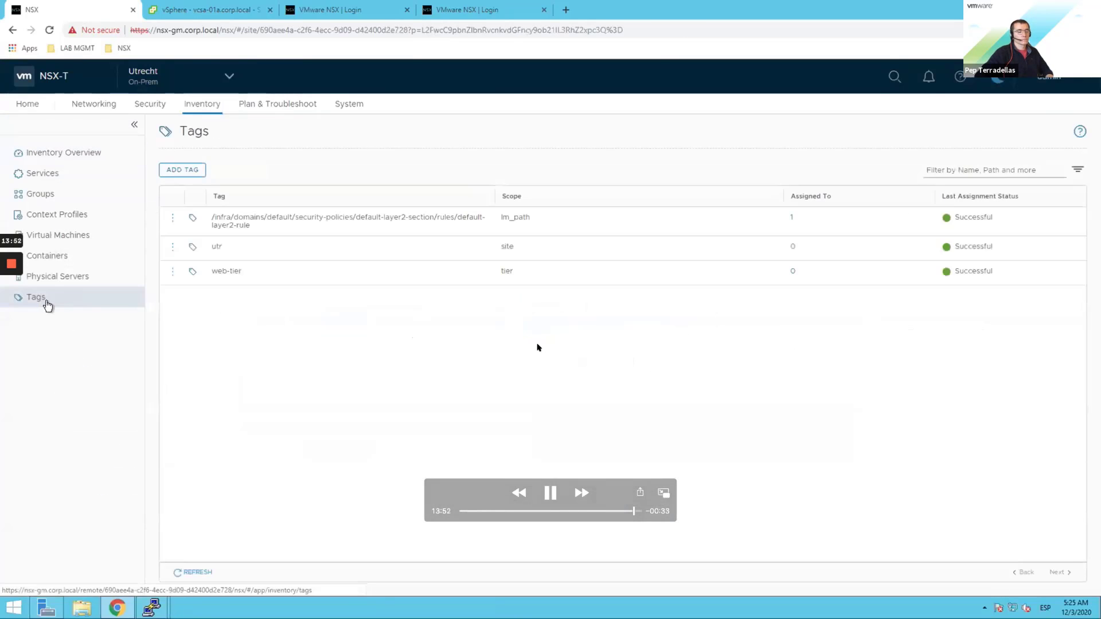
left_click(173, 247)
left_click(203, 247)
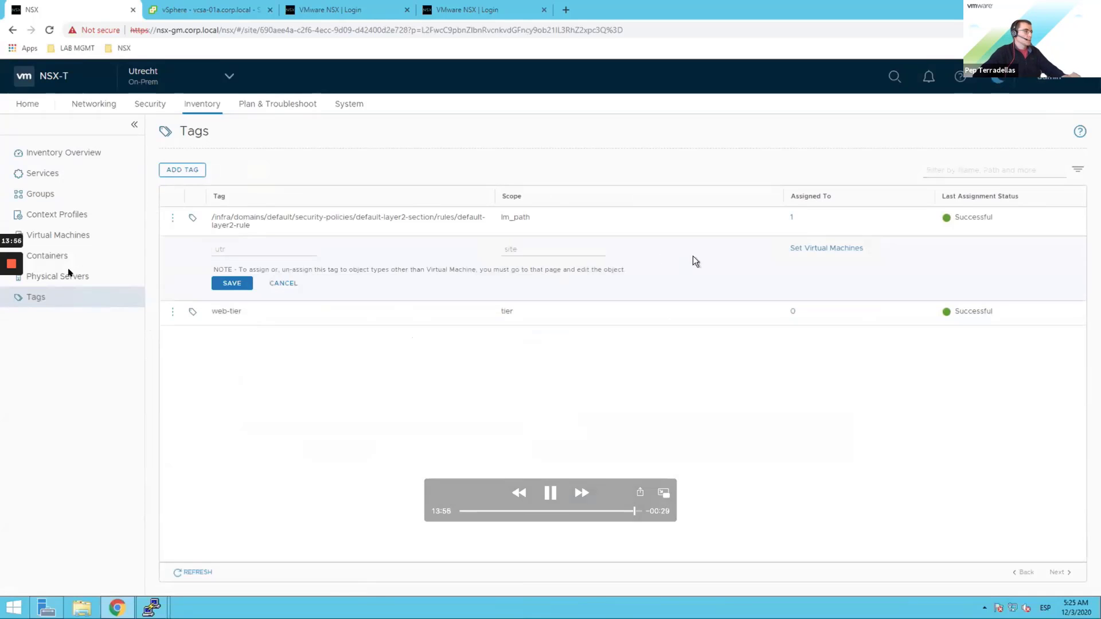
left_click(823, 250)
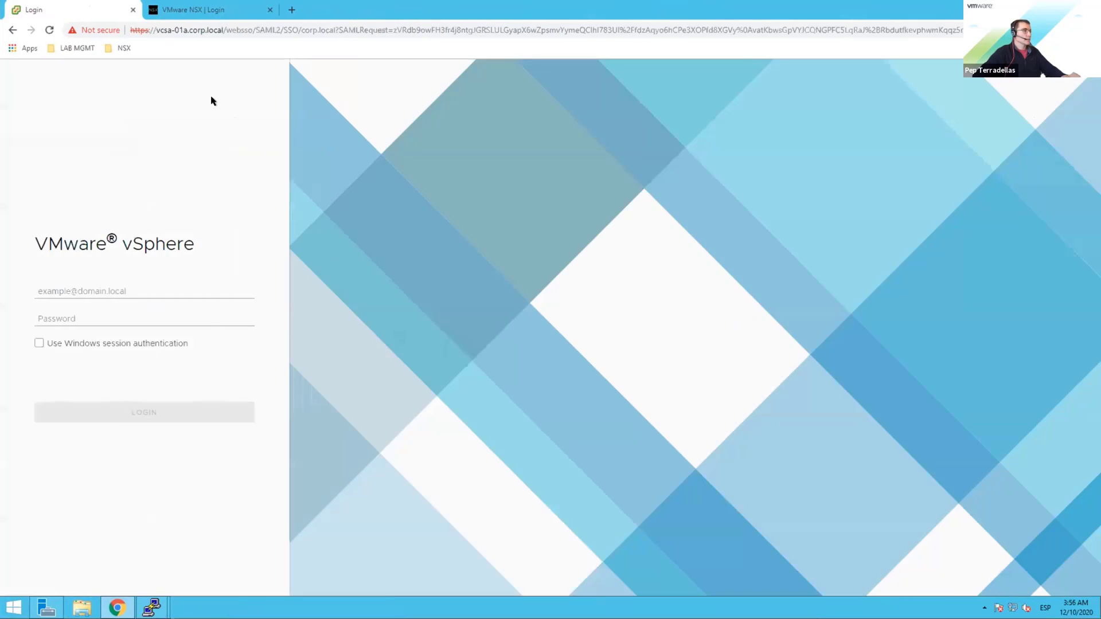
Step: Sign in to vSphere Client as the corp.local domain administrator, correcting the username typo
left_click(137, 285)
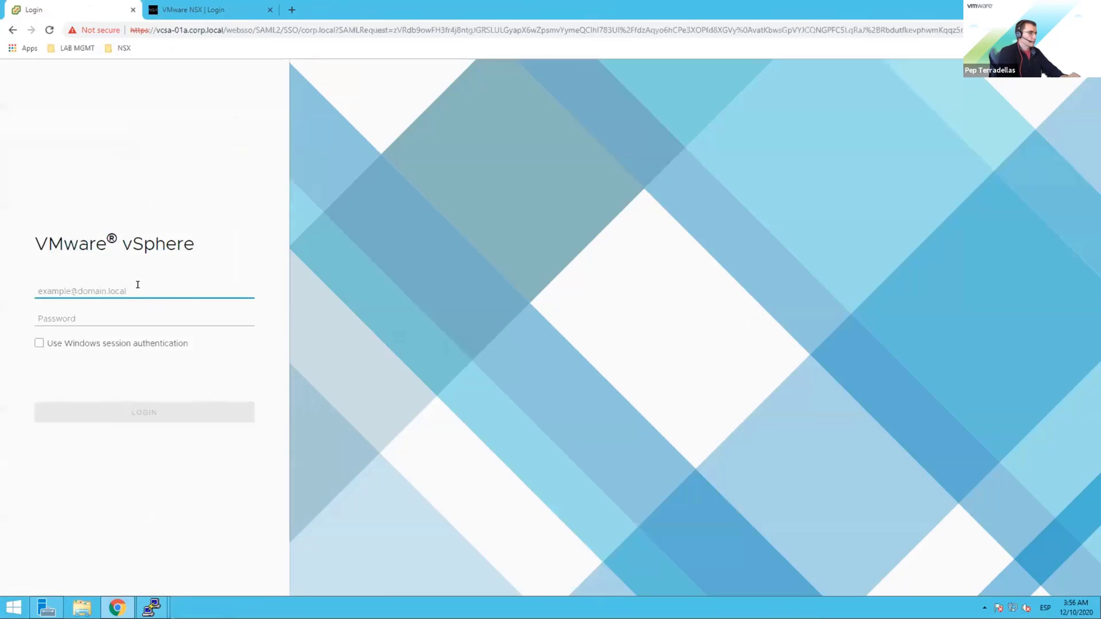
type("admi")
key("BackSpace")
key("BackSpace")
key("BackSpace")
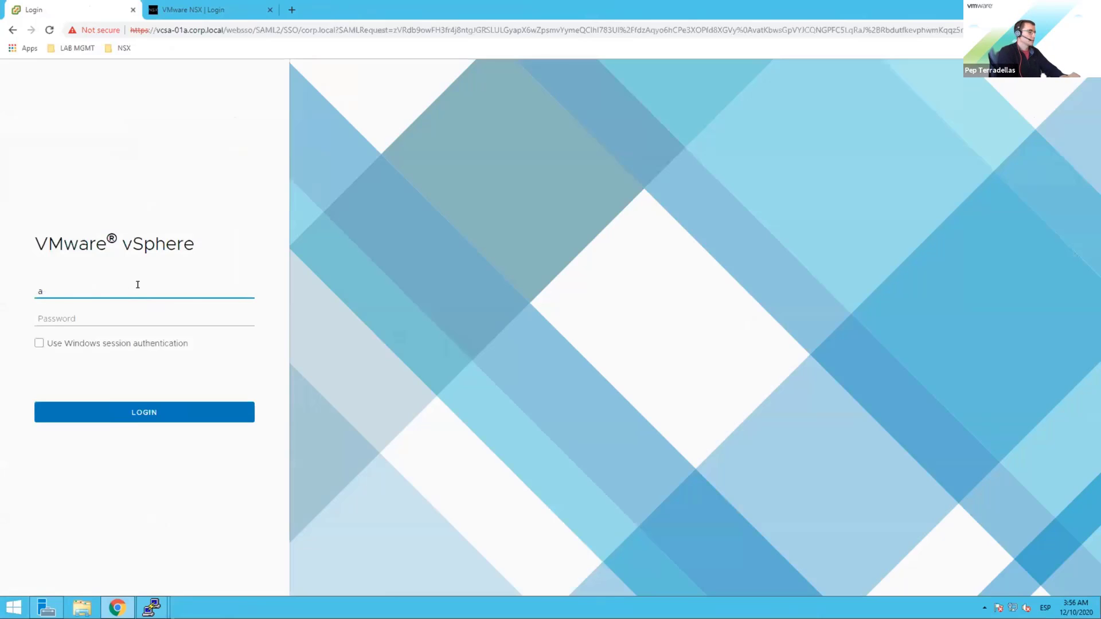
type("dminstrator@corp")
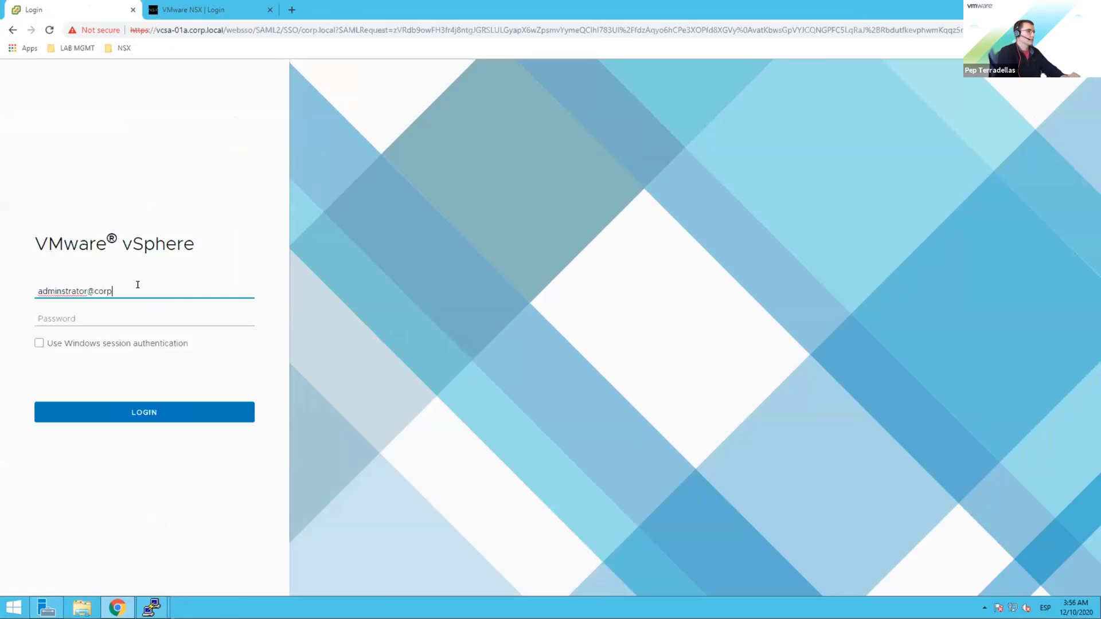
type(".local")
key("Tab")
type("VMware1!")
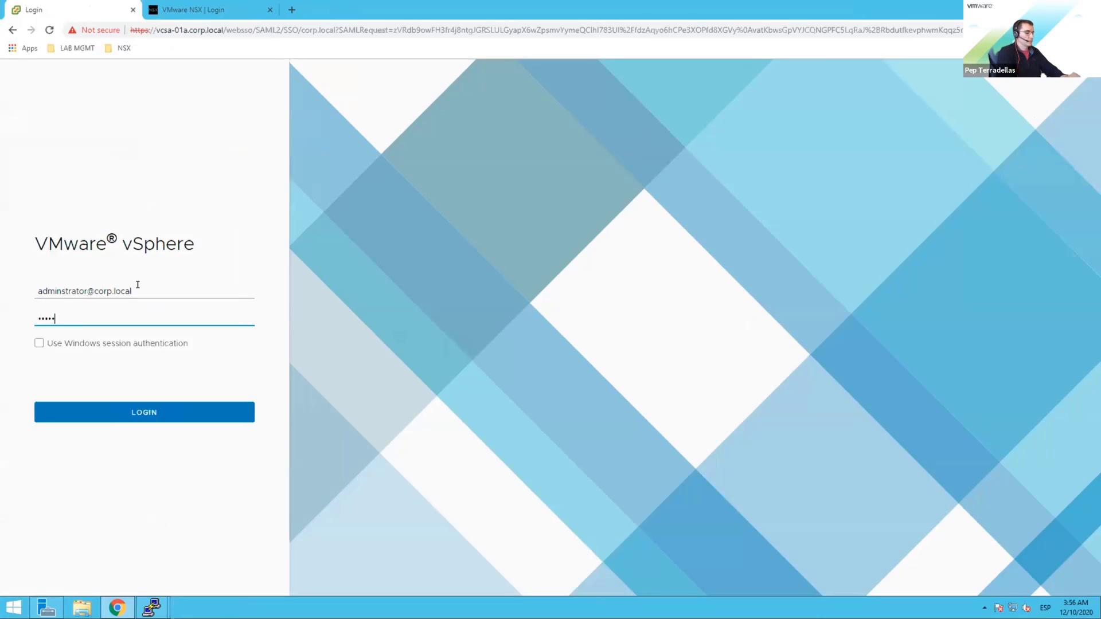
key("Return")
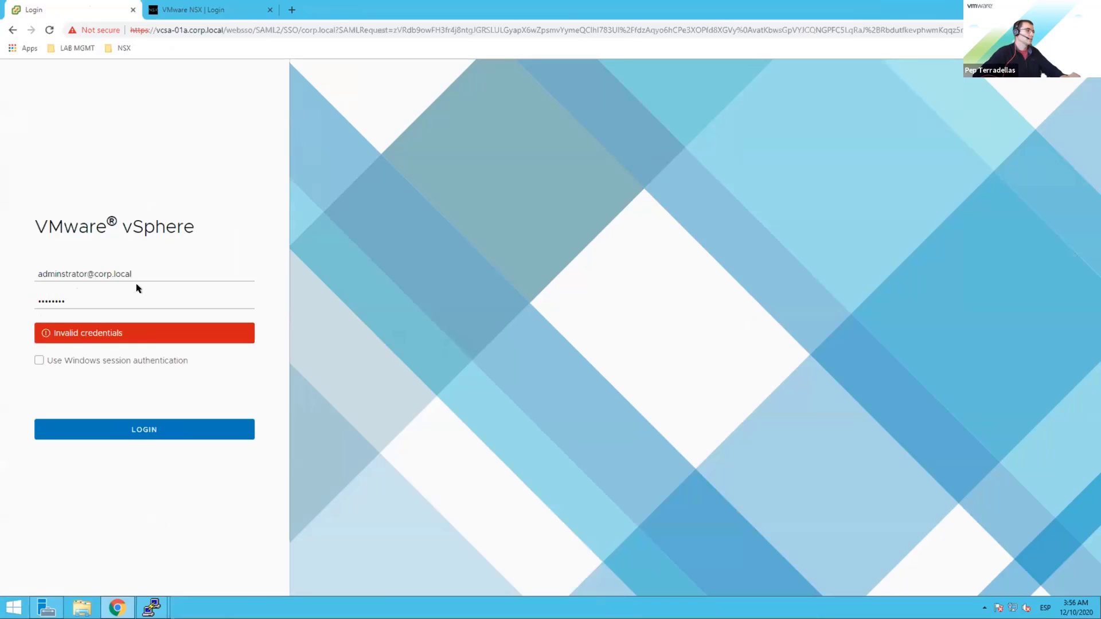
double_click(46, 292)
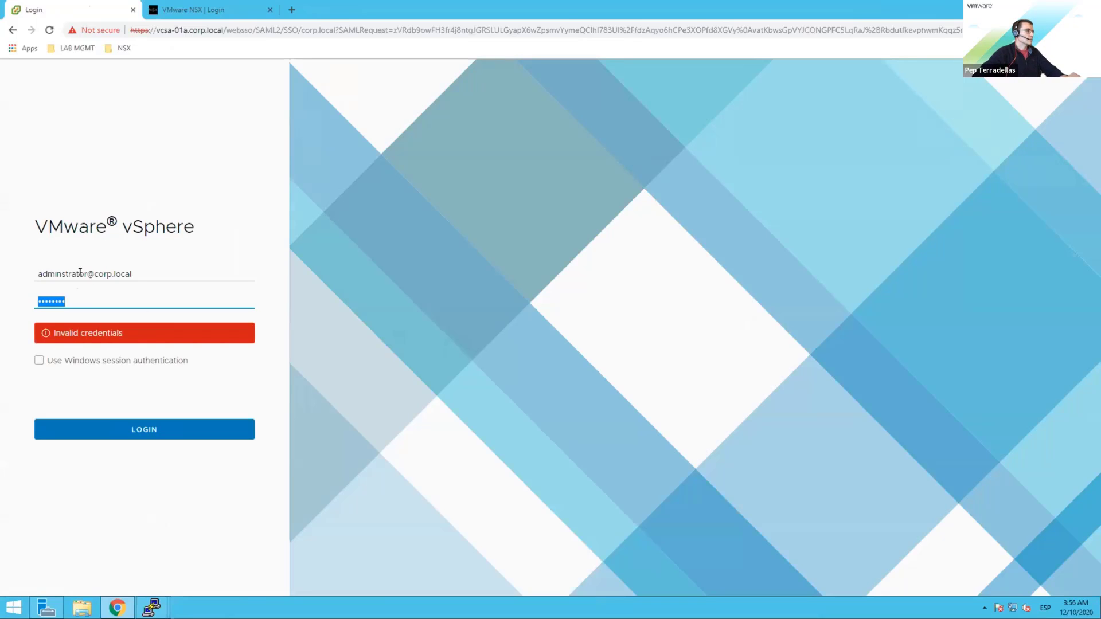
left_click(60, 274)
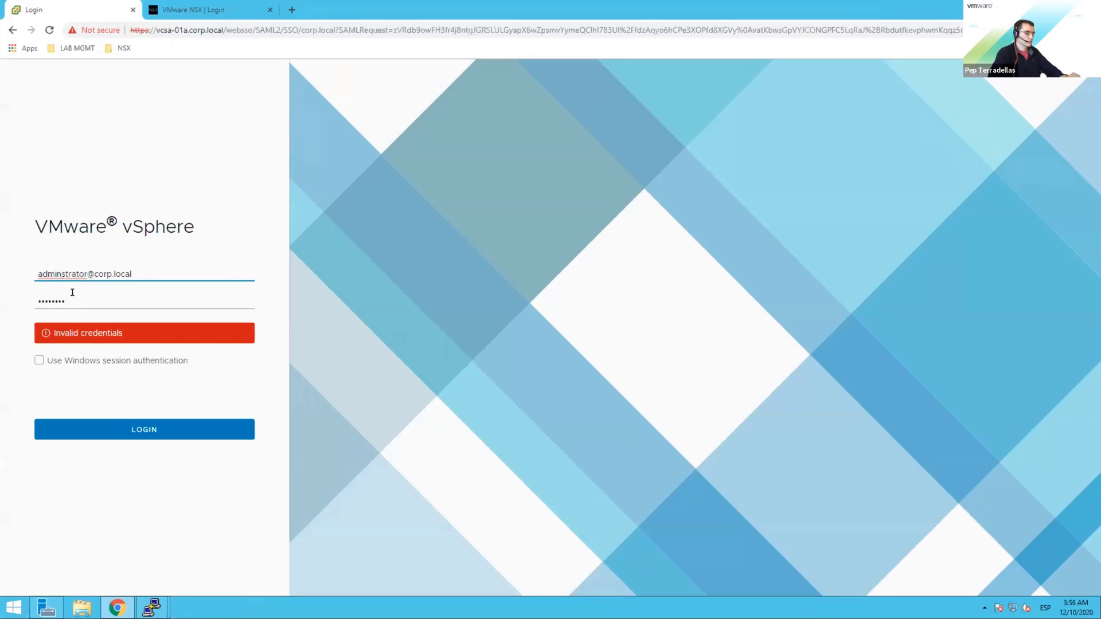
type("i")
left_click(77, 300)
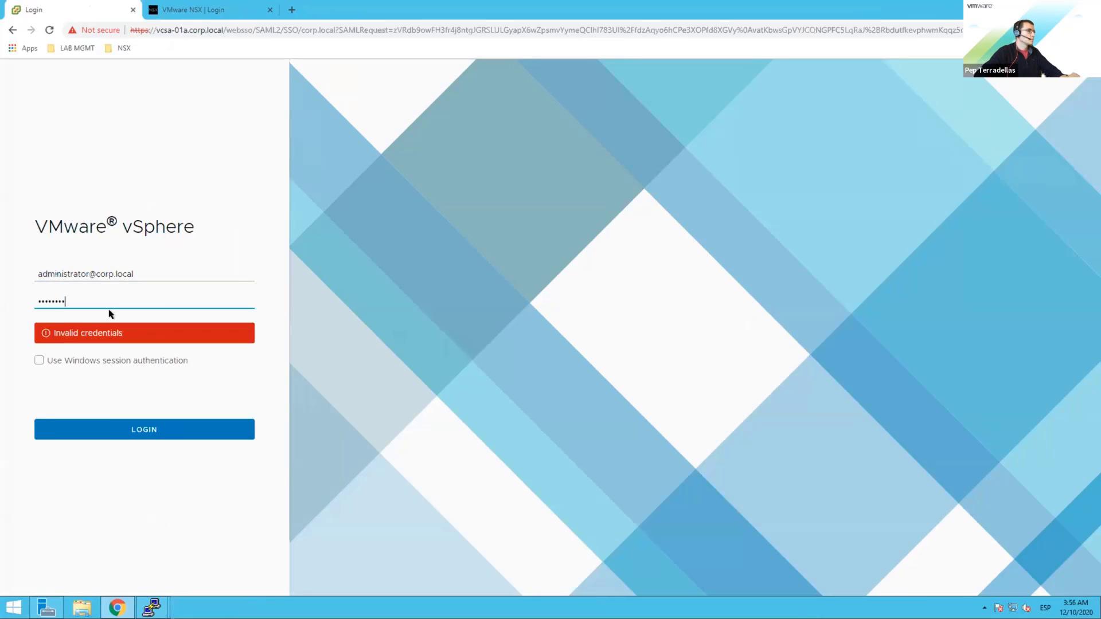
key("Return")
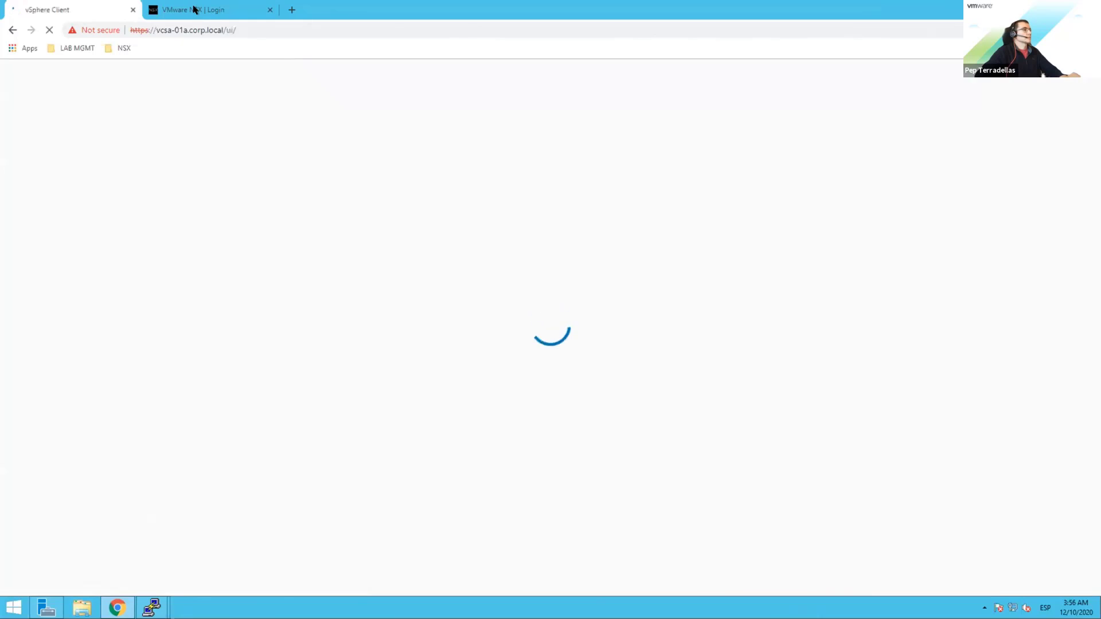
Step: Log in to NSX Global Manager as the admin user with its password, then return to vSphere
left_click(193, 8)
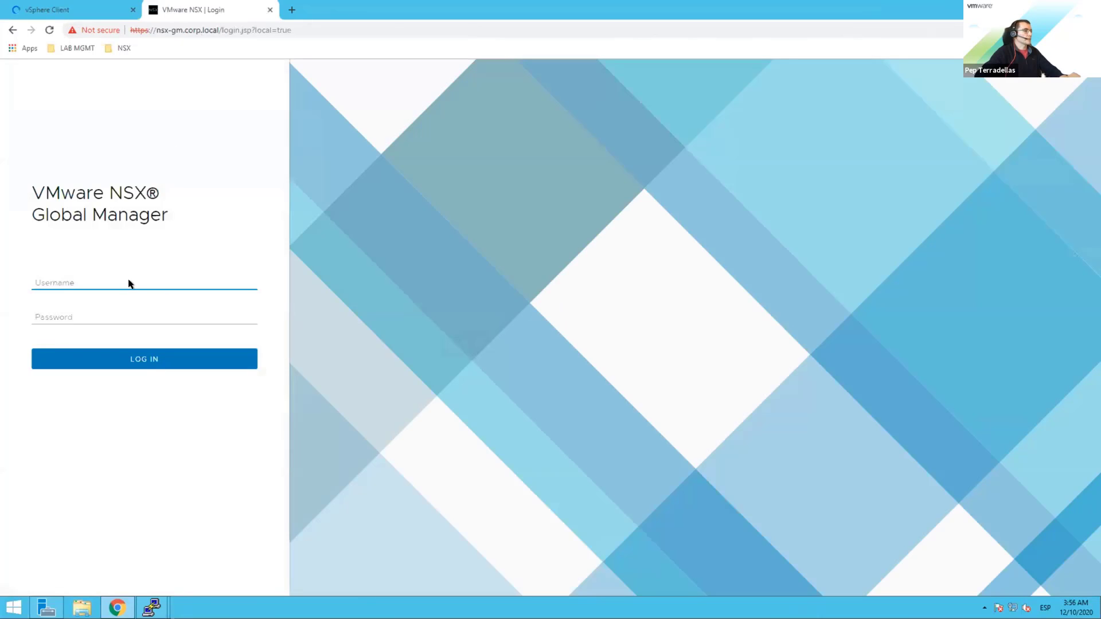
type("admin")
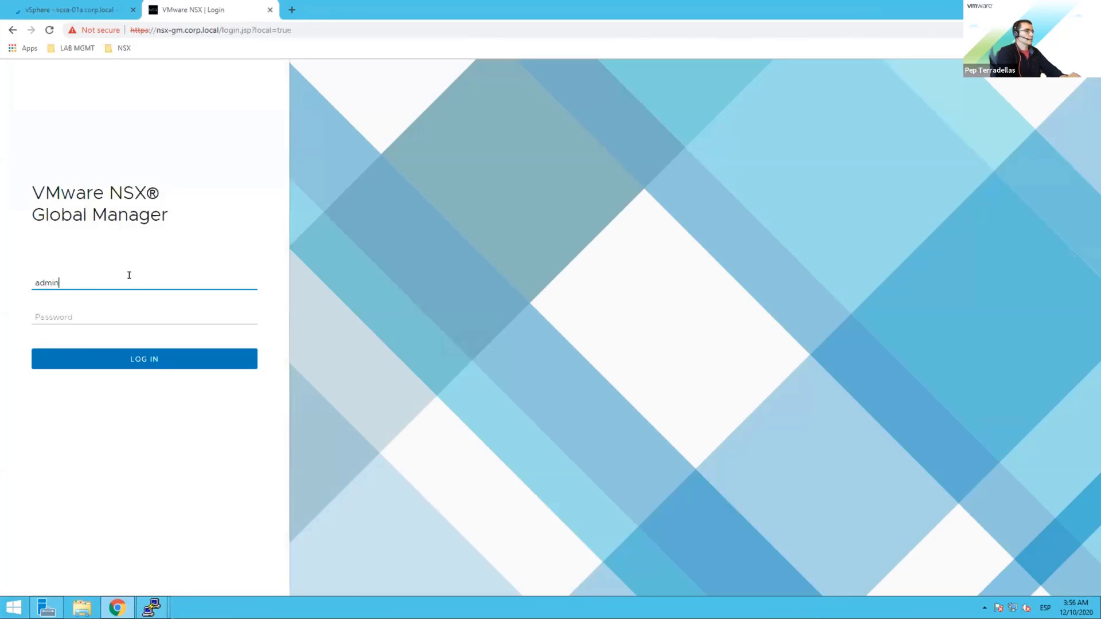
key("Tab")
type("VMware")
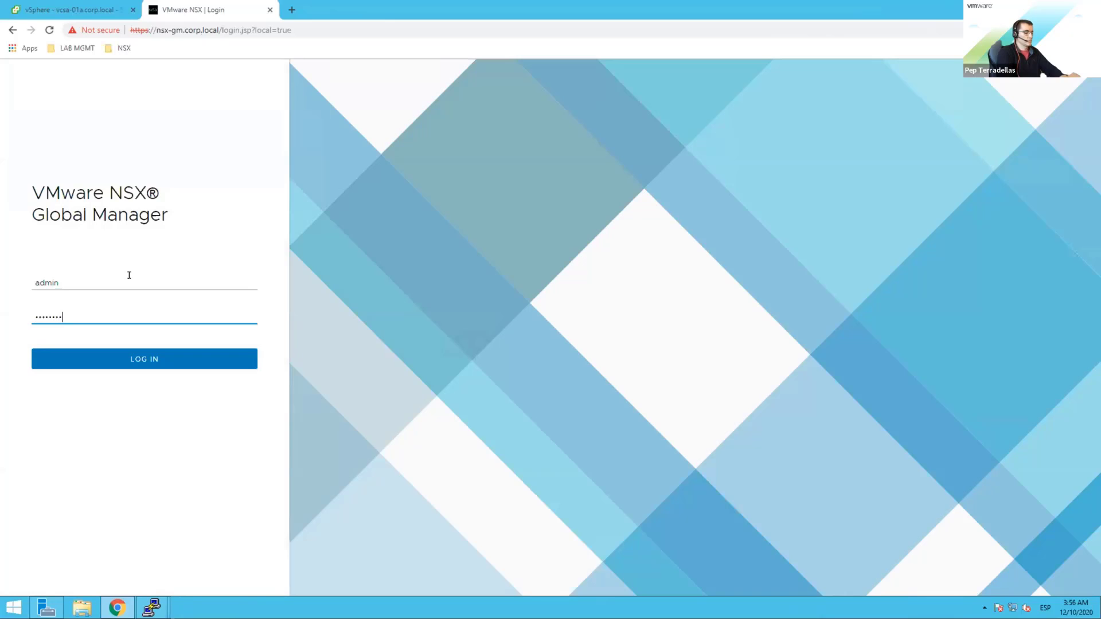
type("1!VMware1!")
key("Return")
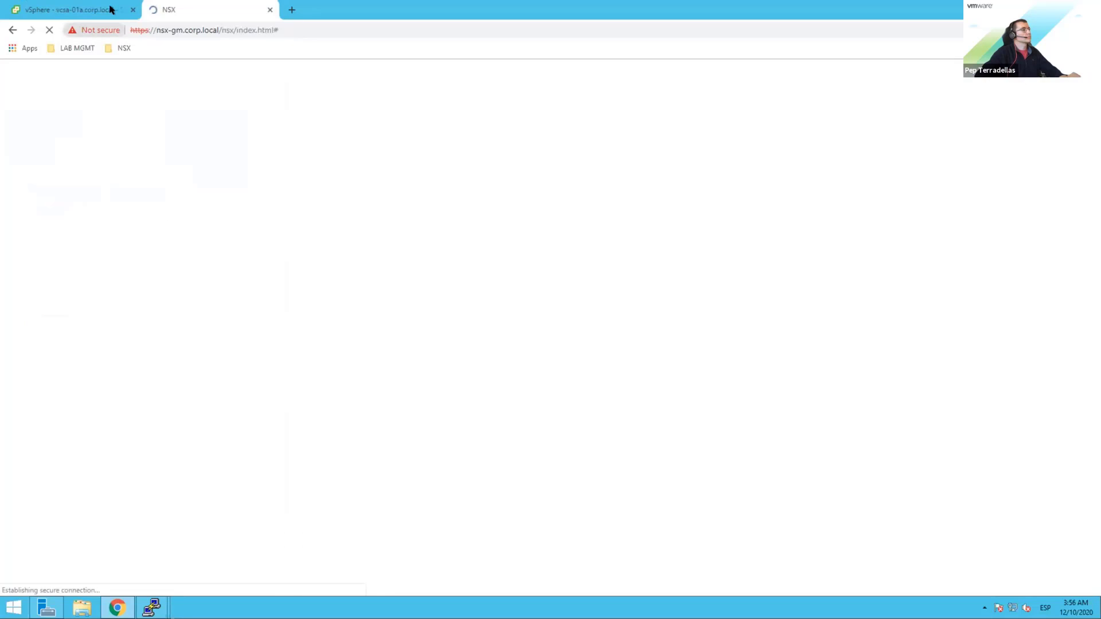
left_click(109, 8)
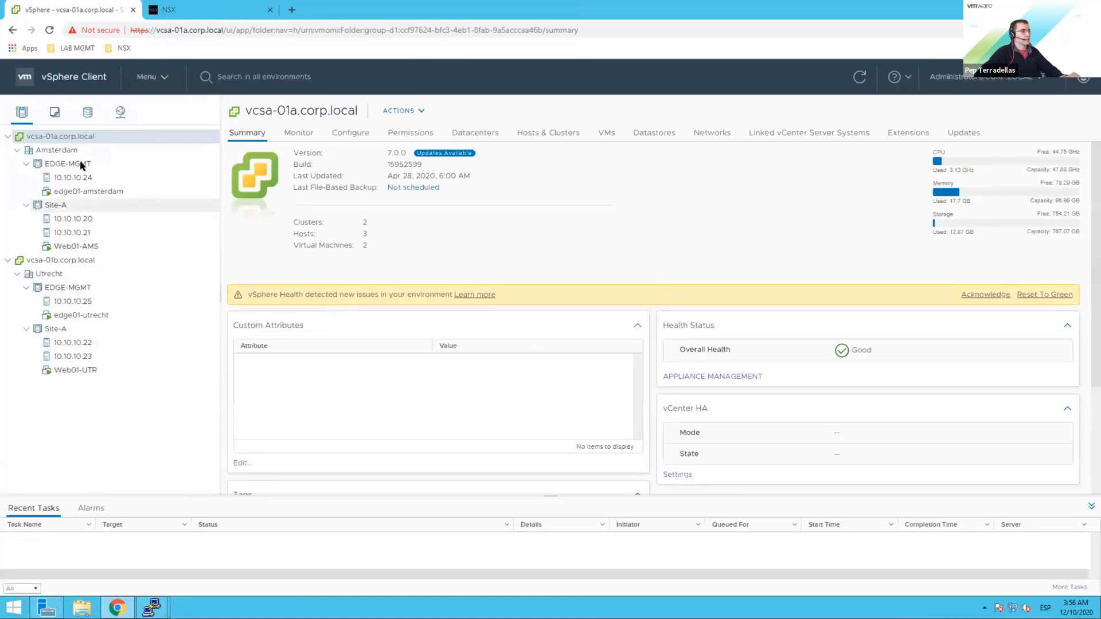
Step: Review the Web01-AMS, Web01-UTR and host 10.10.10.22 summaries, then bring up the 10.10.10.20 terminal
left_click(76, 244)
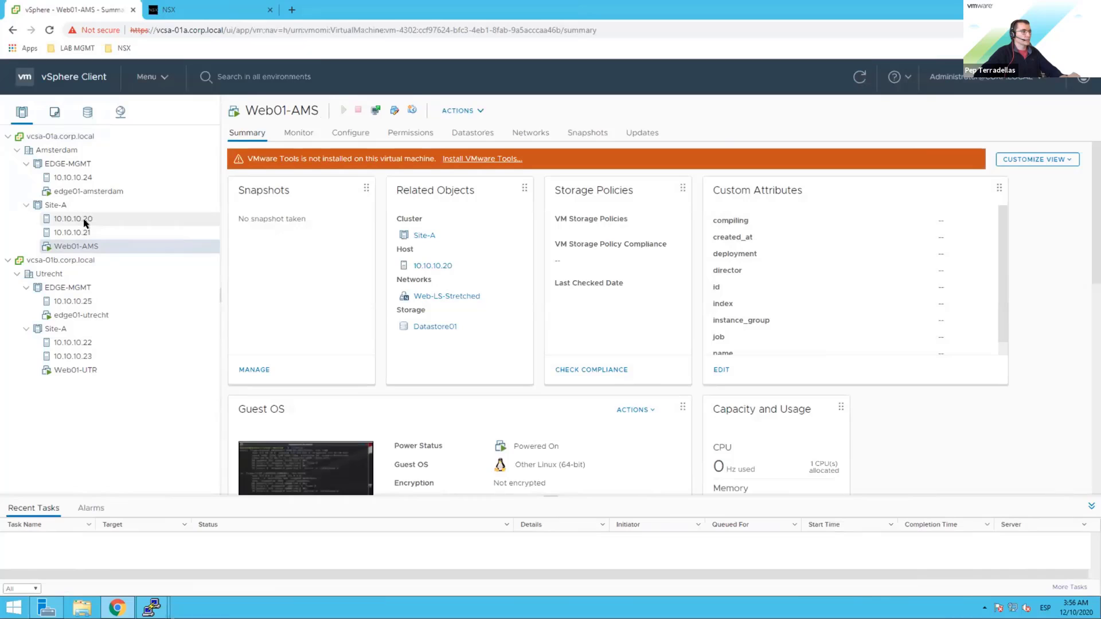
left_click(77, 370)
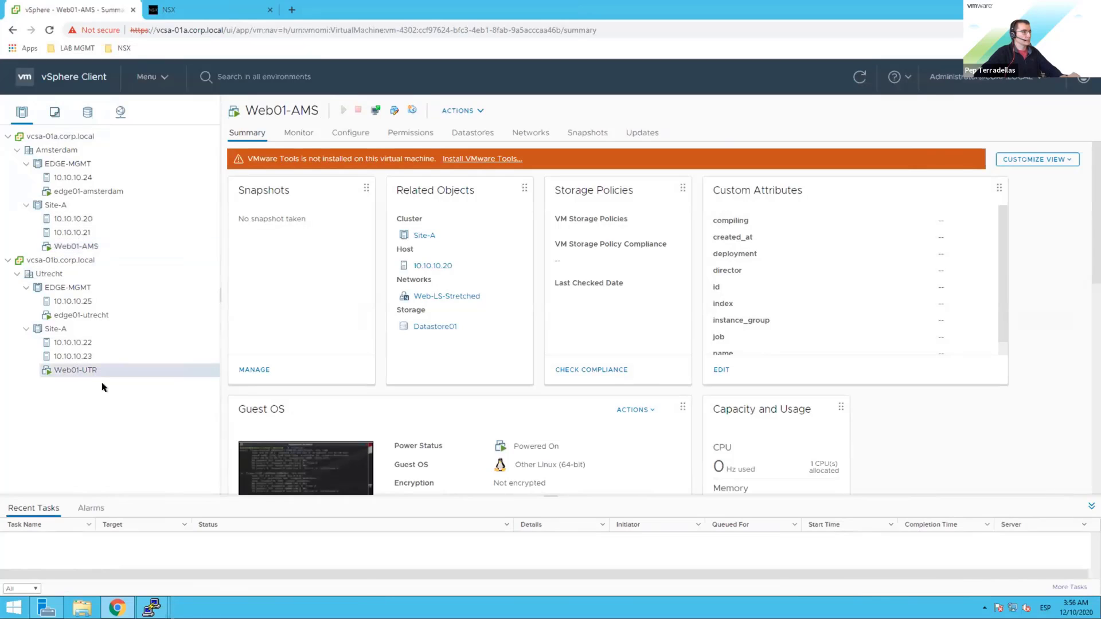
left_click(80, 343)
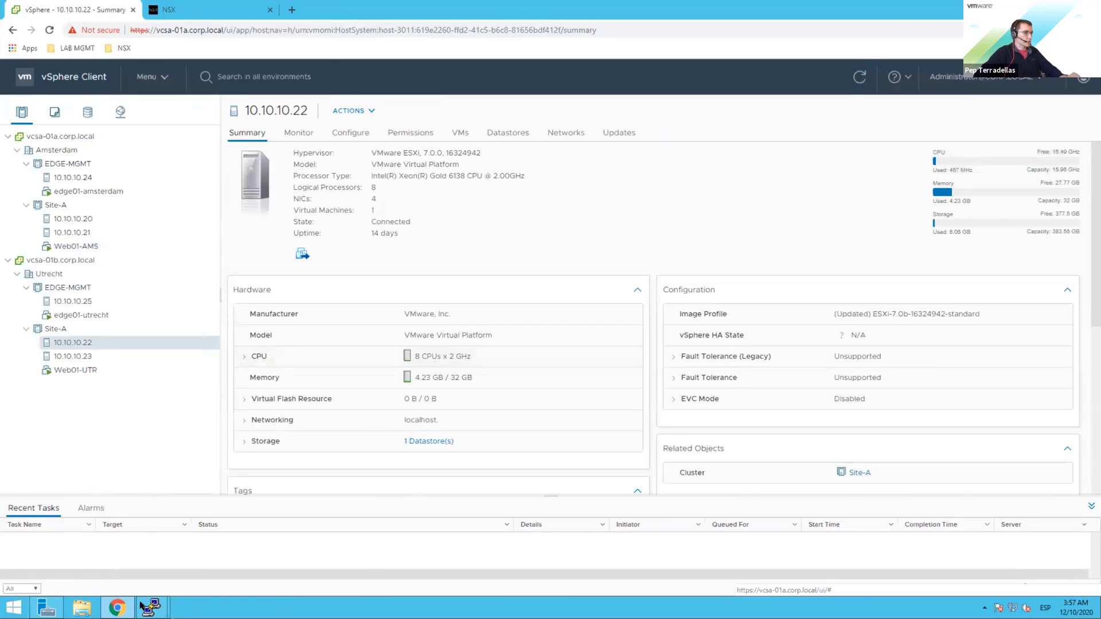
mouse_move(152, 607)
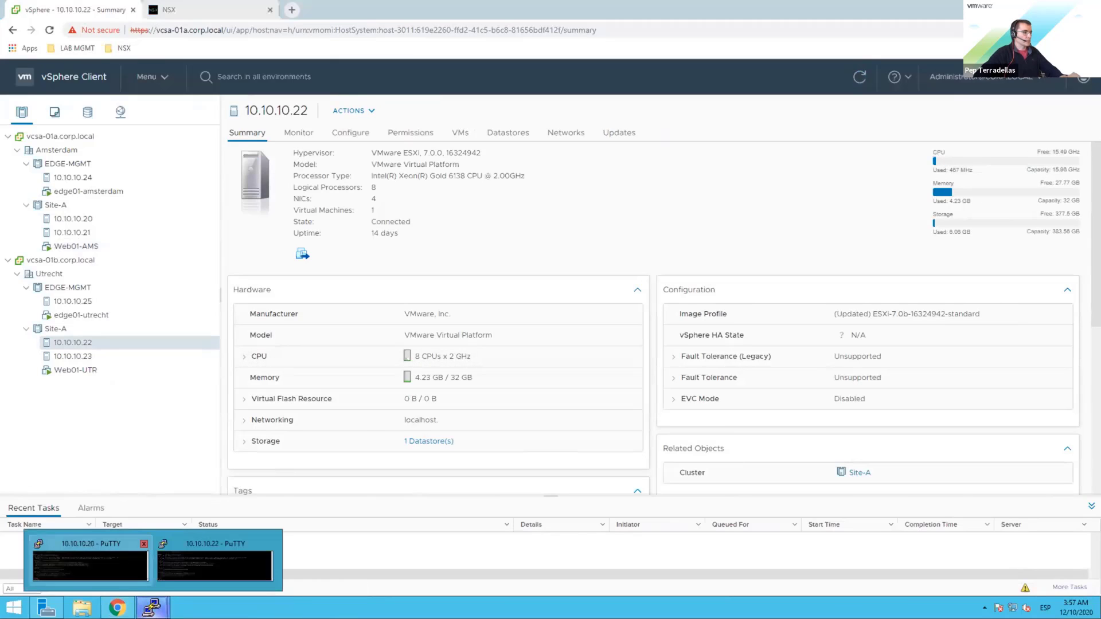
left_click(164, 572)
Step: Exit the firewall rule shell on 10.10.10.20 and start the summarize-dvfilter command
left_click(152, 607)
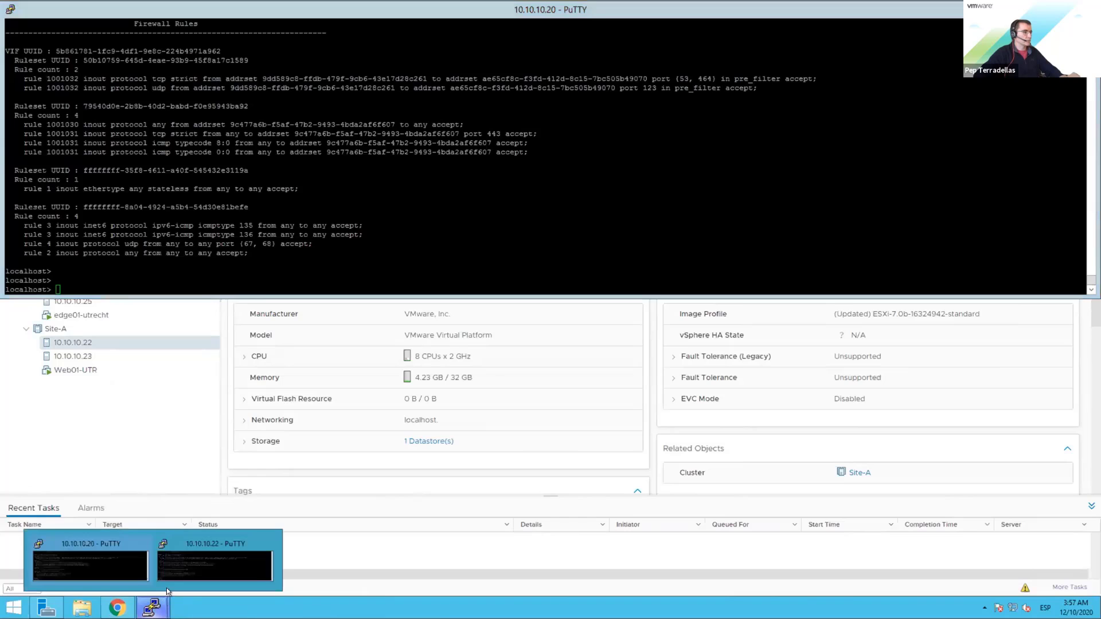
left_click(177, 573)
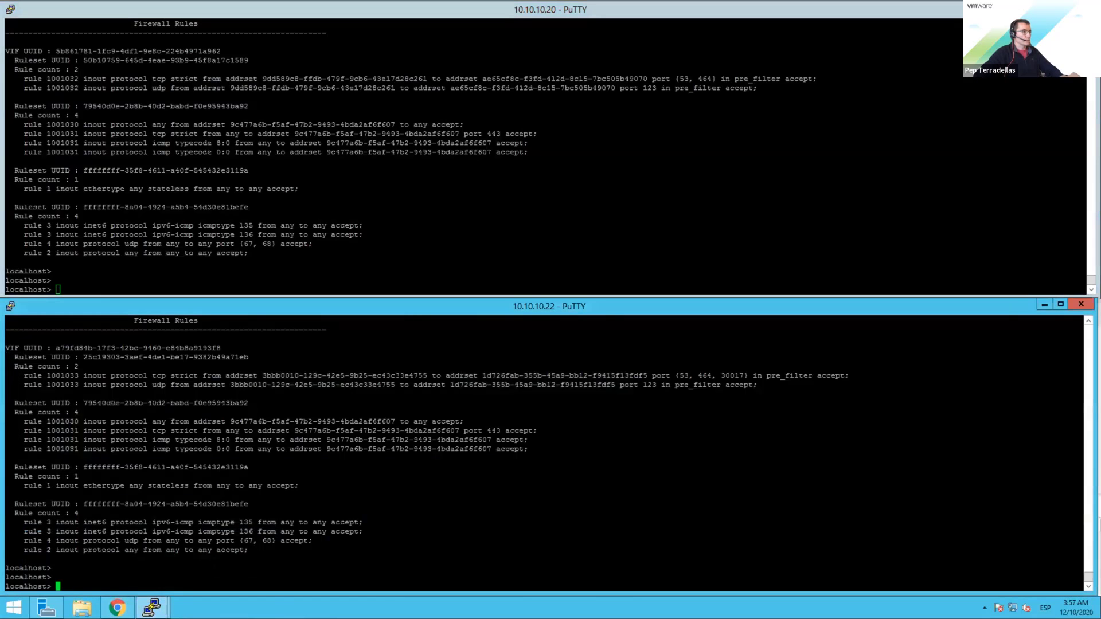
left_click(58, 290)
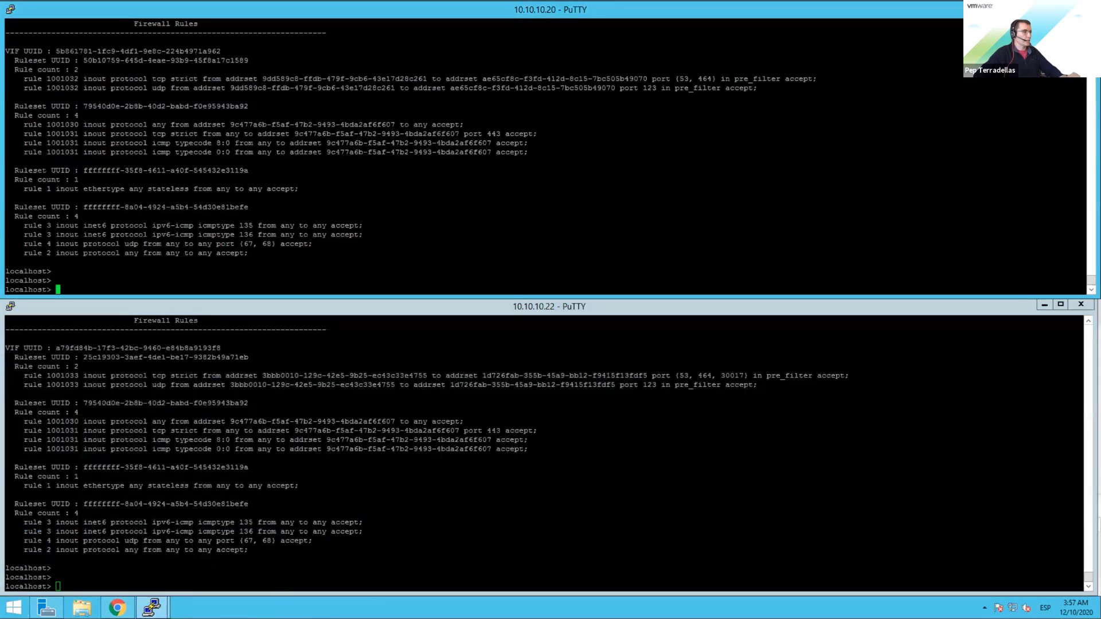
type("exit")
key("Return")
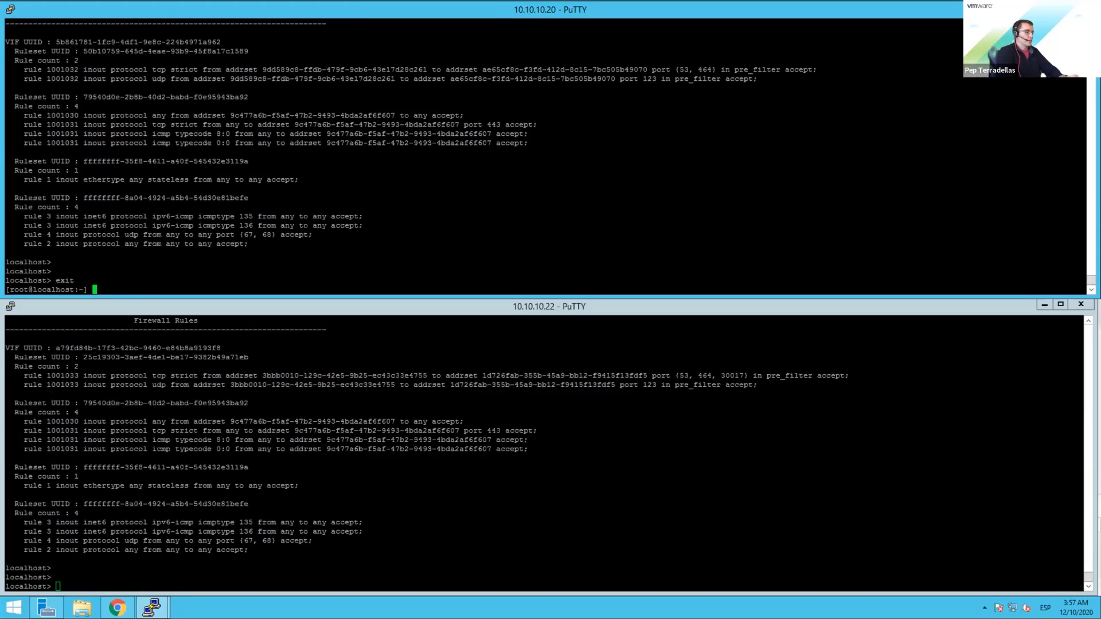
type("summ")
key("Tab")
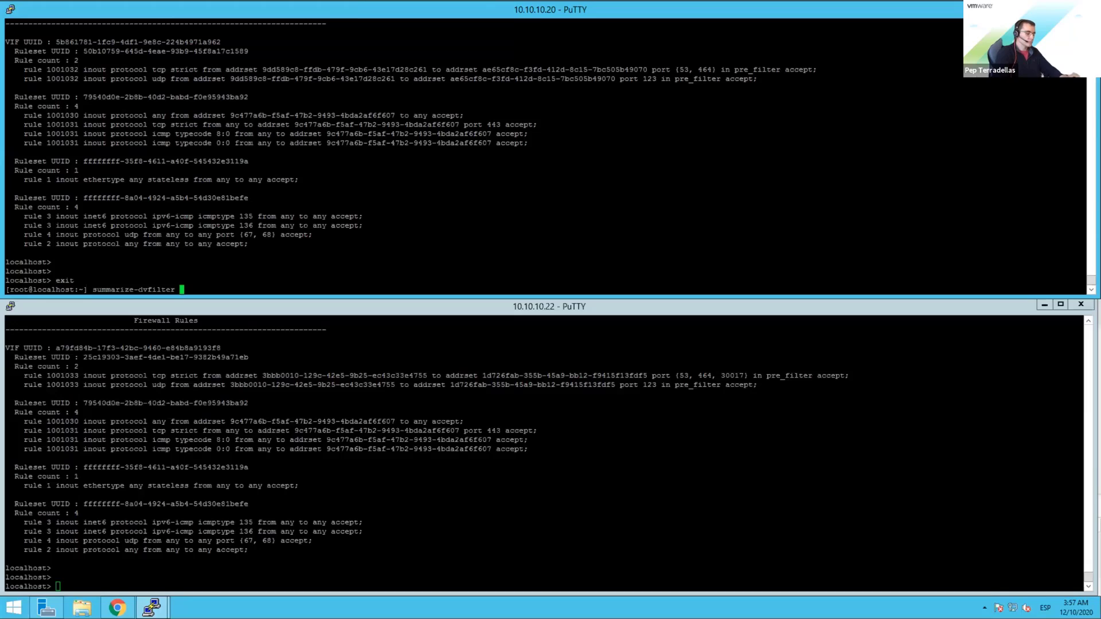
Step: Run summarize-dvfilter | grep -A 10 -i web on host 10.10.10.20
type("| grep-A")
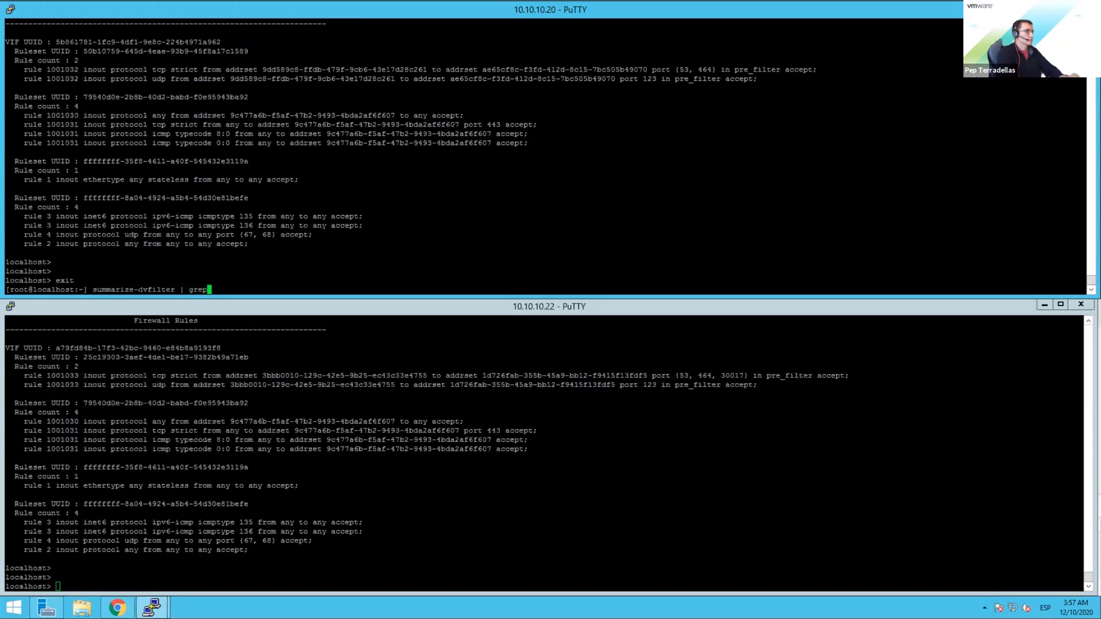
key("Left")
key("Left")
key("End")
type("10 -i web")
key("Return")
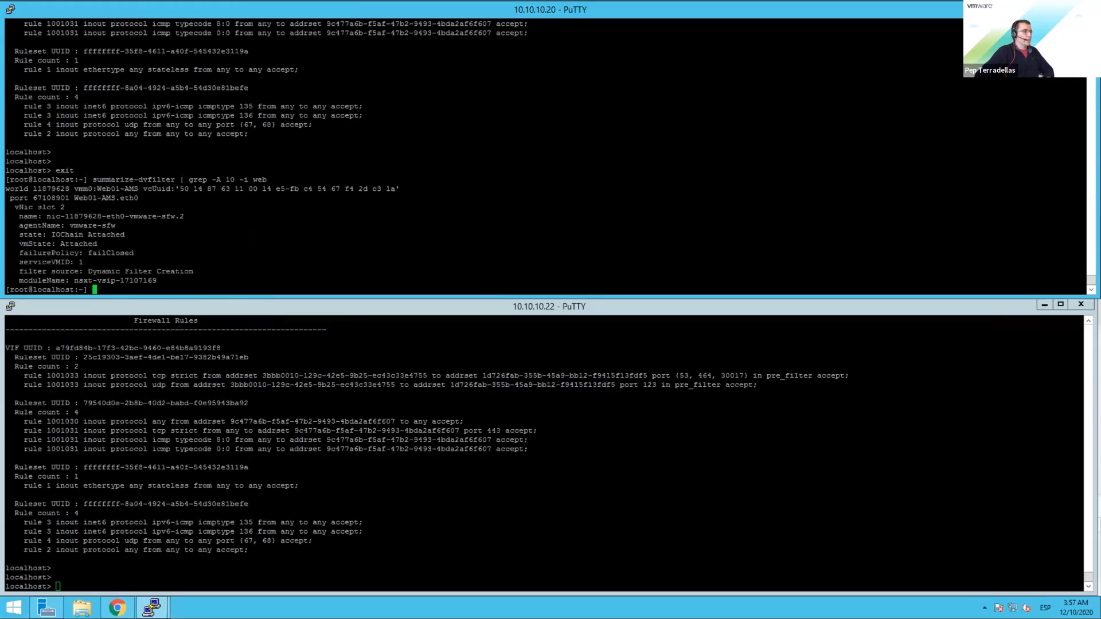
Step: Highlight Web01-AMS's VM name and select its filter nic-11879628-eth0-vmware-sfw.2
left_click_drag(47, 217, 171, 208)
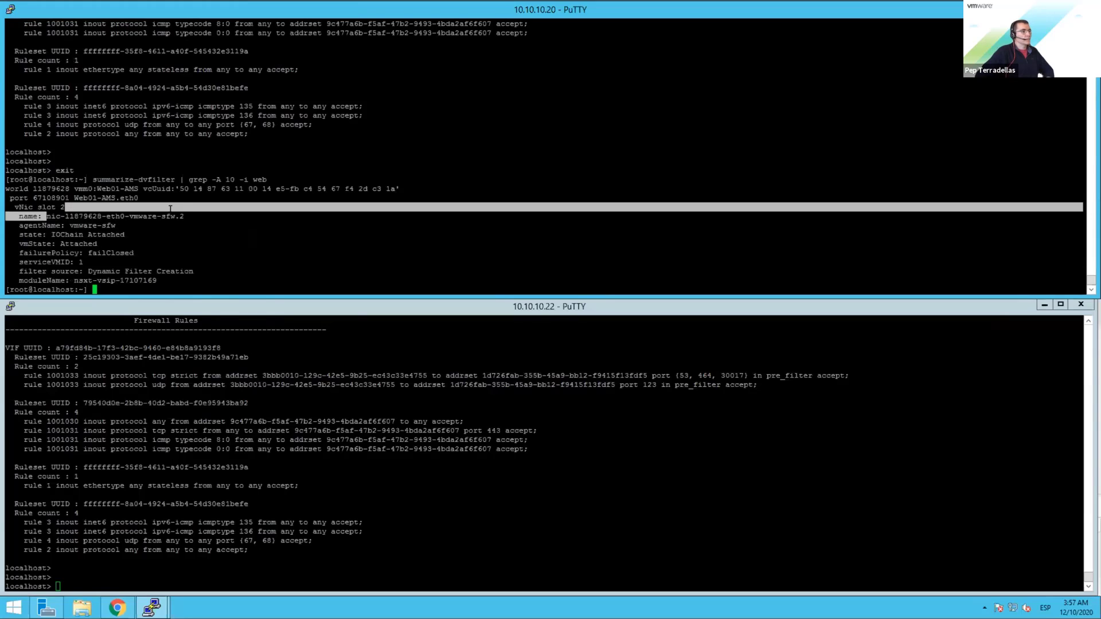
left_click(174, 210)
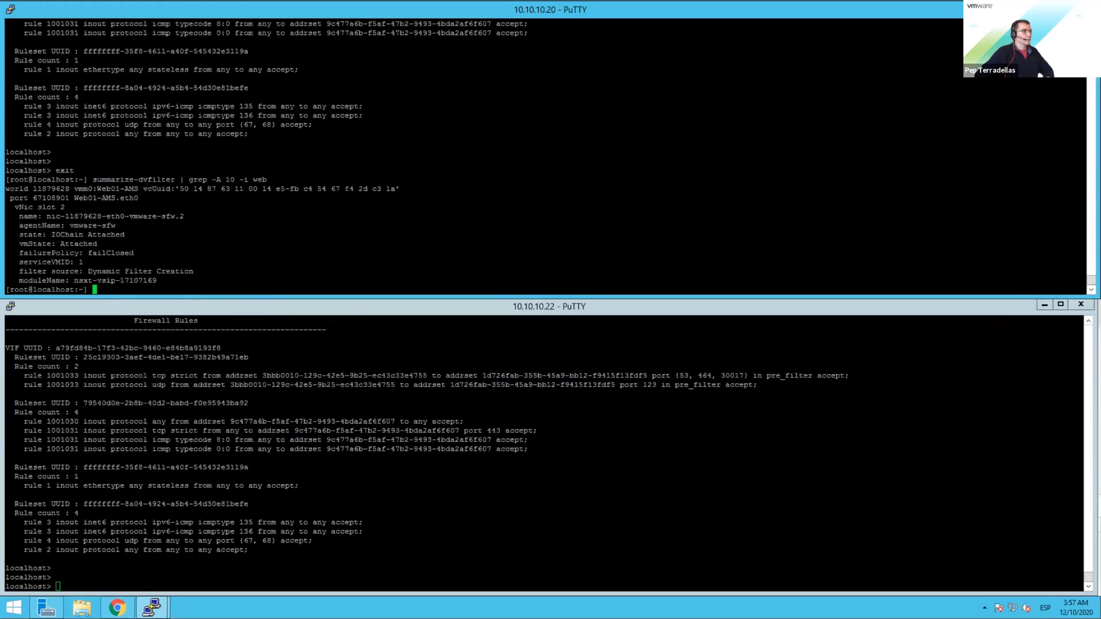
left_click_drag(92, 189, 132, 189)
left_click_drag(47, 216, 166, 216)
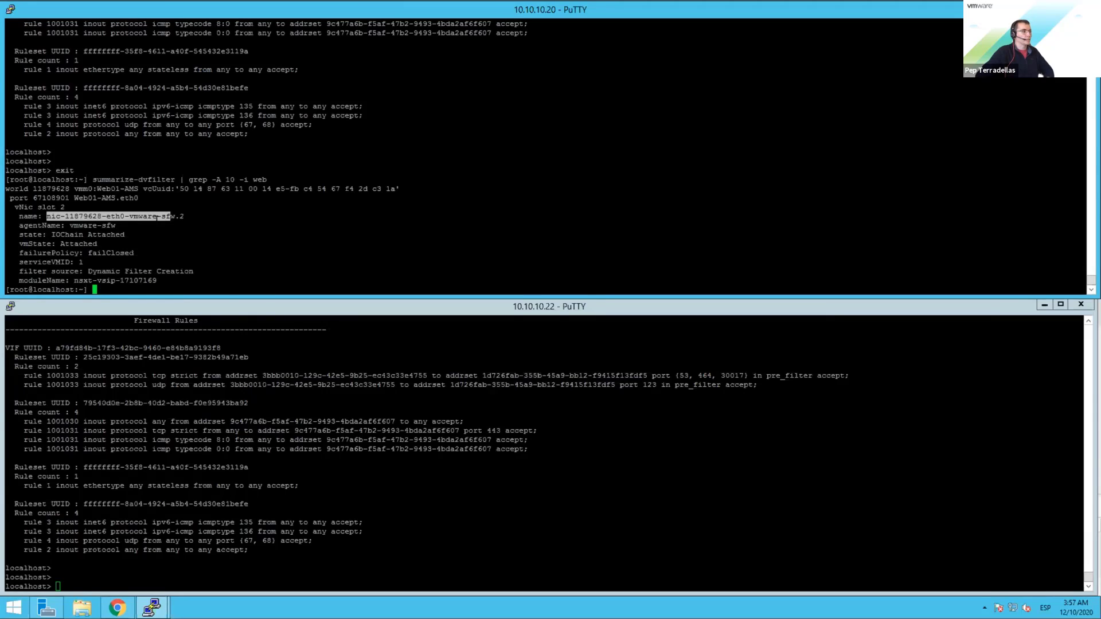
double_click(241, 253)
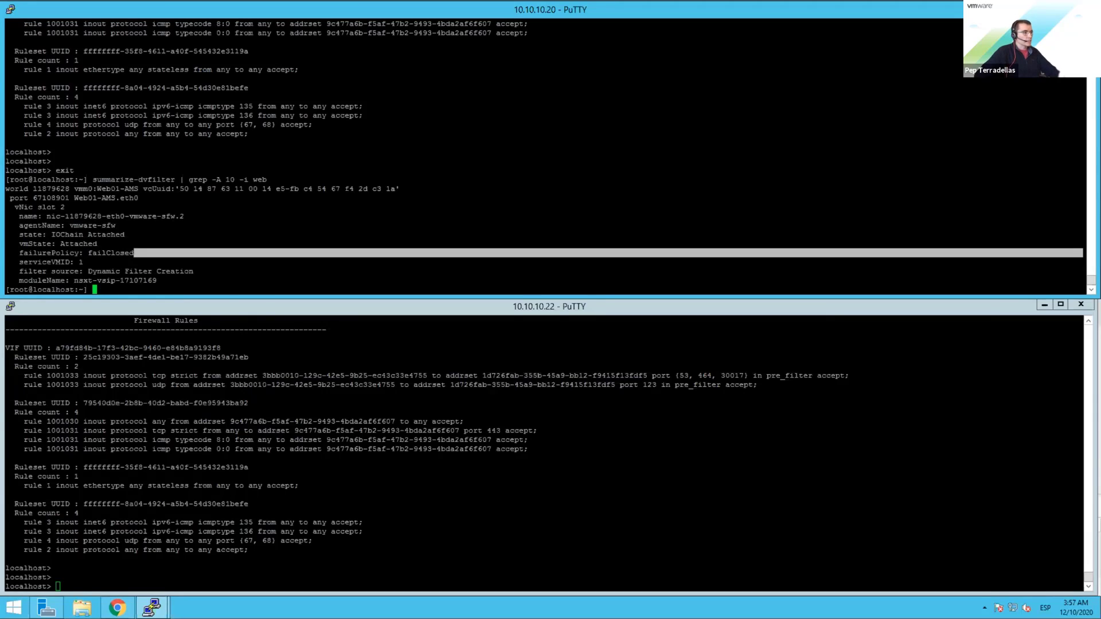
double_click(136, 216)
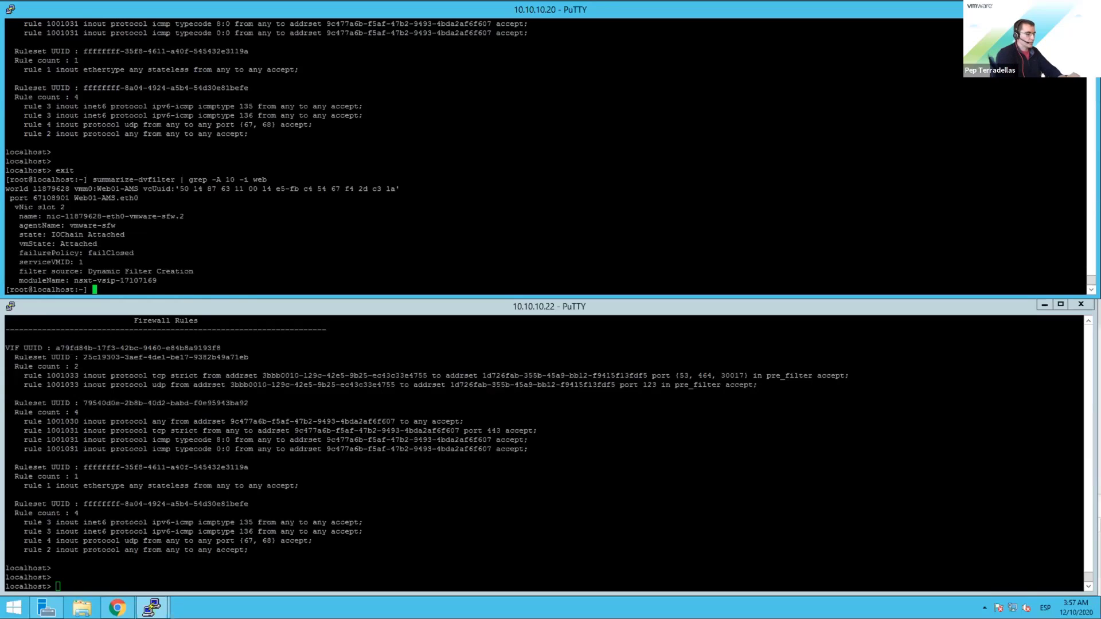
Step: Enter nsxcli and list firewall filters with 'get firewall vsipioctl getfilters'
type("nsxli")
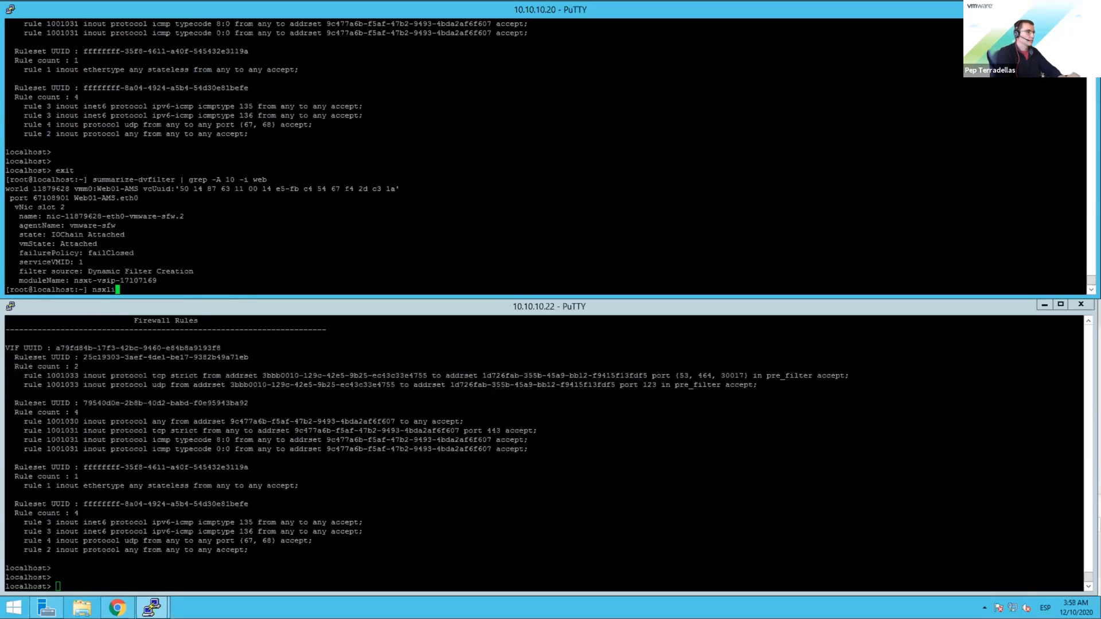
key("BackSpace")
key("BackSpace")
type("cli")
key("Return")
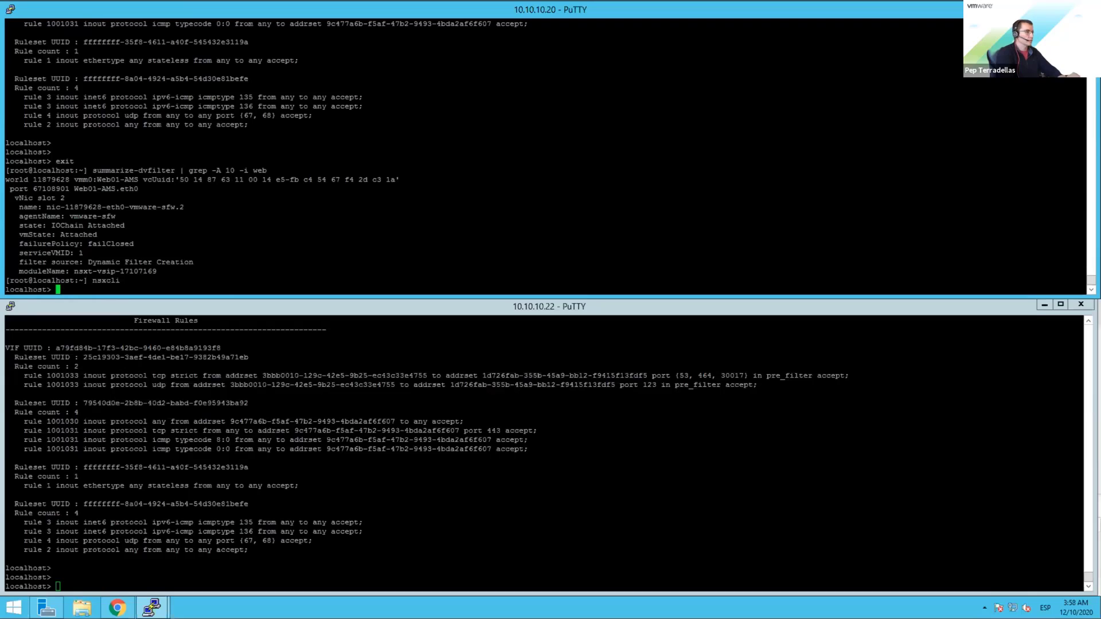
type("get firewall ")
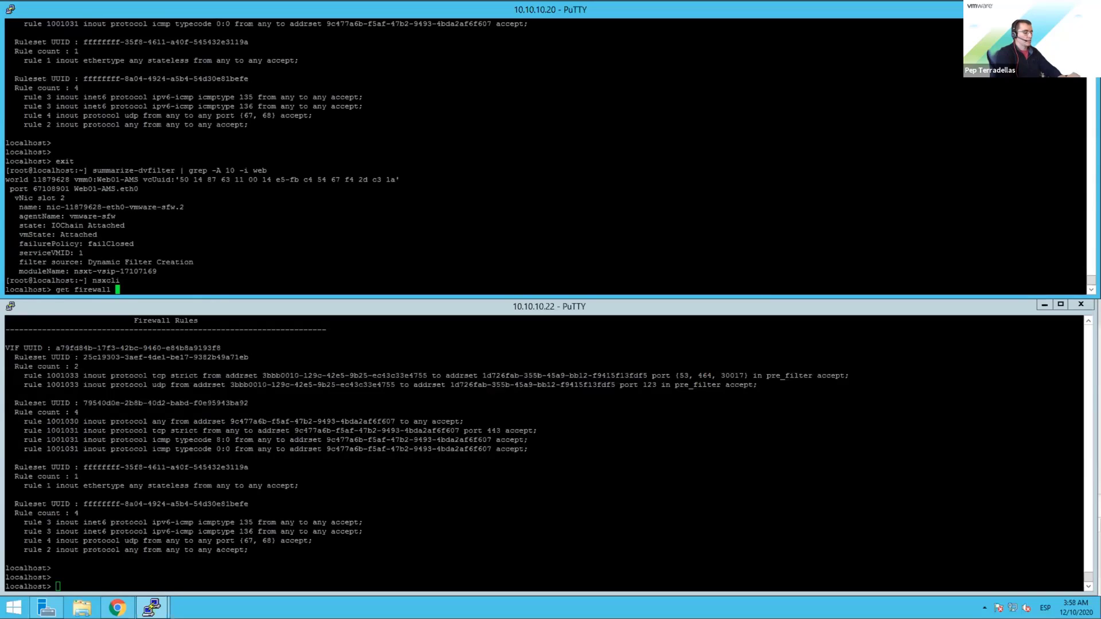
type("vcip")
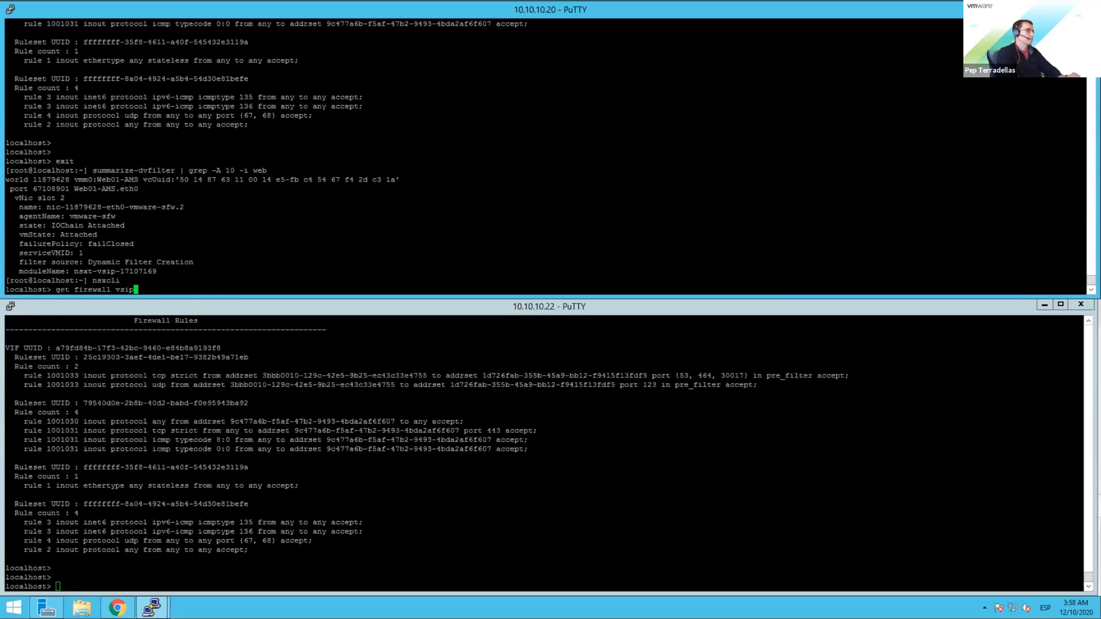
type("ioctl getfilters")
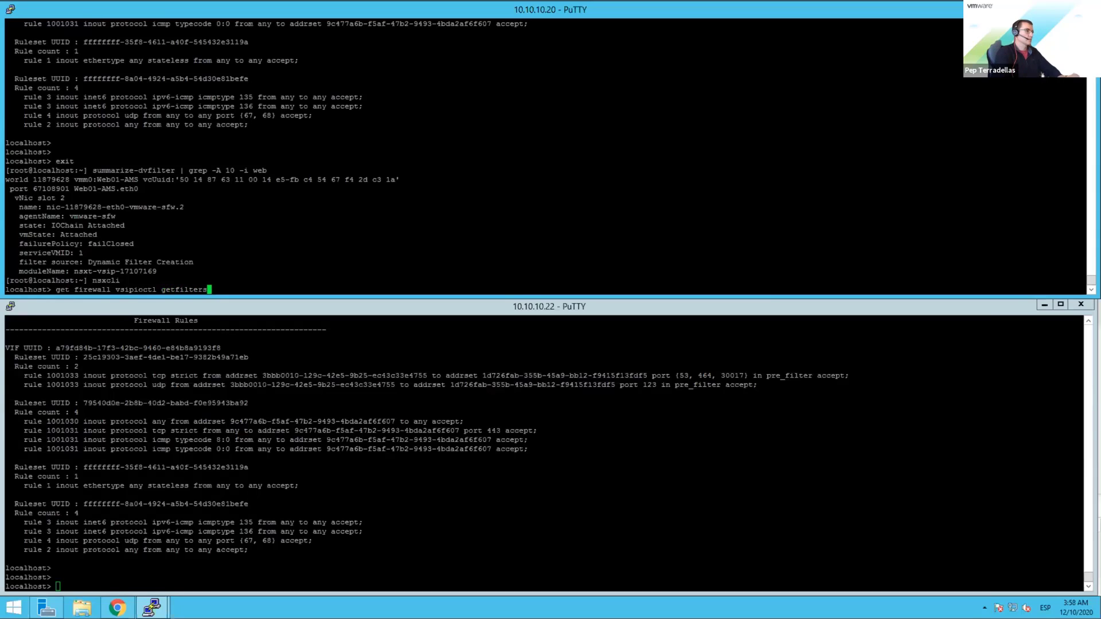
key("Return")
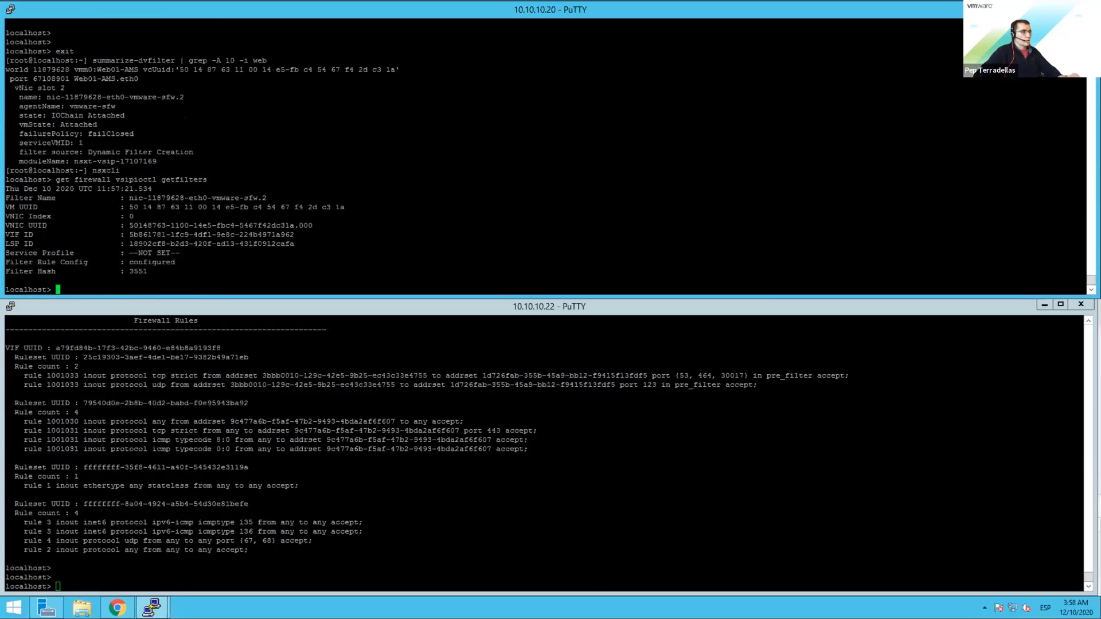
Step: Copy VIF ID 5b861781-1fc9-4df1-9e8c-224b4971a962 and run 'get firewall <VIF ID> ruleset rules'
left_click_drag(129, 235, 293, 234)
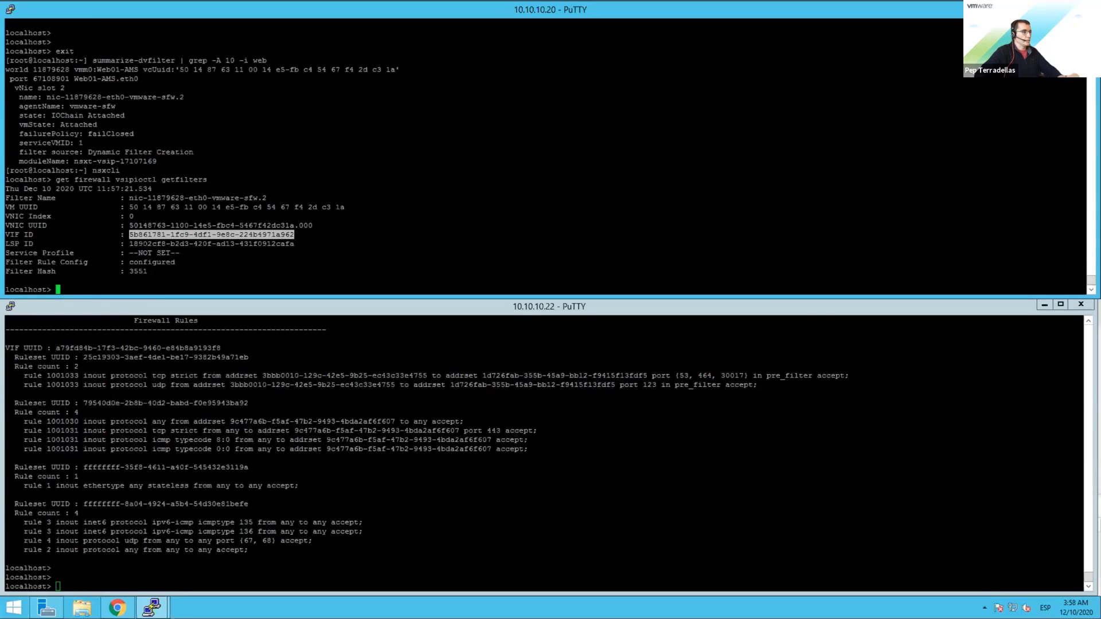
left_click(294, 235)
type("get firw")
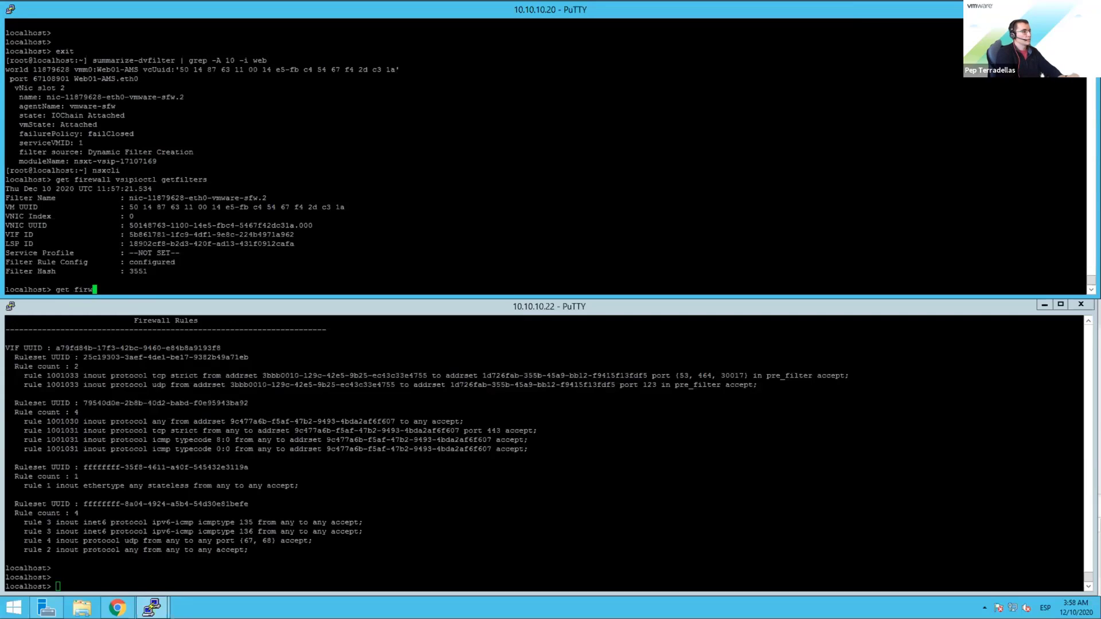
key("BackSpace")
type("ewall")
type("5b861781-1fc9-4df1-9e8c-224b4971a962")
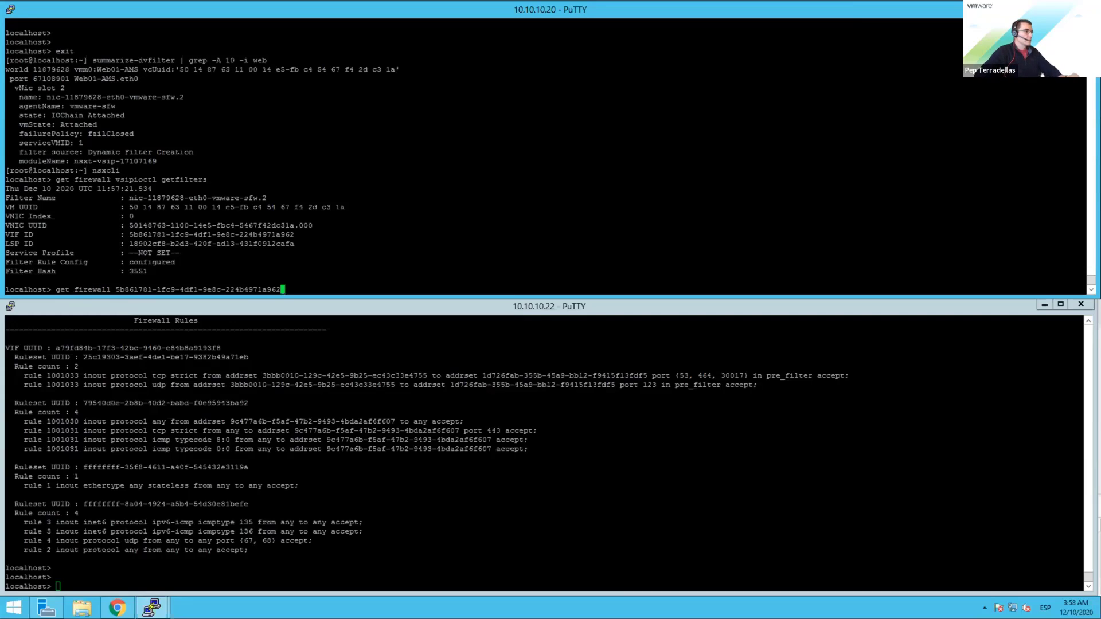
type("rulsese")
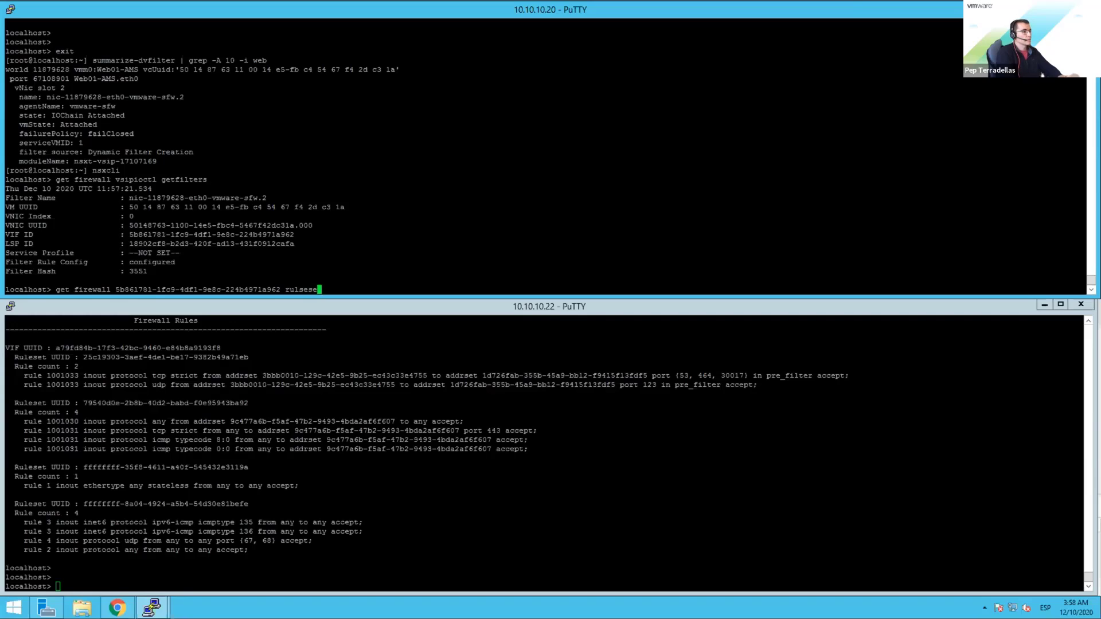
key("BackSpace")
key("BackSpace")
key("BackSpace")
key("BackSpace")
type("es")
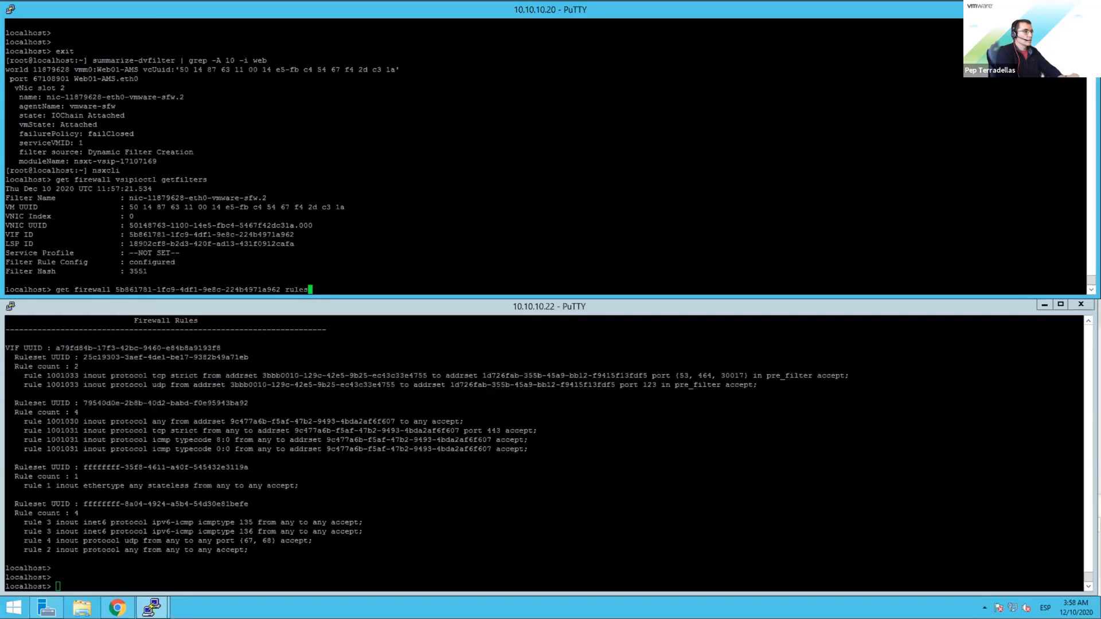
type("et rules")
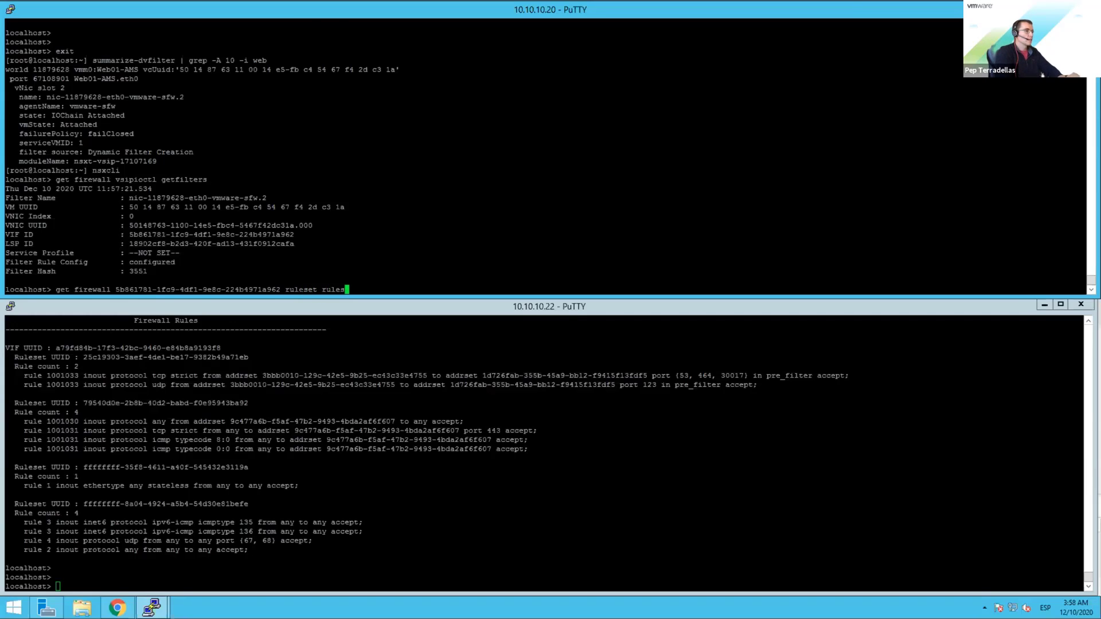
key("Return")
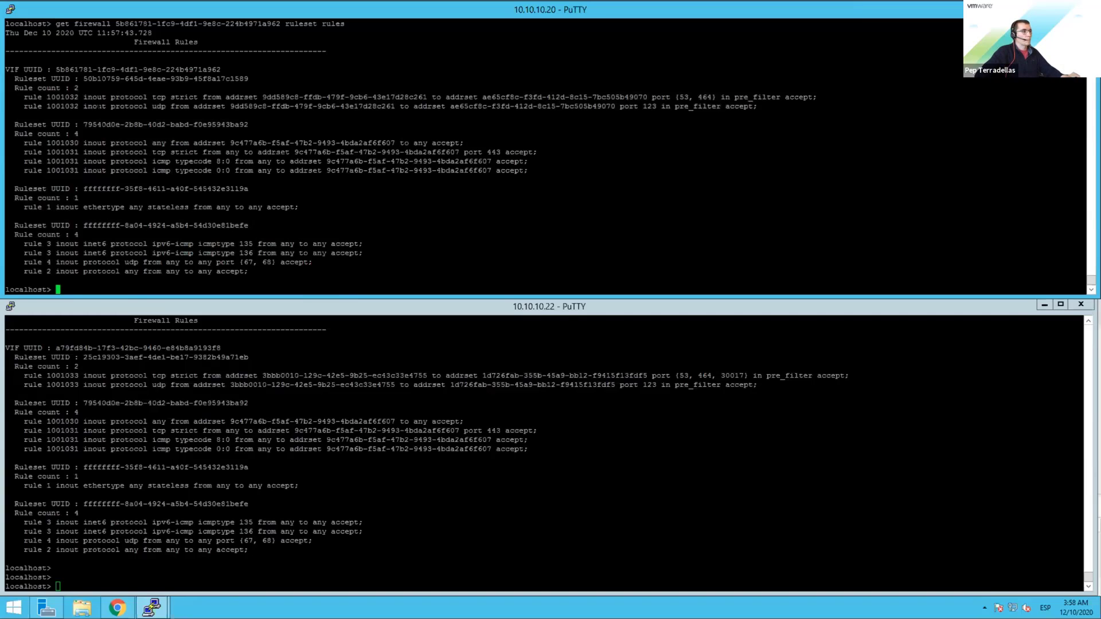
Step: Highlight the two infrastructure rules (1001032) and the four application rules including 1001030 and 1001031
left_click_drag(474, 88, 852, 98)
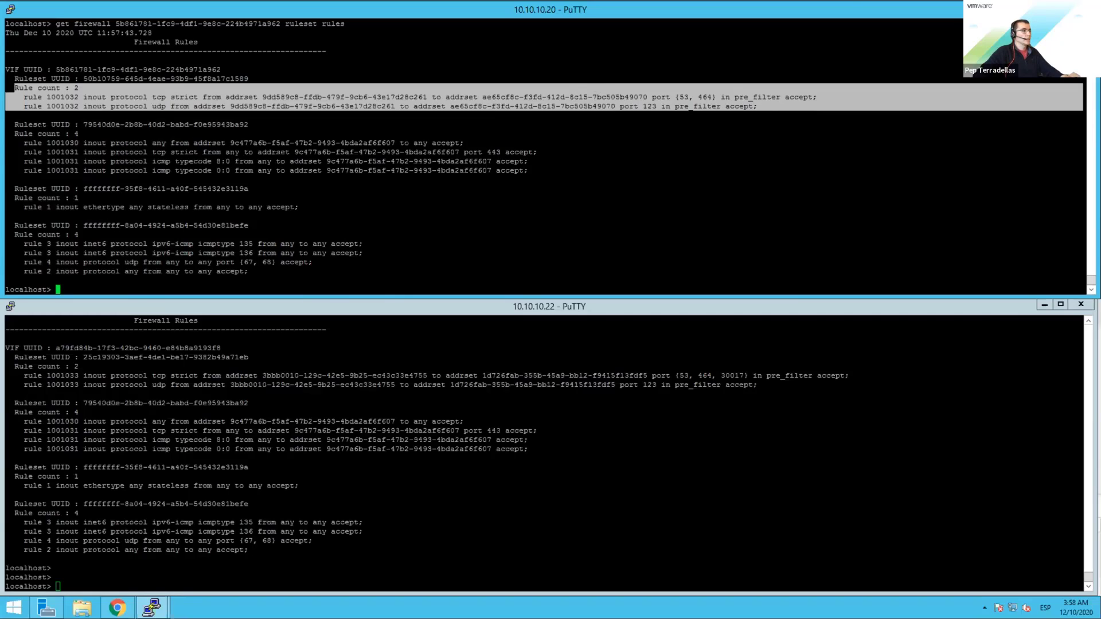
left_click_drag(15, 124, 117, 188)
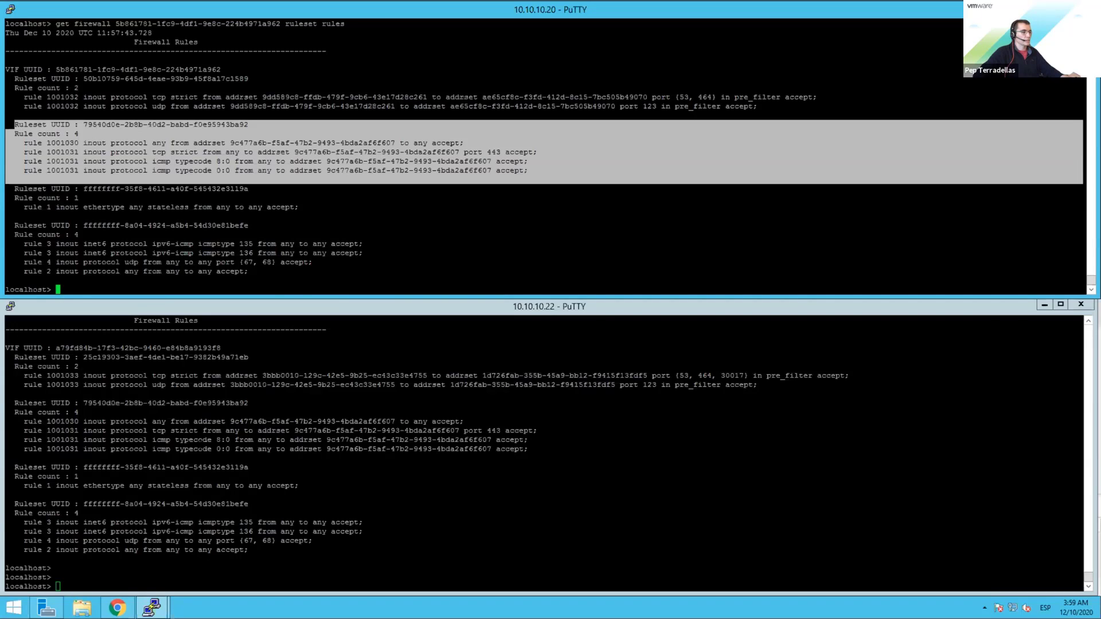
Step: Show all distributed firewall rules in NSX Global Manager, including AMS-INFRA and UTR-INFRA policies
left_click(118, 608)
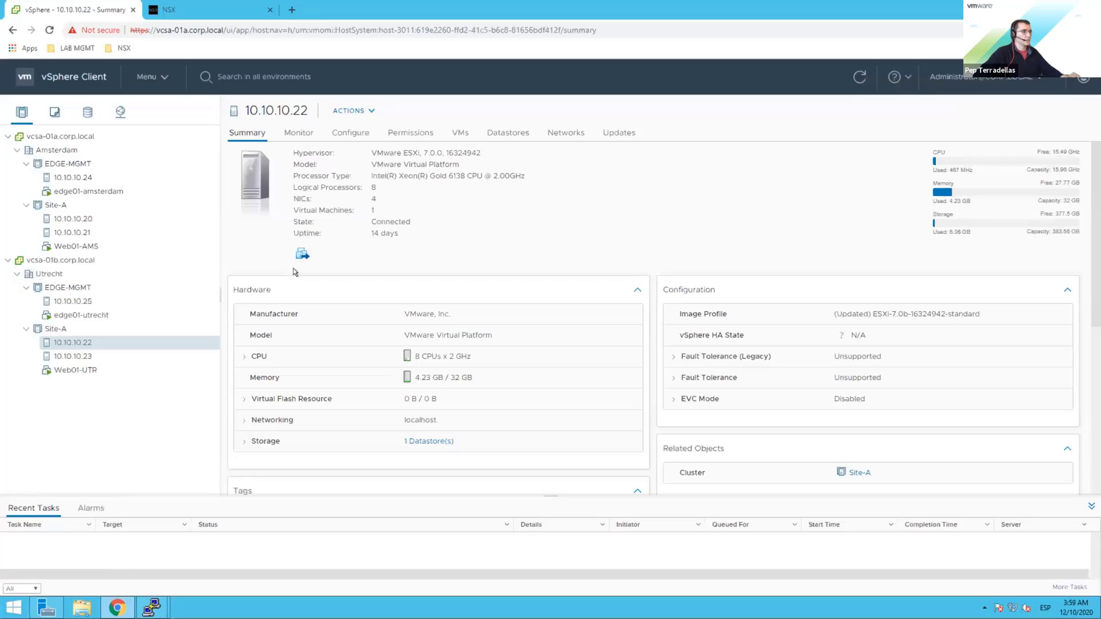
left_click(220, 12)
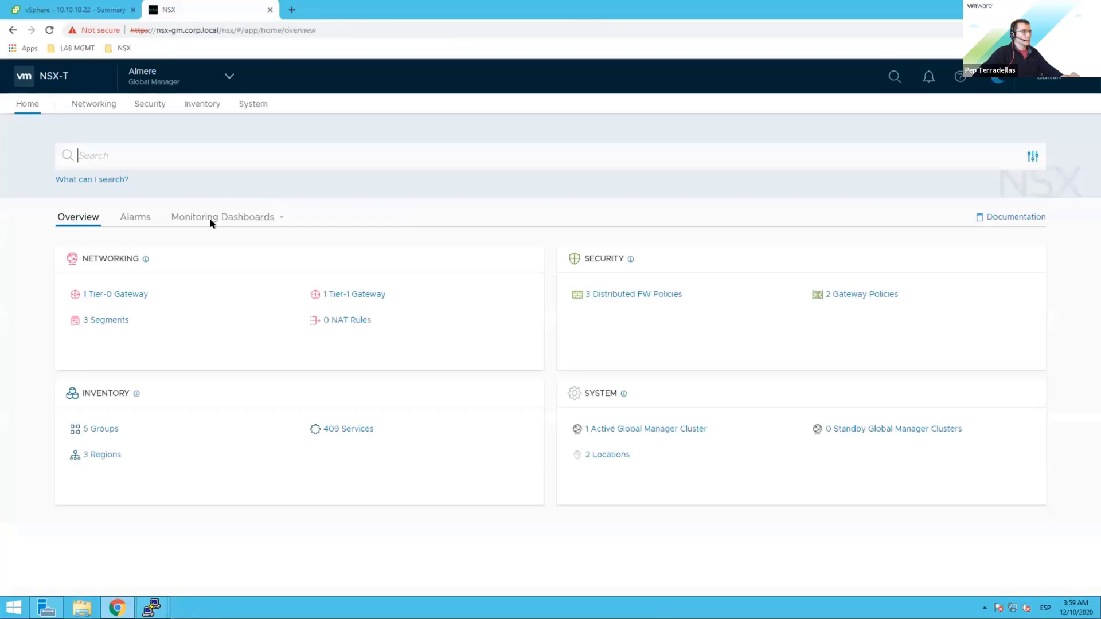
left_click(146, 104)
left_click(49, 199)
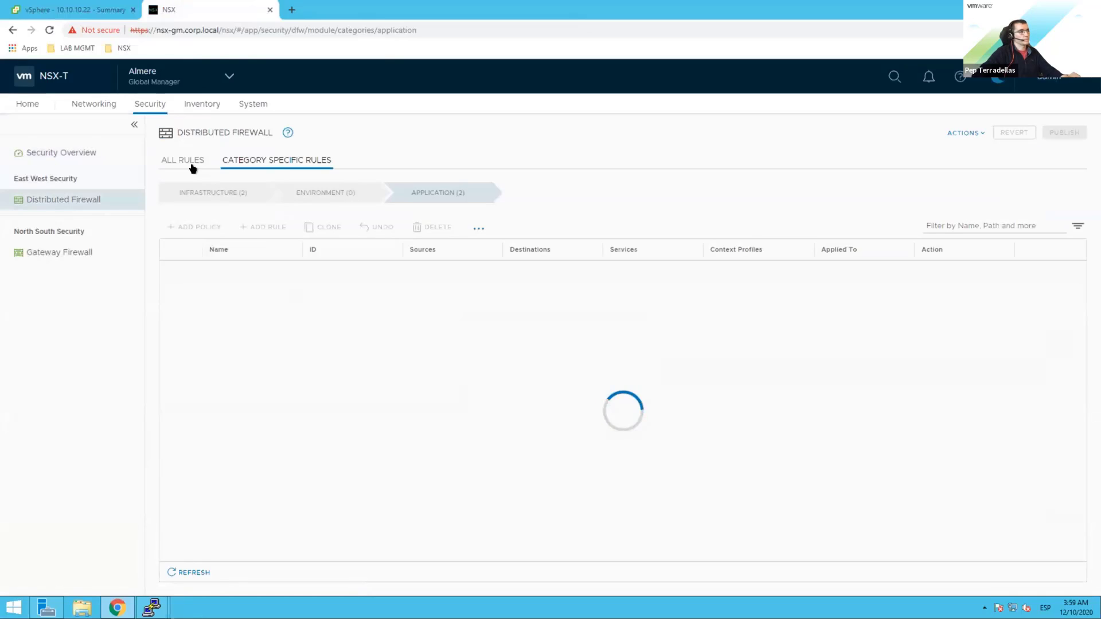
left_click(191, 162)
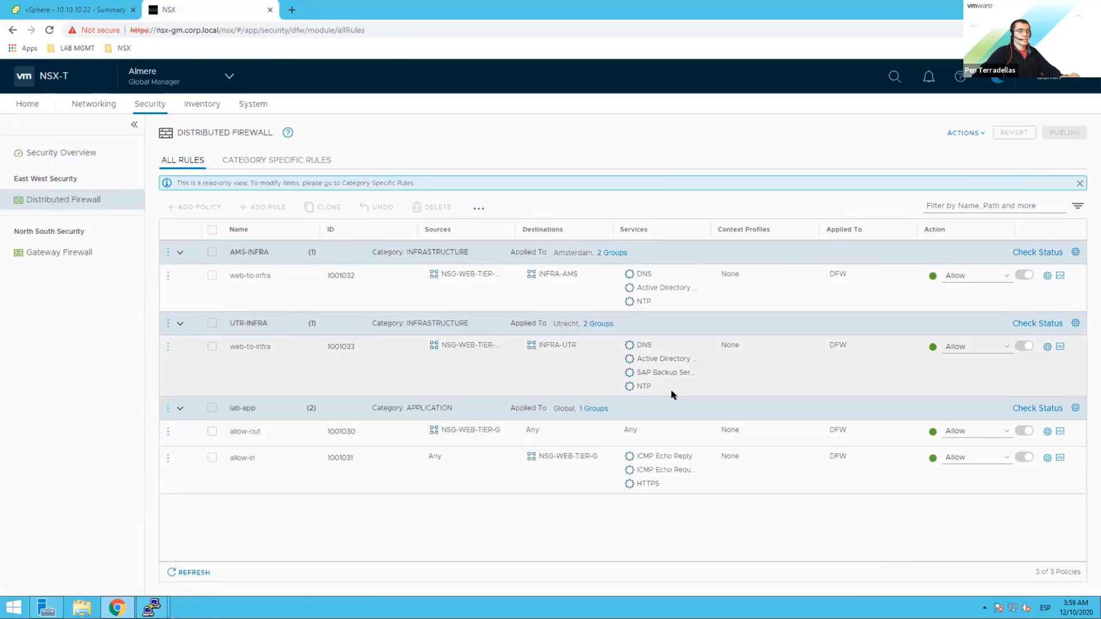
Step: Return to the 10.10.10.20 PuTTY terminal showing Web01-AMS's application ruleset
left_click(75, 9)
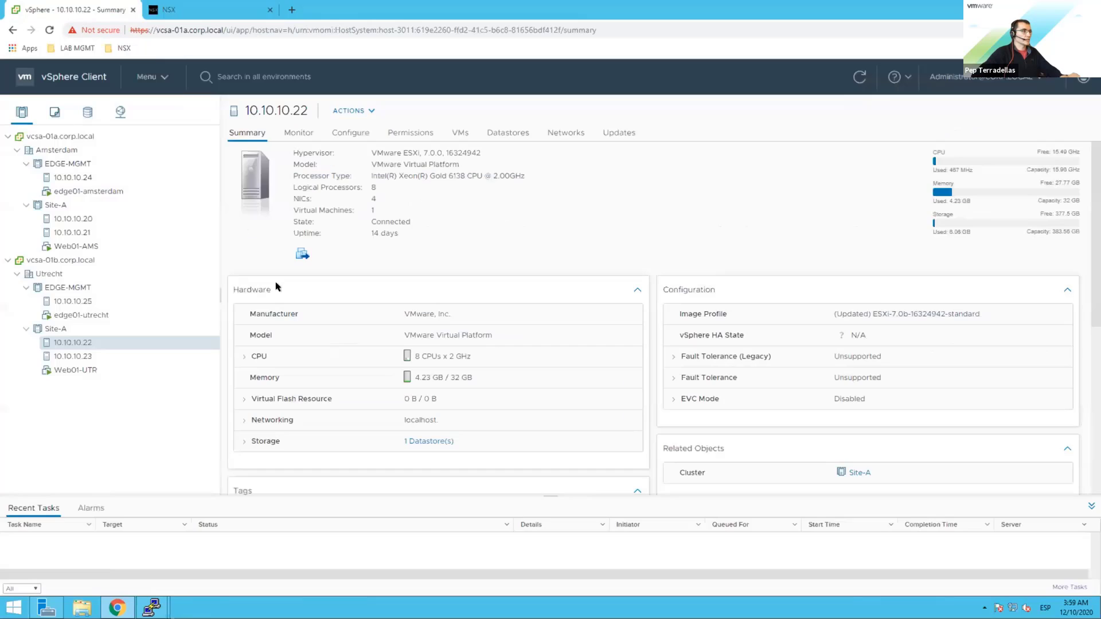
left_click(152, 608)
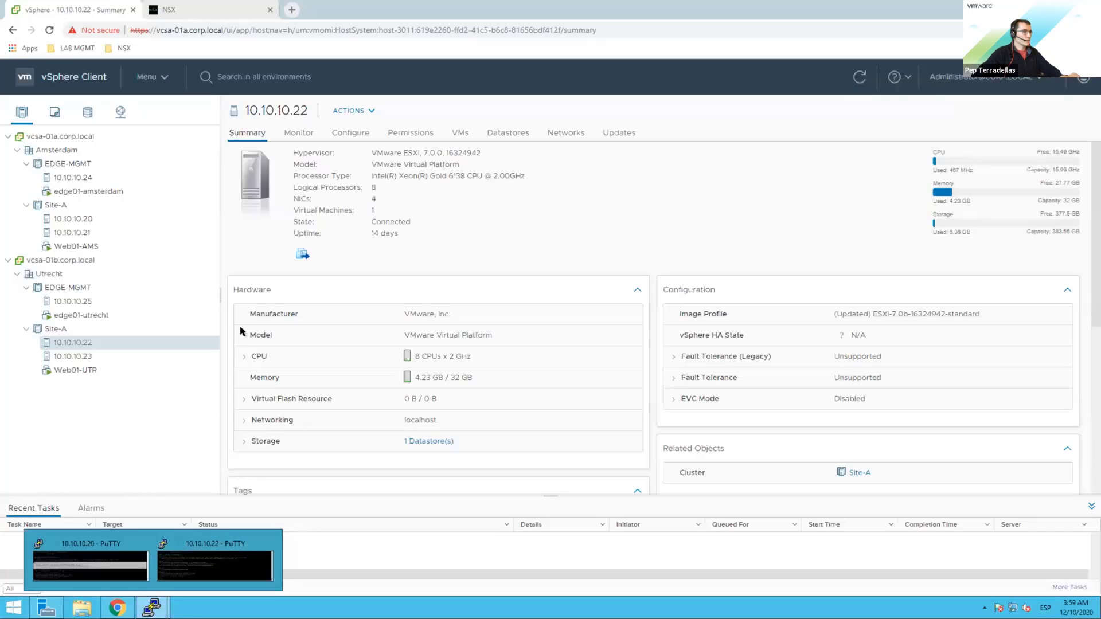
left_click(138, 576)
Step: Bring up both host terminals and highlight all rulesets on 10.10.10.20 and 10.10.10.22
left_click(152, 608)
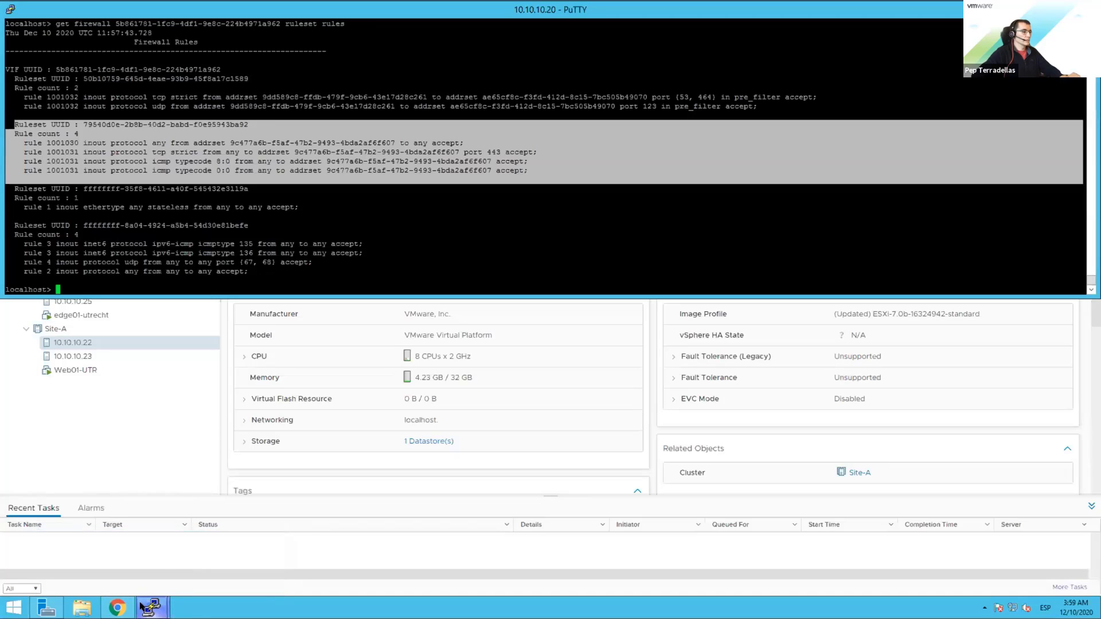
left_click(216, 559)
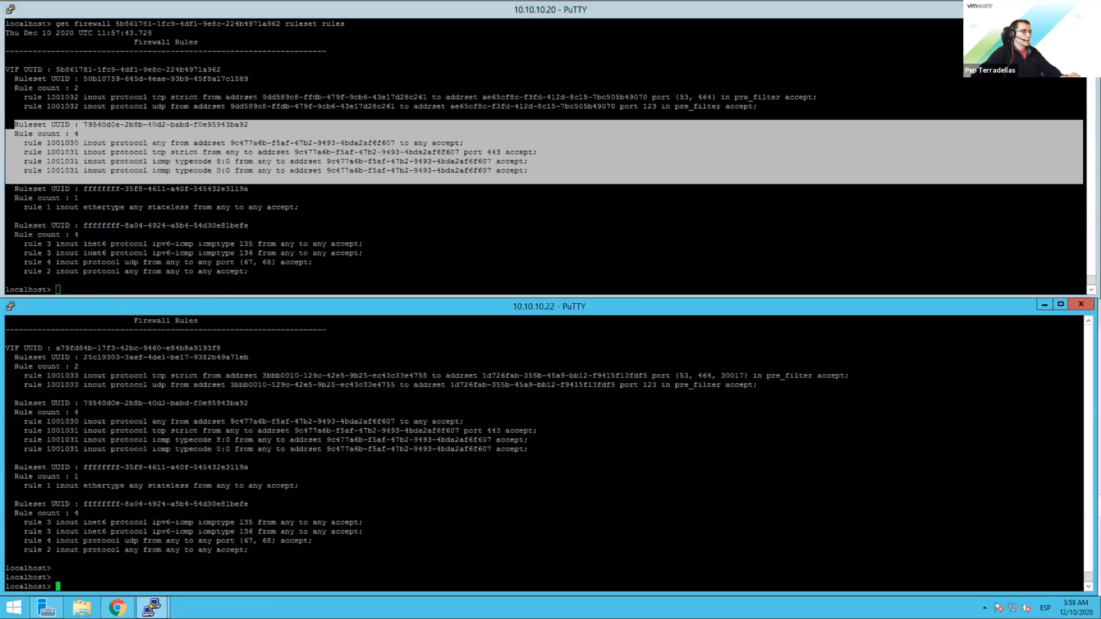
left_click(374, 163)
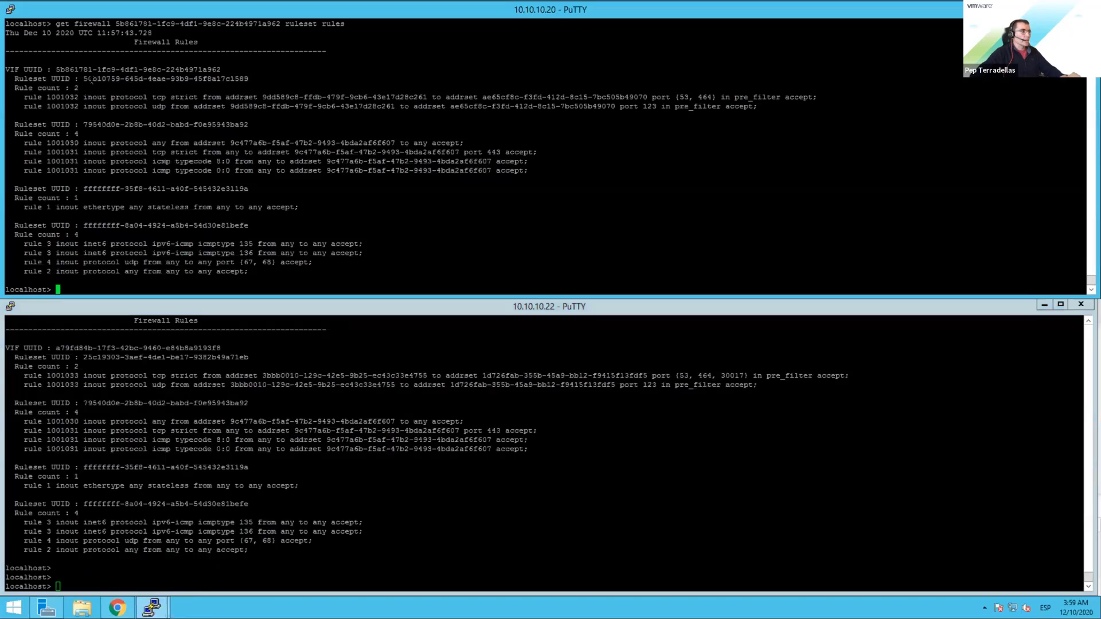
left_click_drag(53, 79, 381, 256)
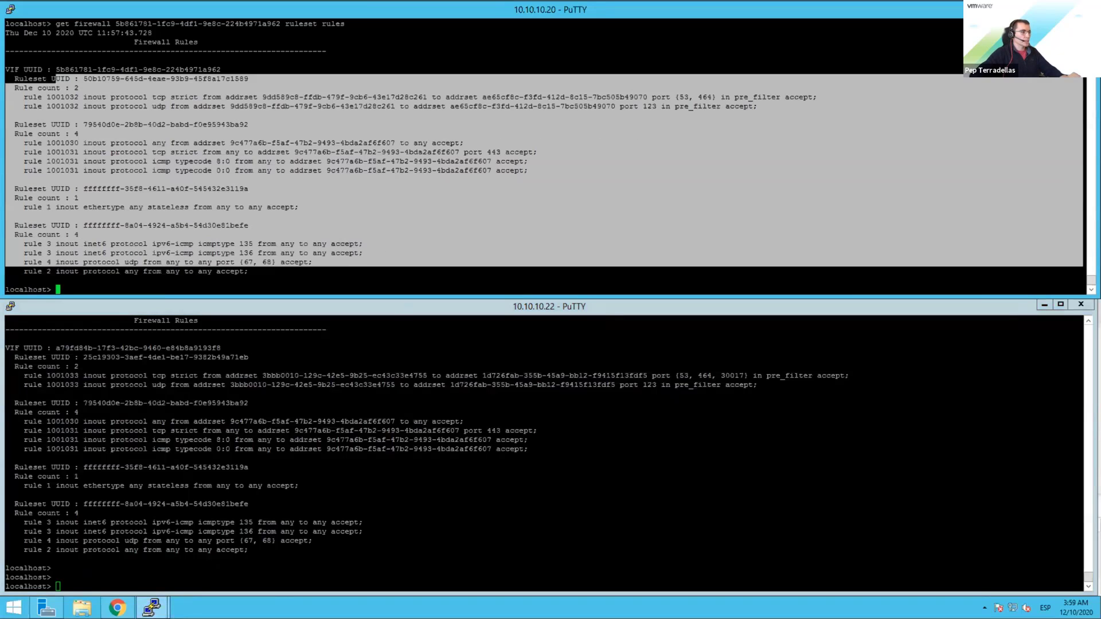
left_click_drag(24, 348, 349, 548)
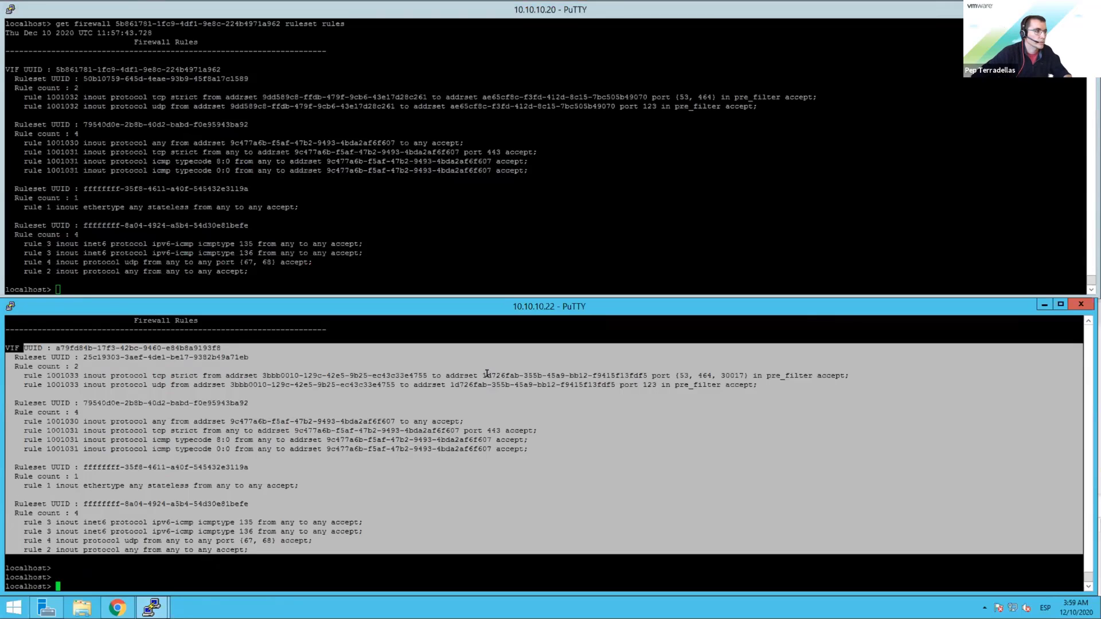
left_click(685, 375)
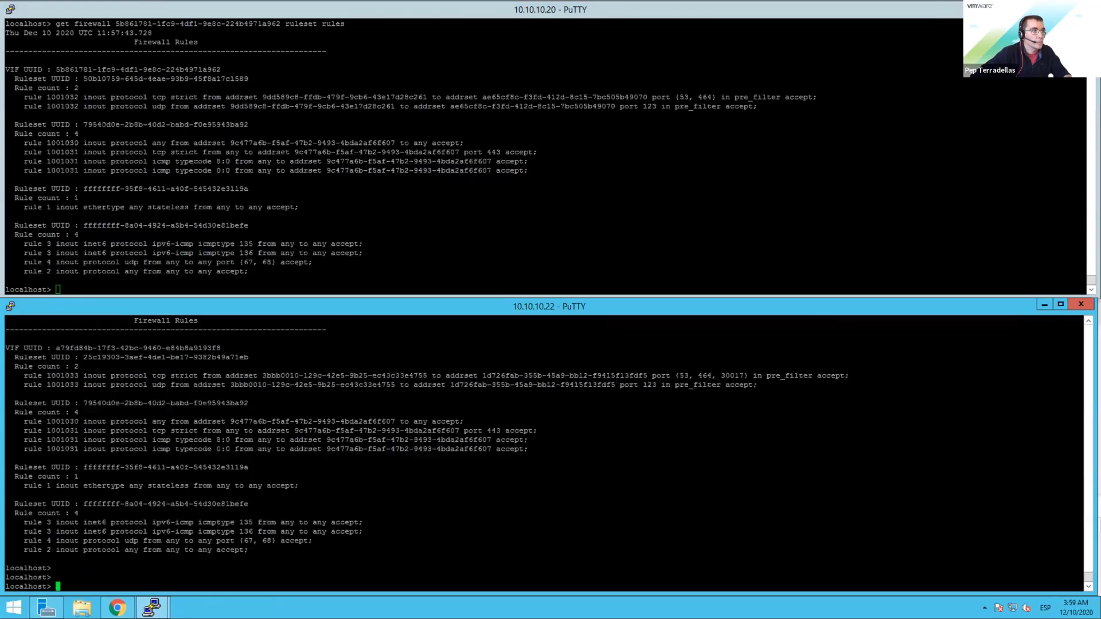
Step: Compare tcp ports 53, 464 against 53, 464, 30017 on both hosts, then open Web01-AMS in vSphere
double_click(683, 89)
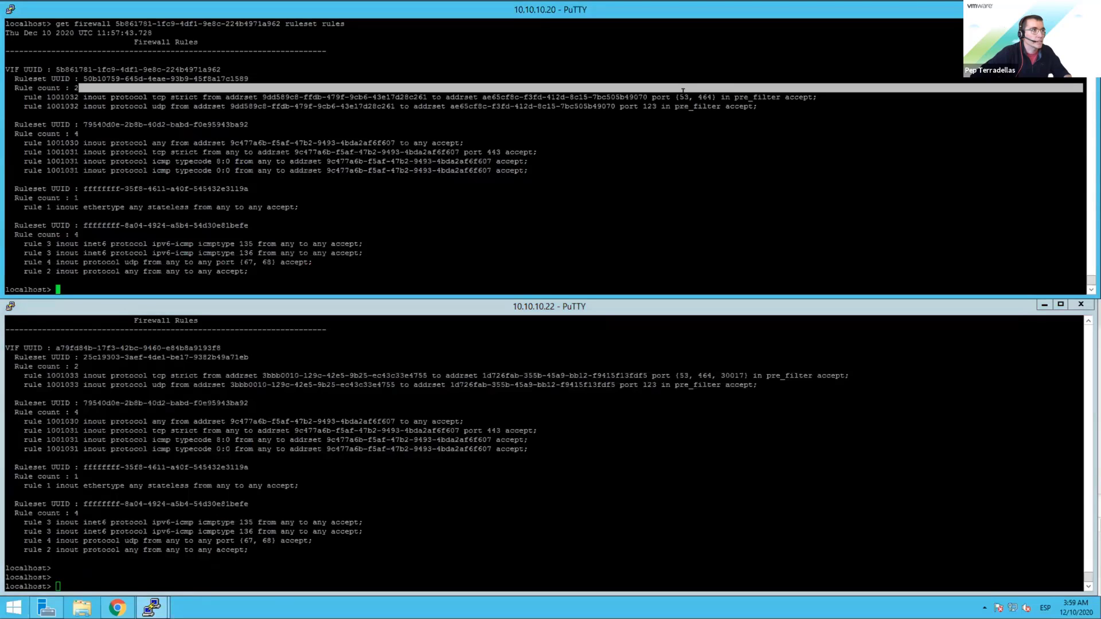
double_click(684, 97)
double_click(649, 107)
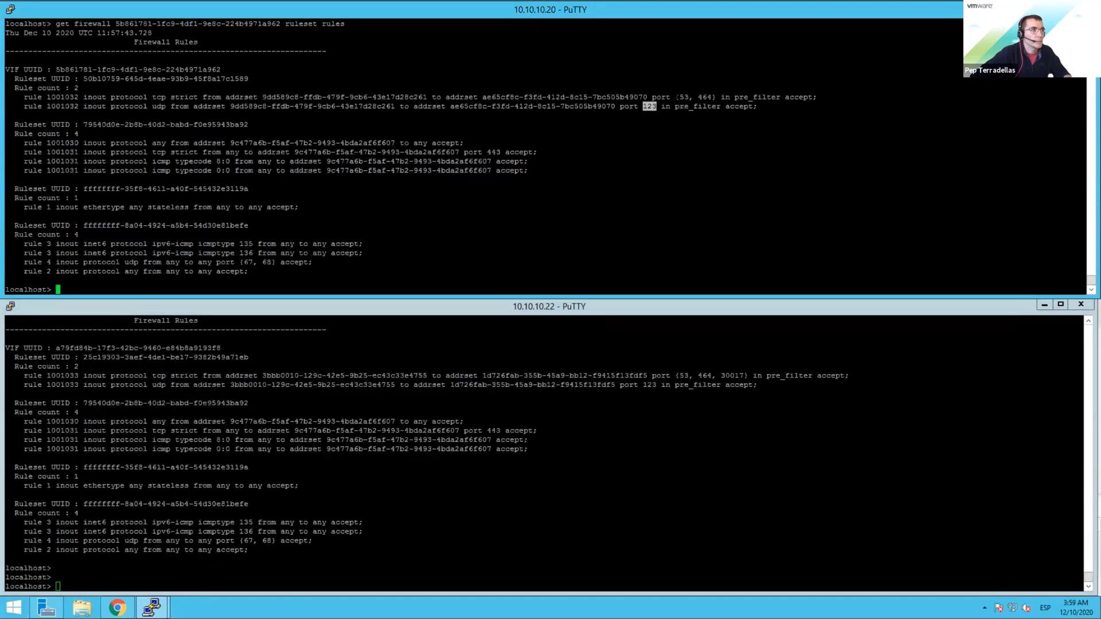
double_click(705, 97)
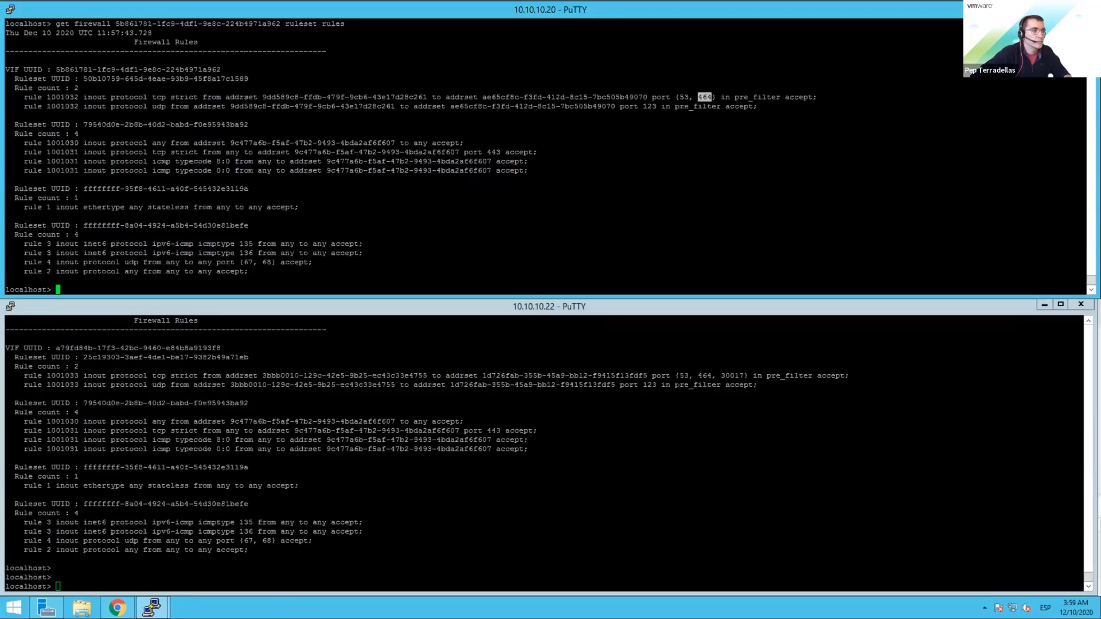
double_click(683, 376)
left_click(650, 386)
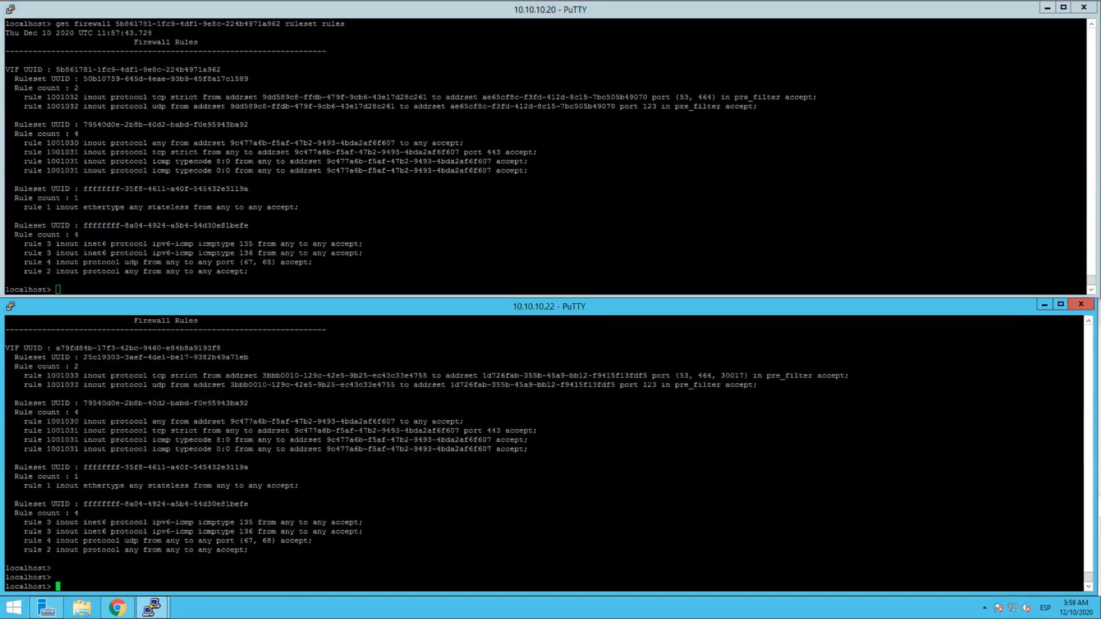
double_click(649, 385)
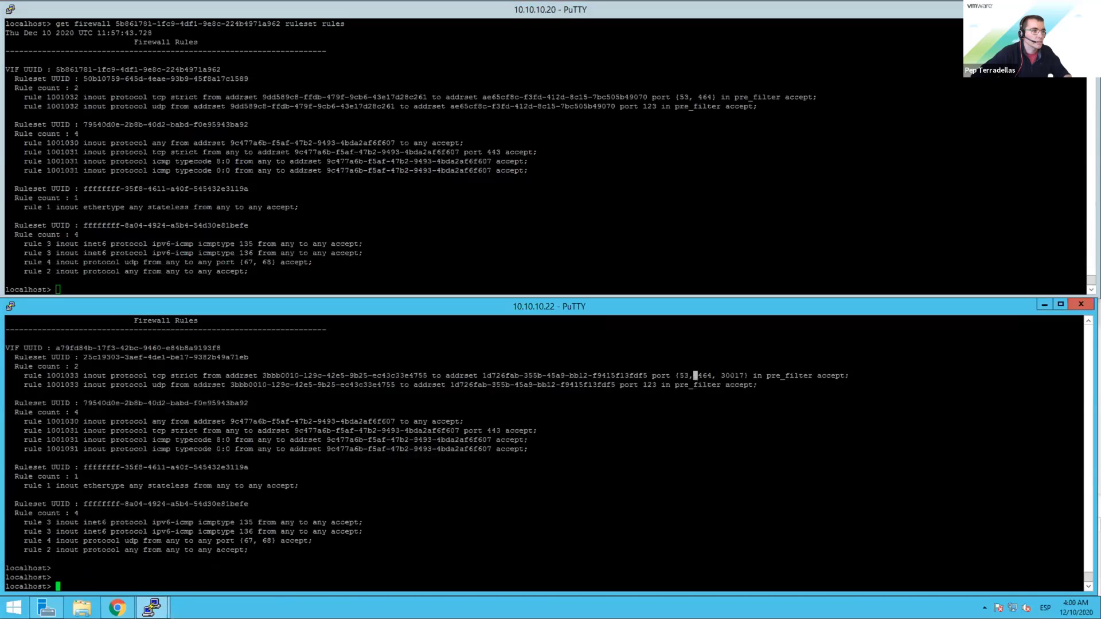
double_click(732, 376)
left_click(733, 376)
left_click(117, 608)
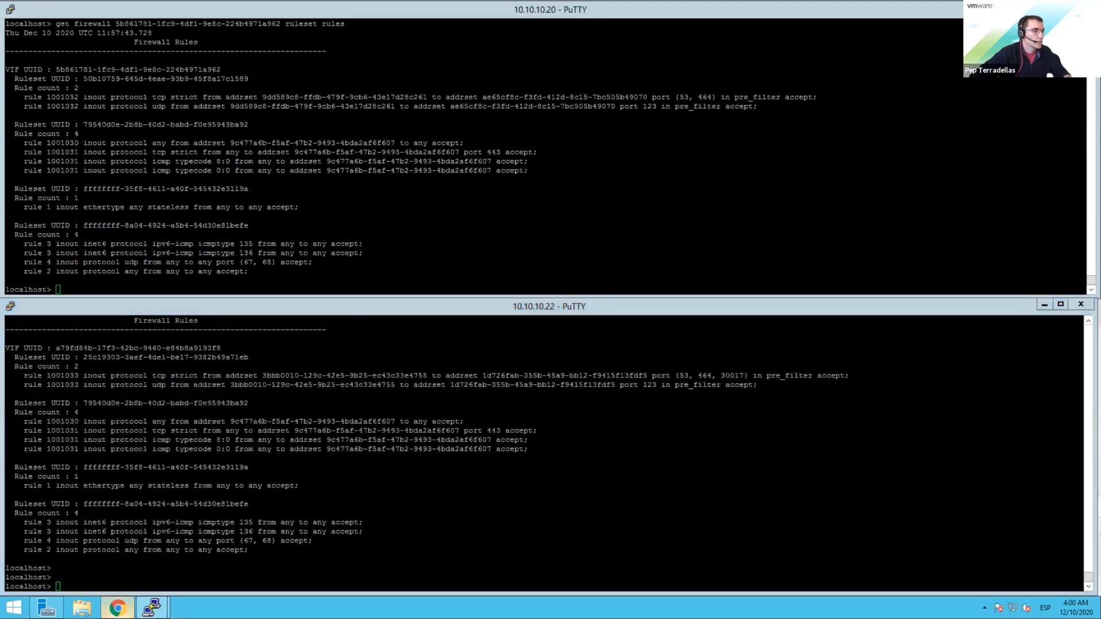
left_click(91, 242)
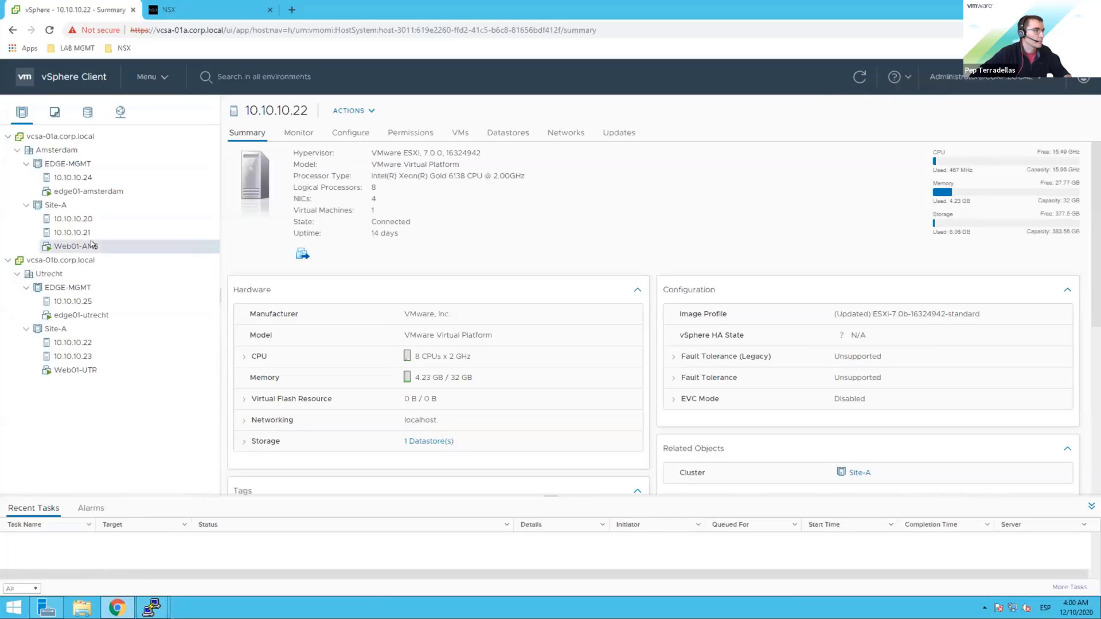
Step: Migrate Web01-AMS compute-only to host 10.10.10.22, keeping the Utrecht folder and Web-LS-Stretched network
right_click(91, 240)
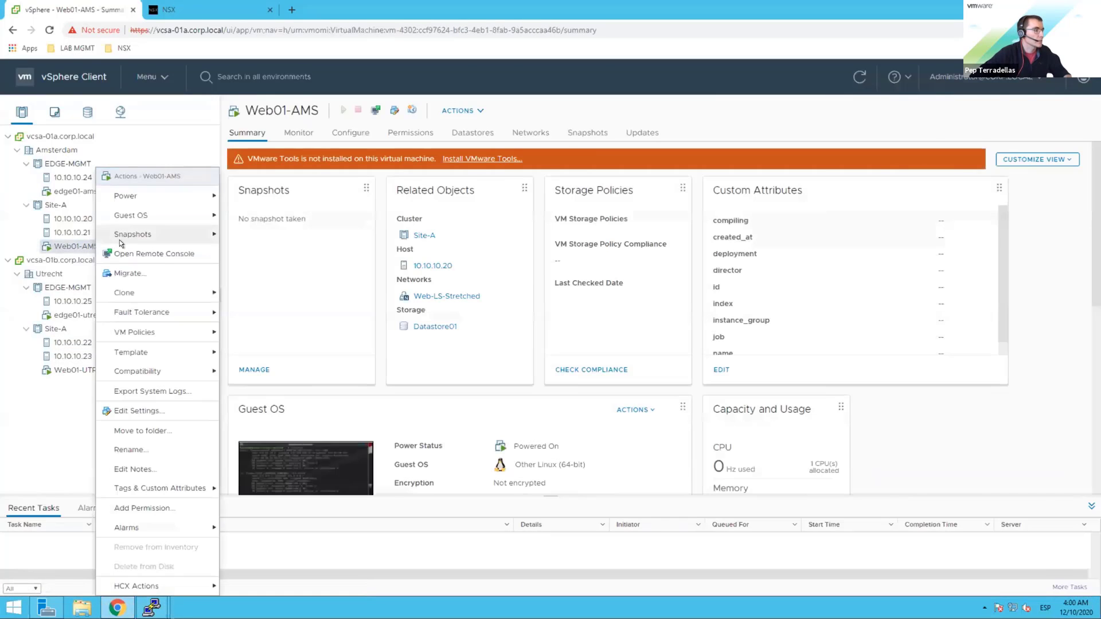
left_click(148, 272)
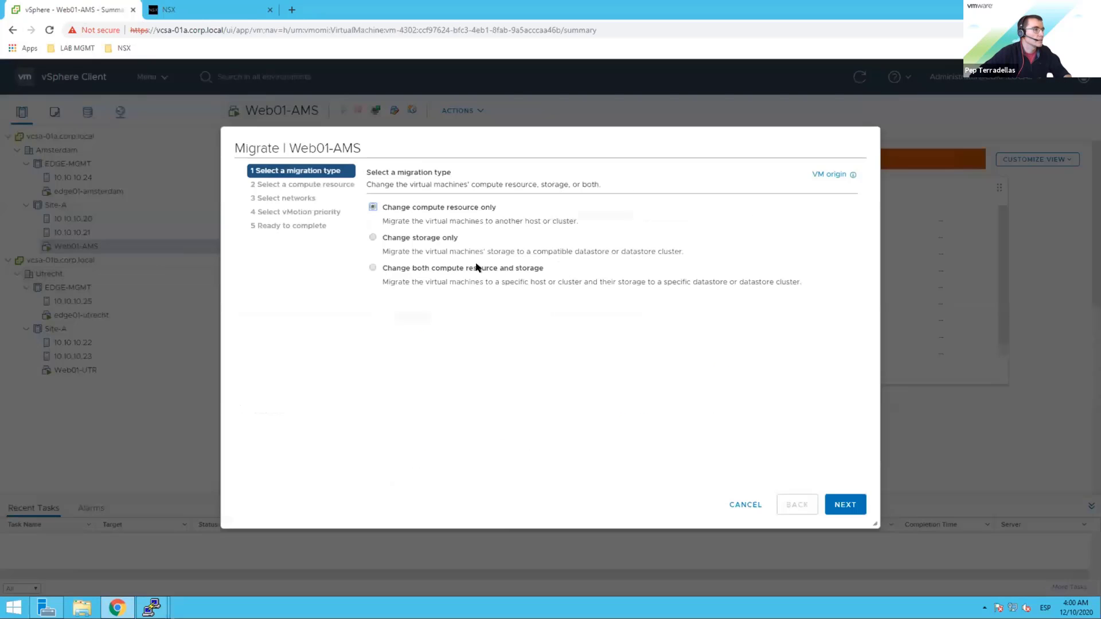
left_click(835, 505)
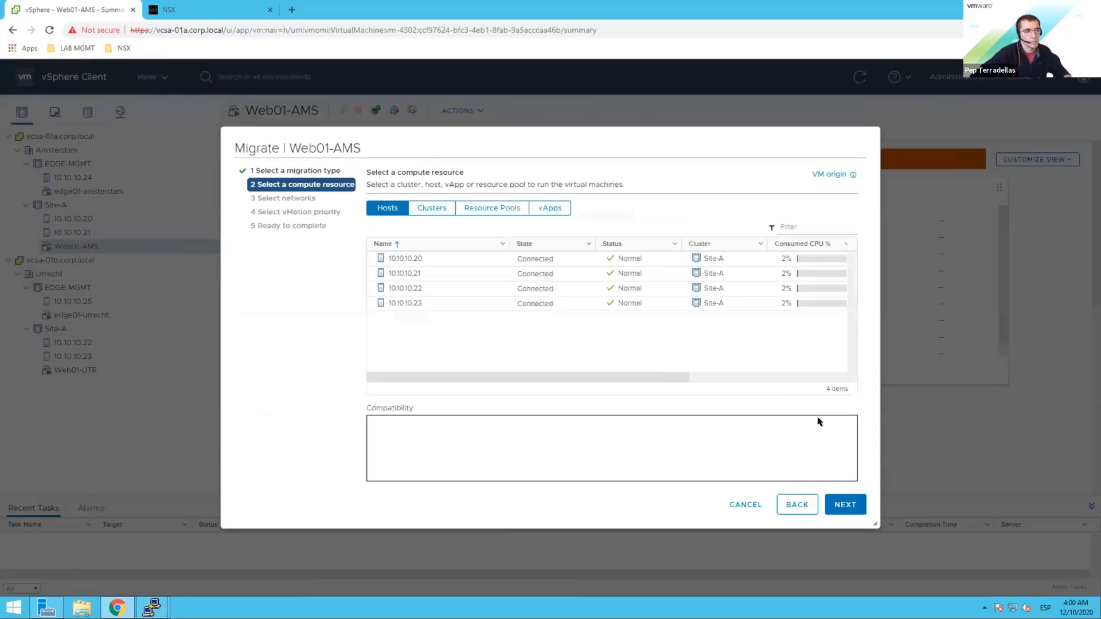
left_click(419, 288)
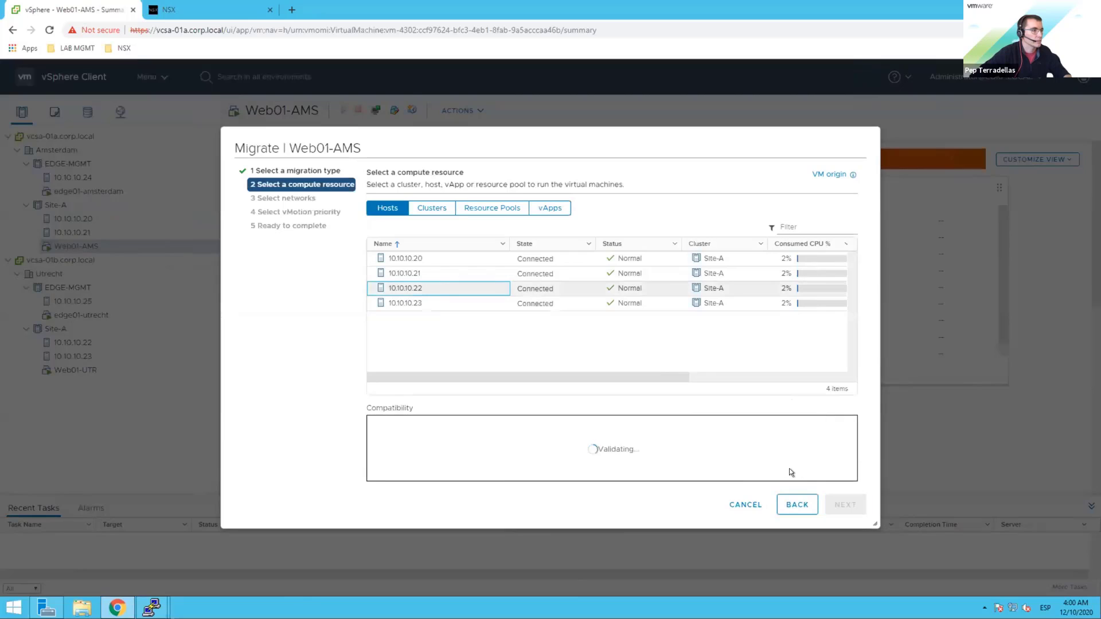
left_click(837, 506)
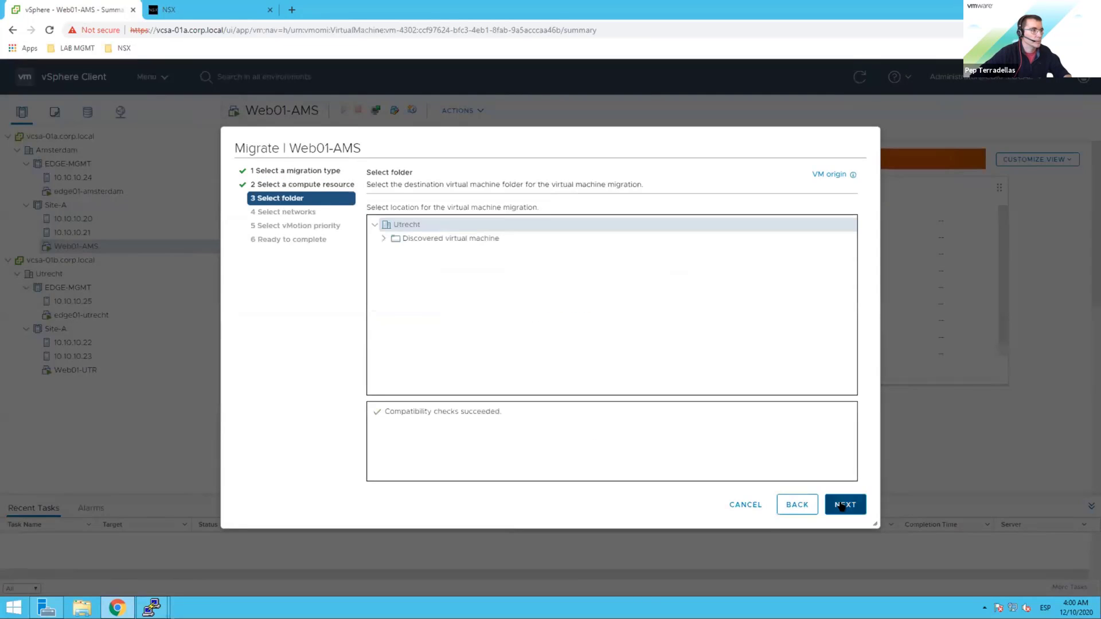
left_click(836, 508)
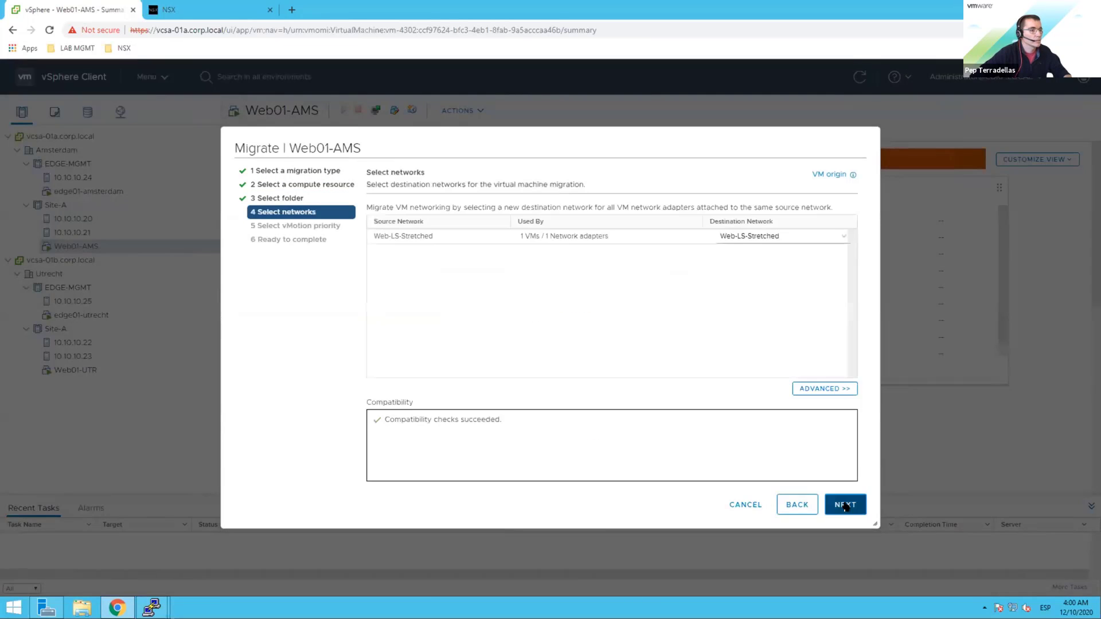
left_click(846, 506)
left_click(845, 507)
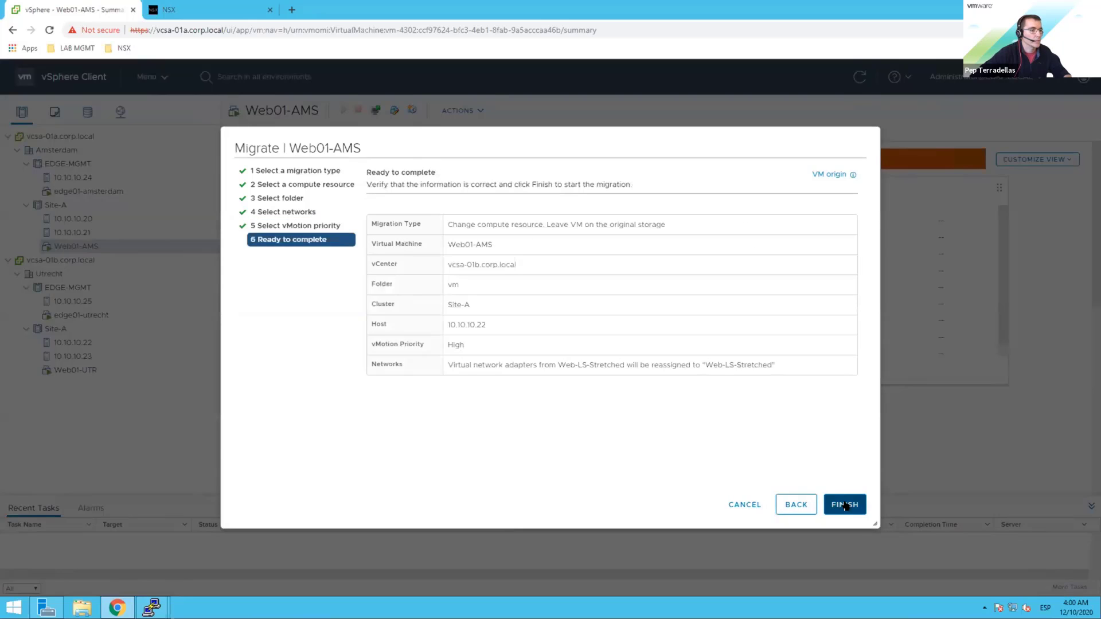
left_click(845, 506)
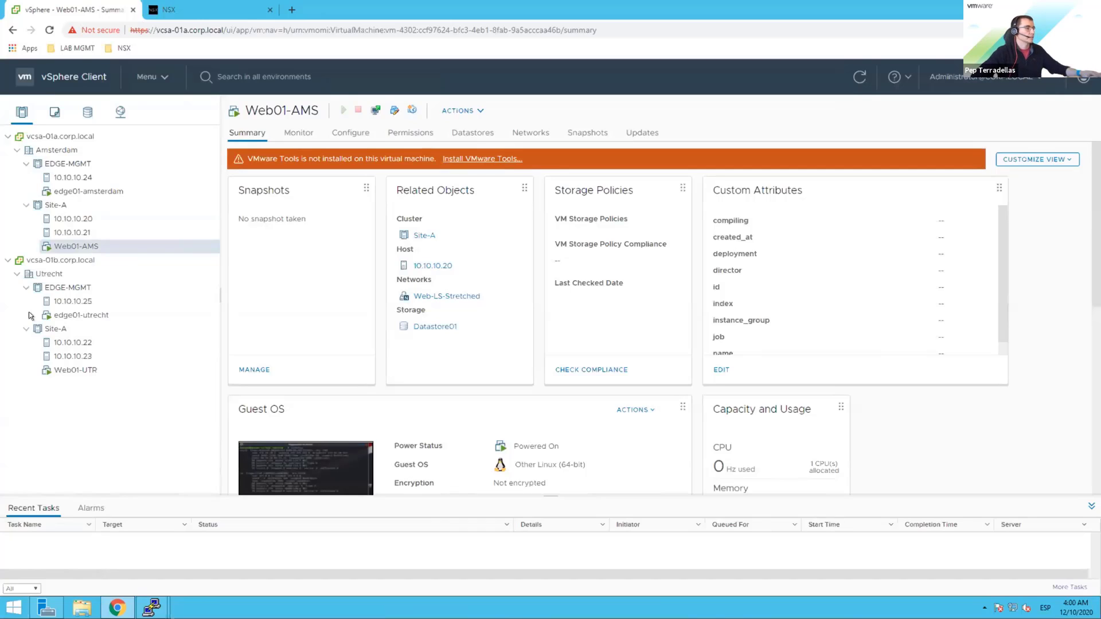
Step: Enlarge Recent Tasks and reload the page so Web01-AMS no longer exists in vcsa-01a.corp.local
right_click(82, 247)
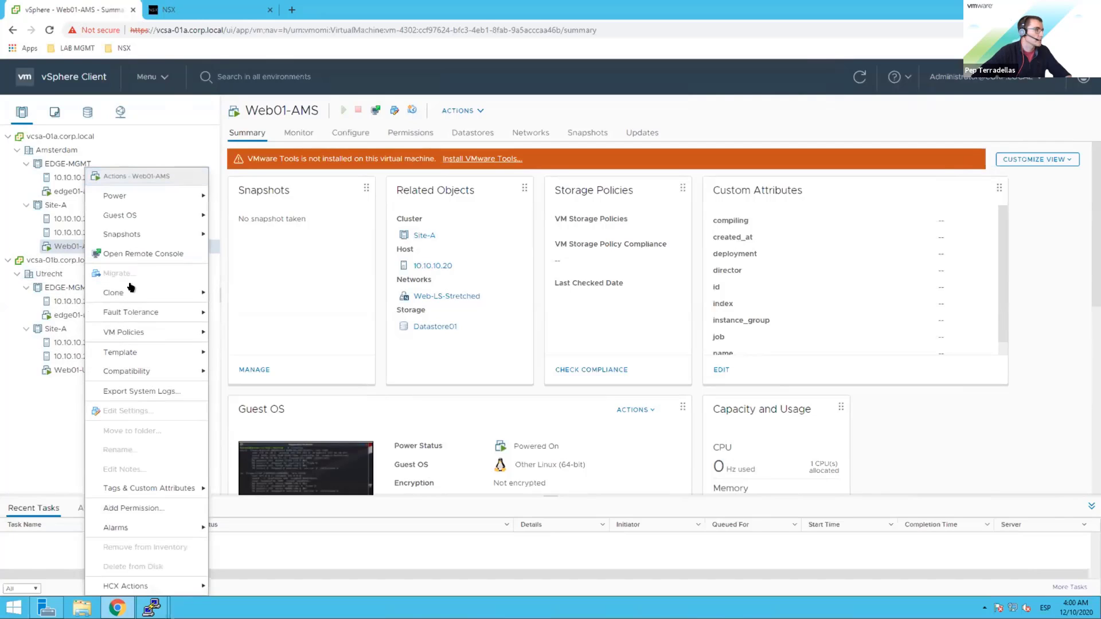
left_click(63, 419)
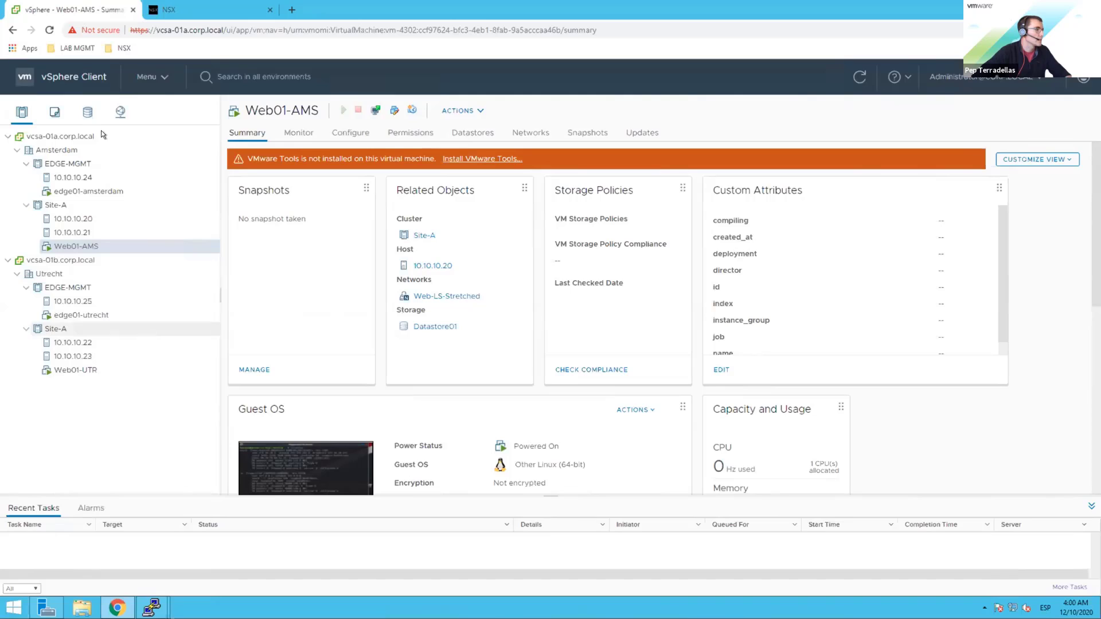
right_click(83, 12)
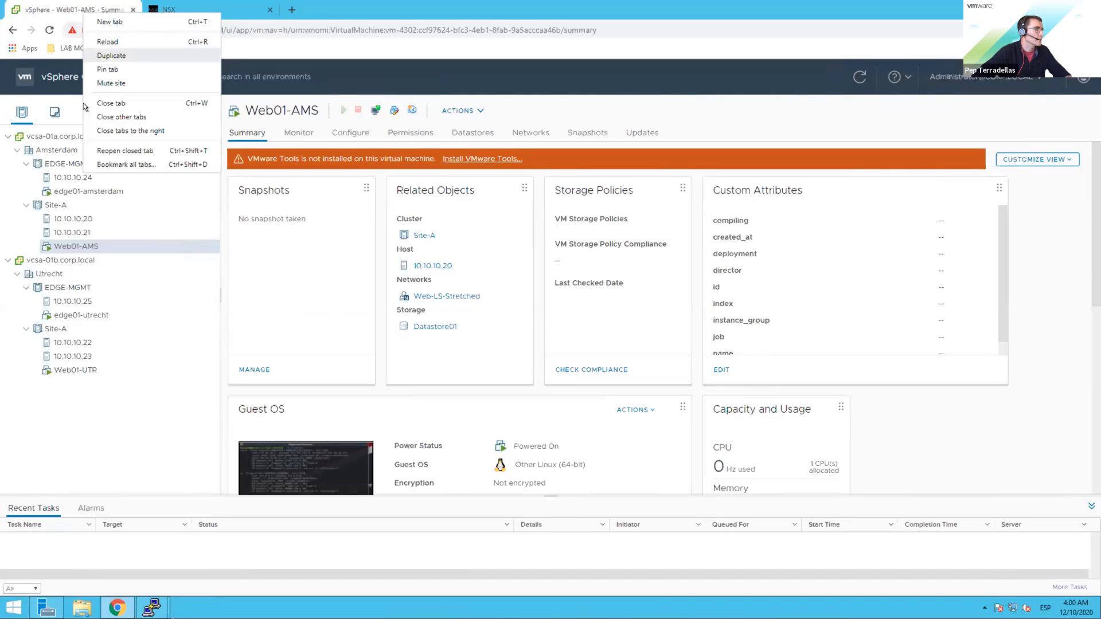
left_click(114, 429)
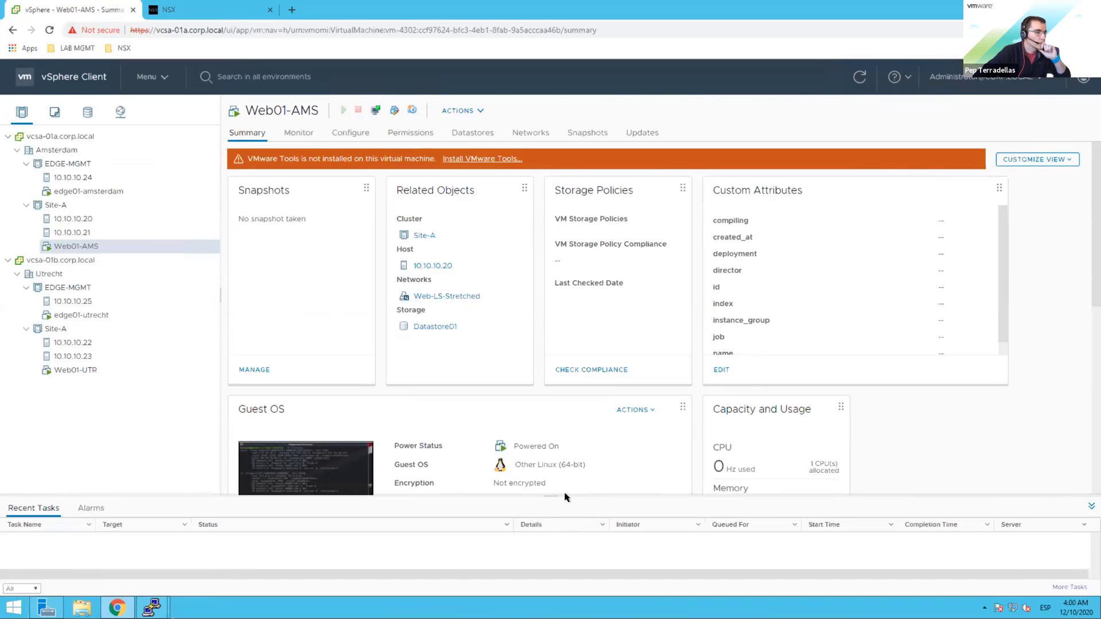
left_click_drag(565, 497, 552, 392)
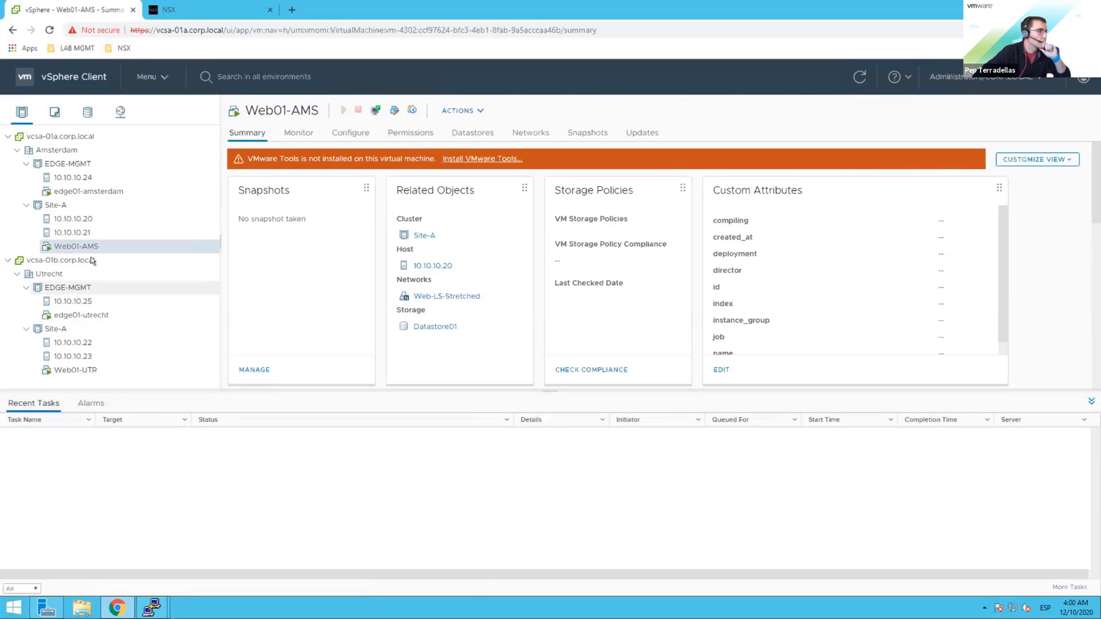
right_click(81, 243)
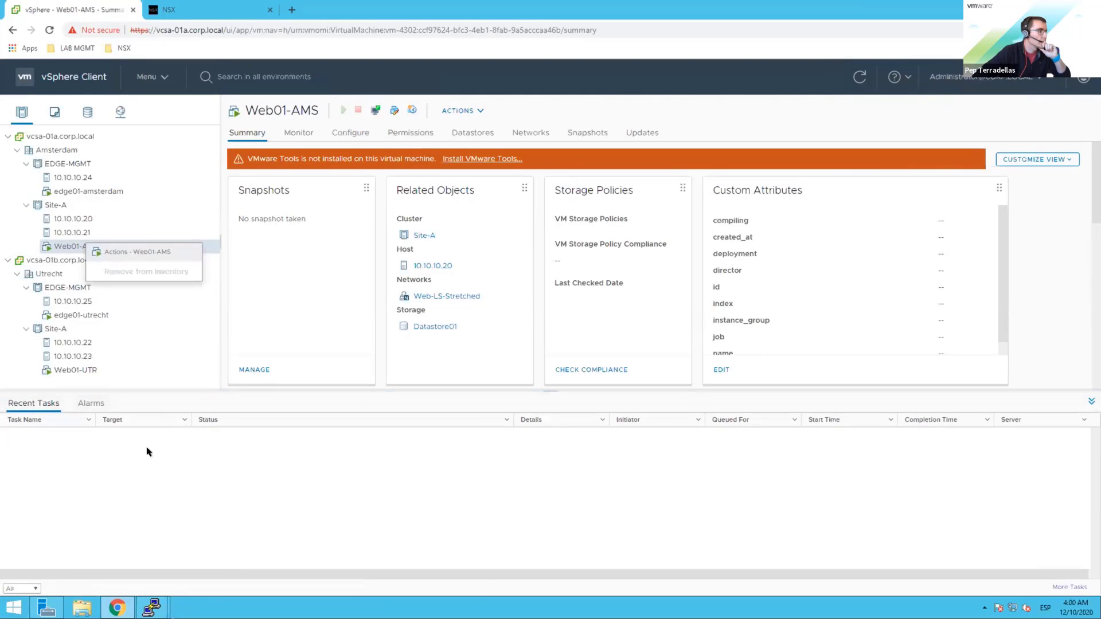
right_click(83, 11)
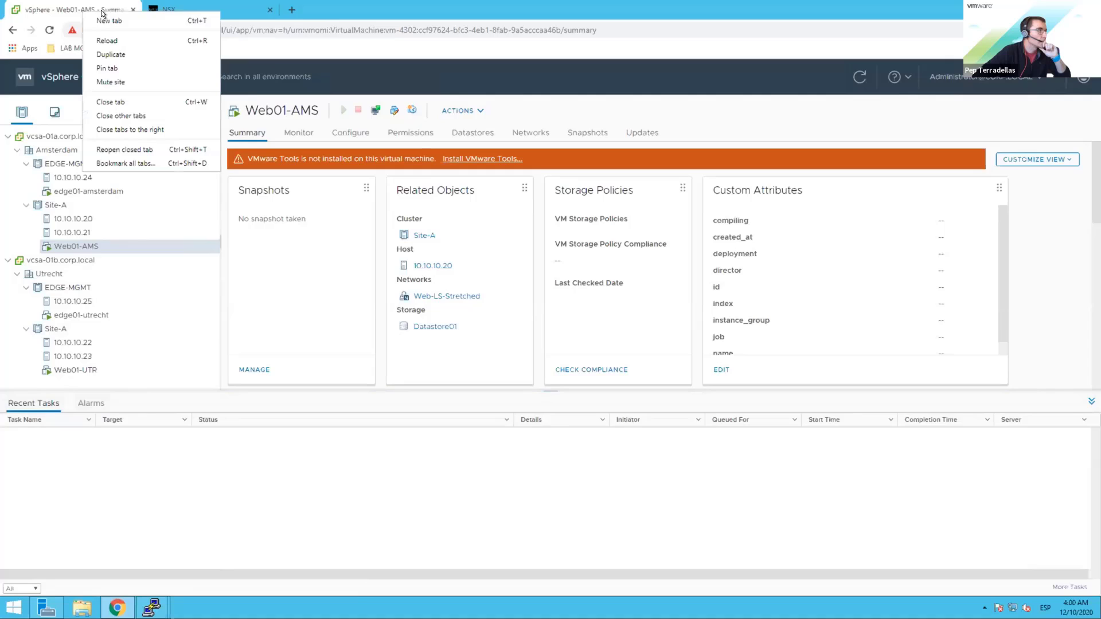
left_click(127, 41)
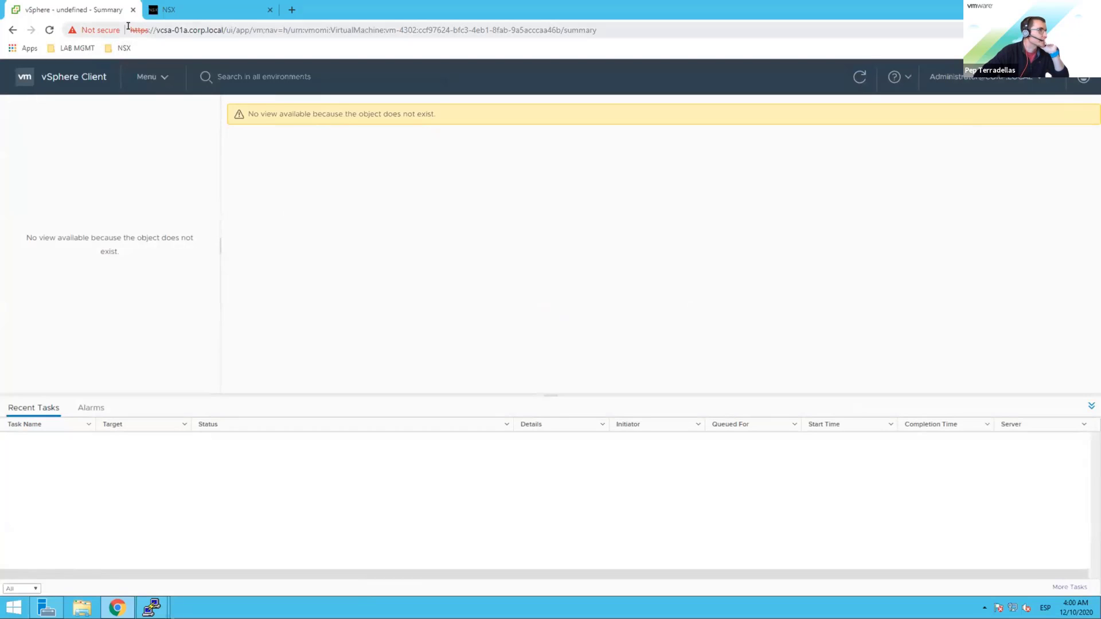
Step: Reopen vcenter site a in a fresh tab and select Web01-AMS under Utrecht Site-A
left_click(290, 10)
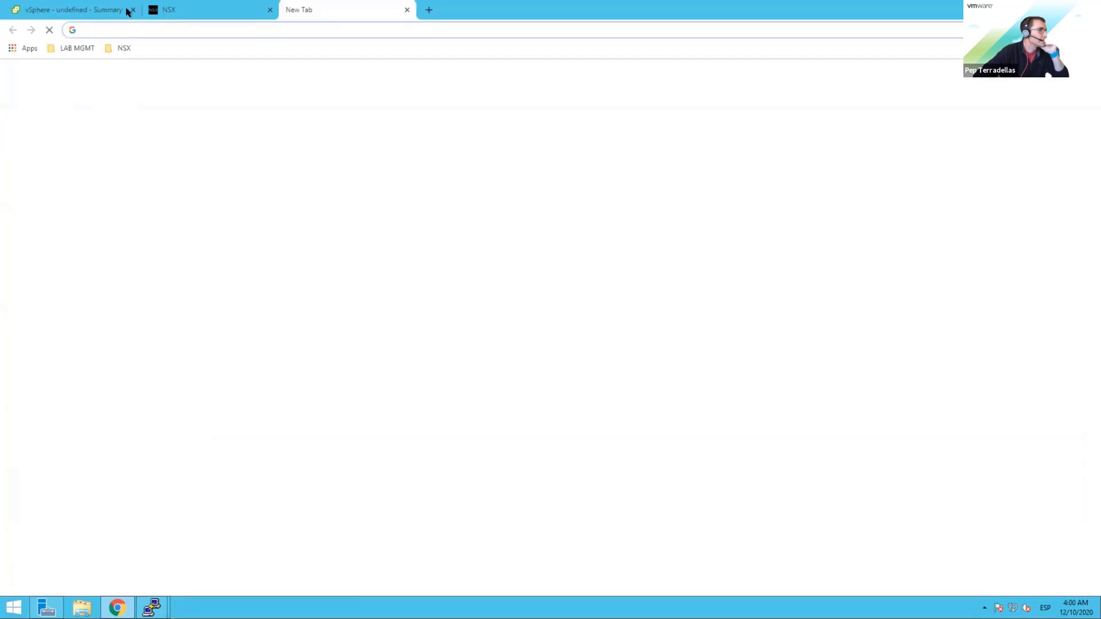
left_click(133, 10)
left_click(81, 50)
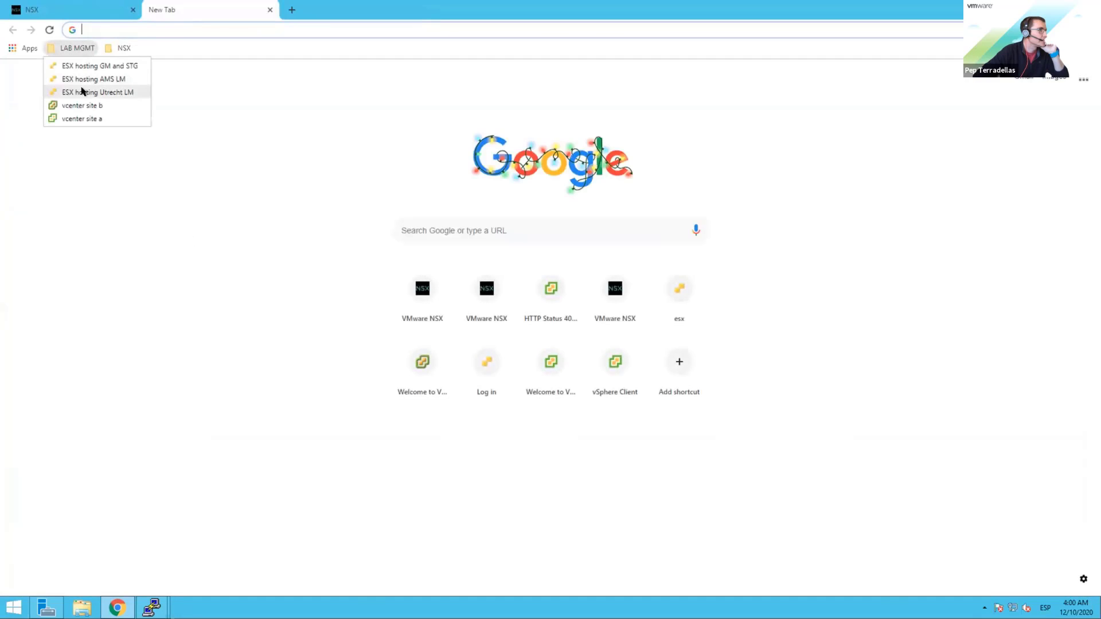
left_click(82, 118)
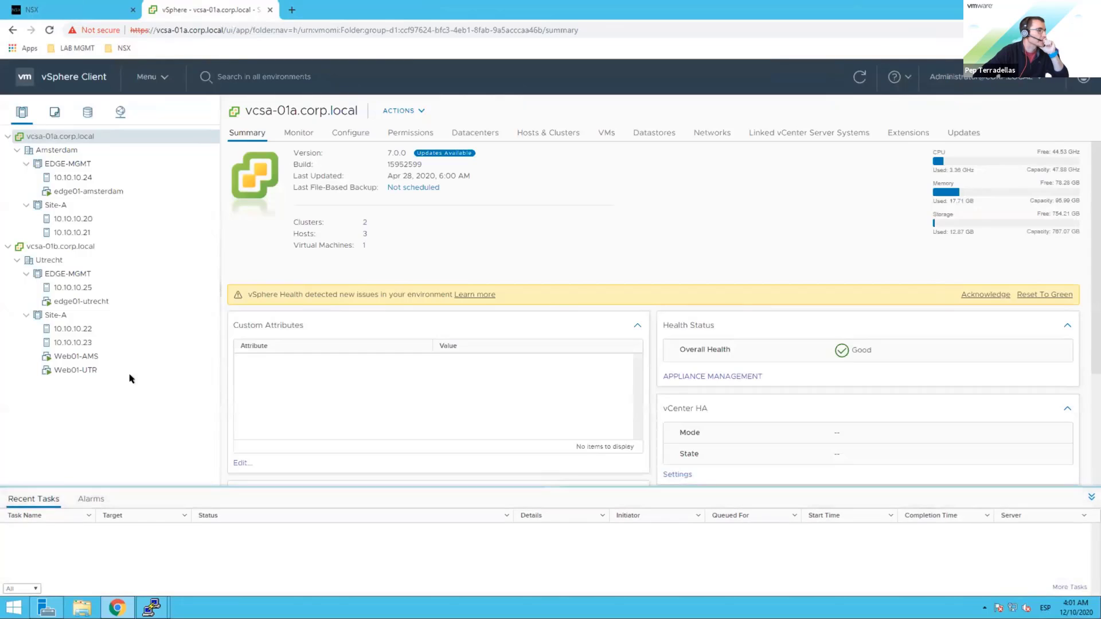
left_click(83, 359)
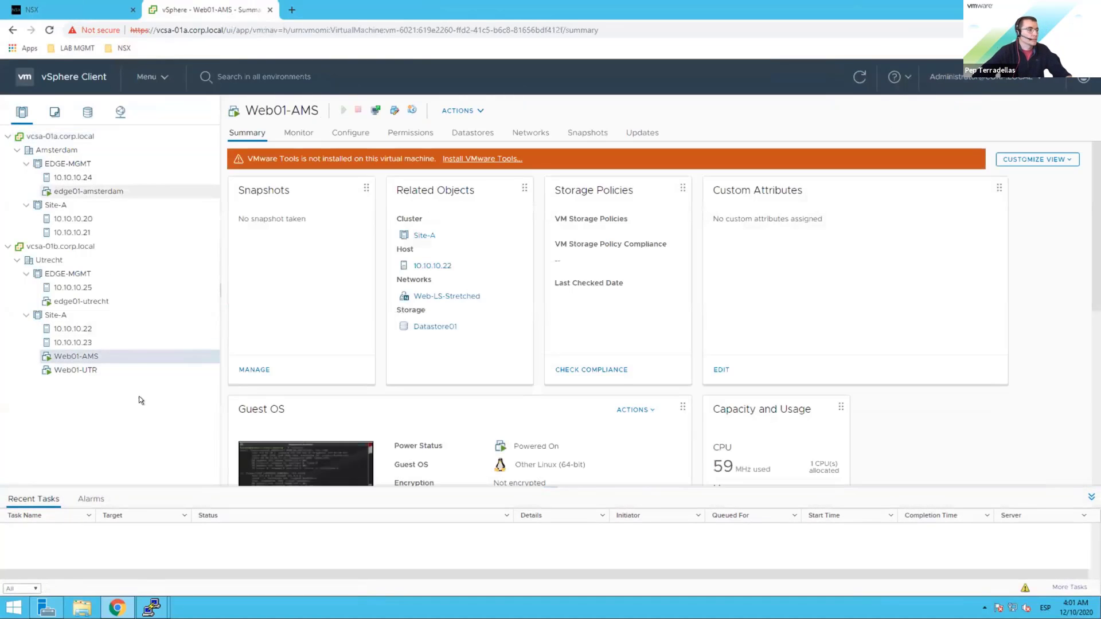
Step: Rerun the firewall rules command on host 10.10.10.20 and mark its error output
mouse_move(145, 601)
left_click(90, 565)
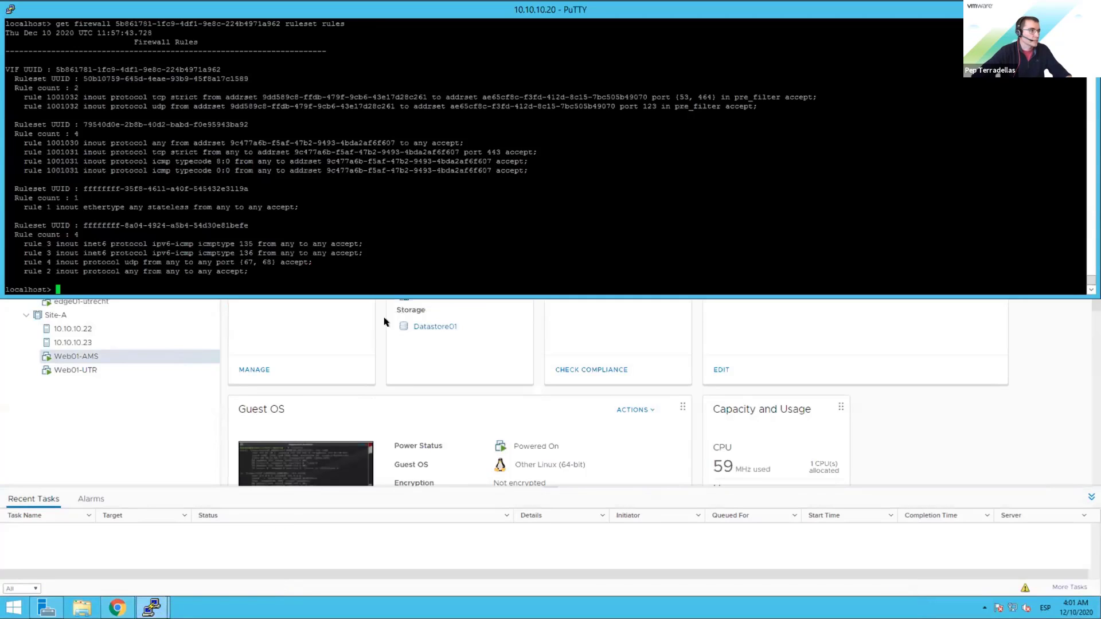
key("Up")
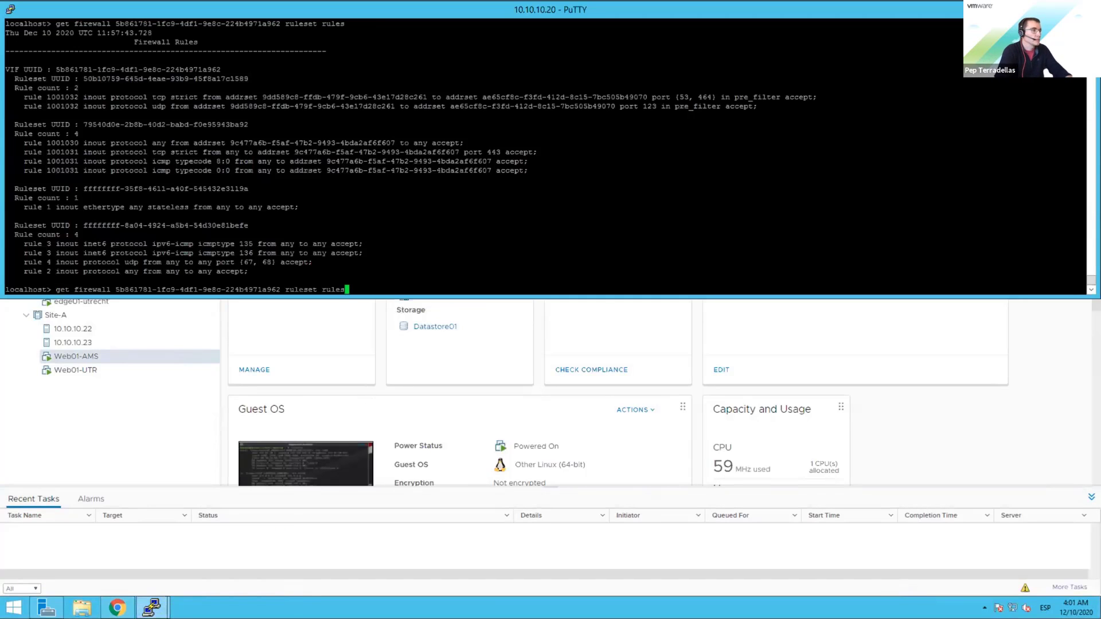
key("Return")
left_click_drag(15, 253, 102, 280)
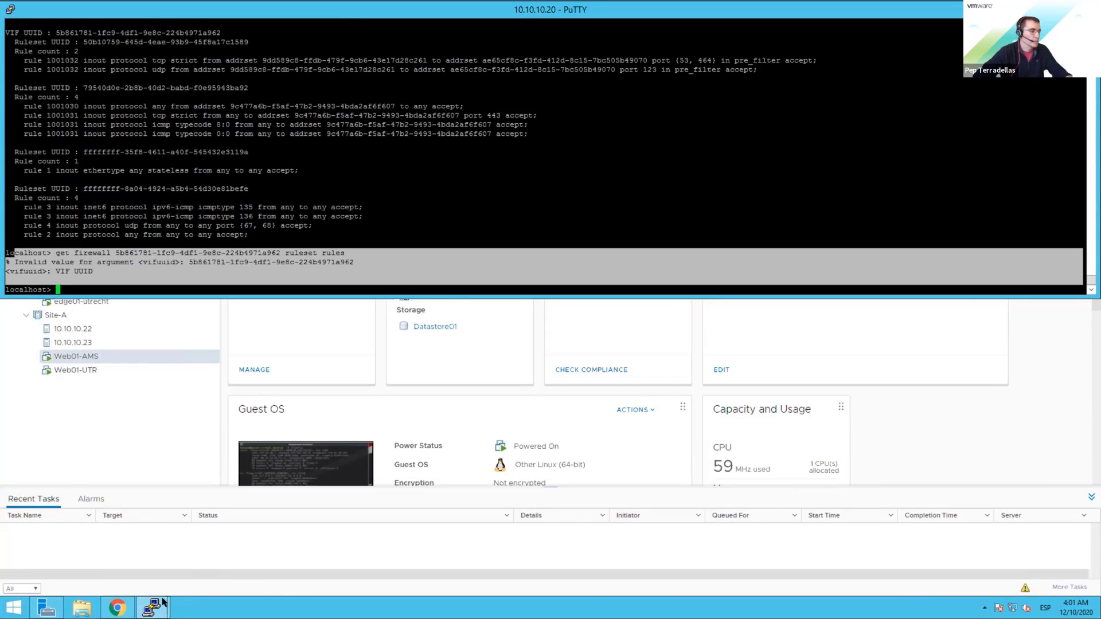
Step: Maximize the 10.10.10.22 session and rerun the ruleset rules listing for VIF a79fd84b
mouse_move(151, 607)
left_click(212, 557)
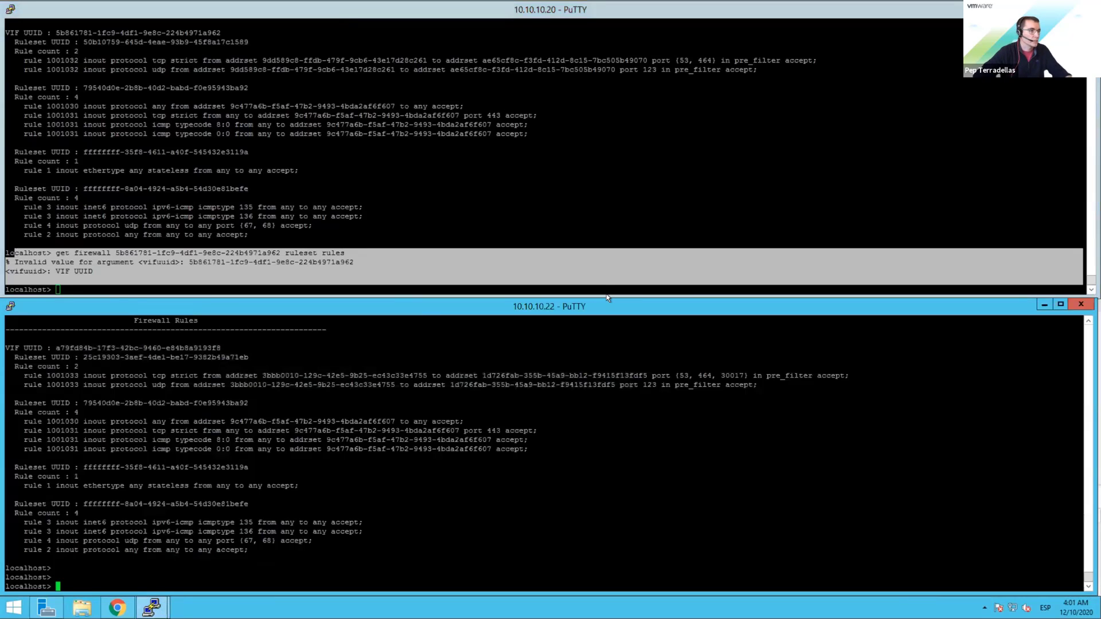
double_click(624, 304)
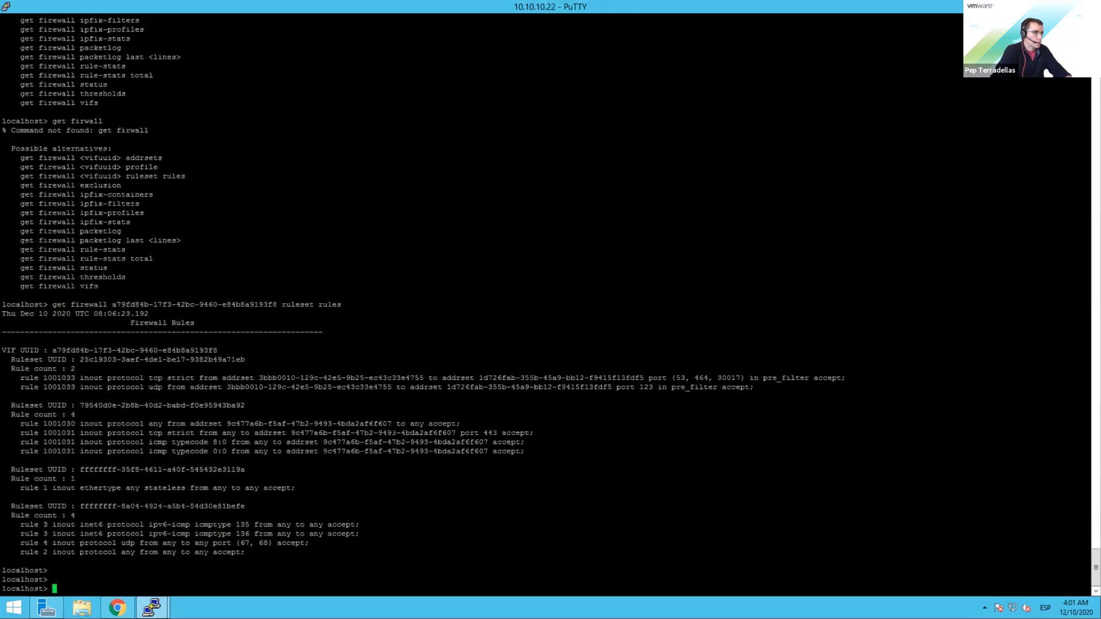
key("Up")
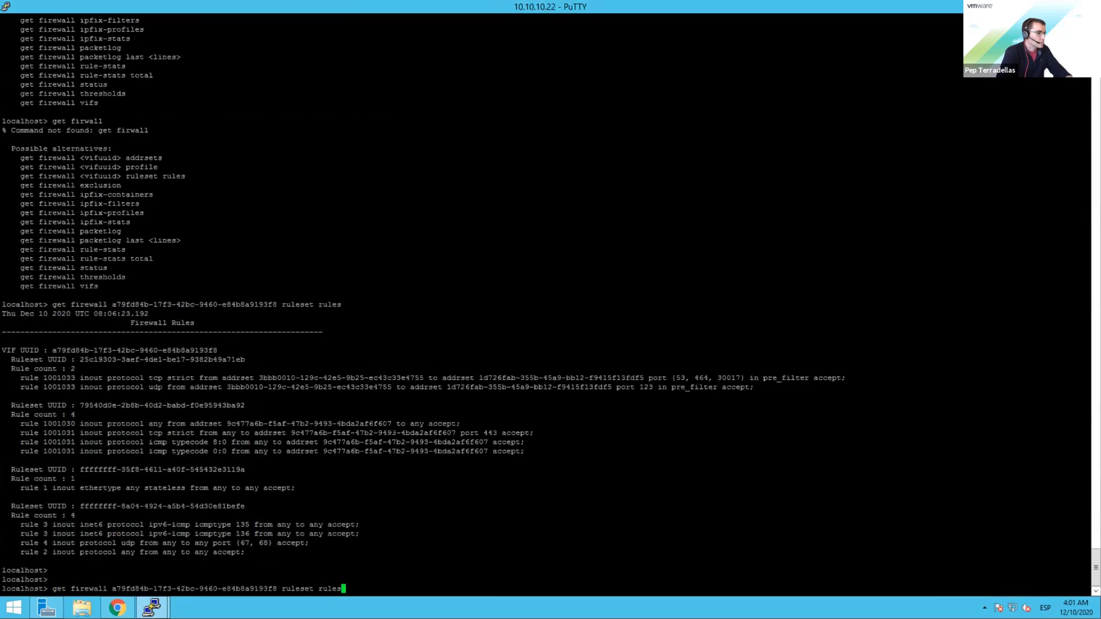
key("Return")
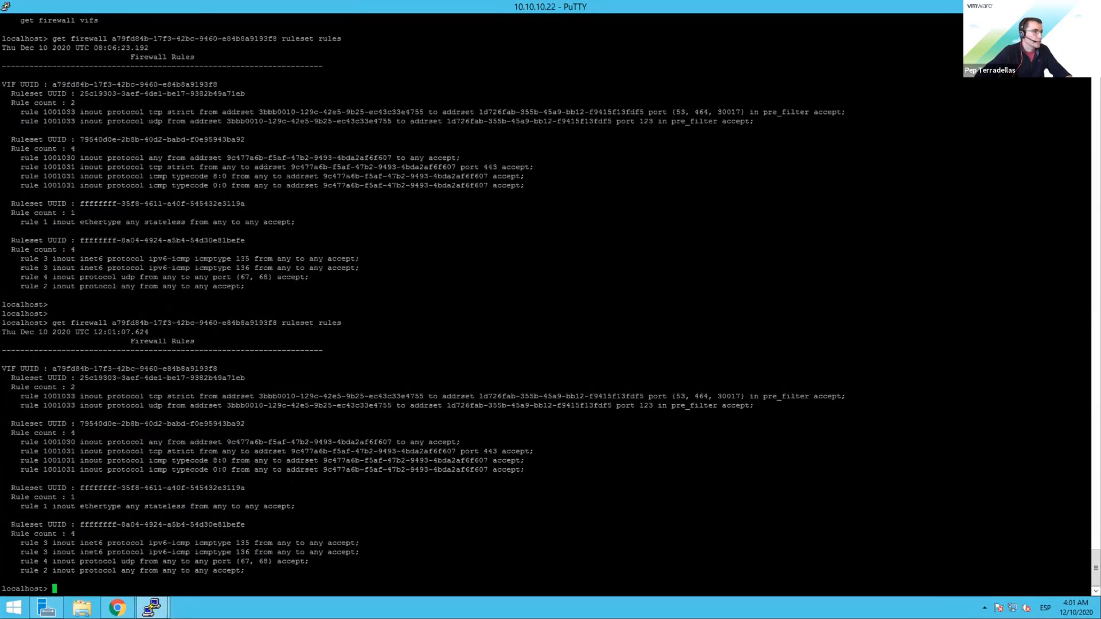
left_click_drag(21, 332, 399, 581)
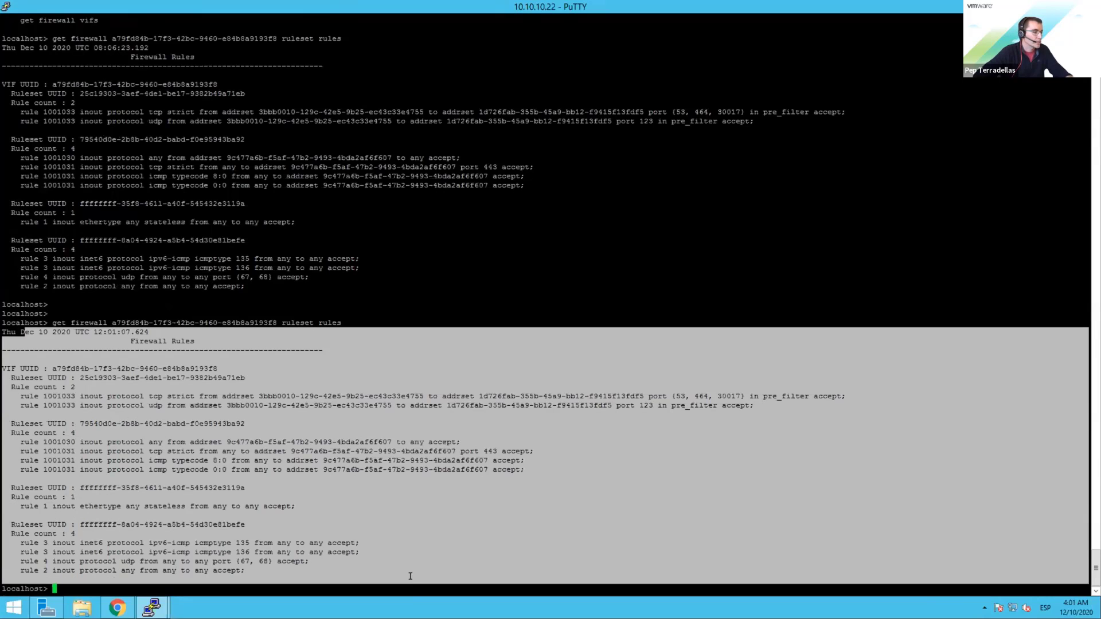
Step: Exit to the host shell and run 'summarize-dvfilter | grep -A 10 -i web', showing Web01-AMS and Web01-UTR
left_click(196, 565)
type("exit")
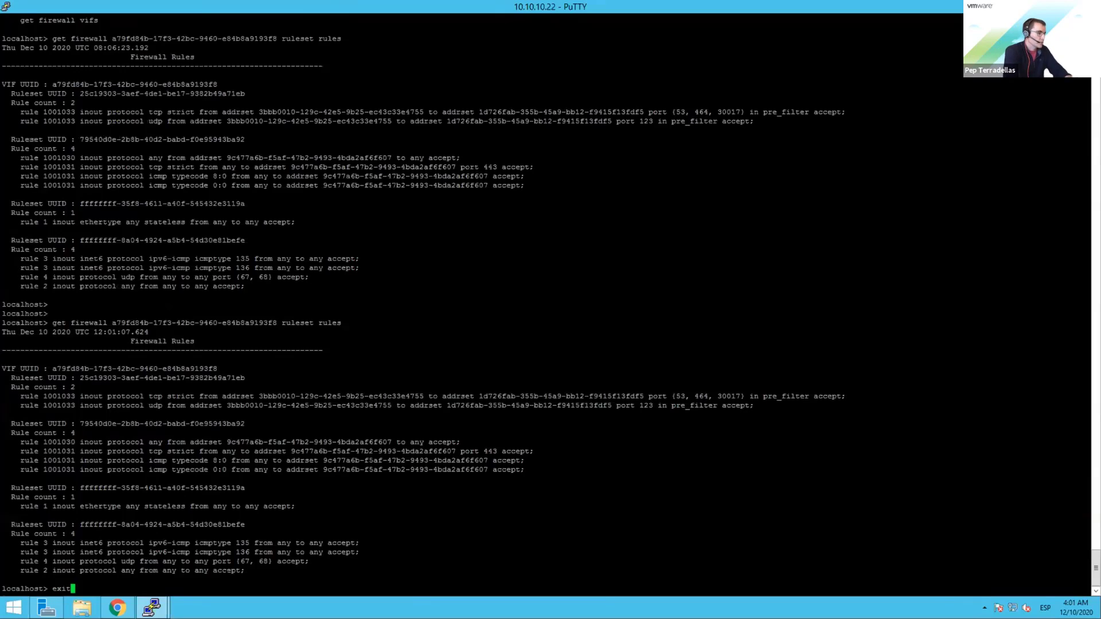
key("Return")
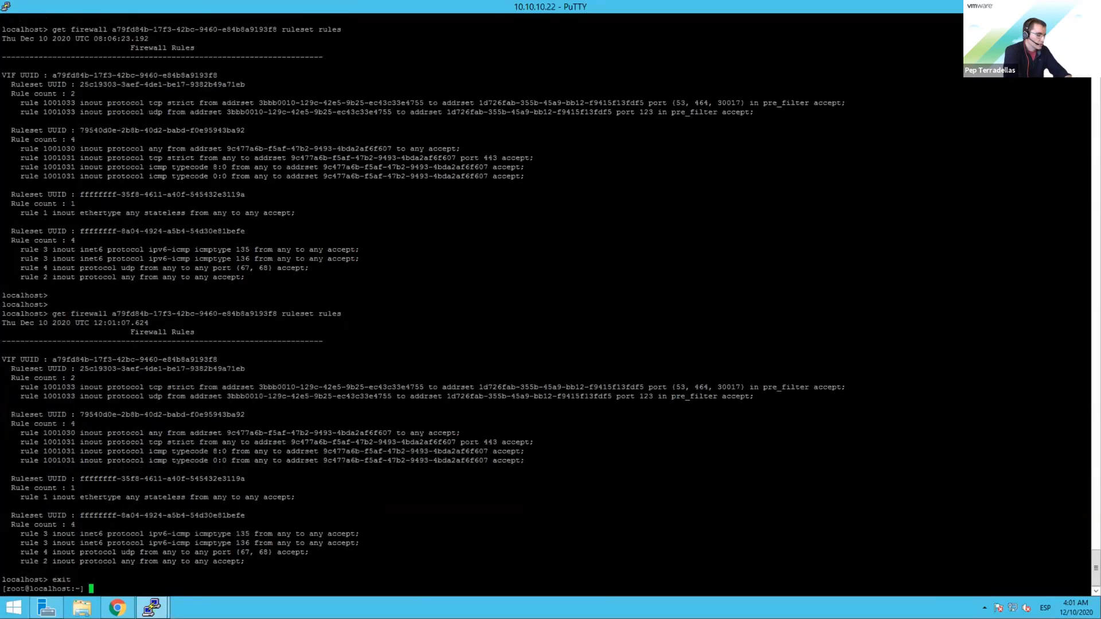
type("summarize-dvfilter ")
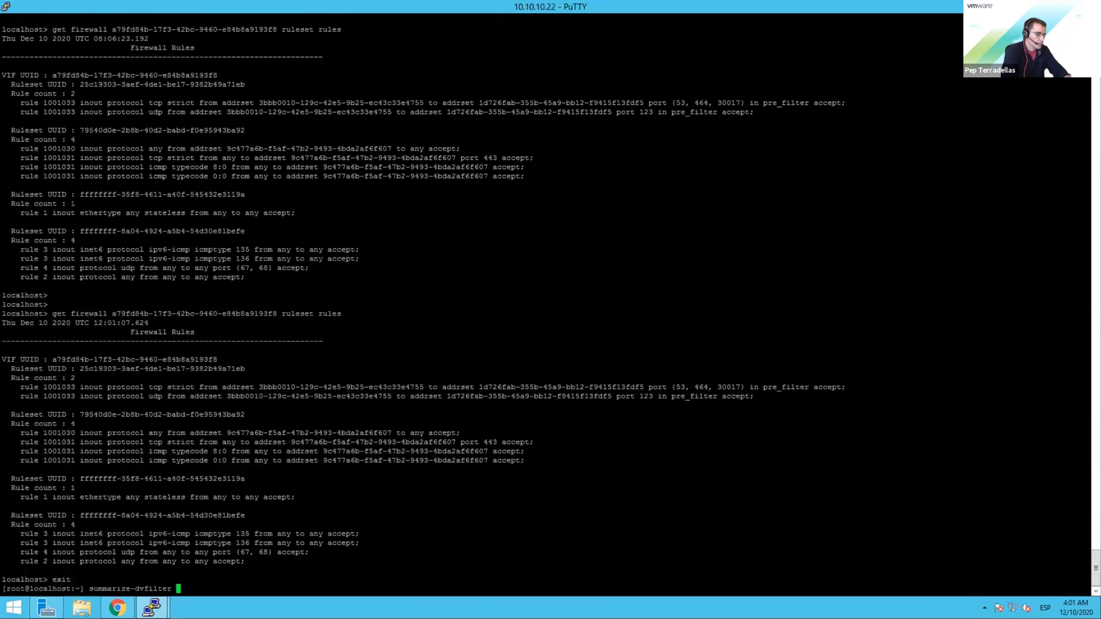
type("| gre")
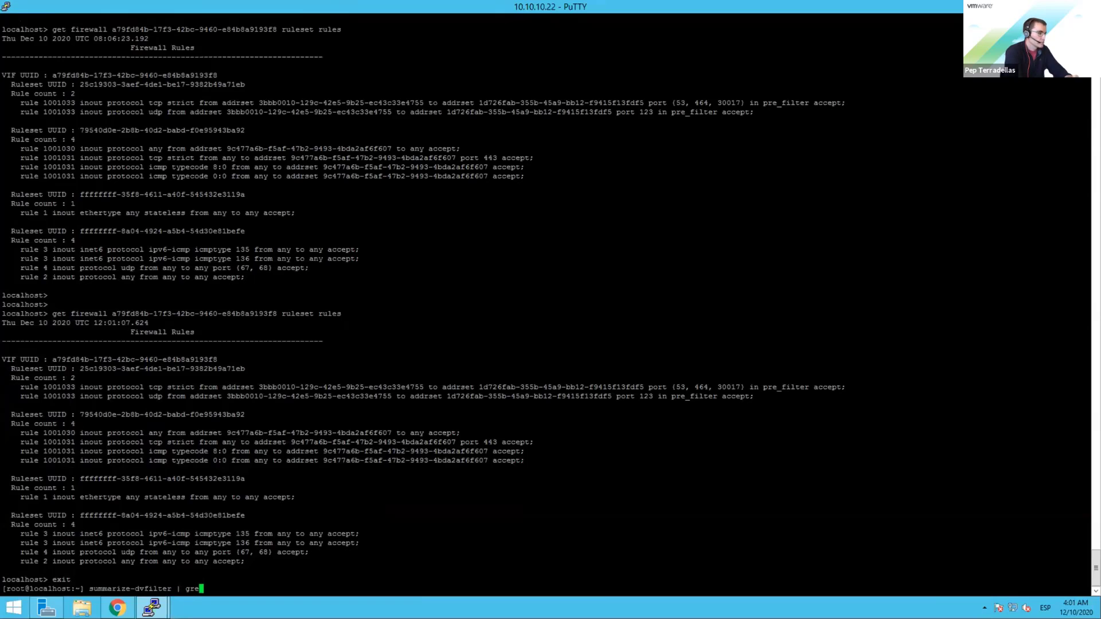
type("p -A 10 -i web")
key("Return")
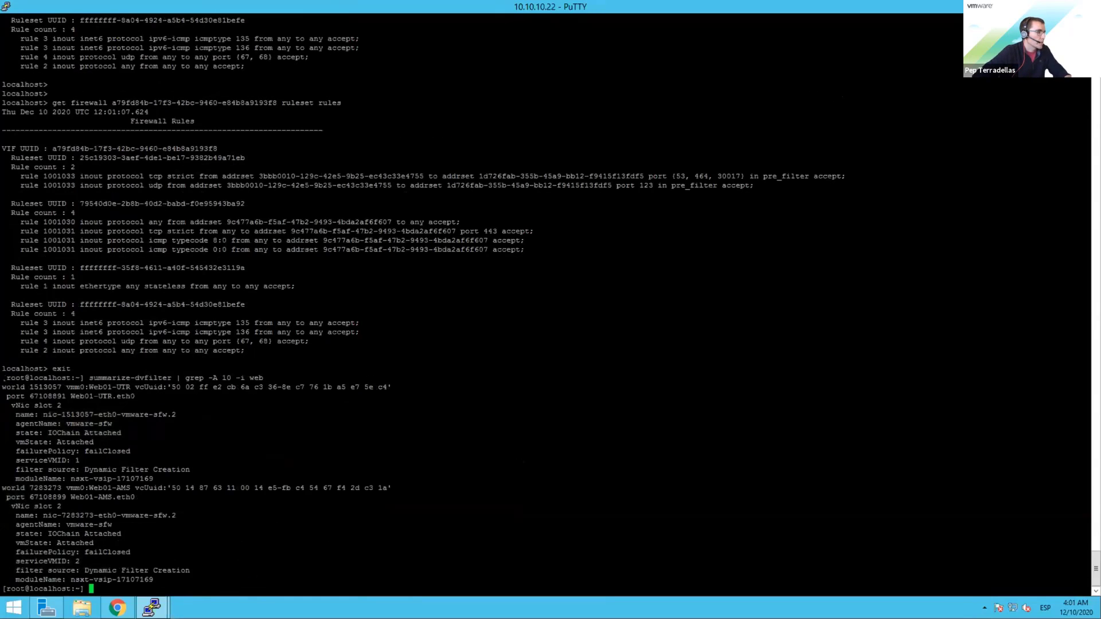
left_click_drag(3, 378, 217, 578)
double_click(190, 469)
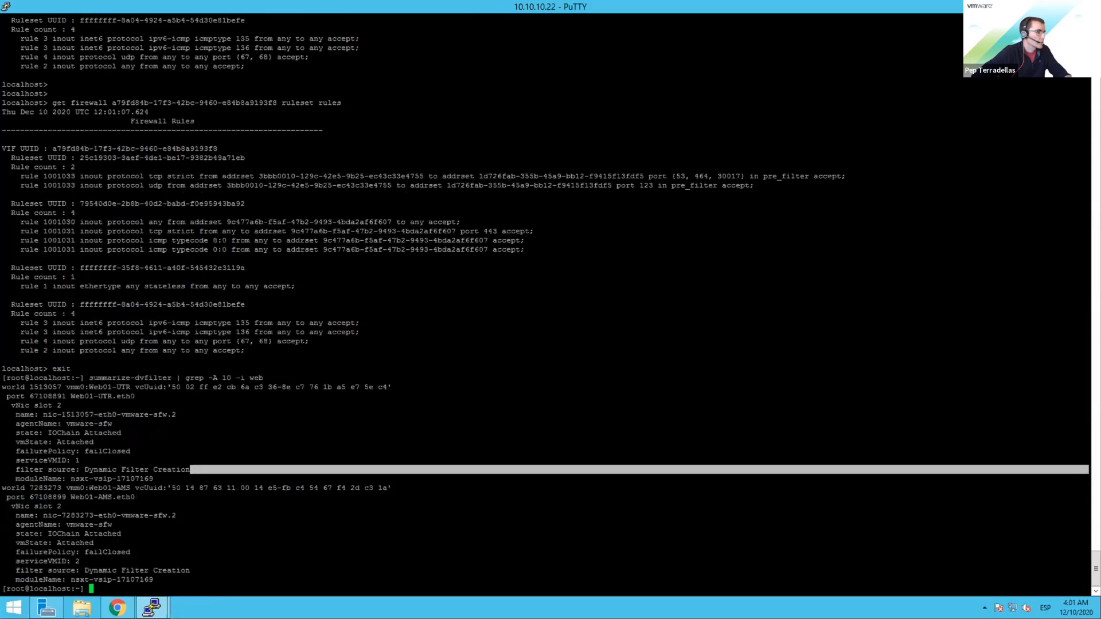
left_click_drag(89, 488, 119, 488)
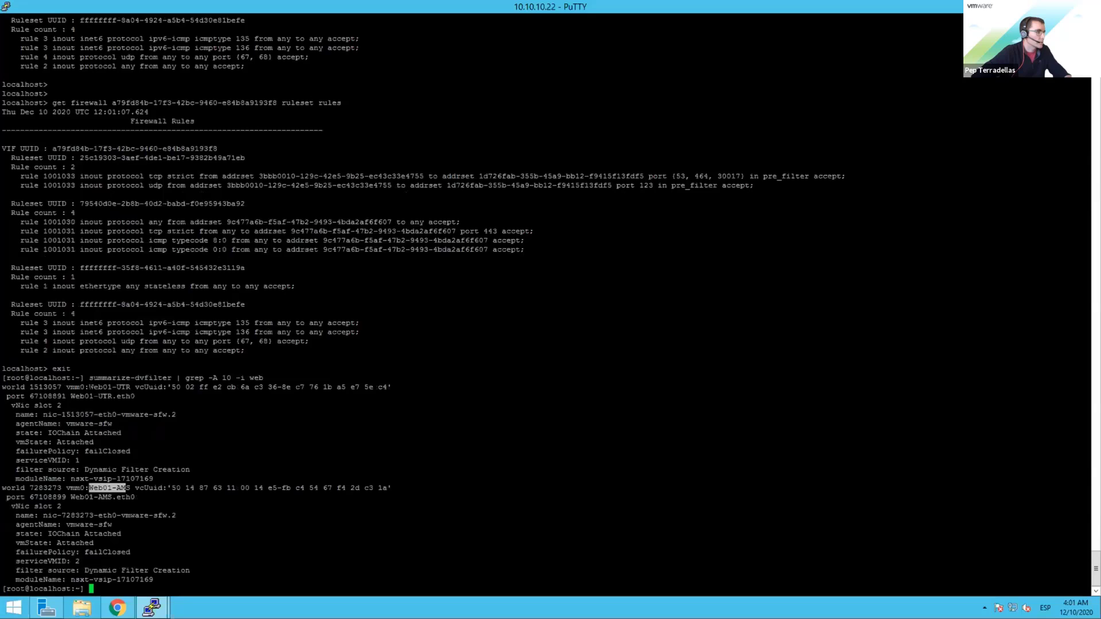
left_click_drag(89, 387, 139, 387)
left_click(87, 516)
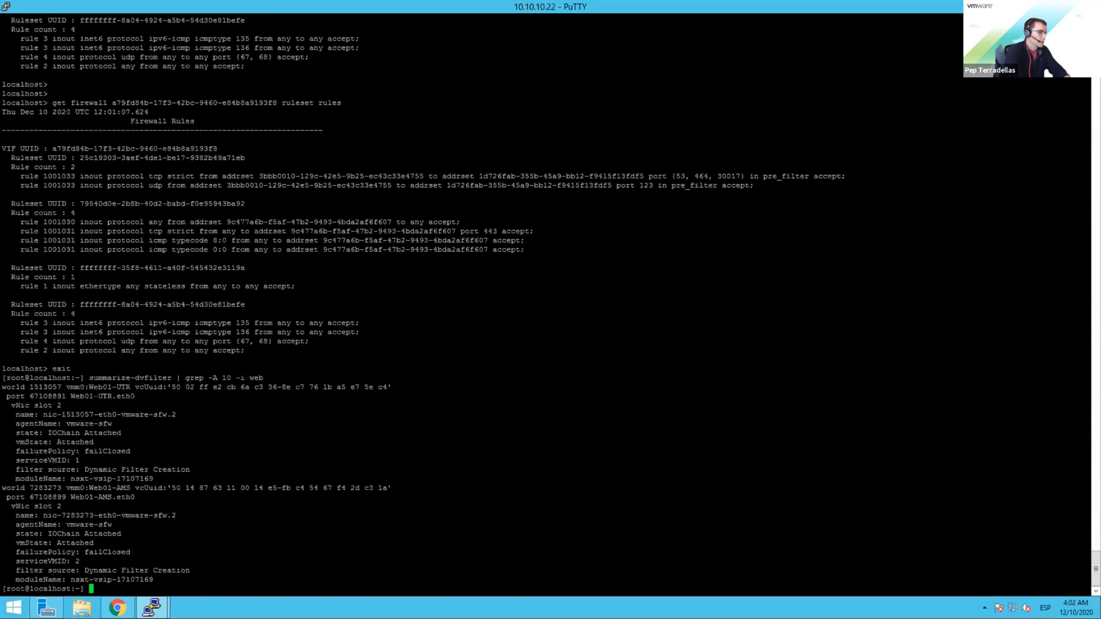
Step: Restart nsxcli and begin typing 'get firewall vsipioctl getfilters'
type("nsxcli")
key("Return")
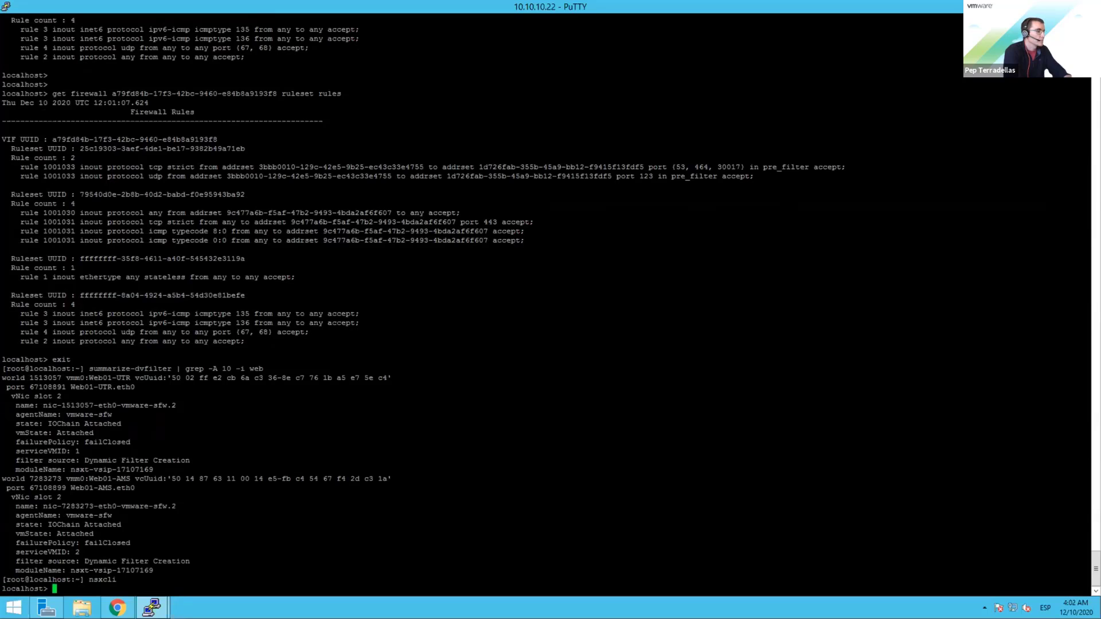
type("get fi")
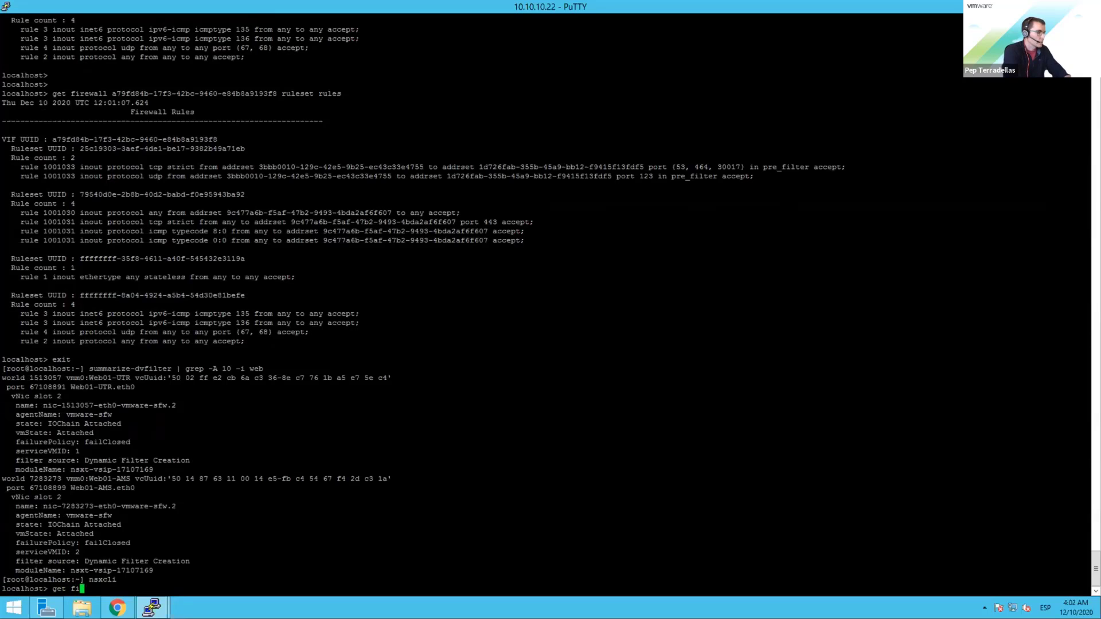
type("rewall ")
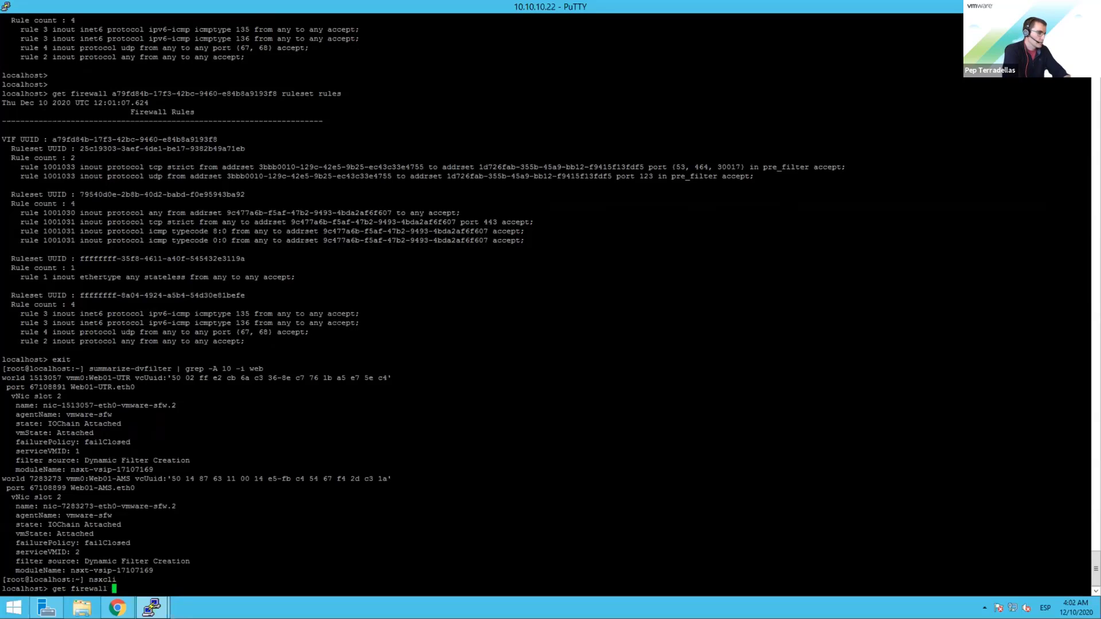
type("vsipioctl ")
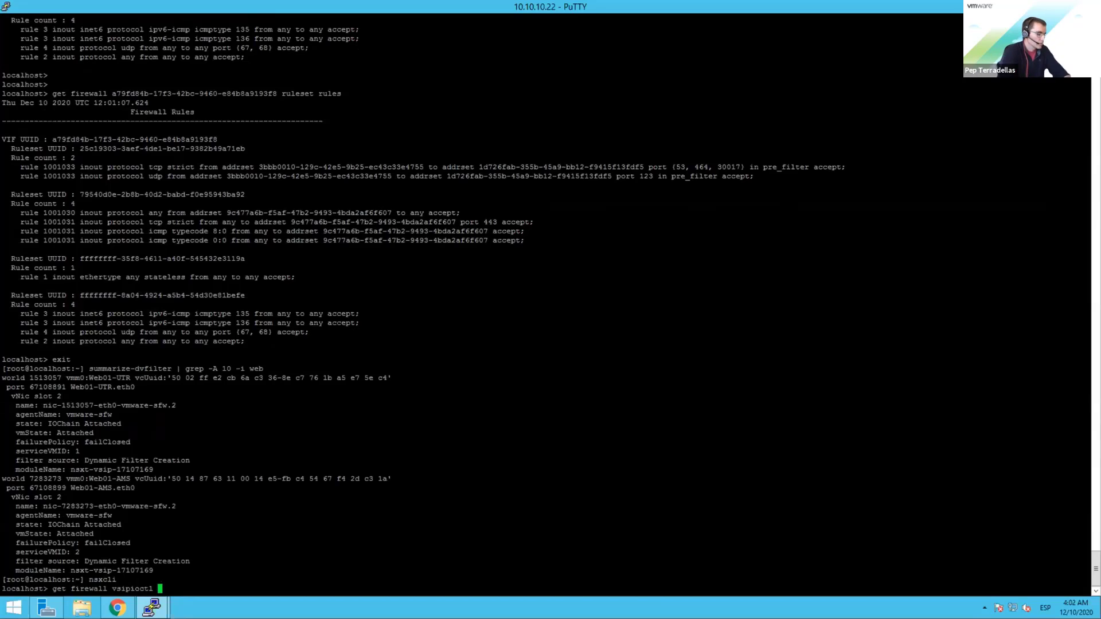
type("getfilet")
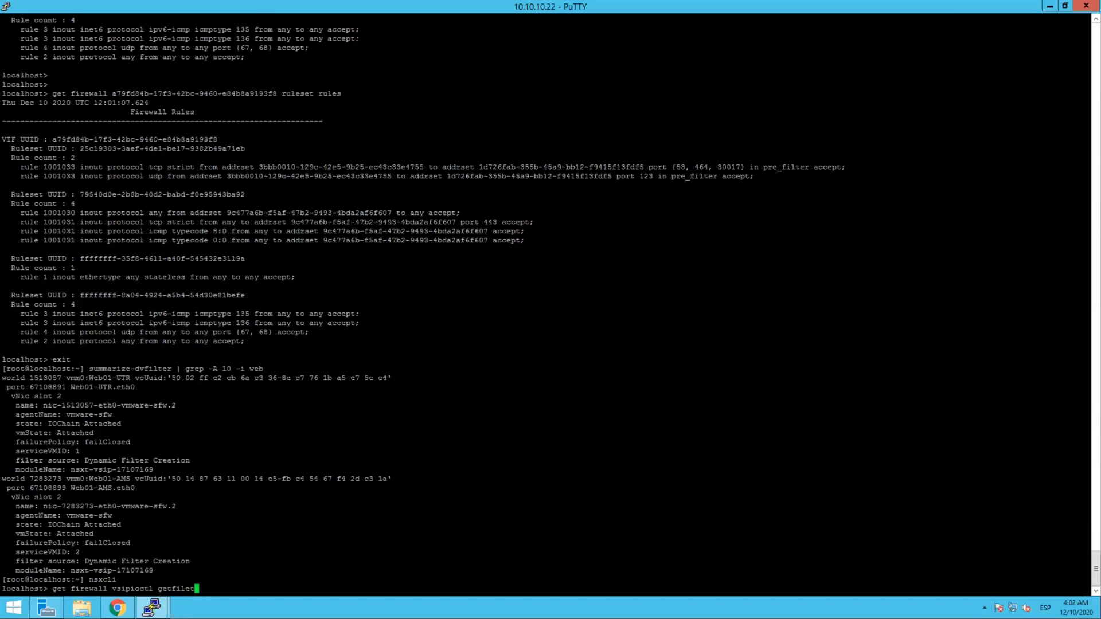
Step: Correct and run 'get firewall vsipioctl getfilters' to list the host's filters with VIF IDs
key("BackSpace")
type("ters")
key("Return")
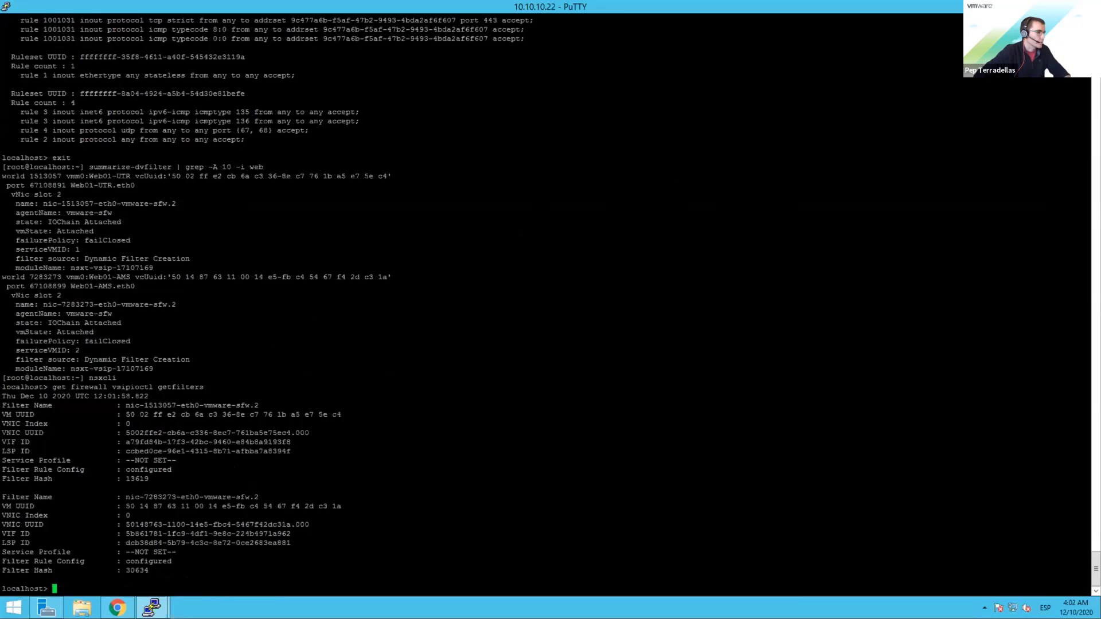
Step: Show the ruleset rules for Web01-AMS's VIF 5b861781, listing rules 1001030 and 1001031
left_click_drag(125, 534, 290, 534)
key("ctrl+c")
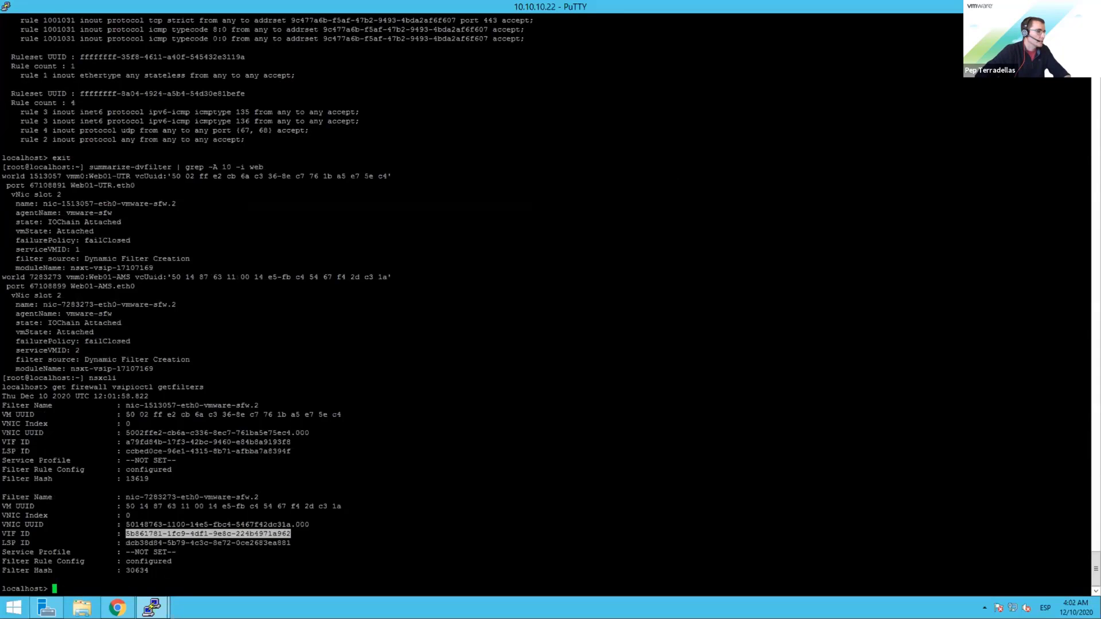
type("get fire")
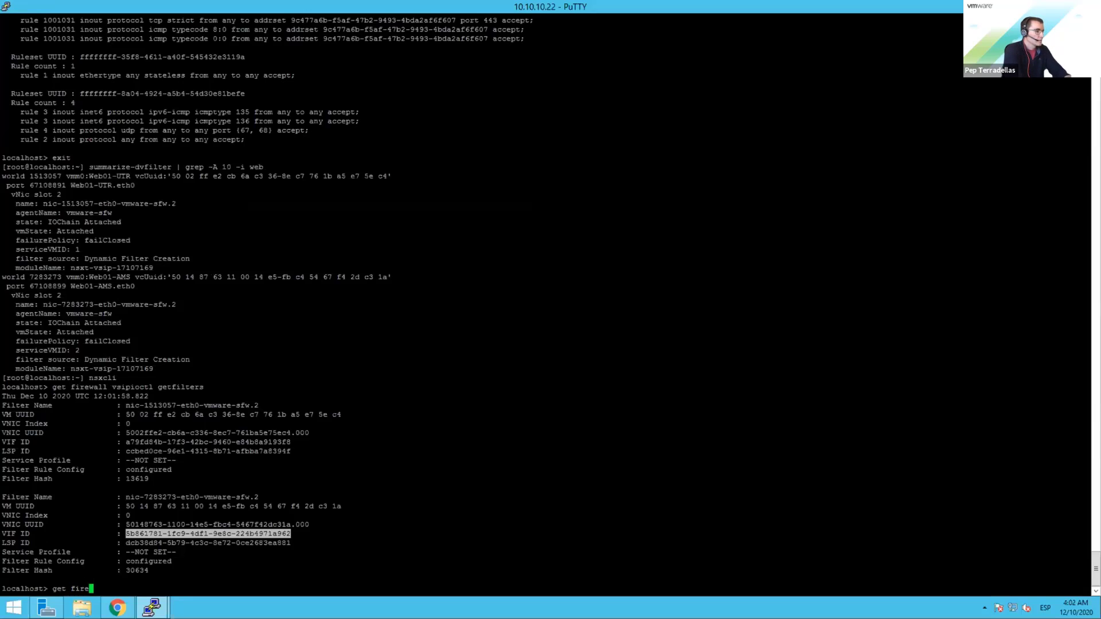
type("wall 5b861781-1fc9-4df1-9e8c-224b4971a962")
key("shift+Insert")
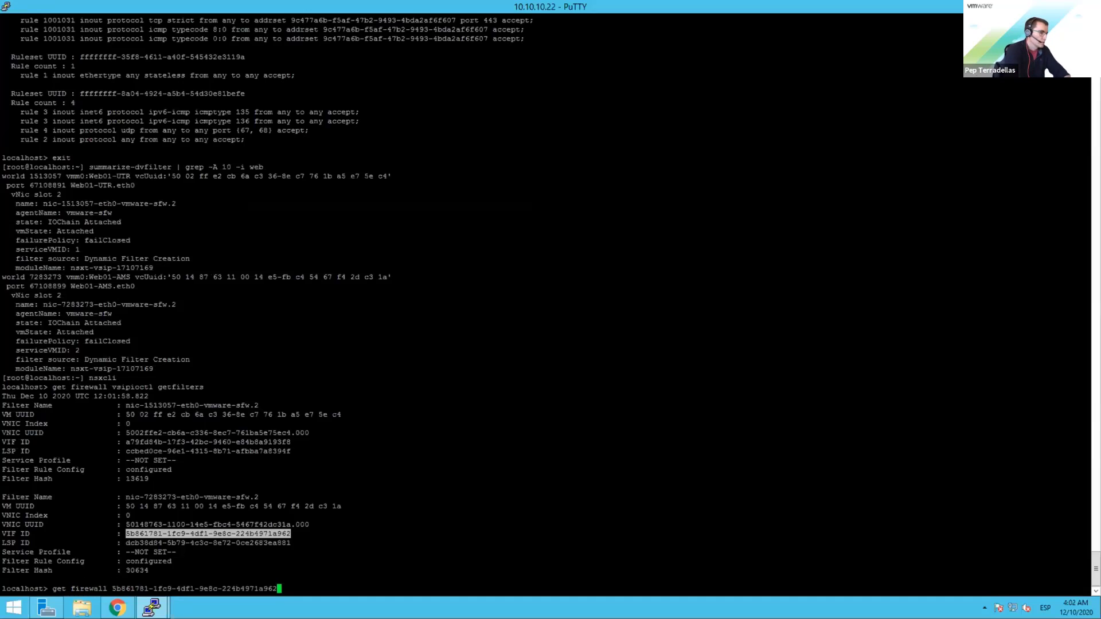
type("rulesset")
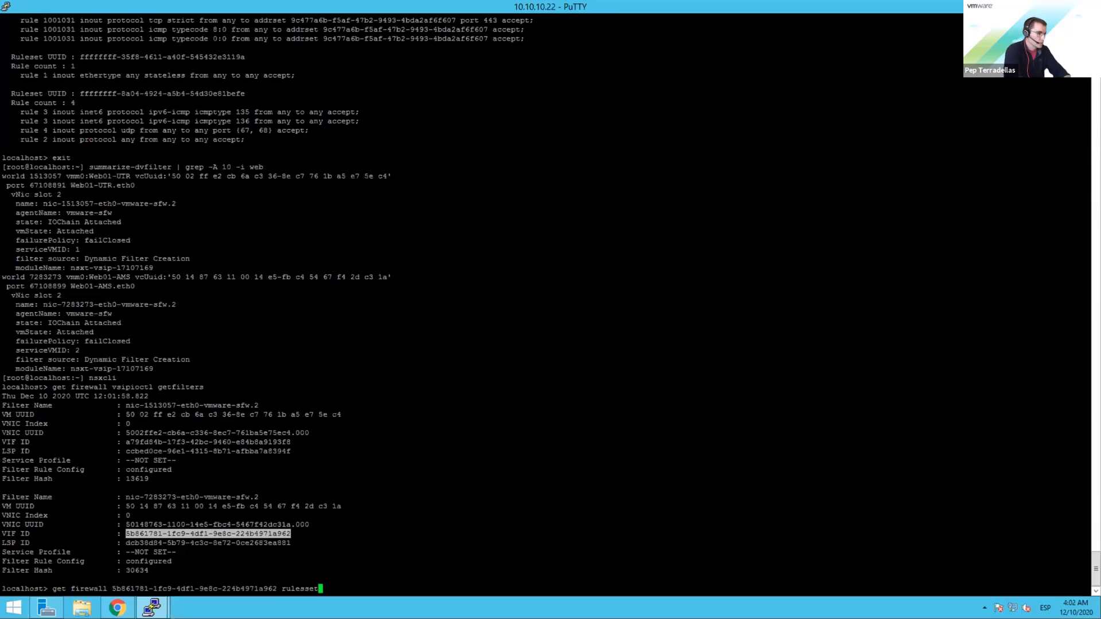
key("BackSpace")
key("BackSpace")
key("BackSpace")
type("et rules")
key("Return")
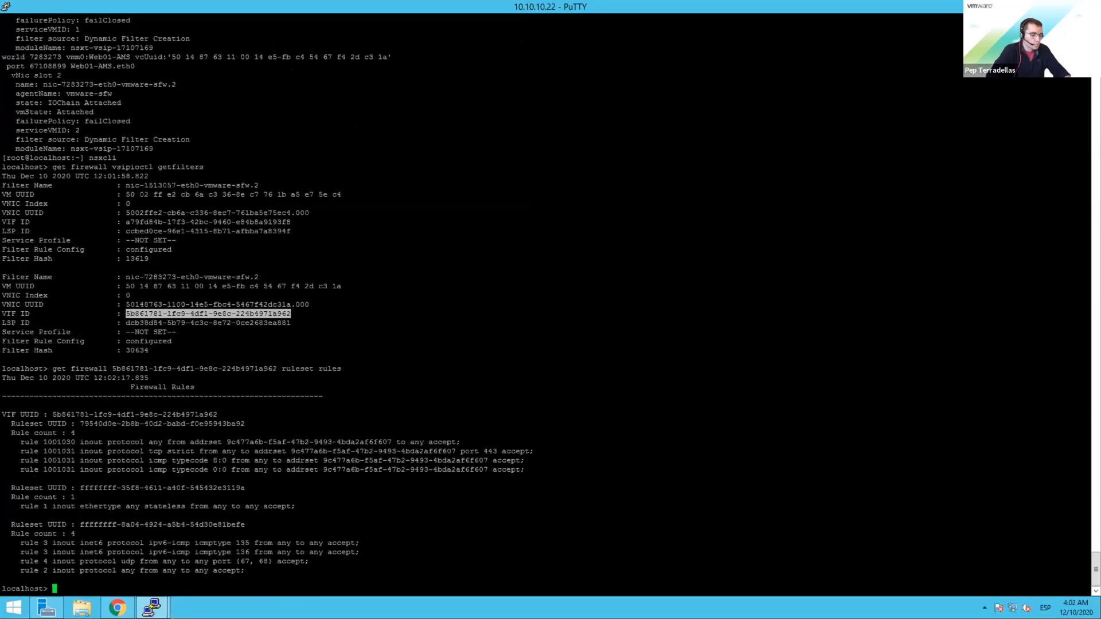
Step: List the ruleset rules for the first filter's VIF a79fd84b, including rule 1001033
key("Up")
key("Up")
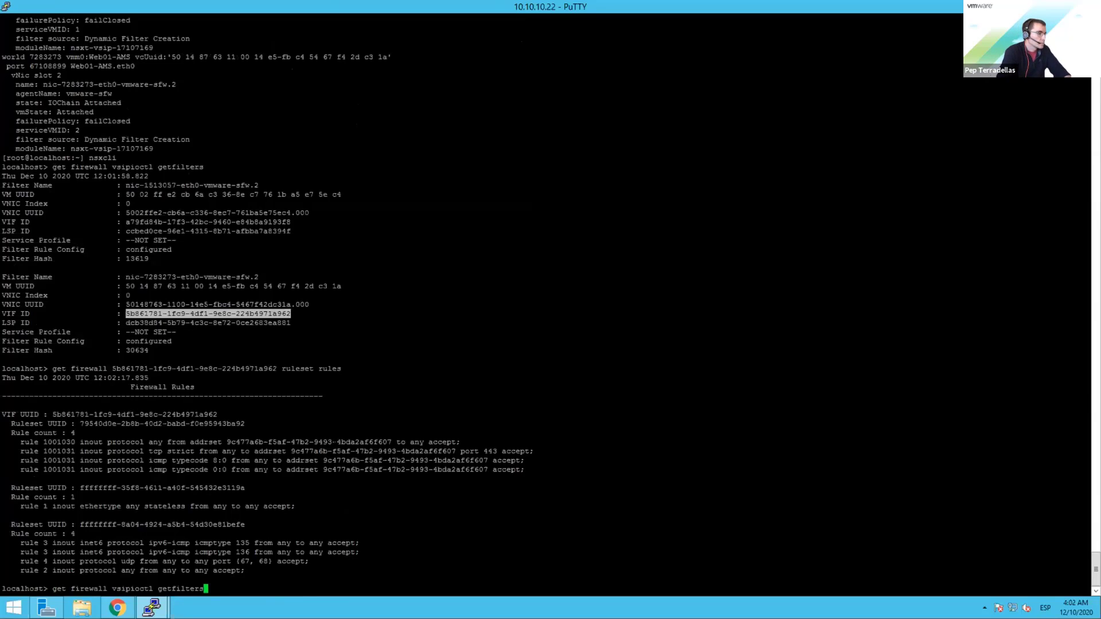
key("Down")
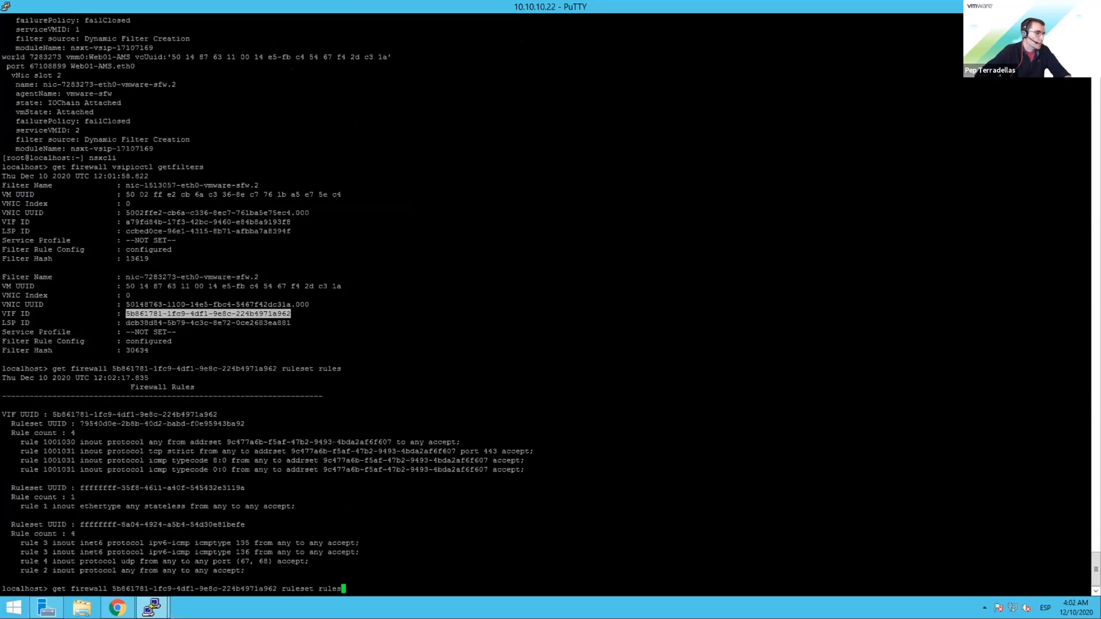
left_click(368, 584)
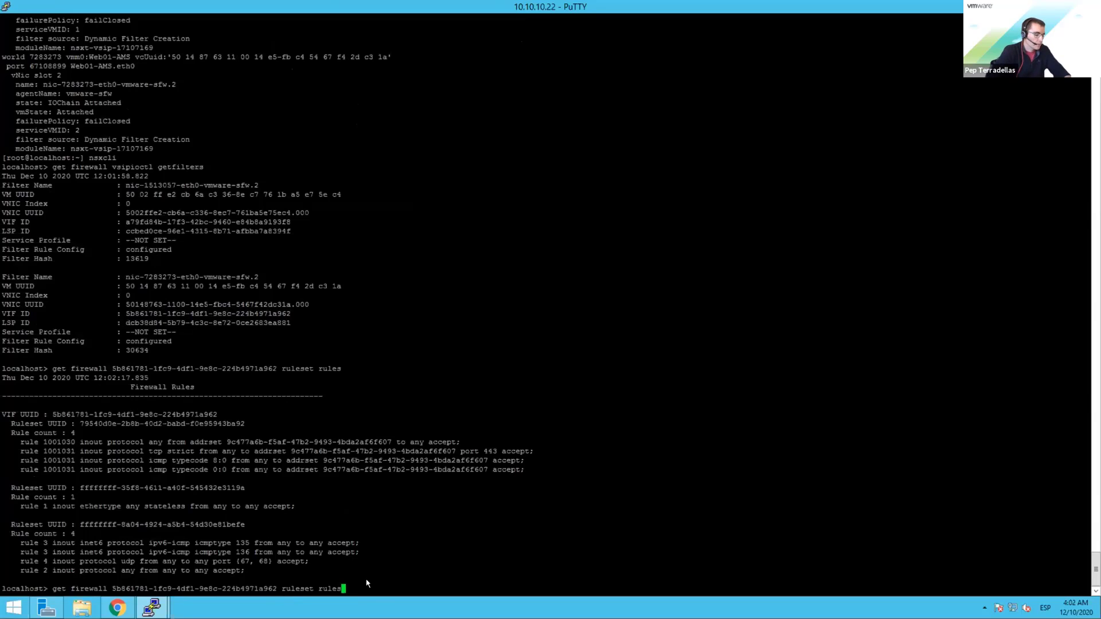
key("BackSpace")
key("BackSpace")
key("BackSpace")
key("BackSpace")
key("BackSpace")
key("BackSpace")
key("BackSpace")
key("BackSpace")
key("BackSpace")
key("BackSpace")
key("BackSpace")
key("BackSpace")
key("BackSpace")
key("BackSpace")
key("BackSpace")
key("BackSpace")
key("BackSpace")
key("BackSpace")
key("BackSpace")
key("BackSpace")
key("BackSpace")
key("BackSpace")
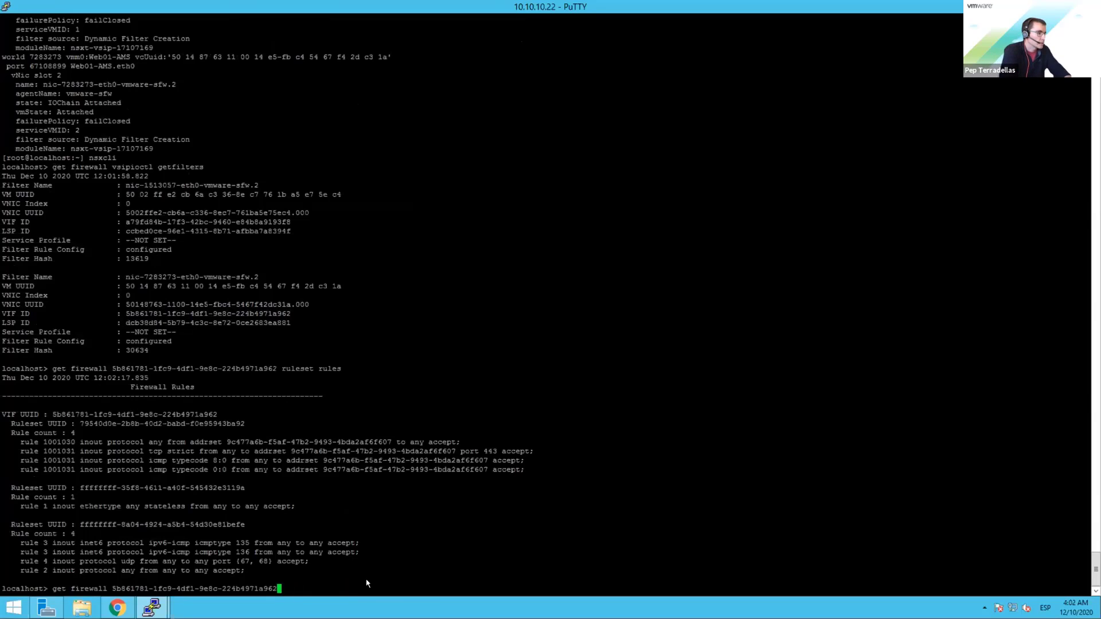
key("BackSpace")
key("BackSpace")
key("BackSpace")
key("BackSpace")
key("BackSpace")
key("BackSpace")
key("BackSpace")
key("BackSpace")
key("BackSpace")
key("BackSpace")
key("BackSpace")
key("BackSpace")
key("BackSpace")
key("BackSpace")
key("BackSpace")
key("BackSpace")
key("BackSpace")
key("BackSpace")
key("BackSpace")
key("BackSpace")
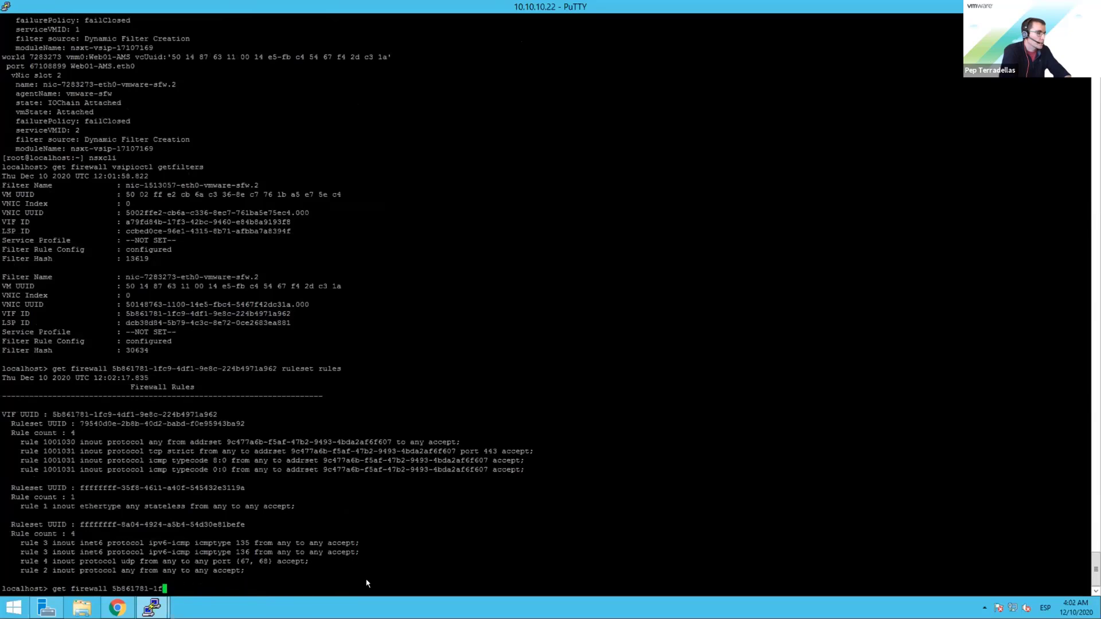
key("BackSpace")
key("BackSpace")
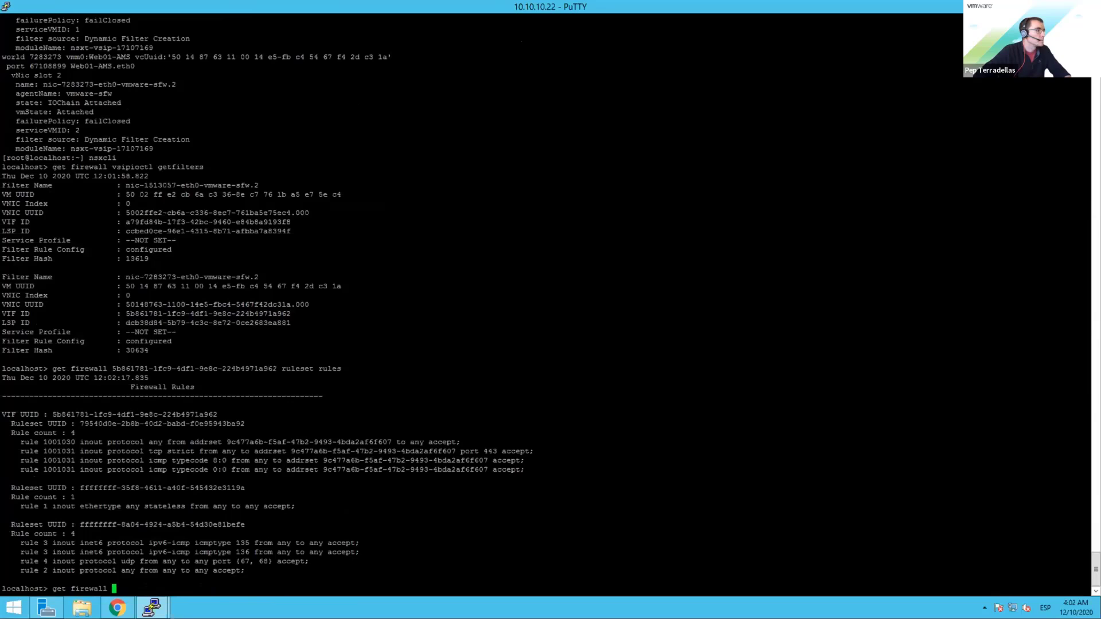
left_click_drag(125, 222, 290, 223)
right_click(290, 222)
type("rules")
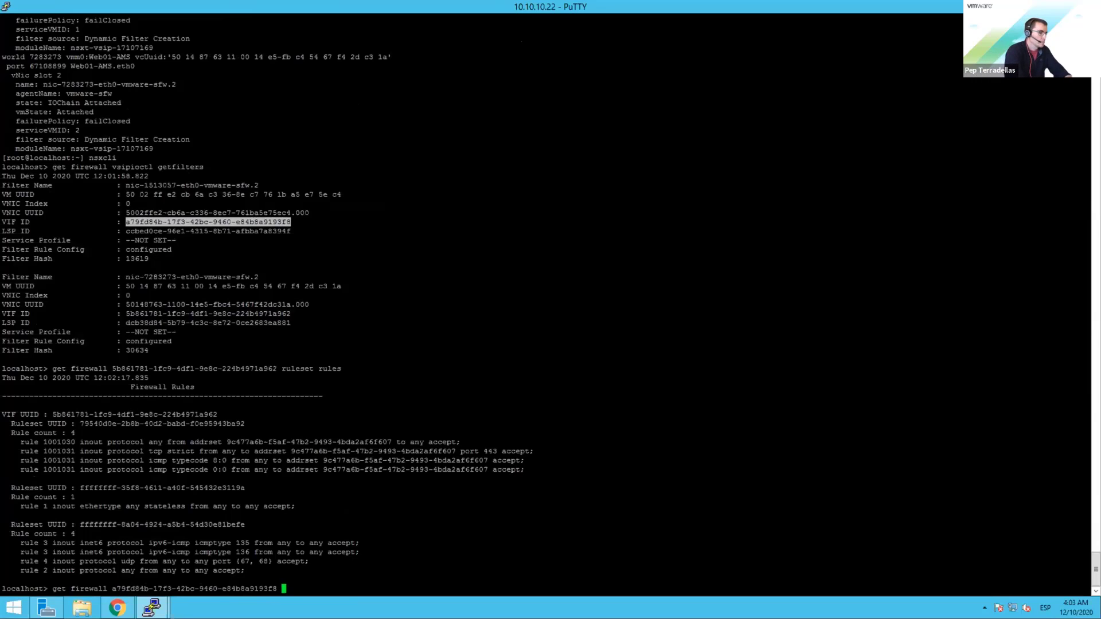
type("et rules")
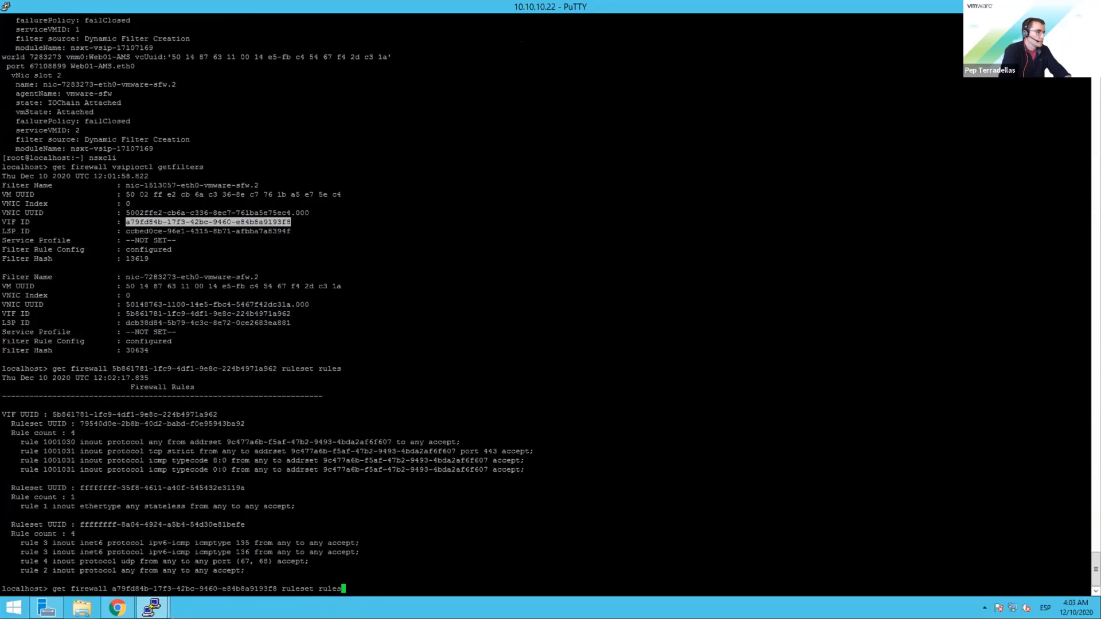
key("Return")
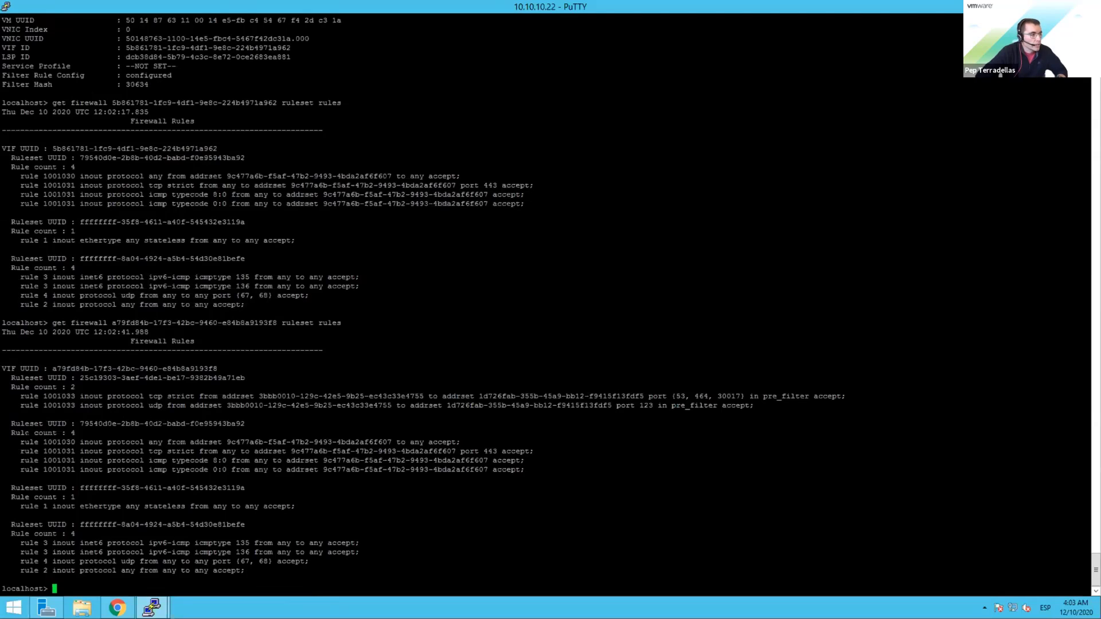
left_click_drag(6, 423, 530, 463)
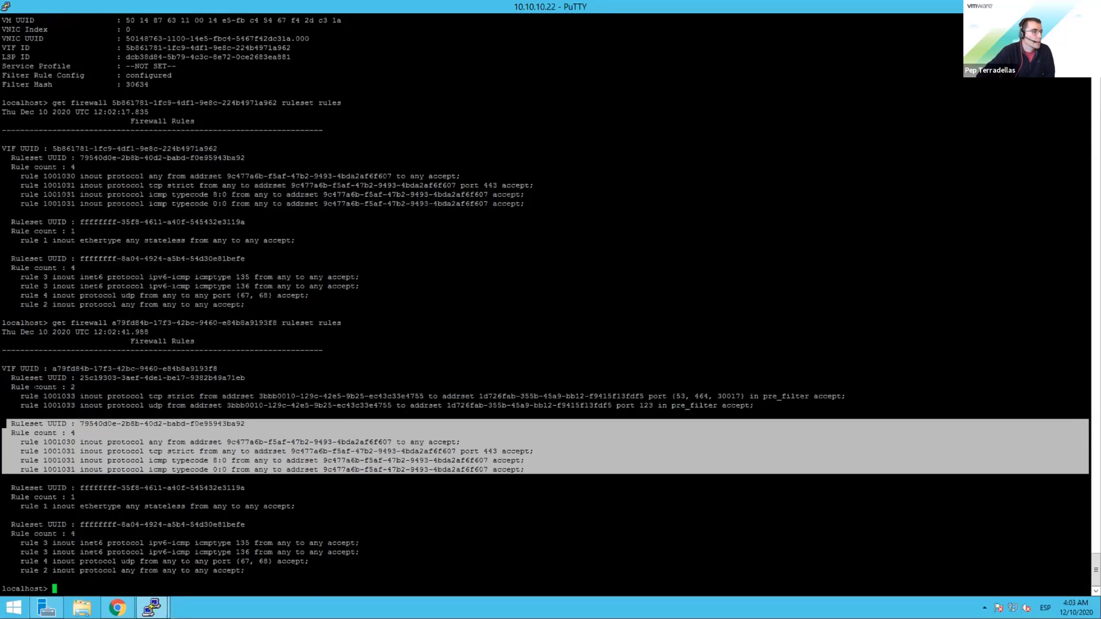
left_click_drag(29, 378, 897, 406)
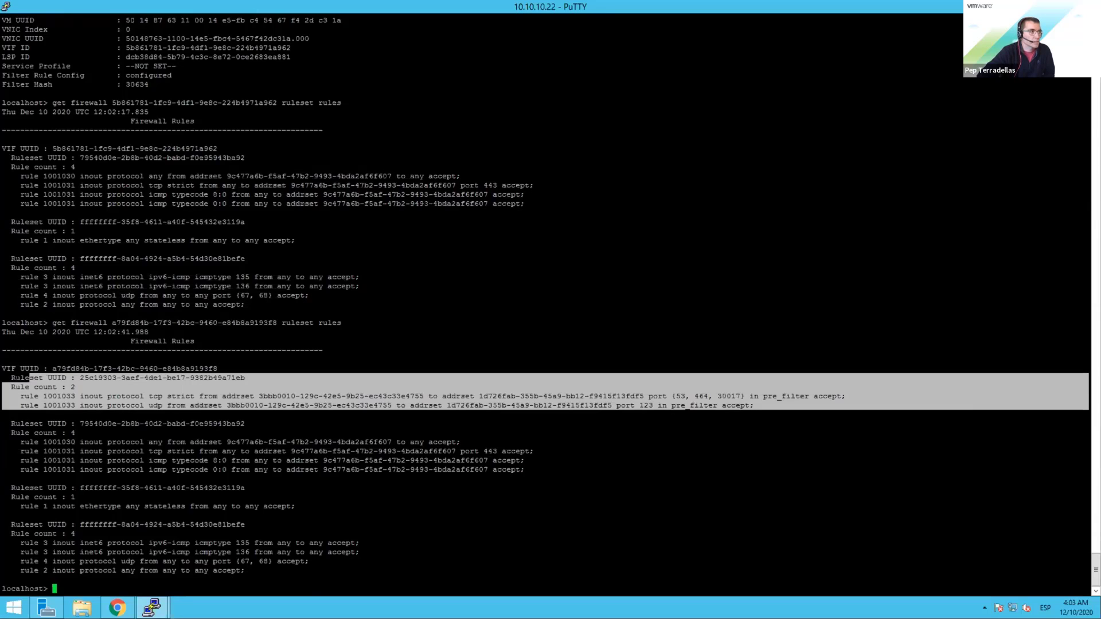
Step: Switch NSX to the Utrecht Local Manager and open Inventory > Tags
left_click(117, 607)
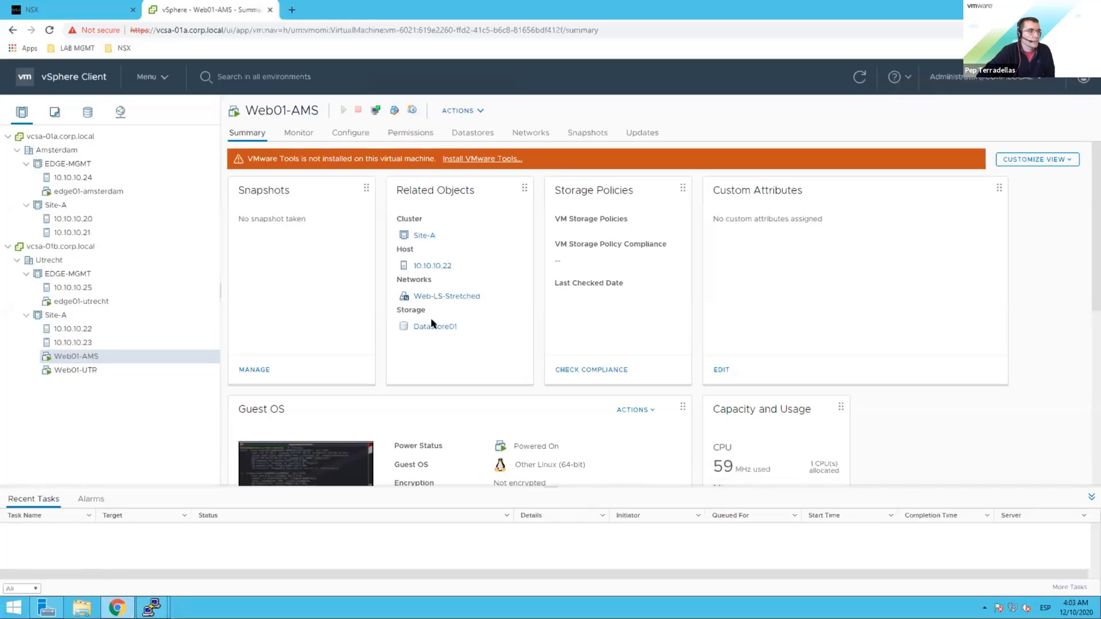
left_click(86, 10)
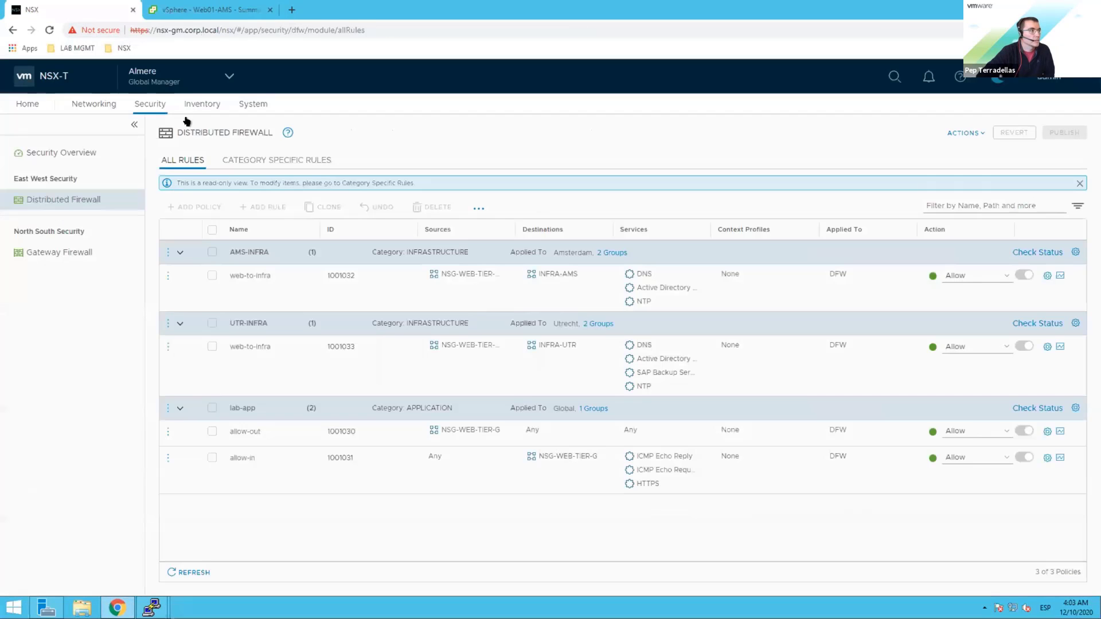
left_click(225, 75)
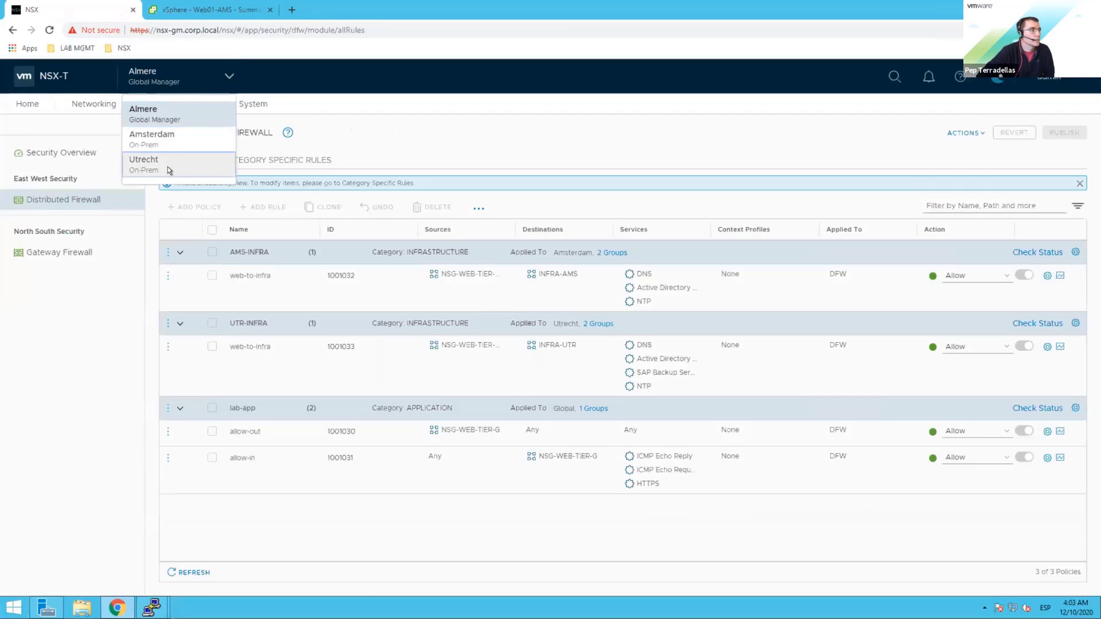
left_click(168, 166)
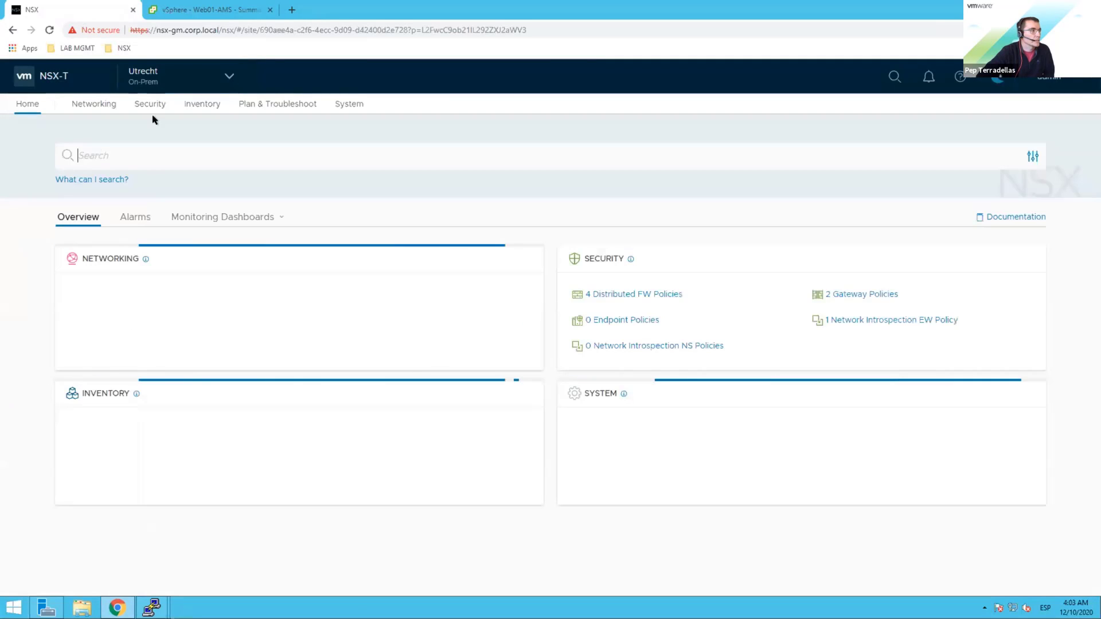
left_click(194, 110)
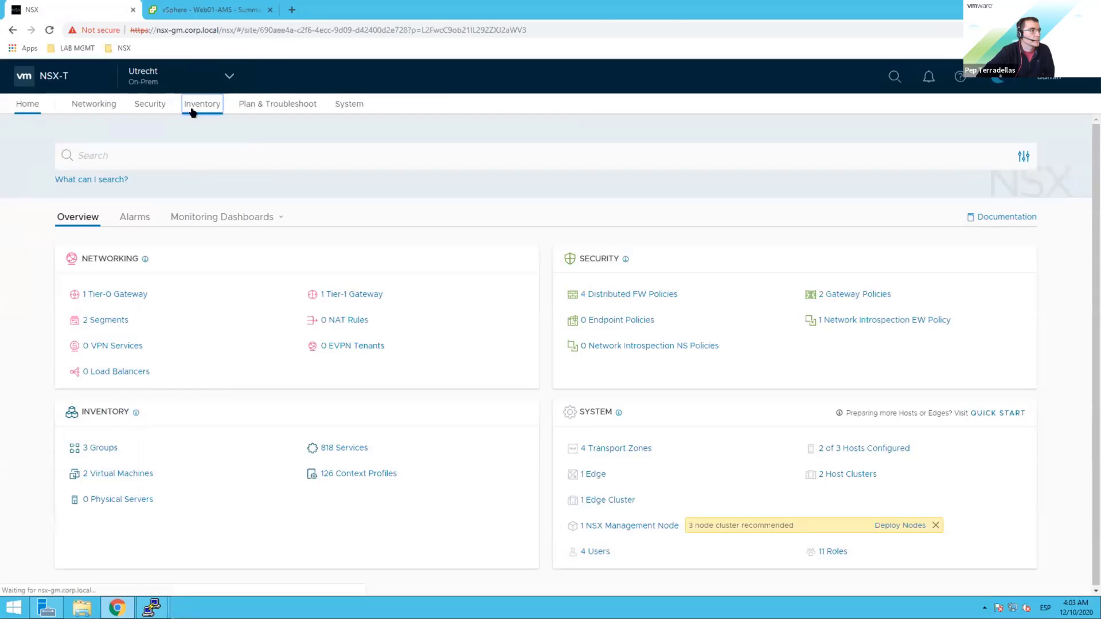
left_click(54, 296)
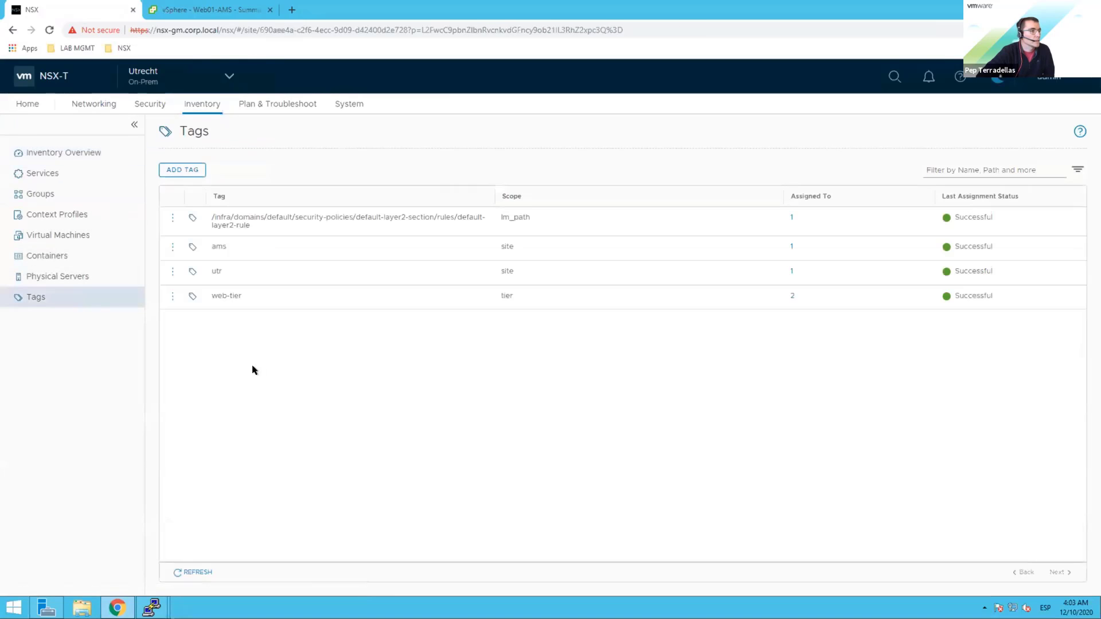
Step: Add Web01-AMS to the utr tag's virtual machines and save the tag
left_click(172, 271)
left_click(206, 271)
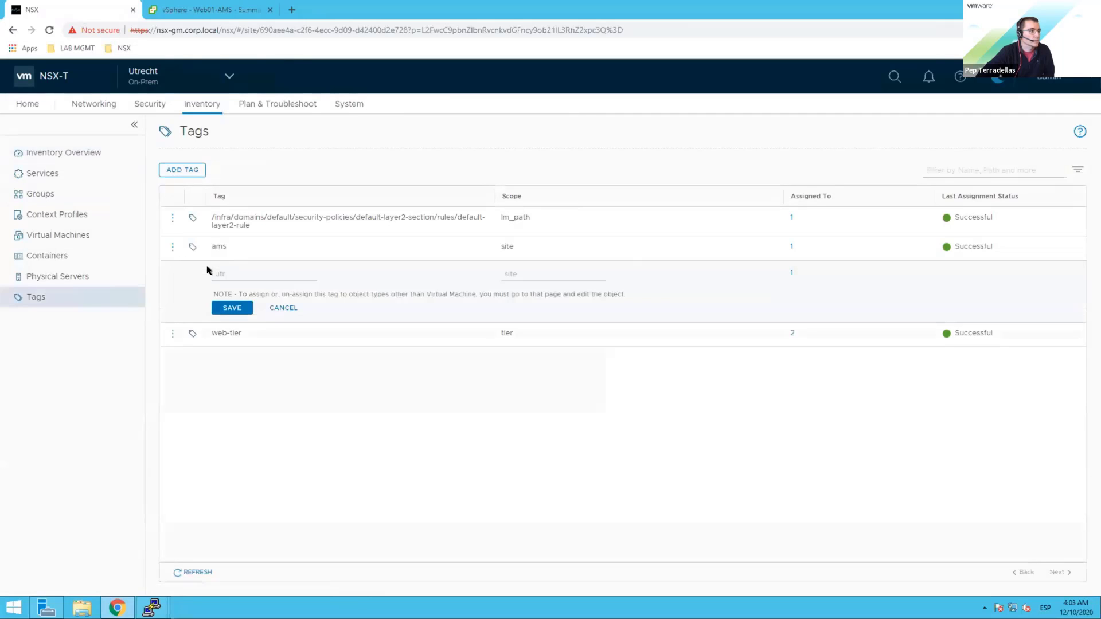
left_click(790, 270)
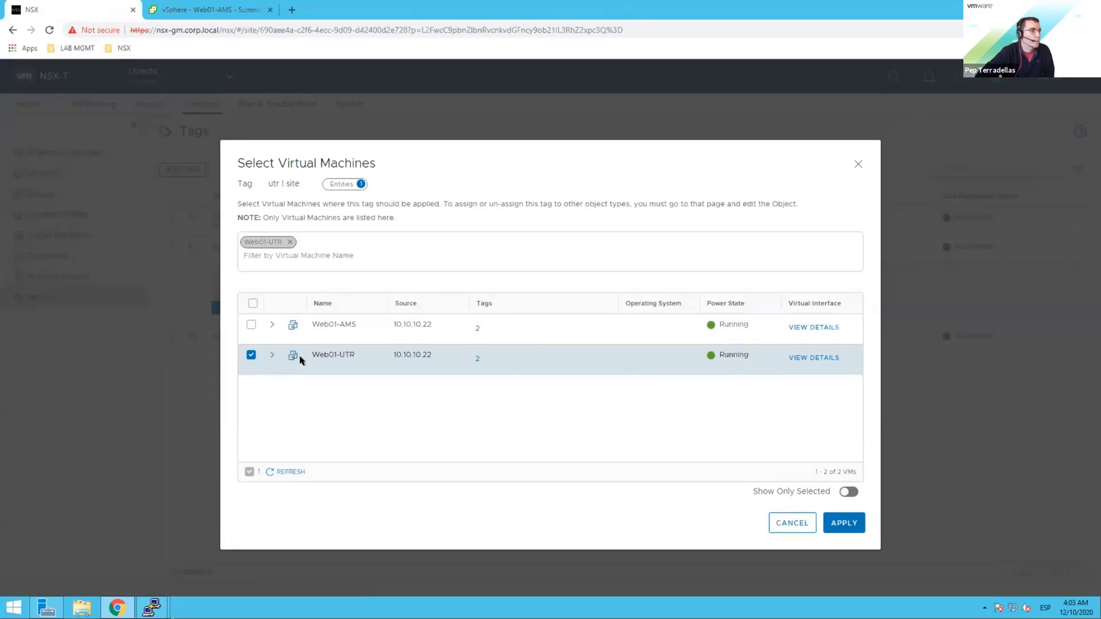
left_click(251, 325)
left_click(837, 522)
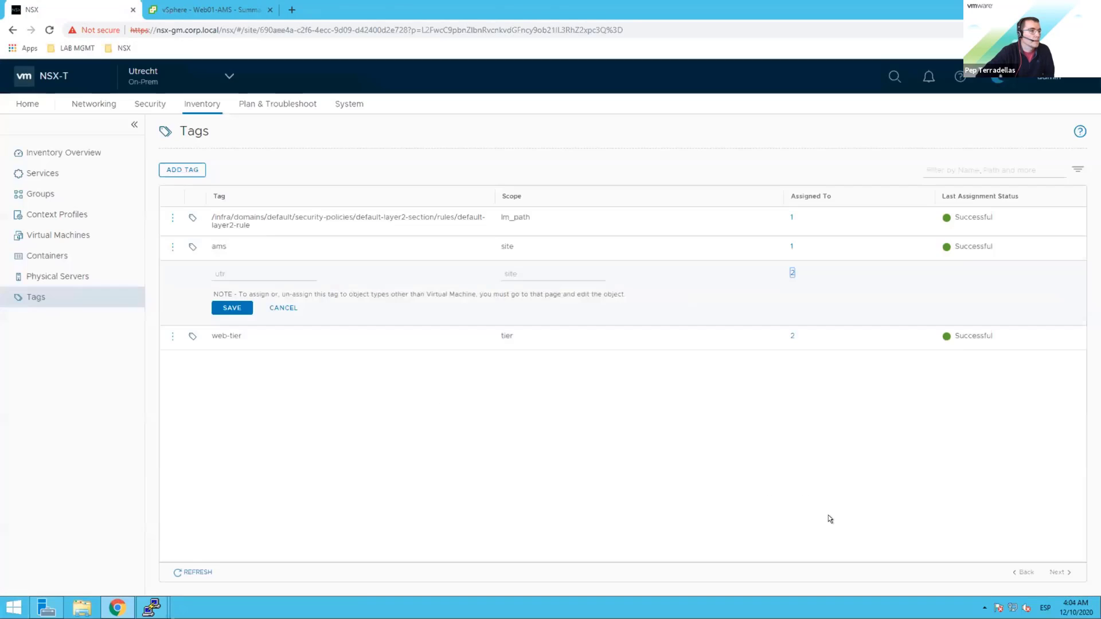
left_click(231, 307)
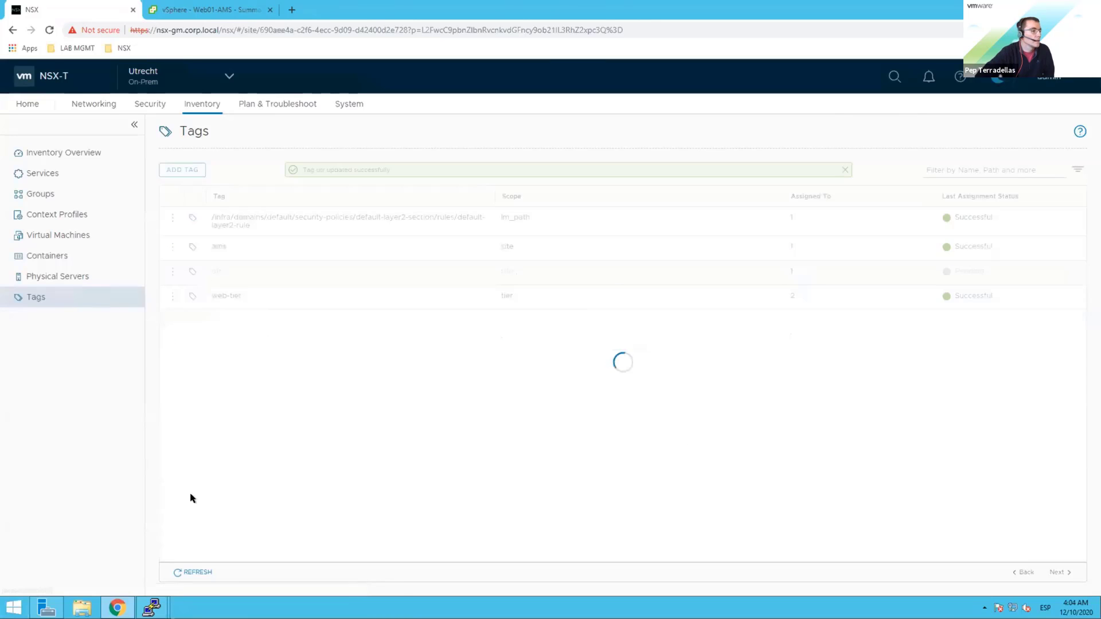
left_click(146, 600)
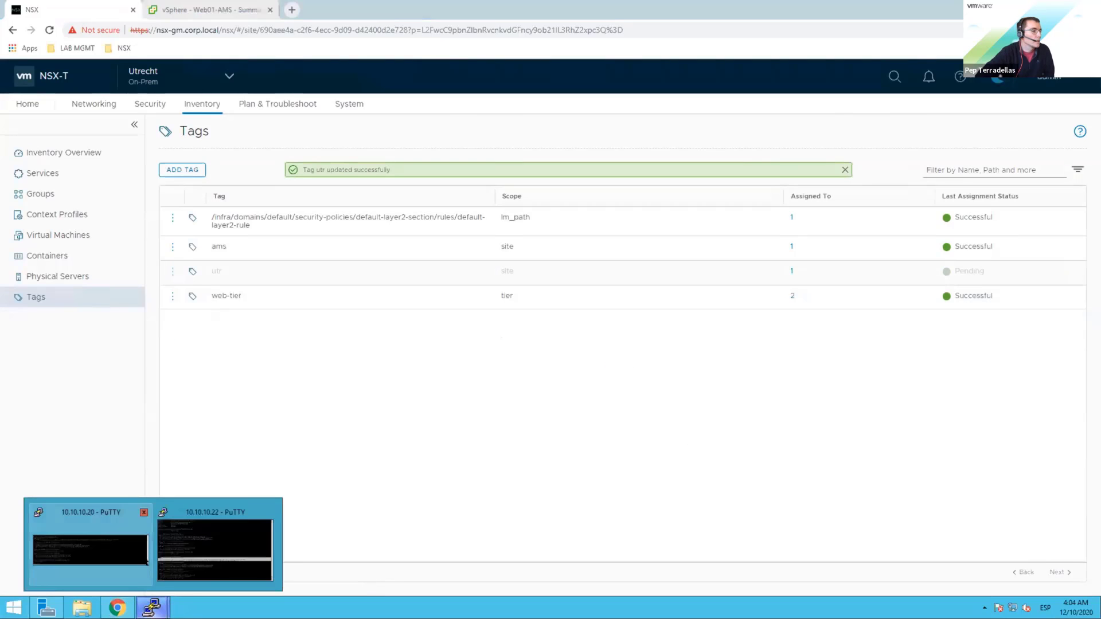
left_click(215, 545)
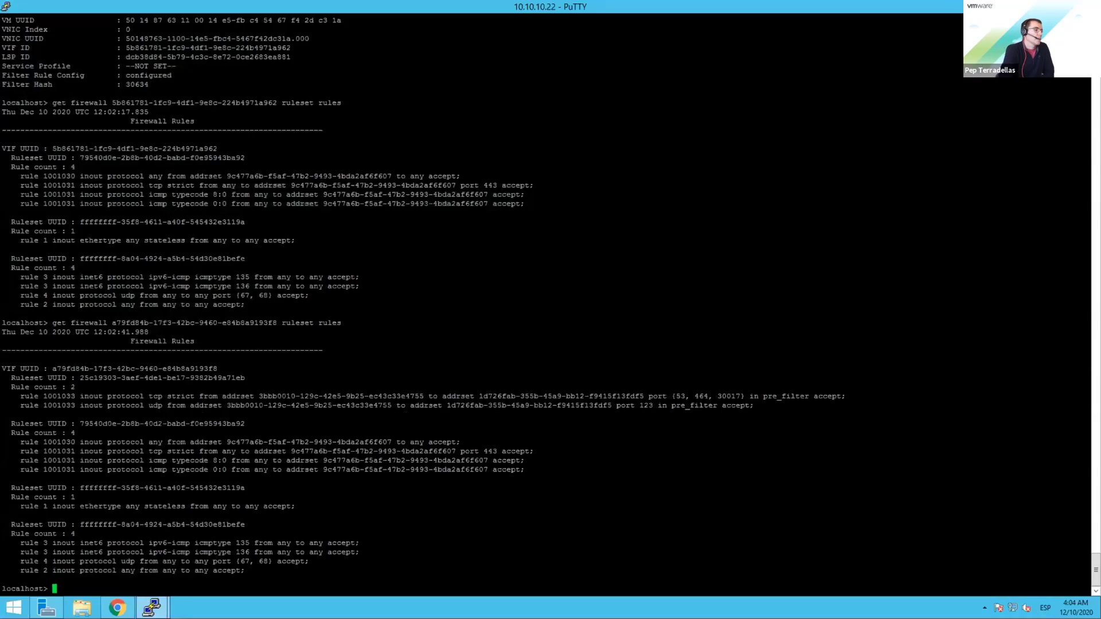
Step: Rerun the 5b861781 ruleset query showing Utrecht rule 1001033 on Web01-AMS, then restore PuTTY down
key("Up")
key("Up")
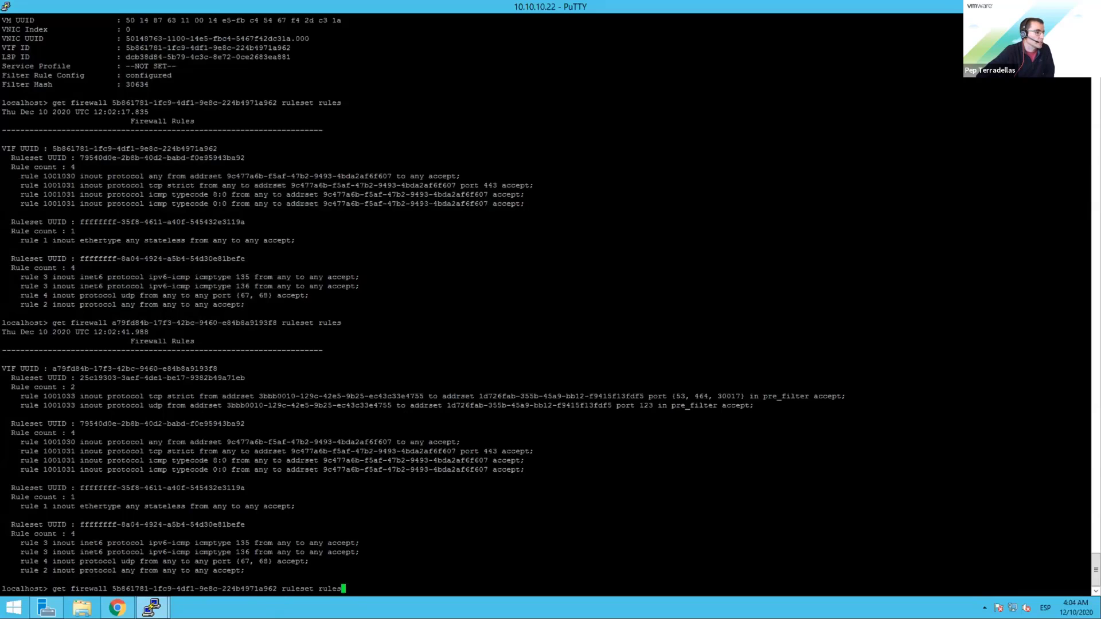
key("Return")
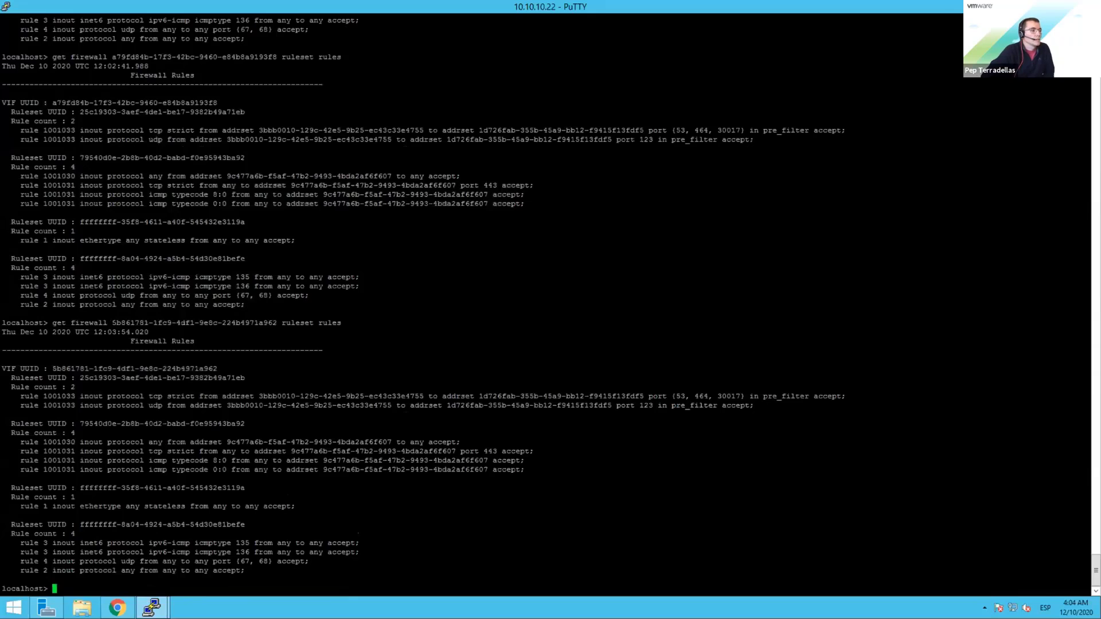
left_click_drag(3, 369, 879, 413)
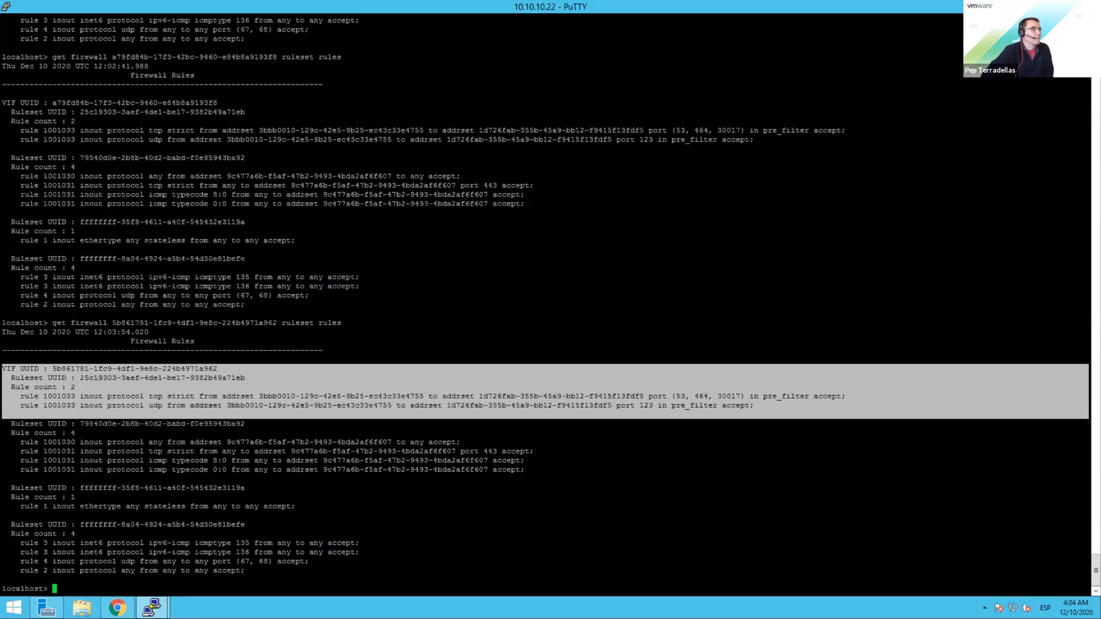
left_click(1066, 5)
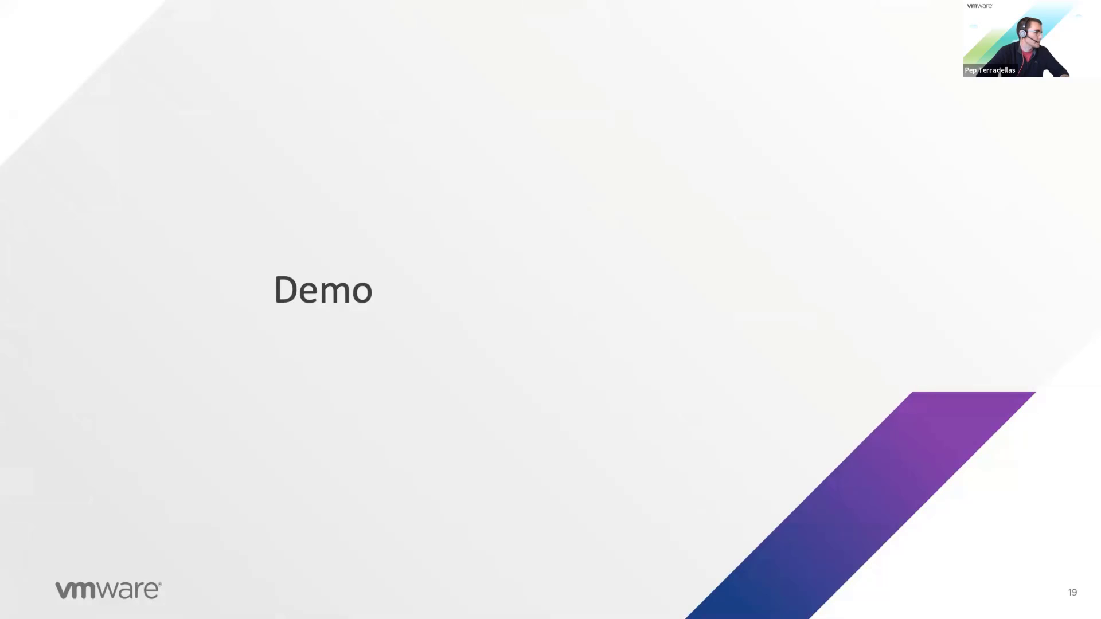
Step: Advance the slideshow through the Agenda to slide 21, Requirements
left_click(445, 329)
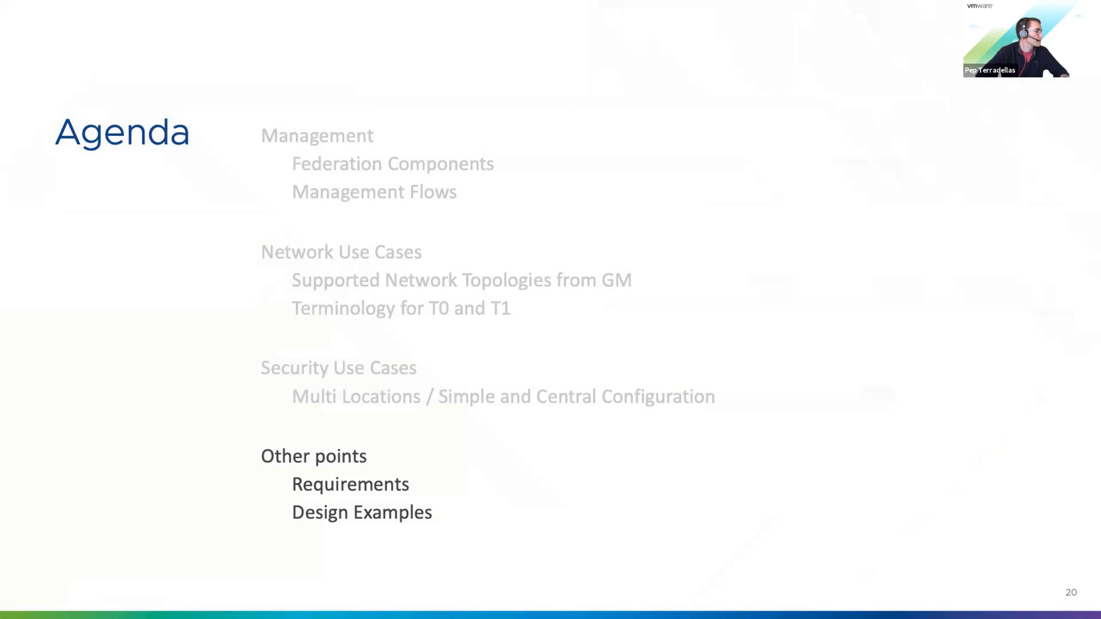
key("Right")
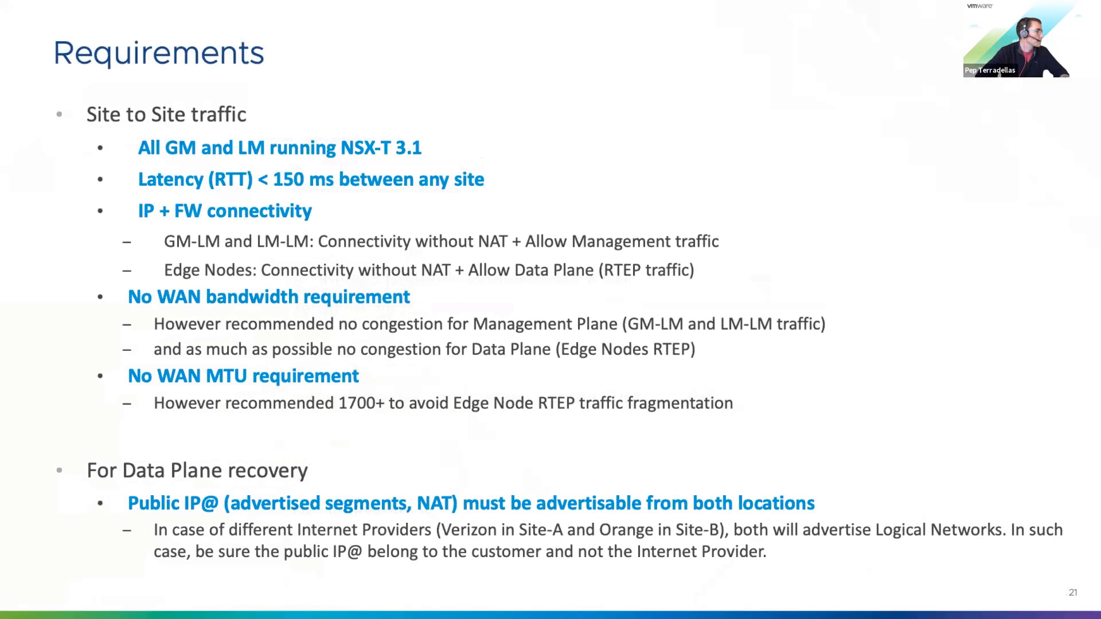